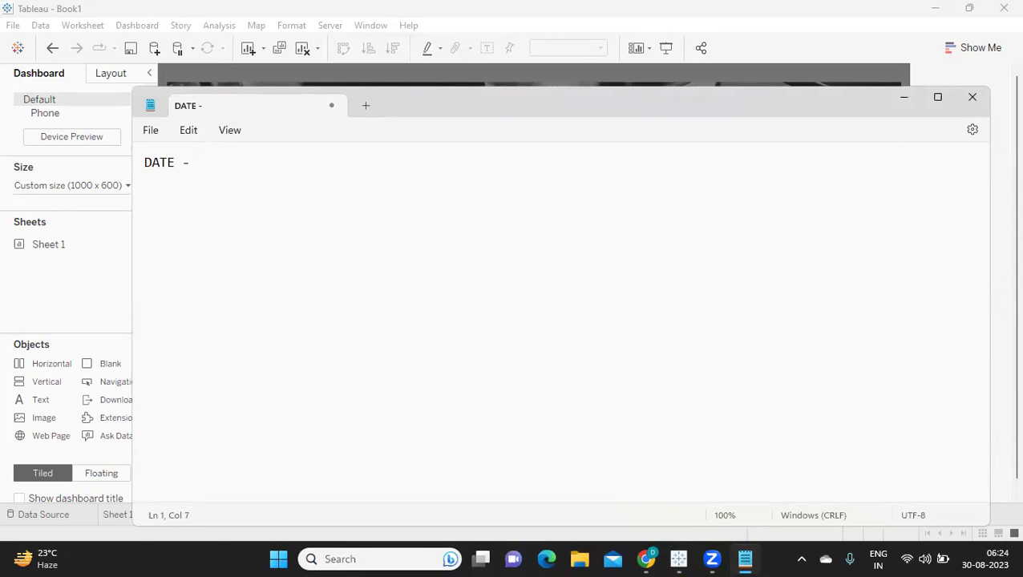
Type the heading 'DAY/MONTH/YEAR/QUARTER - TIME' and insert /WEEK after QUARTER
{"action": "type", "text": "DAY/MONTH"}
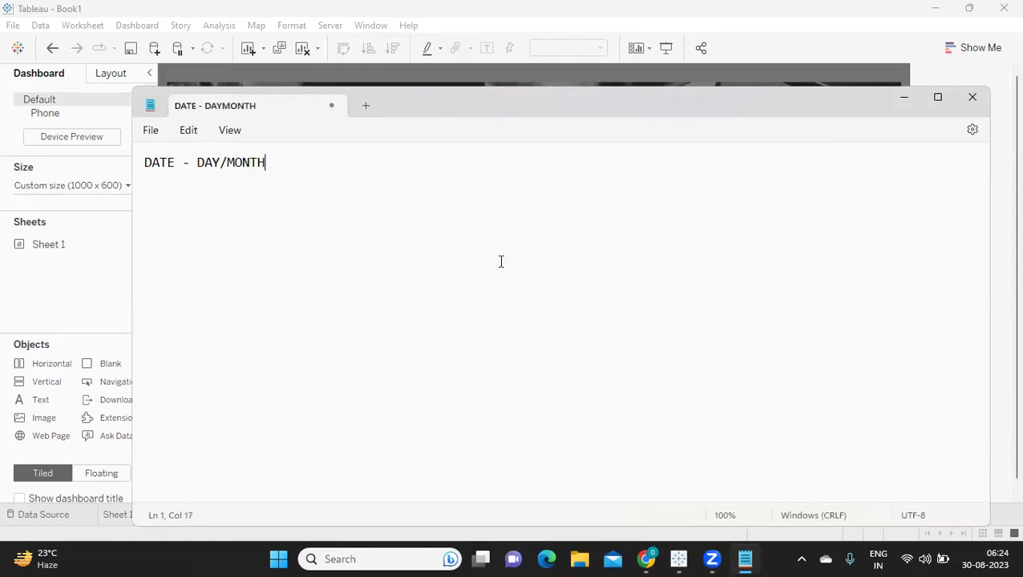
{"action": "type", "text": "/YEAR"}
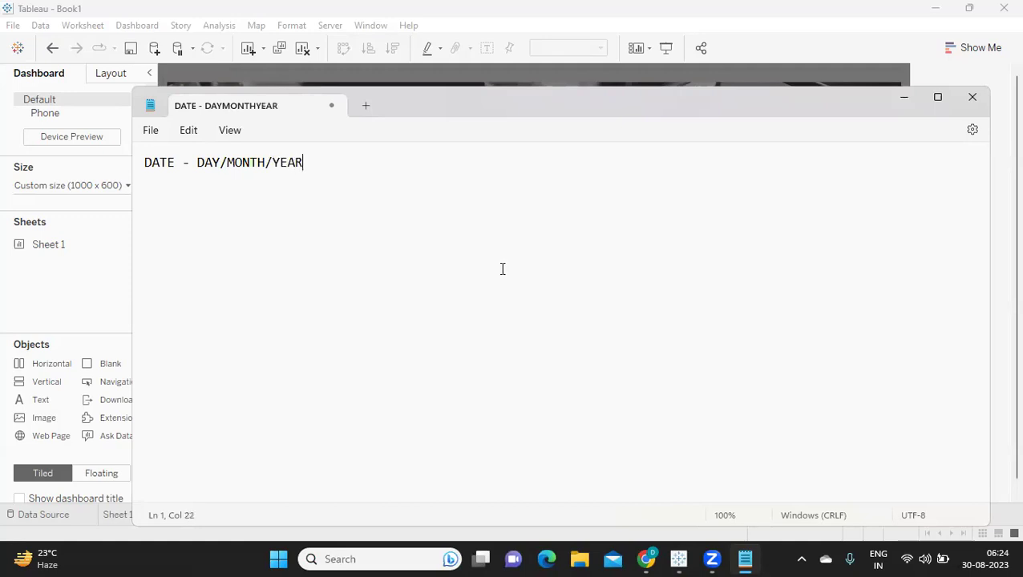
{"action": "type", "text": "/QUARTER"}
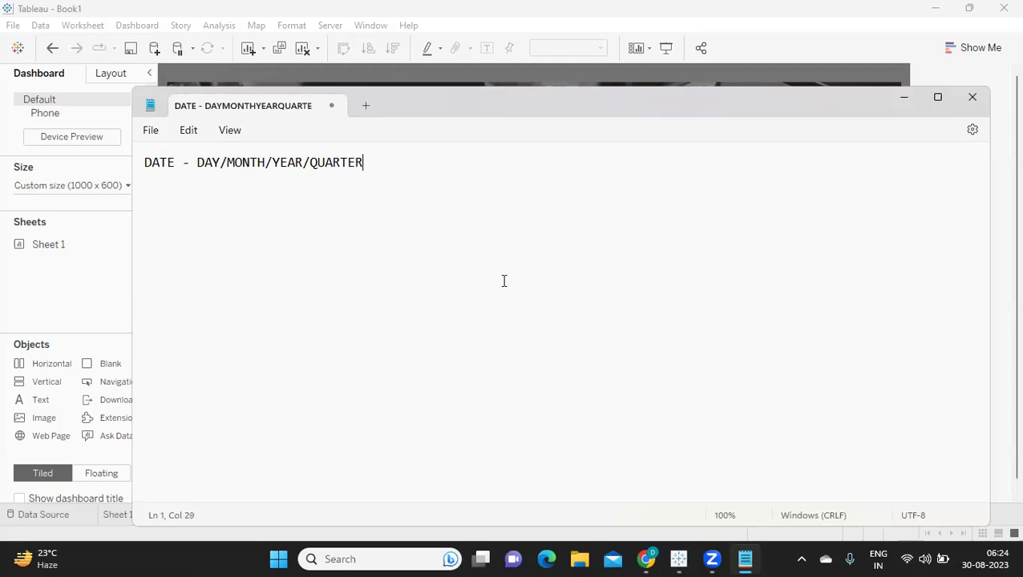
{"action": "type", "text": " - TIME"}
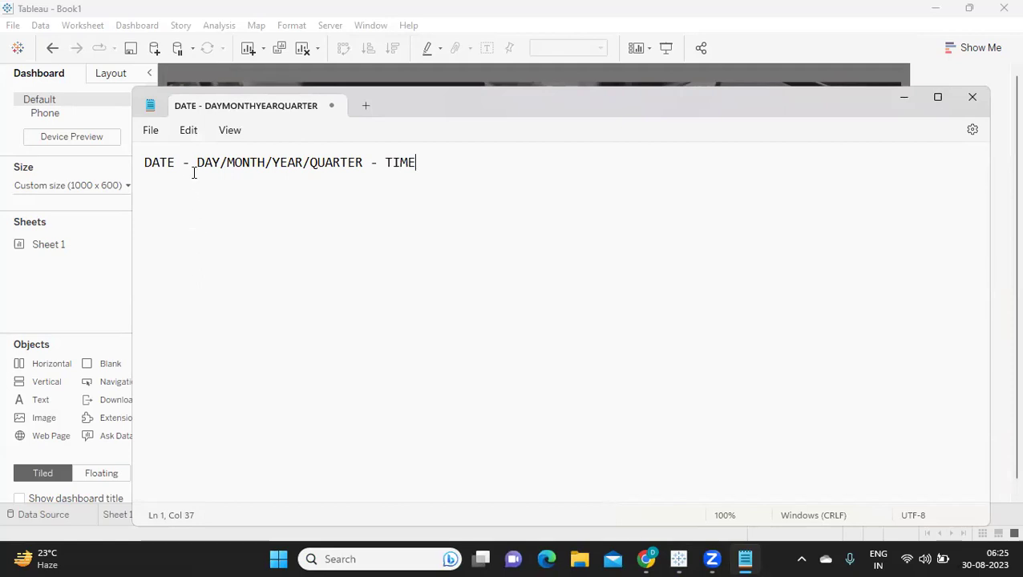
{"action": "left_click_drag", "start_coordinate": [197, 162], "coordinate": [222, 162]}
{"action": "double_click", "coordinate": [237, 163]}
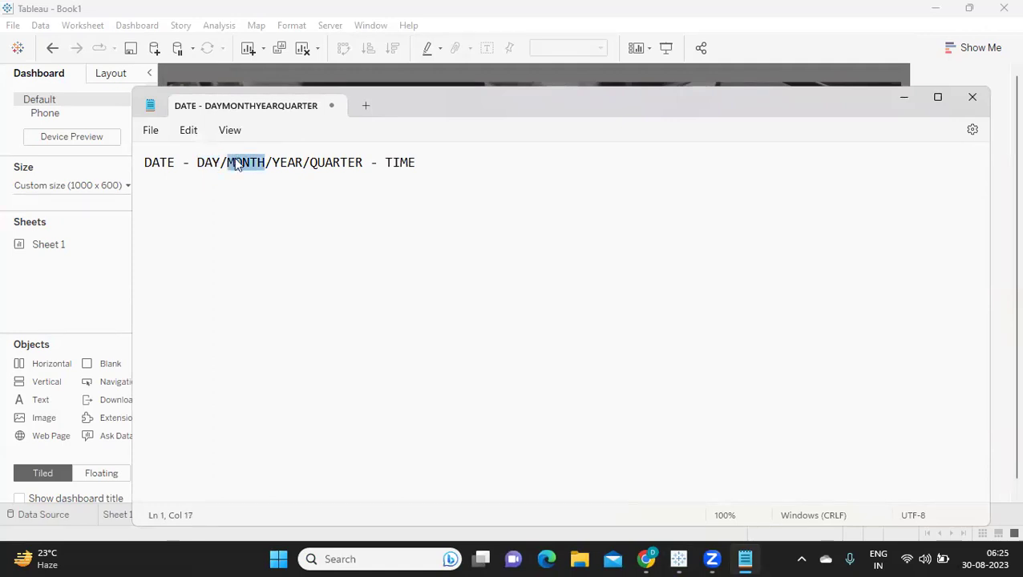
{"action": "double_click", "coordinate": [289, 164]}
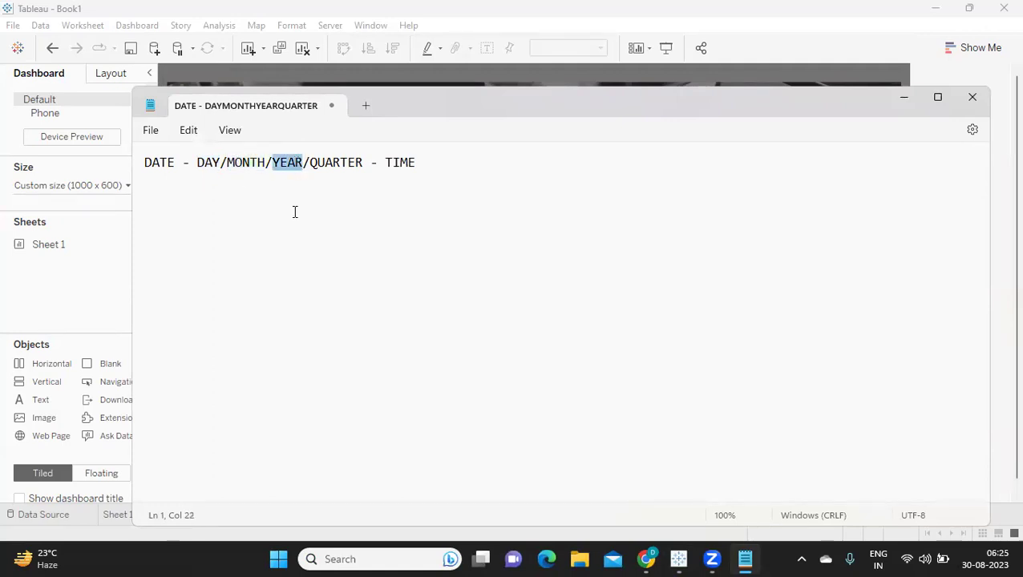
{"action": "left_click", "coordinate": [363, 162]}
{"action": "type", "text": "/WEEK"}
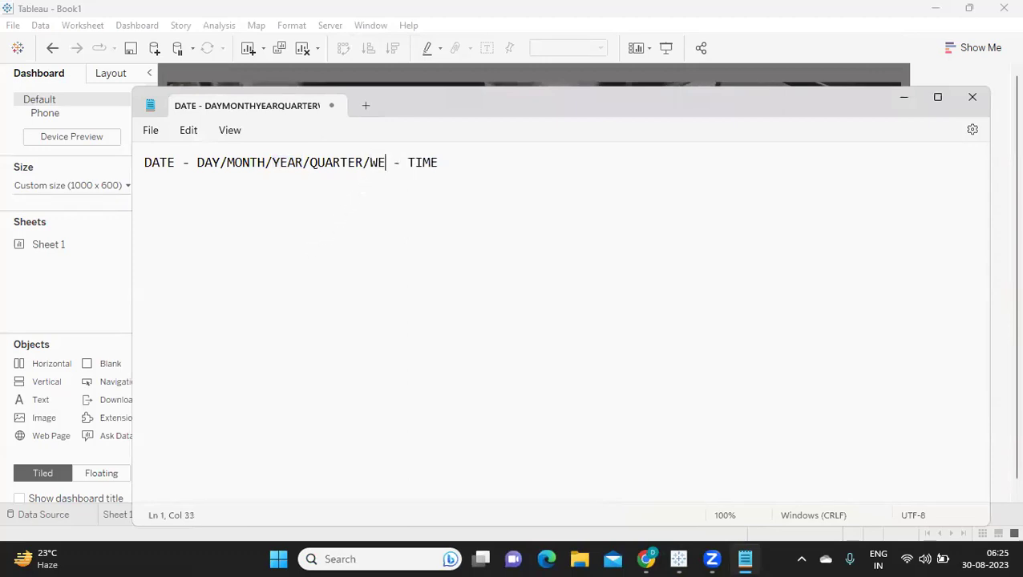
Highlight the heading's date parts to explain them, then start a new line below it
{"action": "left_click_drag", "start_coordinate": [480, 165], "coordinate": [138, 160]}
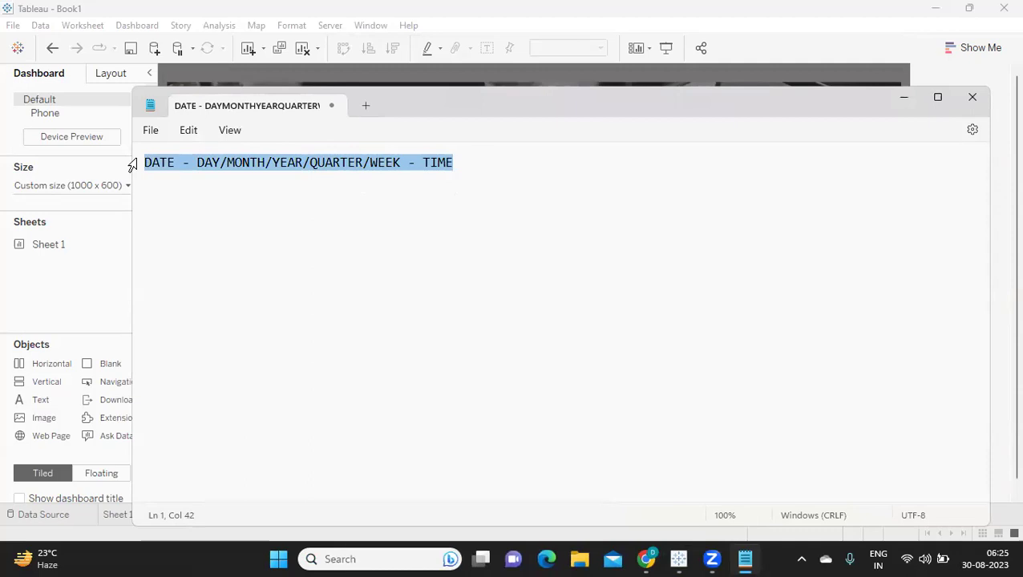
{"action": "left_click", "coordinate": [162, 181]}
{"action": "left_click_drag", "start_coordinate": [460, 163], "coordinate": [131, 163]}
{"action": "left_click", "coordinate": [186, 217]}
{"action": "left_click", "coordinate": [493, 174]}
{"action": "left_click_drag", "start_coordinate": [493, 174], "coordinate": [203, 175]}
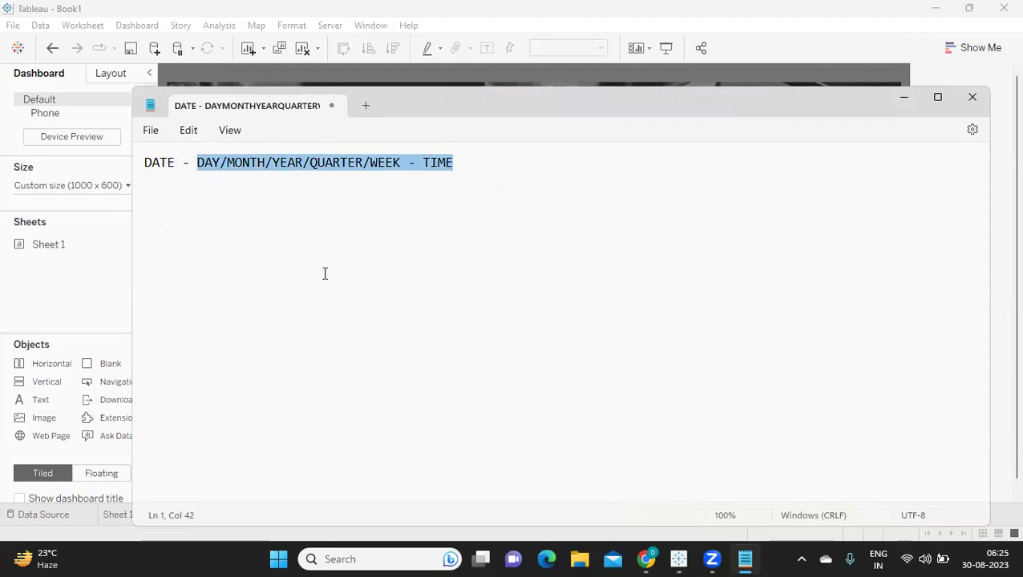
{"action": "left_click", "coordinate": [530, 160]}
{"action": "key", "text": "Return"}
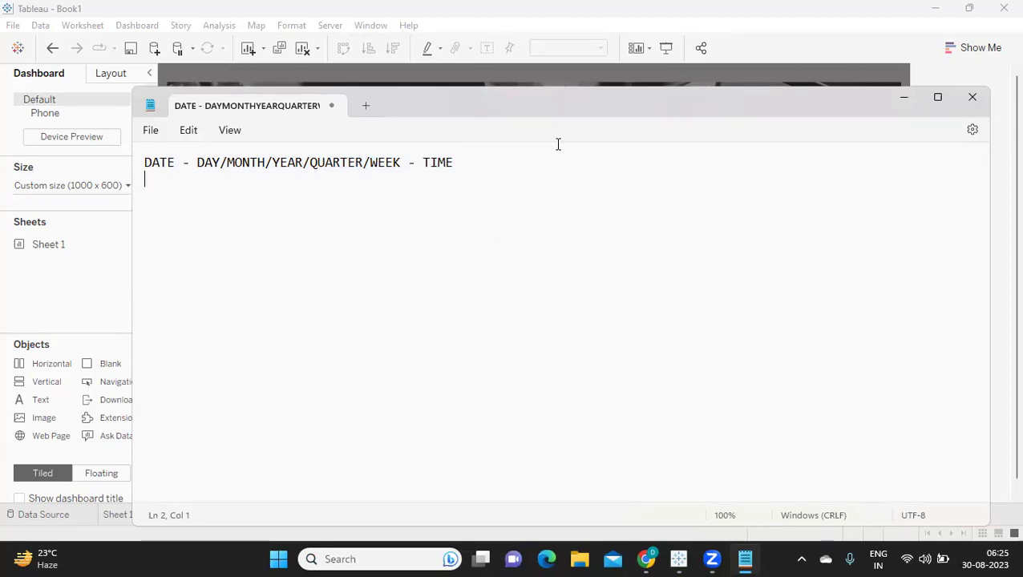
After a blank line, list 'day', 'month', 'quarter', 'year' and 'week' on separate lines
{"action": "key", "text": "Return"}
{"action": "type", "text": "'"}
{"action": "type", "text": "day"}
{"action": "key", "text": "BackSpace"}
{"action": "type", "text": "y'"}
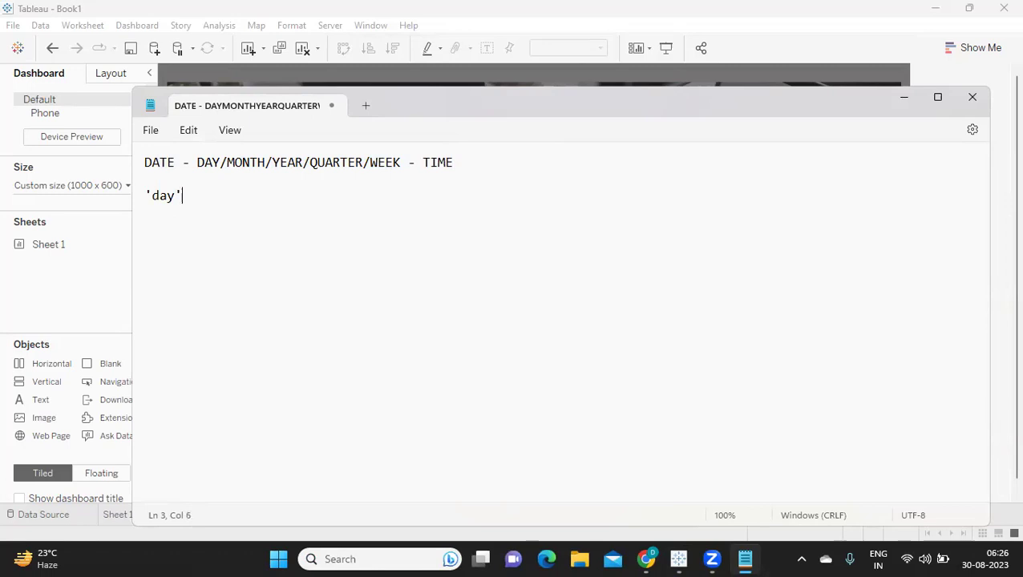
{"action": "key", "text": "Return"}
{"action": "type", "text": "'month'"}
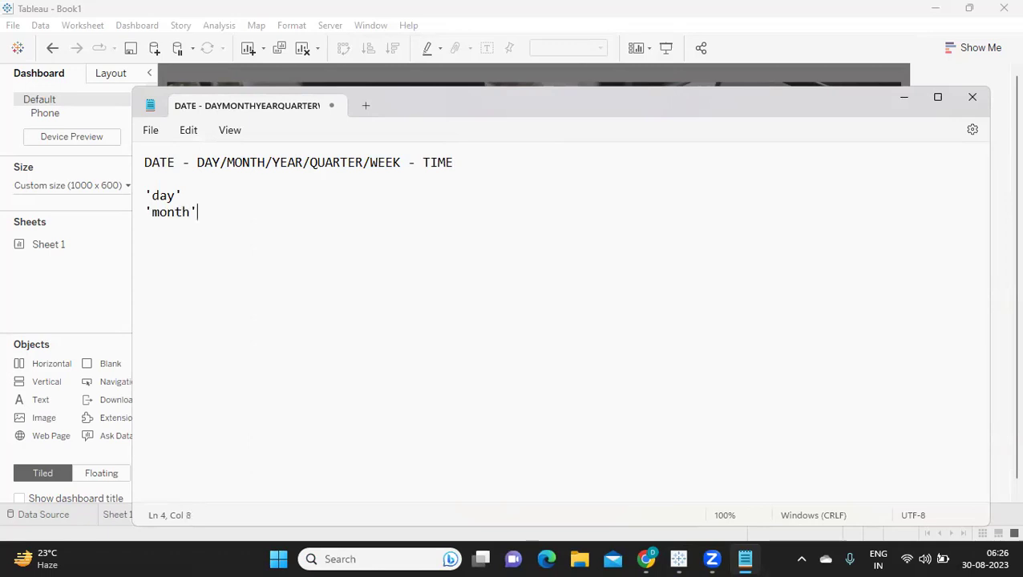
{"action": "key", "text": "Return"}
{"action": "type", "text": "'quarter'"}
{"action": "key", "text": "Return"}
{"action": "type", "text": "'year"}
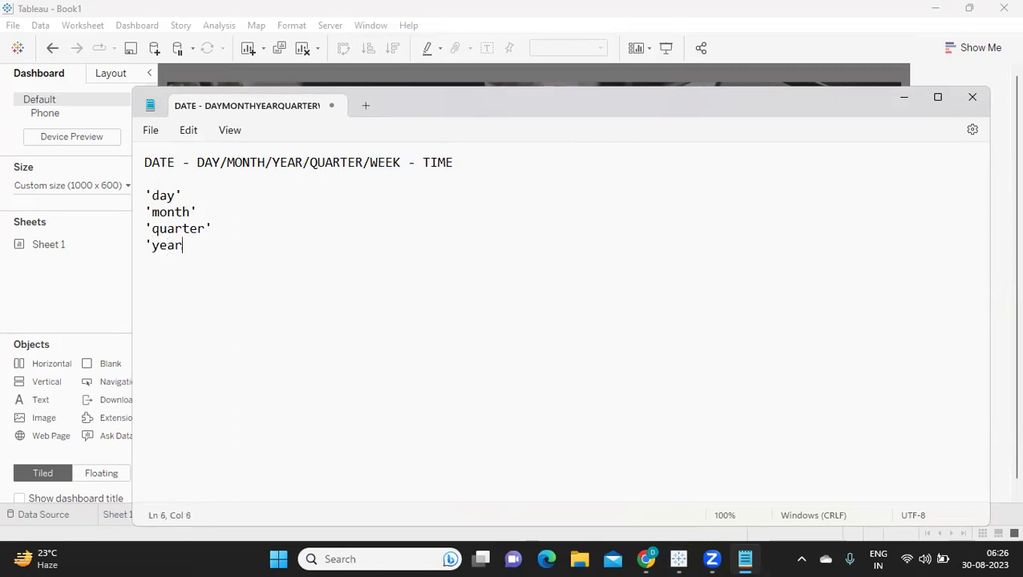
{"action": "type", "text": "'"}
{"action": "key", "text": "Return"}
{"action": "type", "text": "'week'"}
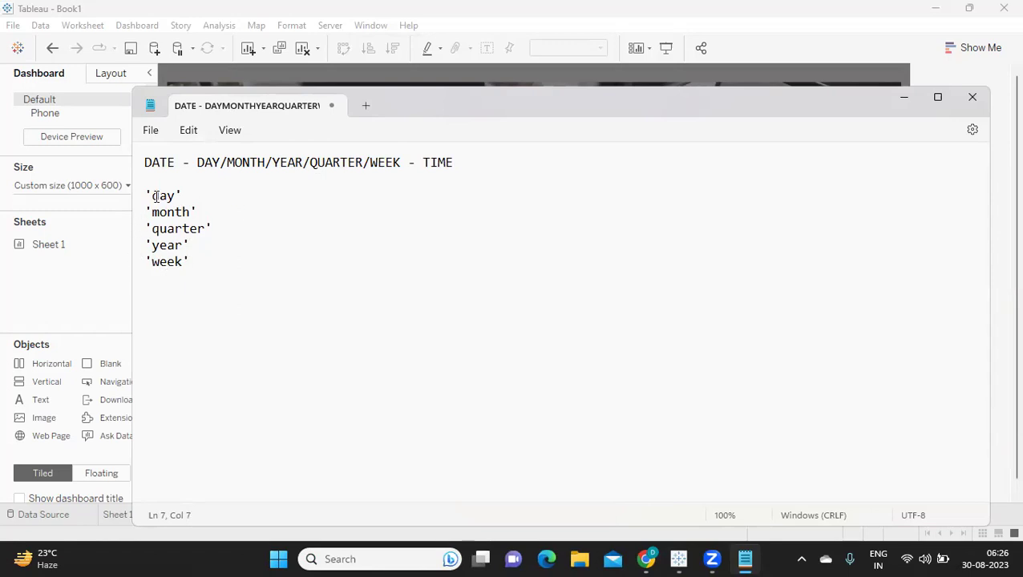
Highlight the heading and the quoted date-part list to review them
{"action": "left_click_drag", "start_coordinate": [145, 195], "coordinate": [200, 255]}
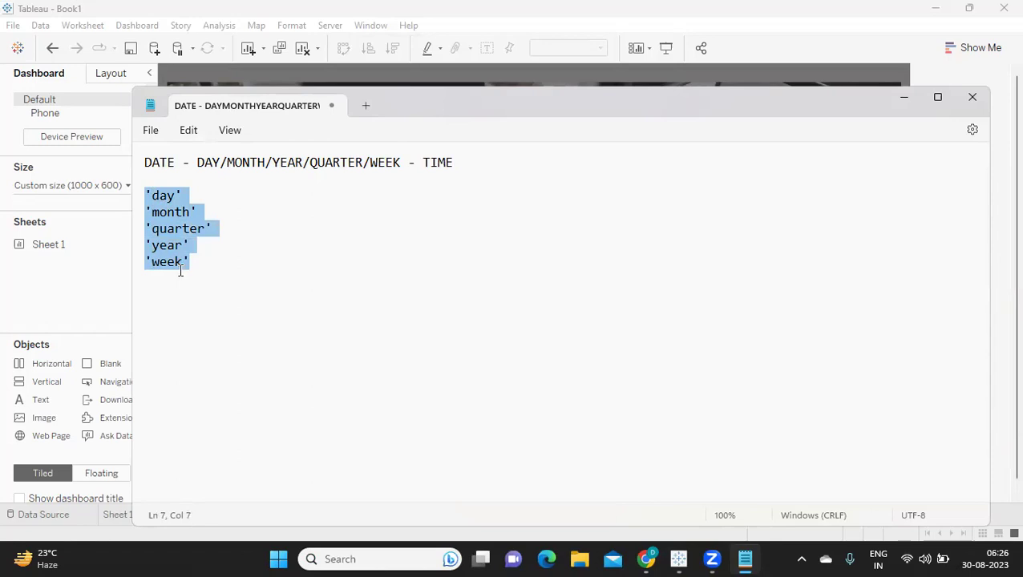
{"action": "left_click", "coordinate": [209, 268]}
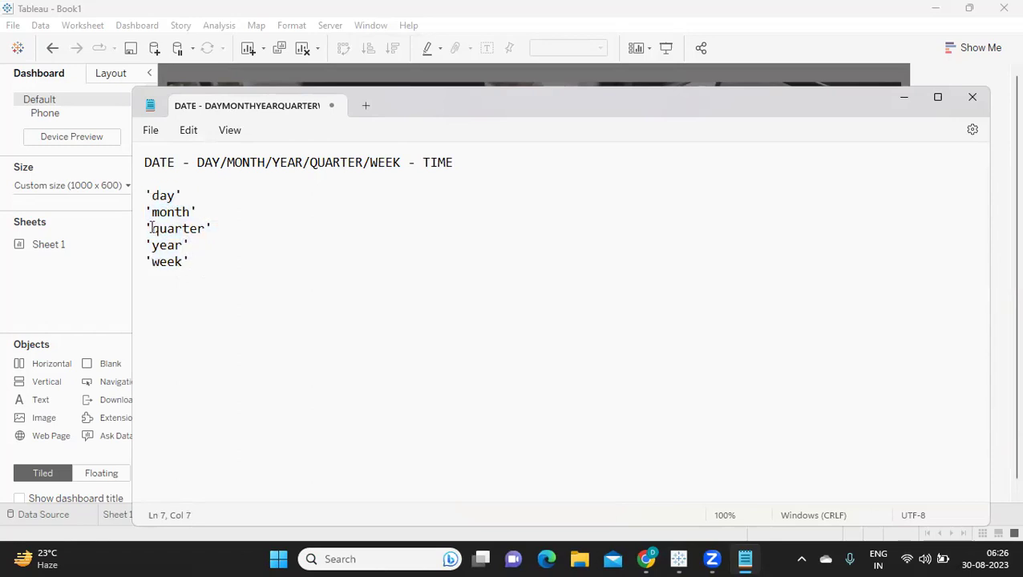
{"action": "left_click", "coordinate": [145, 162]}
{"action": "left_click_drag", "start_coordinate": [145, 163], "coordinate": [425, 163]}
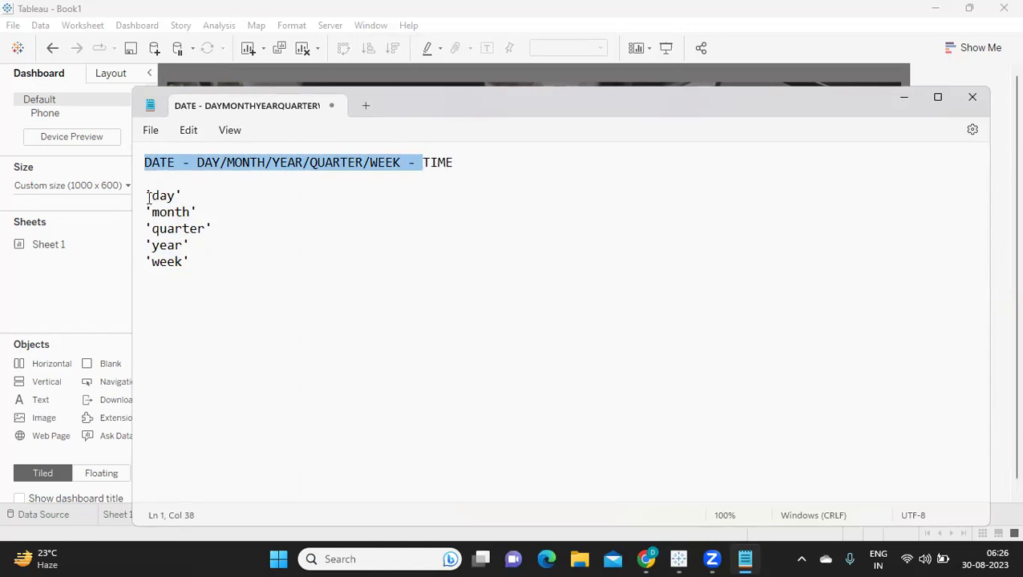
{"action": "left_click_drag", "start_coordinate": [146, 192], "coordinate": [340, 256]}
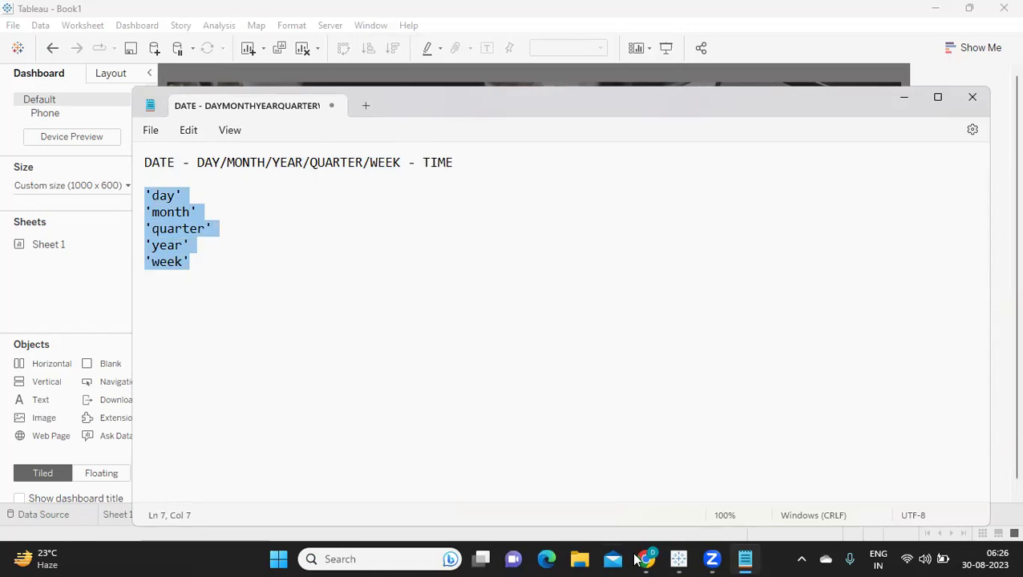
In Tableau, add a new worksheet and create a blank Calculation1 calculated field
{"action": "mouse_move", "coordinate": [678, 555]}
{"action": "left_click", "coordinate": [641, 505]}
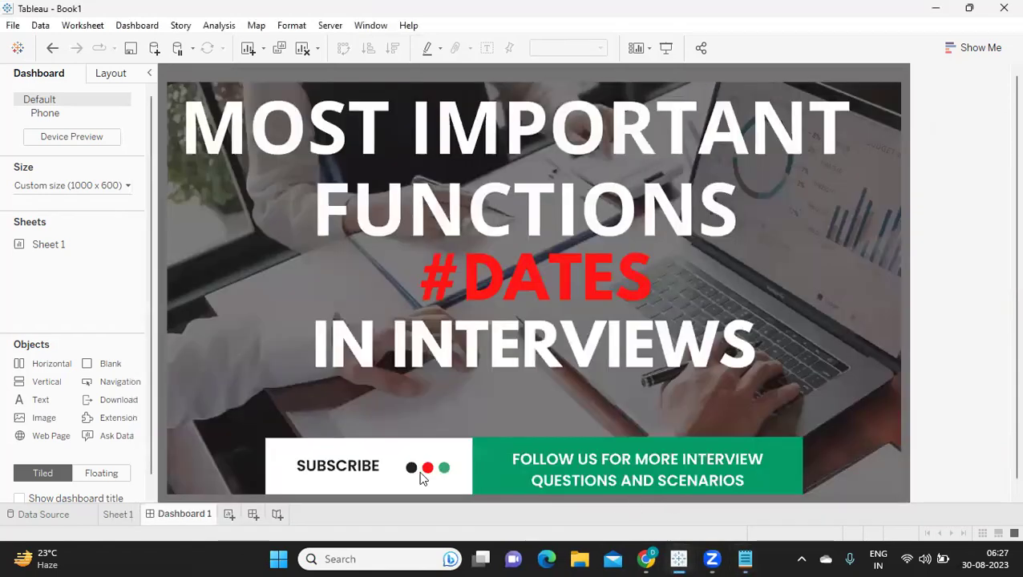
{"action": "left_click", "coordinate": [230, 513]}
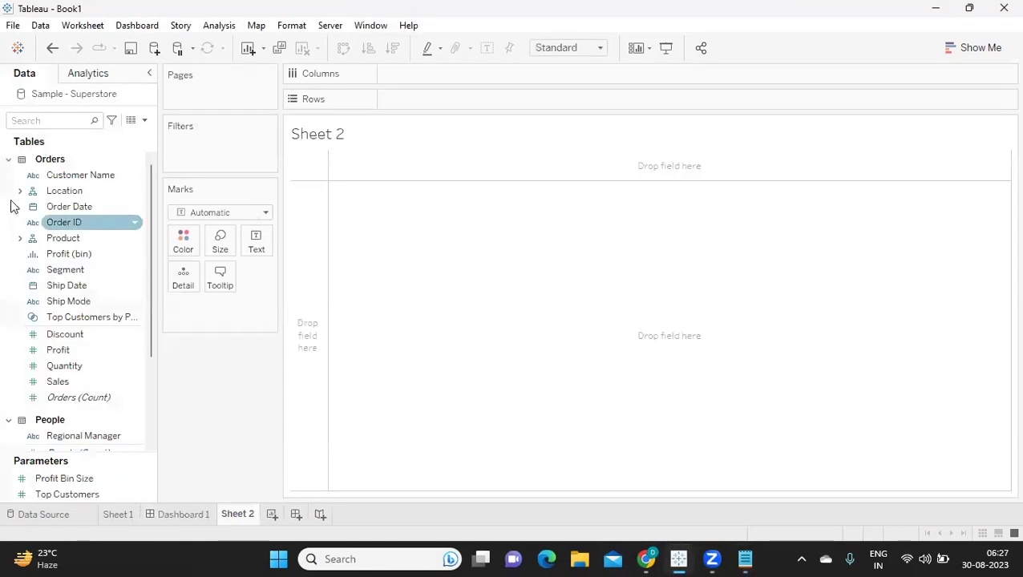
{"action": "left_click", "coordinate": [145, 120]}
{"action": "left_click", "coordinate": [58, 137]}
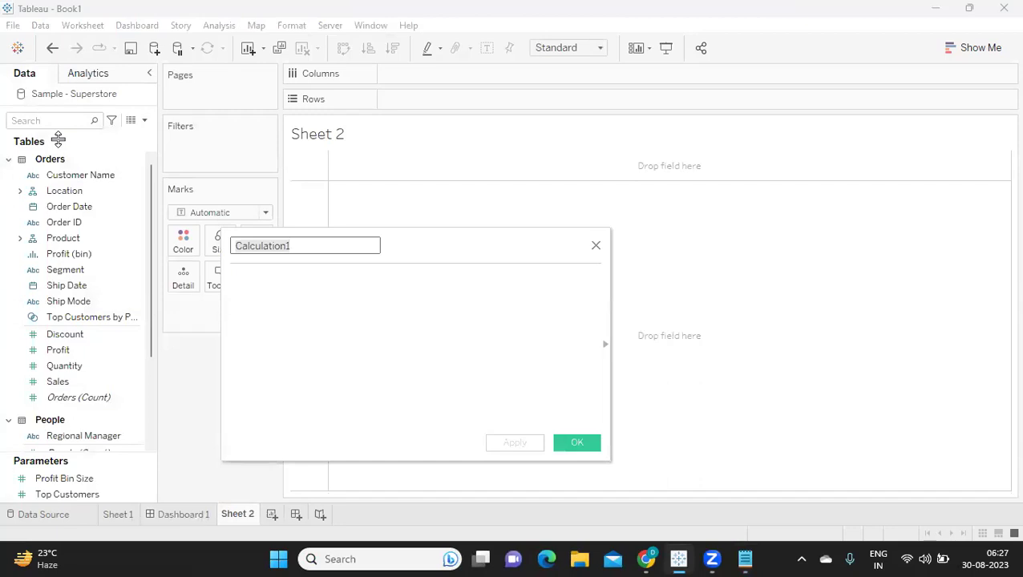
{"action": "left_click", "coordinate": [580, 441]}
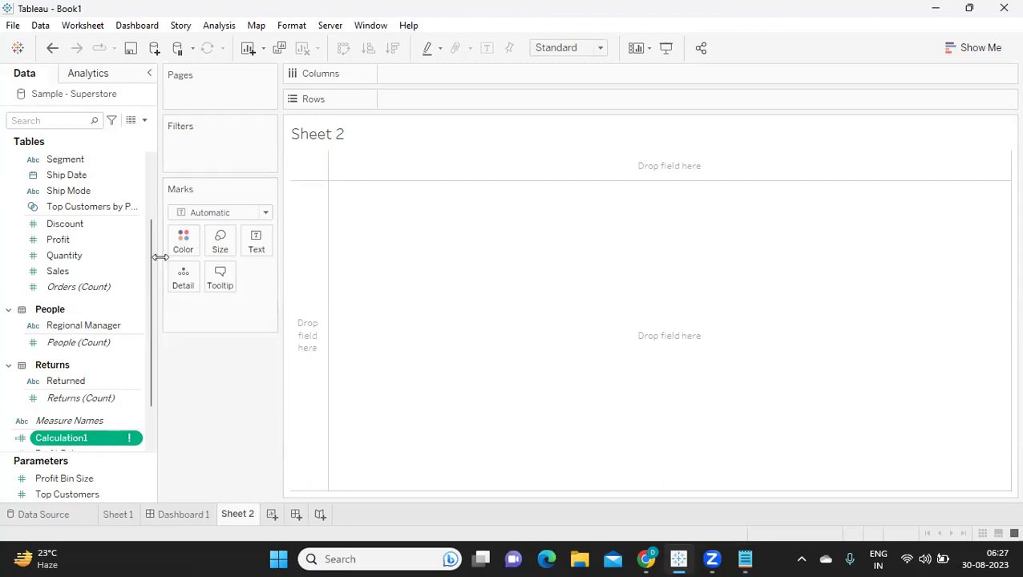
Put Order Date's years (2019–2022) on the Rows shelf of Sheet 2
{"action": "scroll", "coordinate": [153, 270], "scroll_direction": "up", "scroll_amount": 3}
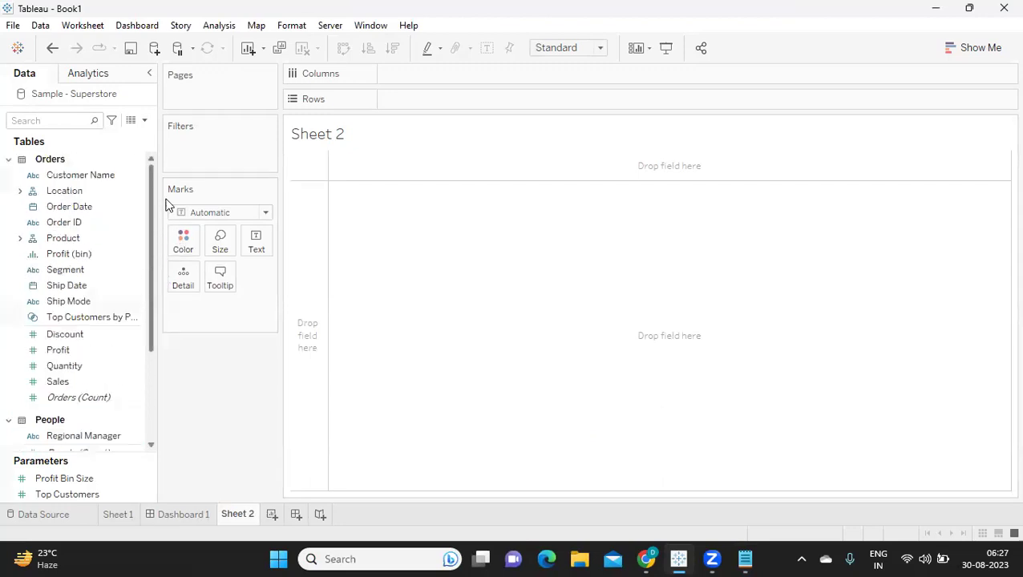
{"action": "left_click_drag", "start_coordinate": [85, 198], "coordinate": [404, 142]}
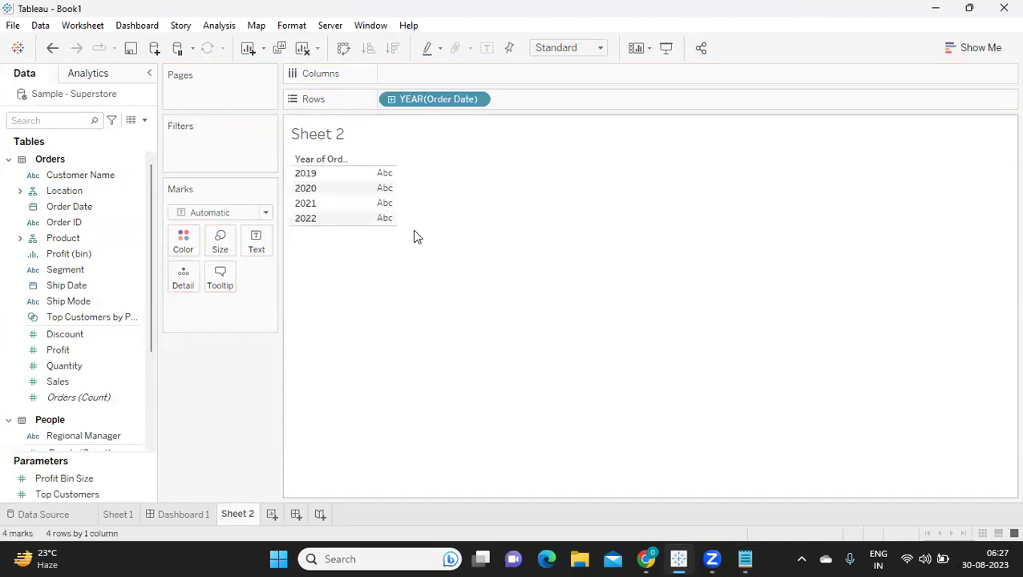
{"action": "left_click", "coordinate": [744, 559]}
Add the note line '- year == YEAR(ORDER_DATE)' below the list, then return to Tableau
{"action": "left_click", "coordinate": [222, 307]}
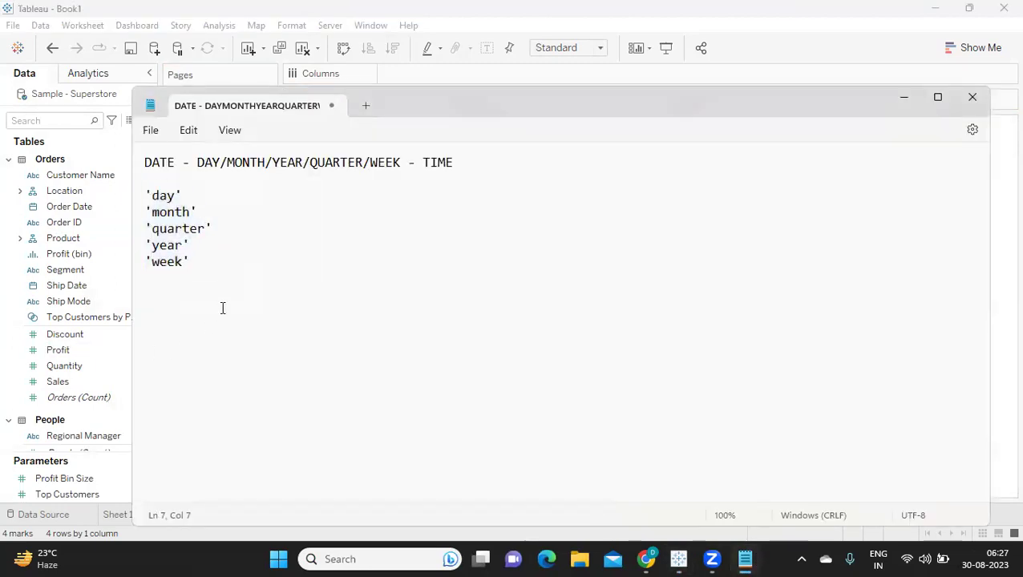
{"action": "key", "text": "Return"}
{"action": "key", "text": "Return"}
{"action": "type", "text": "- year =="}
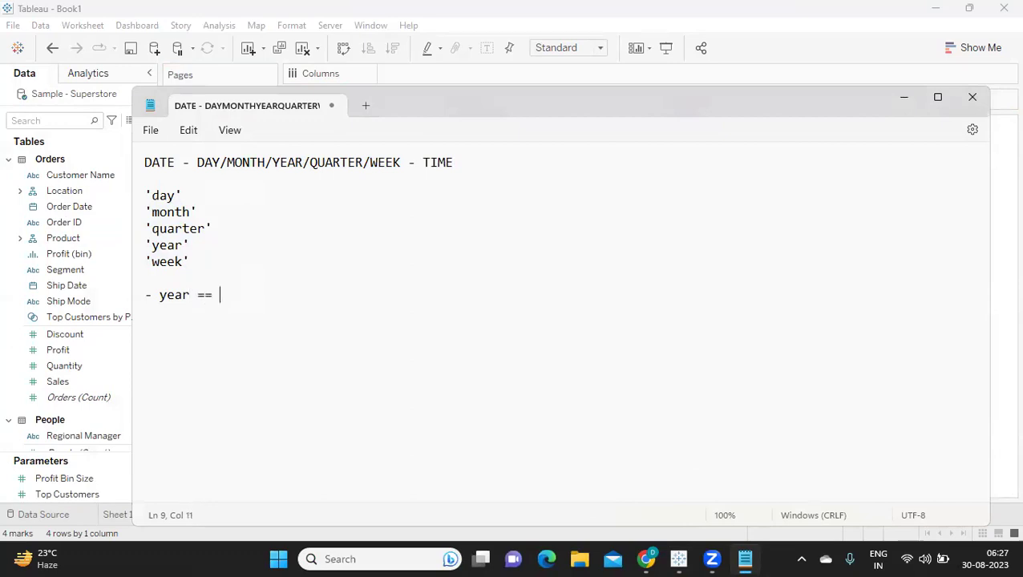
{"action": "type", "text": " YEAR(ORDER"}
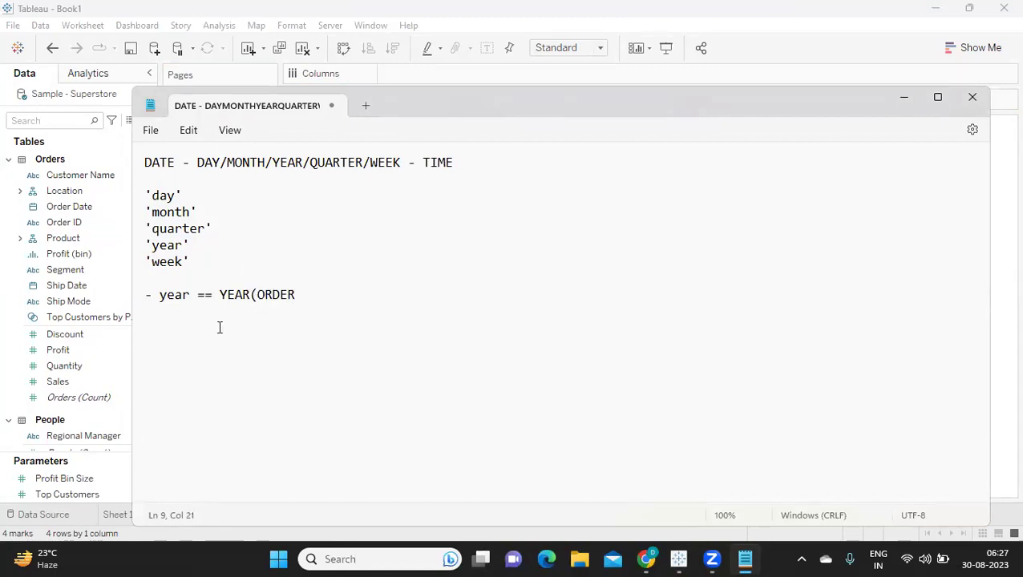
{"action": "type", "text": "_DATE)"}
{"action": "key", "text": "alt+Tab"}
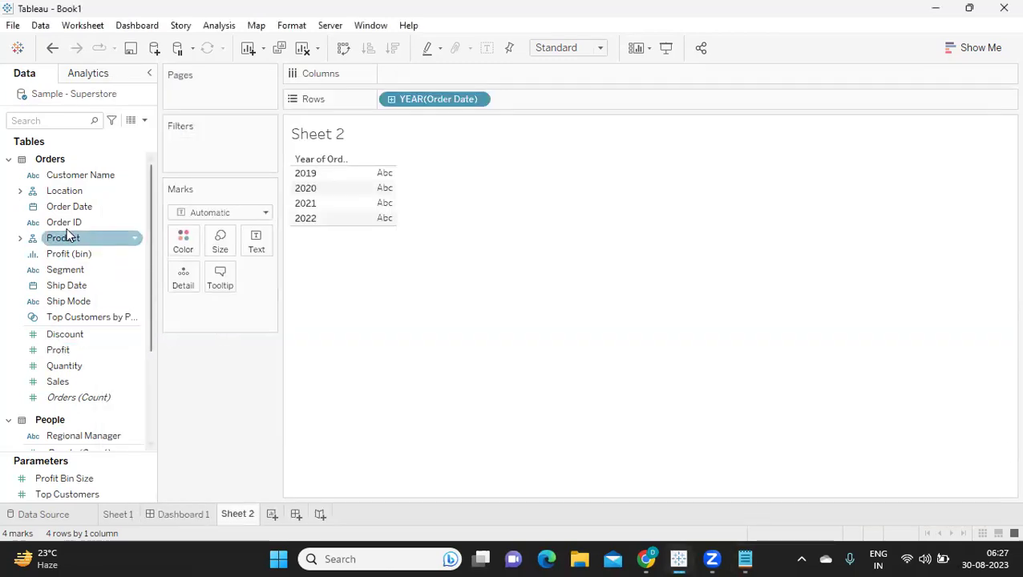
Create a calculated field named YEAR with the formula YEAR([Order Date])
{"action": "left_click", "coordinate": [146, 121]}
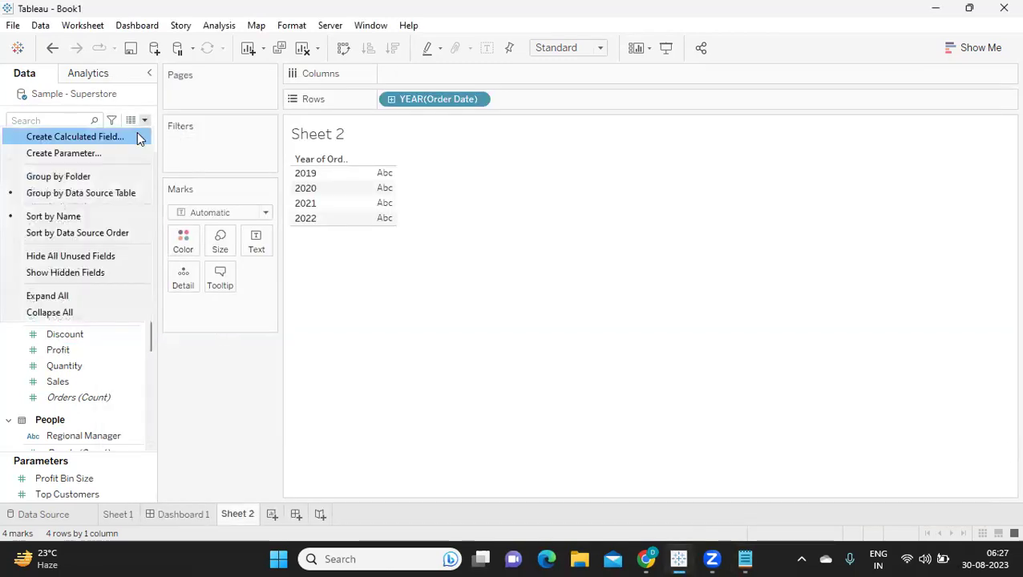
{"action": "left_click", "coordinate": [136, 135]}
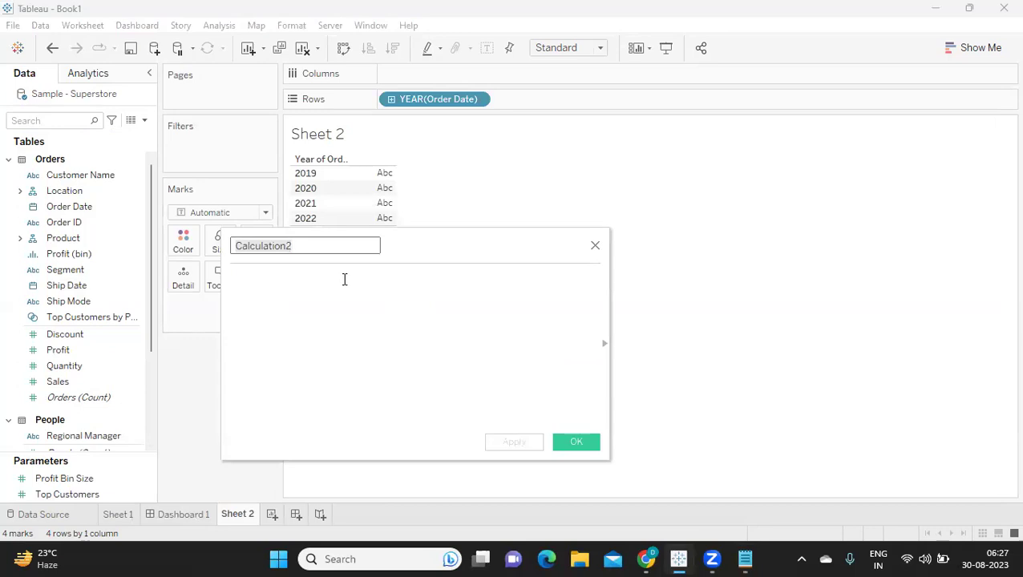
{"action": "type", "text": "YEAR"}
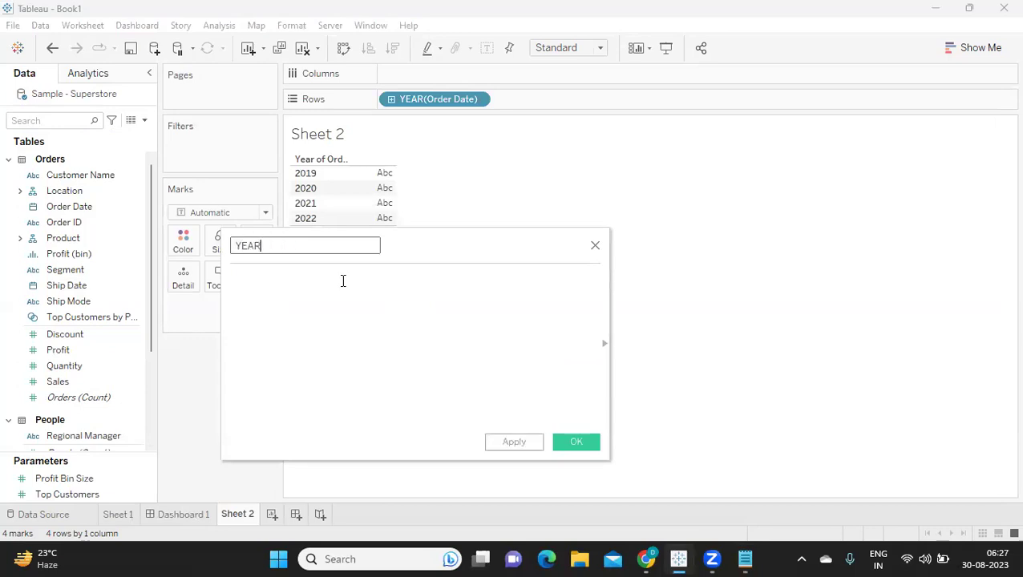
{"action": "left_click", "coordinate": [342, 280]}
{"action": "type", "text": "YEAR"}
{"action": "key", "text": "Return"}
{"action": "type", "text": "ord"}
{"action": "key", "text": "Return"}
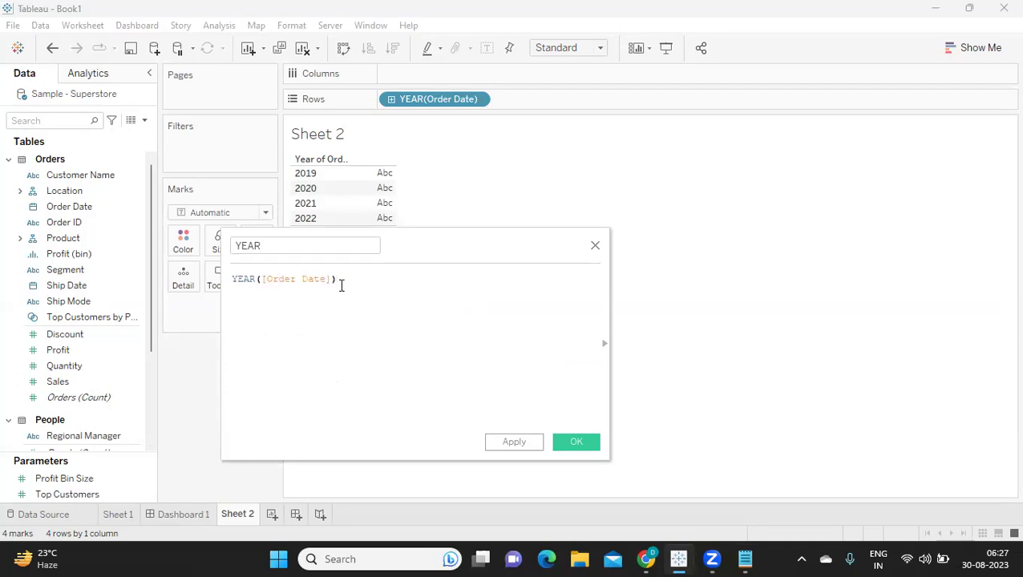
{"action": "left_click_drag", "start_coordinate": [340, 281], "coordinate": [261, 283]}
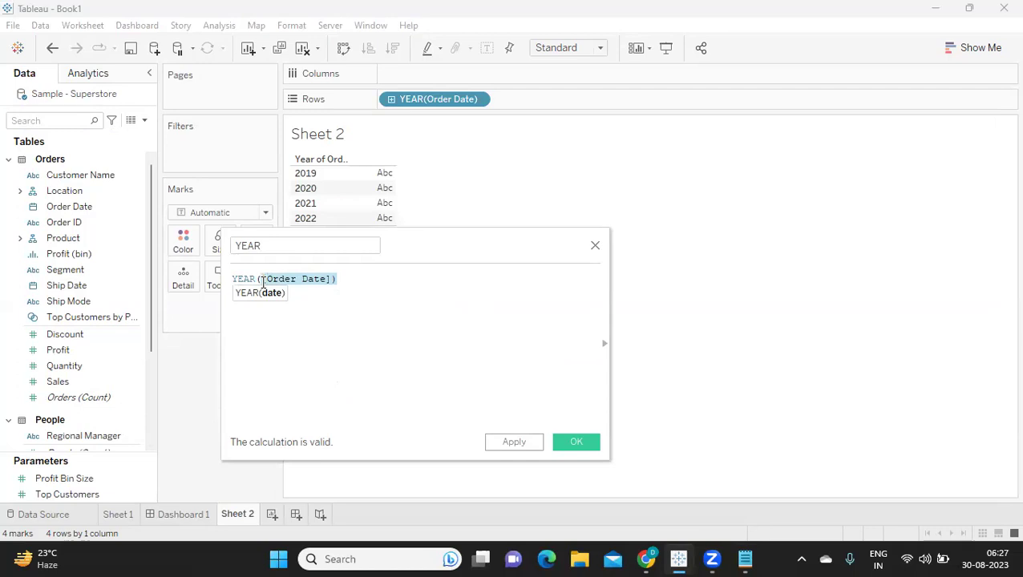
Append a // comment asking what data type the date you're working with is
{"action": "left_click", "coordinate": [365, 285]}
{"action": "type", "text": "-"}
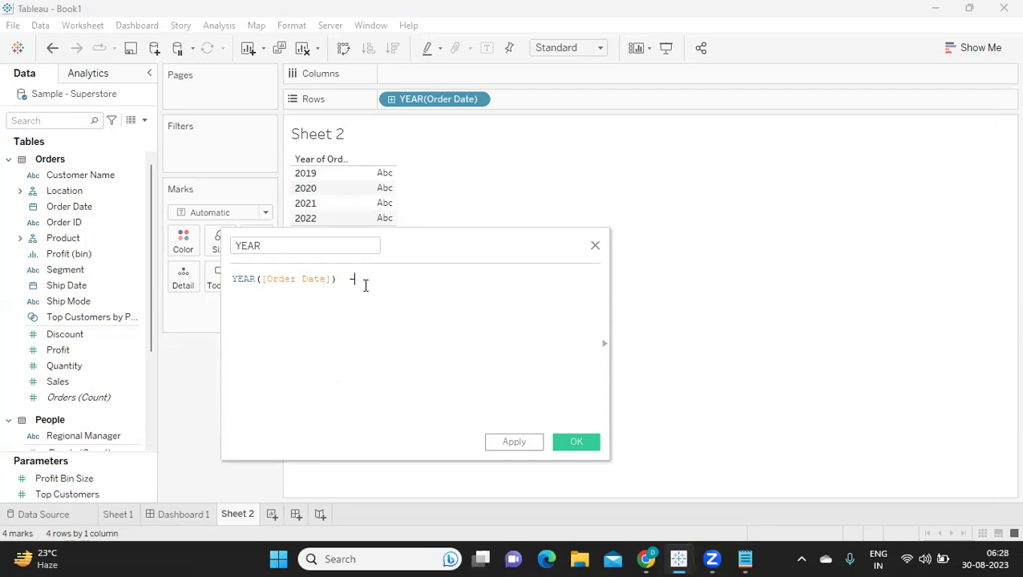
{"action": "key", "text": "BackSpace"}
{"action": "type", "text": "//"}
{"action": "type", "text": " Year"}
{"action": "key", "text": "BackSpace"}
{"action": "key", "text": "BackSpace"}
{"action": "key", "text": "BackSpace"}
{"action": "key", "text": "BackSpace"}
{"action": "type", "text": "What is the data type of the date you w"}
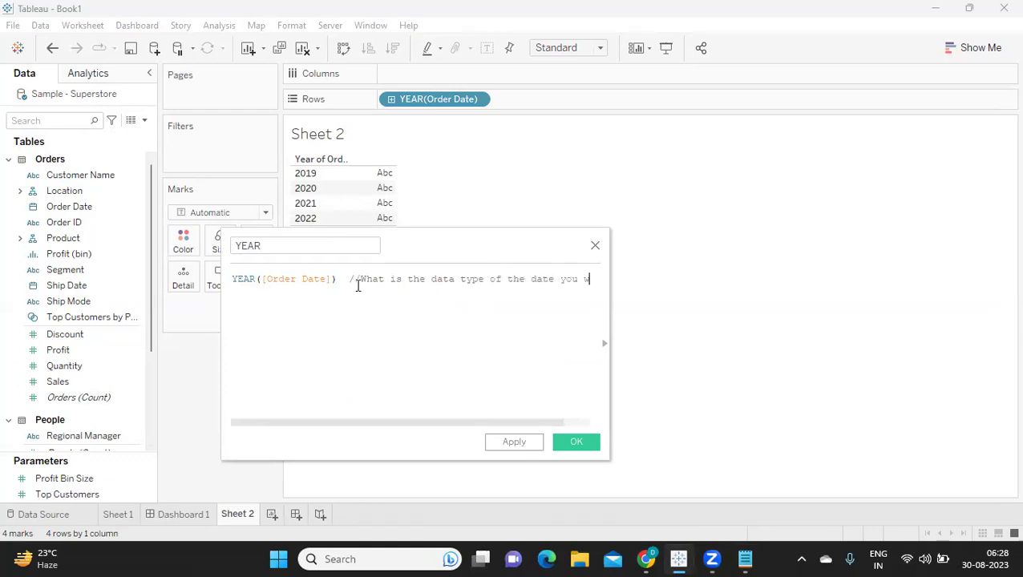
{"action": "type", "text": "re working"}
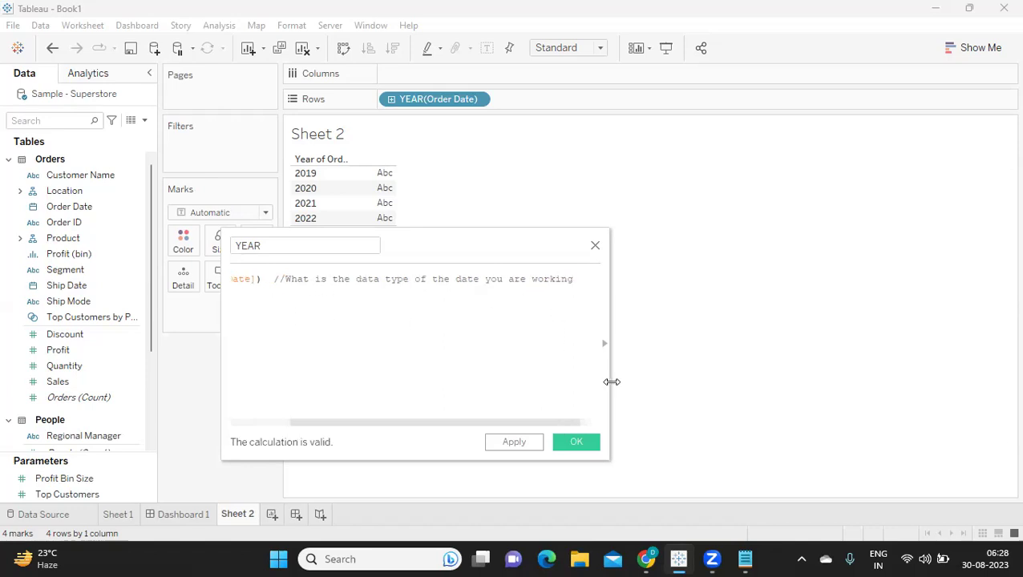
Widen and reposition the editor, then apply the YEAR([Order Date]) calculation
{"action": "left_click_drag", "start_coordinate": [609, 380], "coordinate": [813, 391]}
{"action": "left_click_drag", "start_coordinate": [497, 251], "coordinate": [621, 267]}
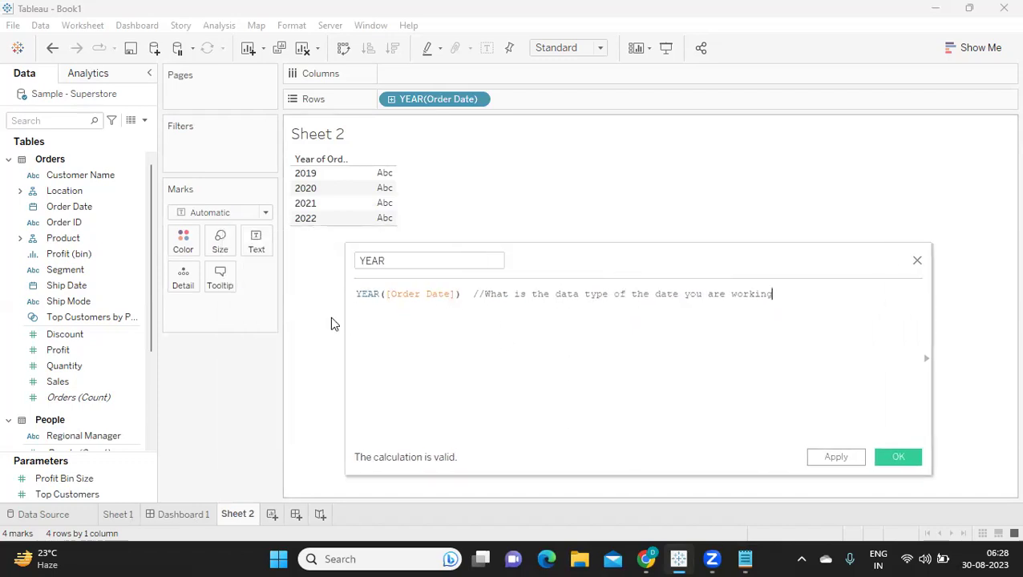
{"action": "left_click_drag", "start_coordinate": [359, 293], "coordinate": [461, 294]}
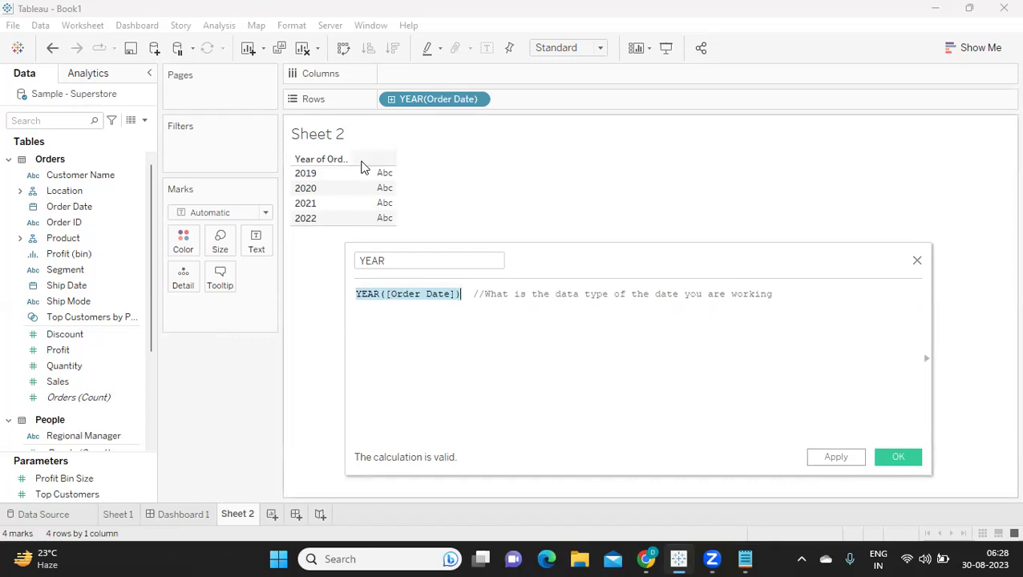
{"action": "left_click", "coordinate": [833, 458]}
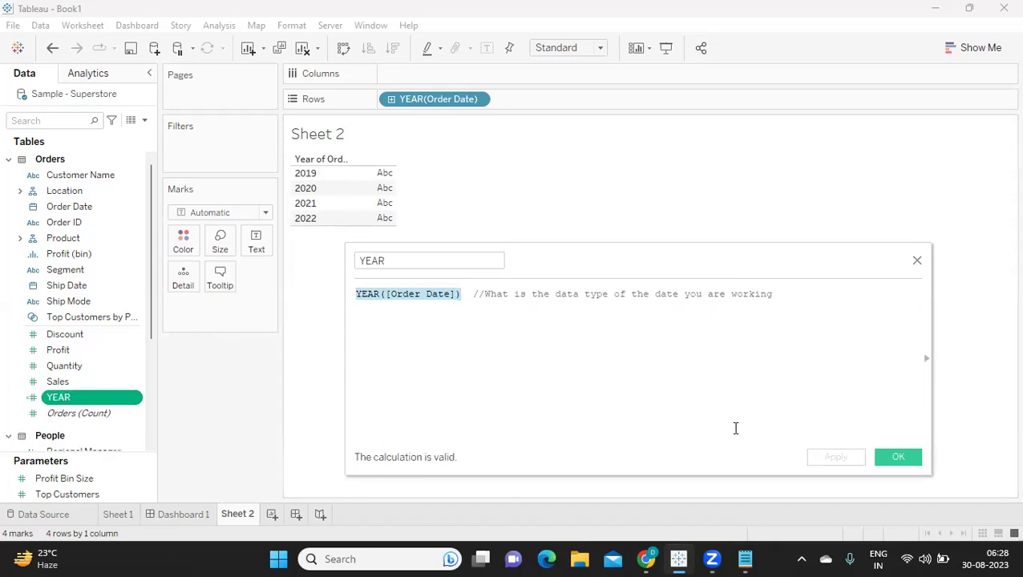
Convert the YEAR field to a dimension and add it to the Rows shelf
{"action": "left_click", "coordinate": [134, 399]}
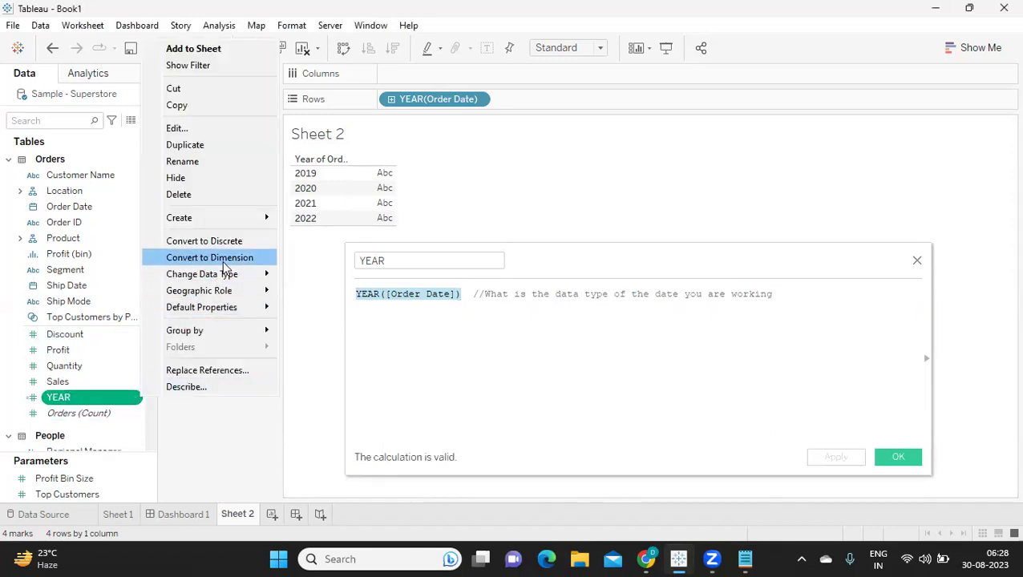
{"action": "left_click", "coordinate": [225, 265]}
{"action": "left_click_drag", "start_coordinate": [57, 332], "coordinate": [373, 202]}
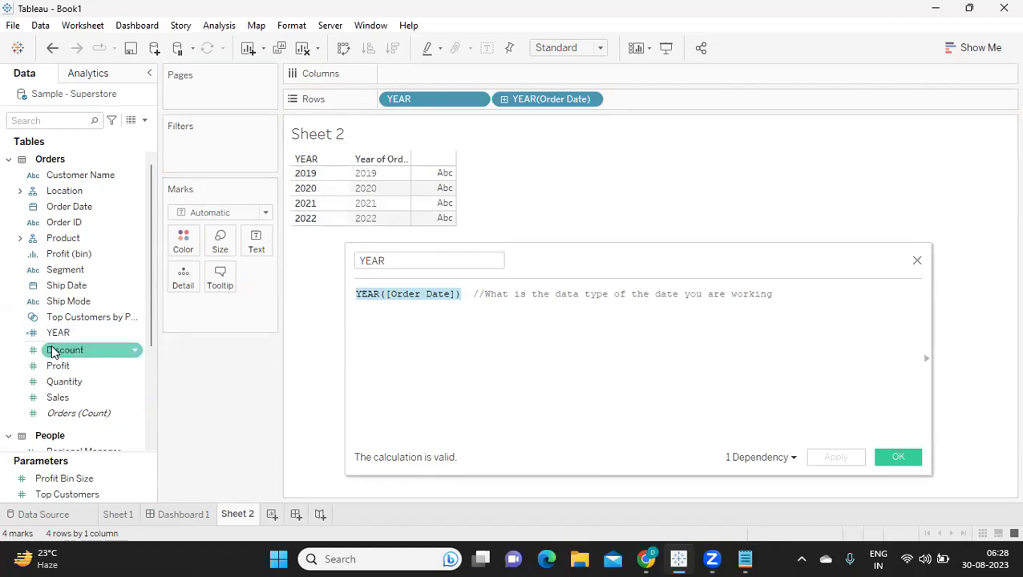
{"action": "left_click", "coordinate": [30, 339]}
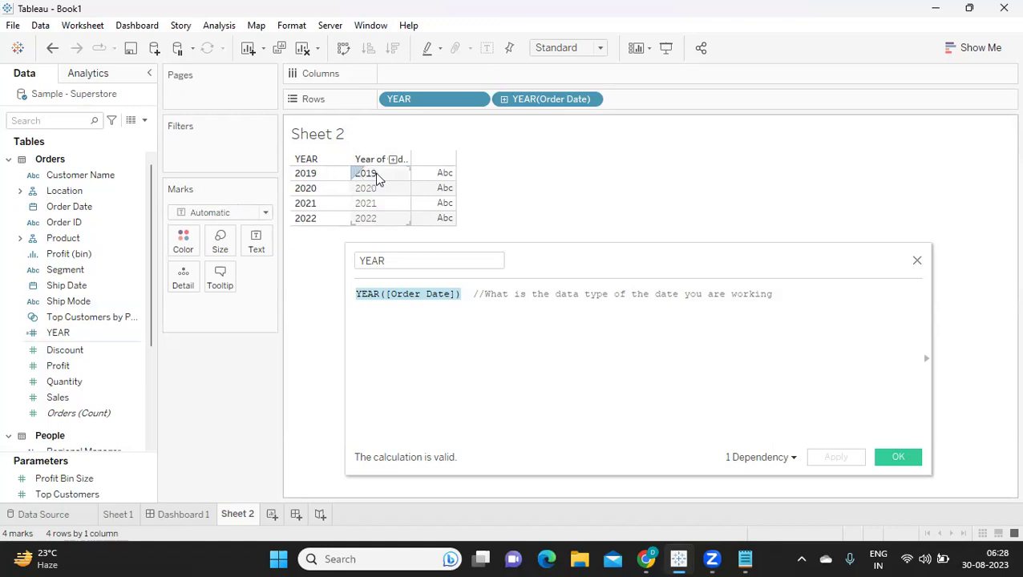
{"action": "left_click", "coordinate": [362, 329]}
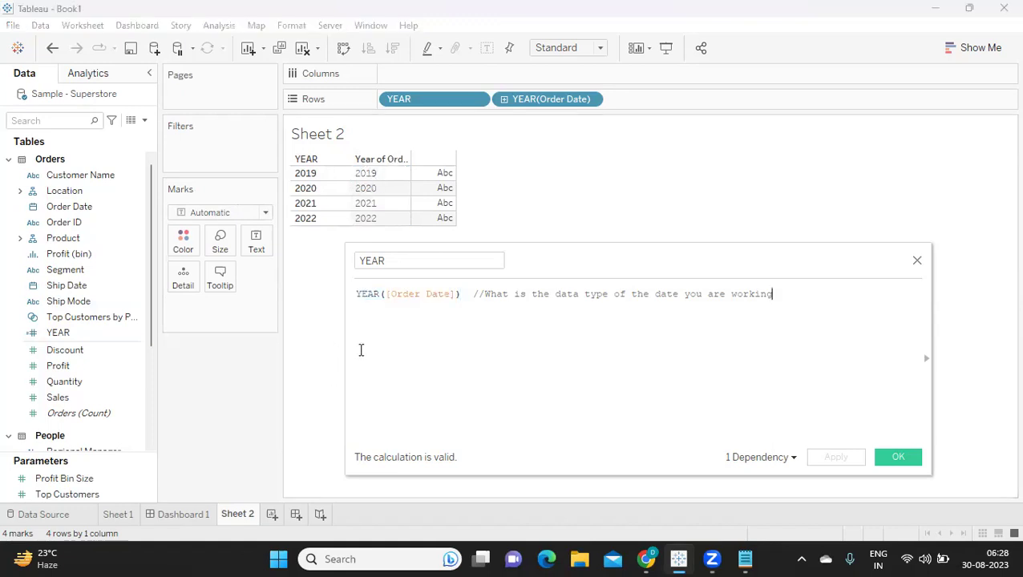
{"action": "double_click", "coordinate": [372, 293]}
Change the formula to MONTH([Order Date]), apply it, and move the order year ahead on Rows
{"action": "type", "text": "MONTH"}
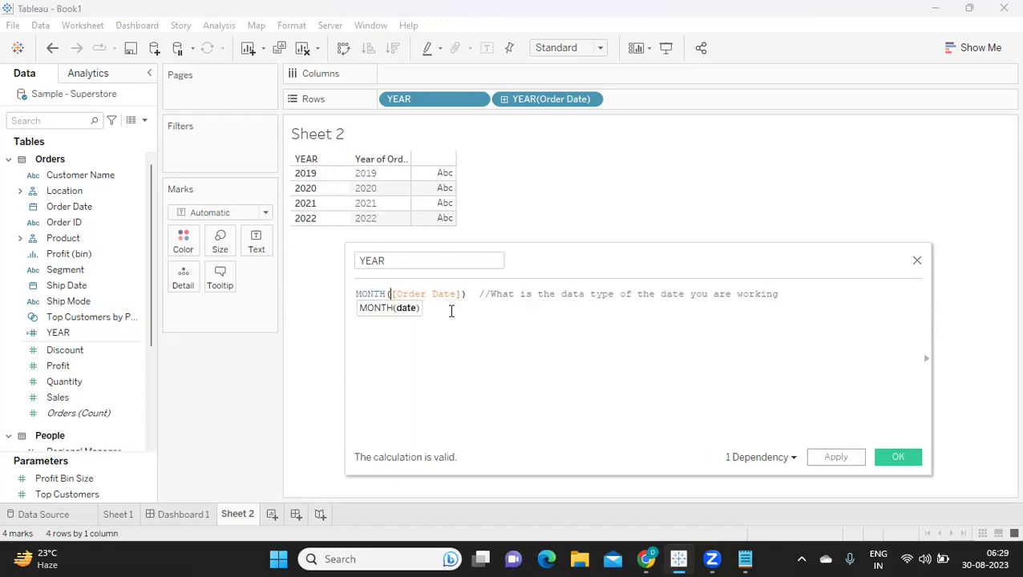
{"action": "left_click", "coordinate": [834, 459]}
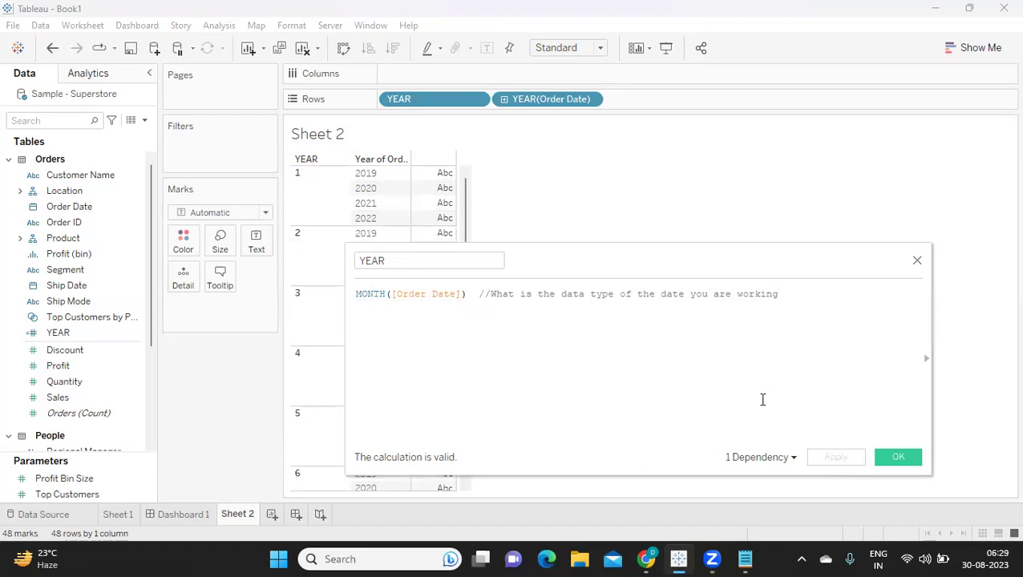
{"action": "left_click_drag", "start_coordinate": [703, 267], "coordinate": [886, 266]}
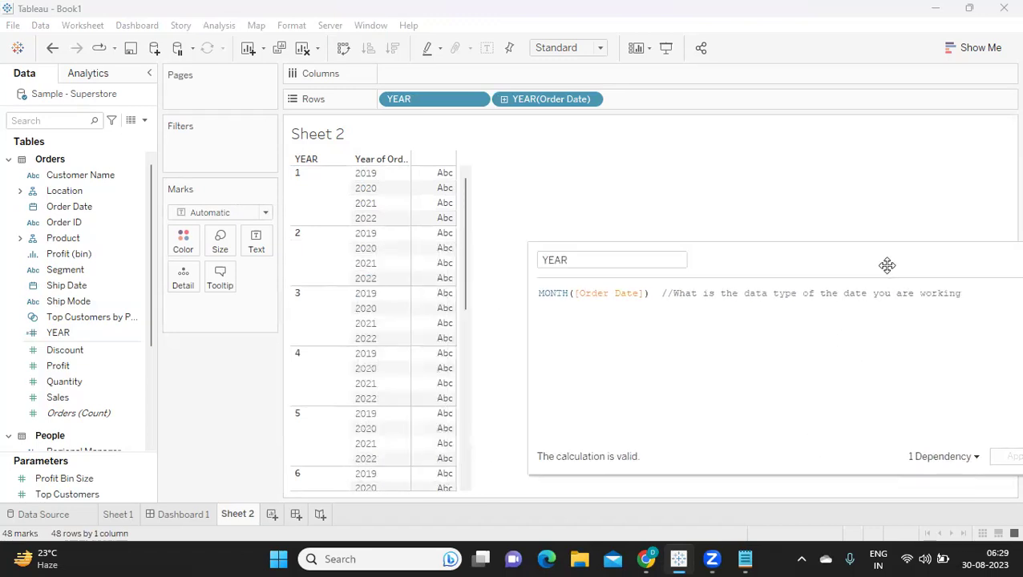
{"action": "left_click_drag", "start_coordinate": [572, 103], "coordinate": [401, 103]}
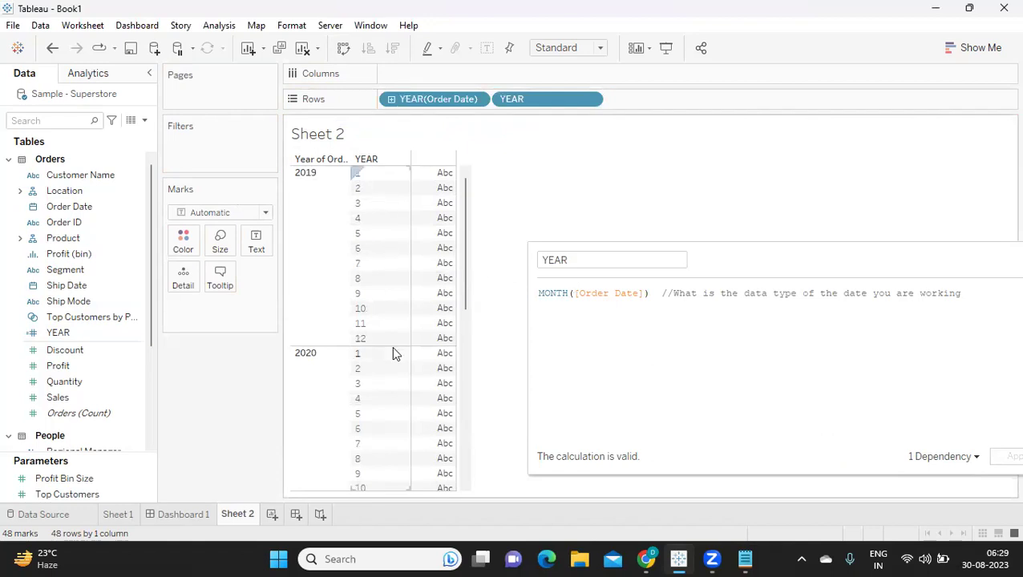
Add two new empty lines after the comment in the formula
{"action": "left_click", "coordinate": [975, 297]}
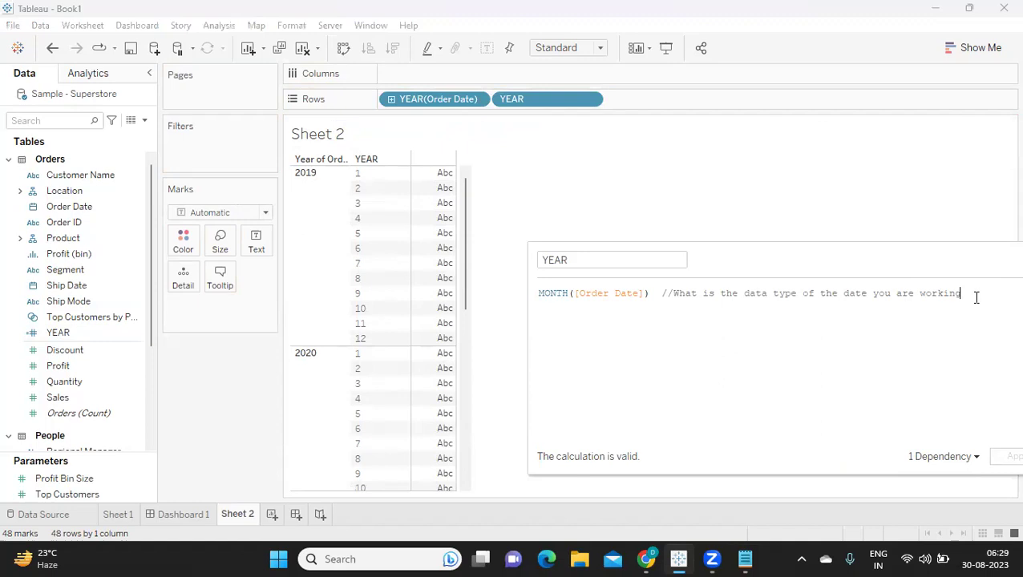
{"action": "key", "text": "Return"}
{"action": "left_click_drag", "start_coordinate": [913, 253], "coordinate": [833, 202]}
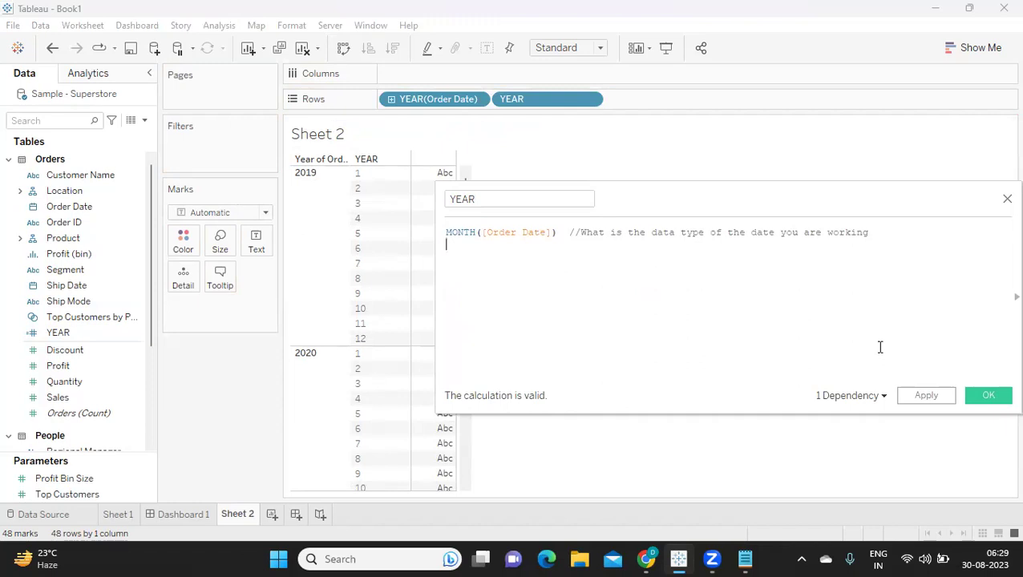
{"action": "key", "text": "Return"}
Add YEAR(), MONTH(), WEEK() and QUARTER() on separate lines beneath the formula
{"action": "type", "text": "//yea"}
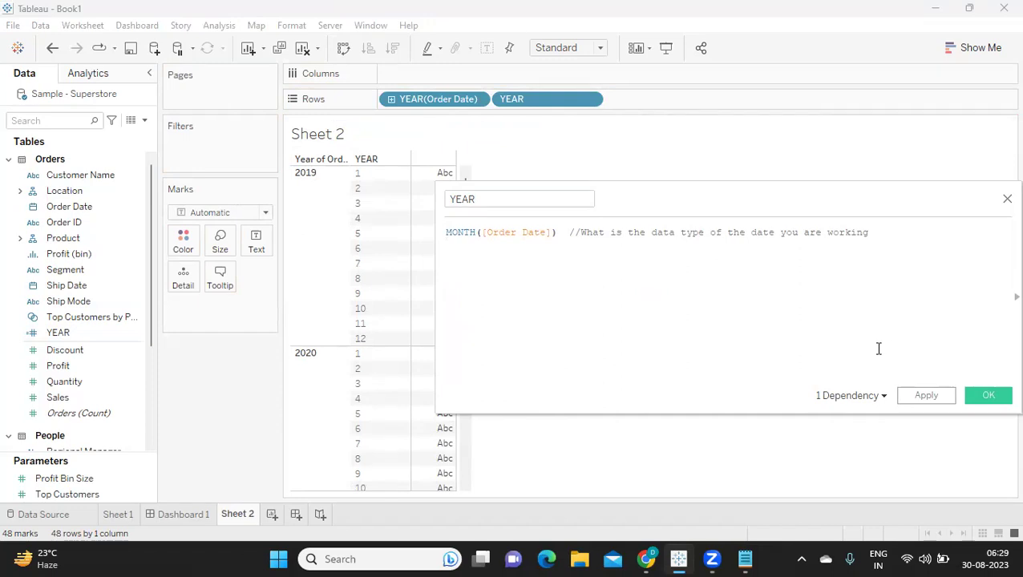
{"action": "type", "text": "YEA"}
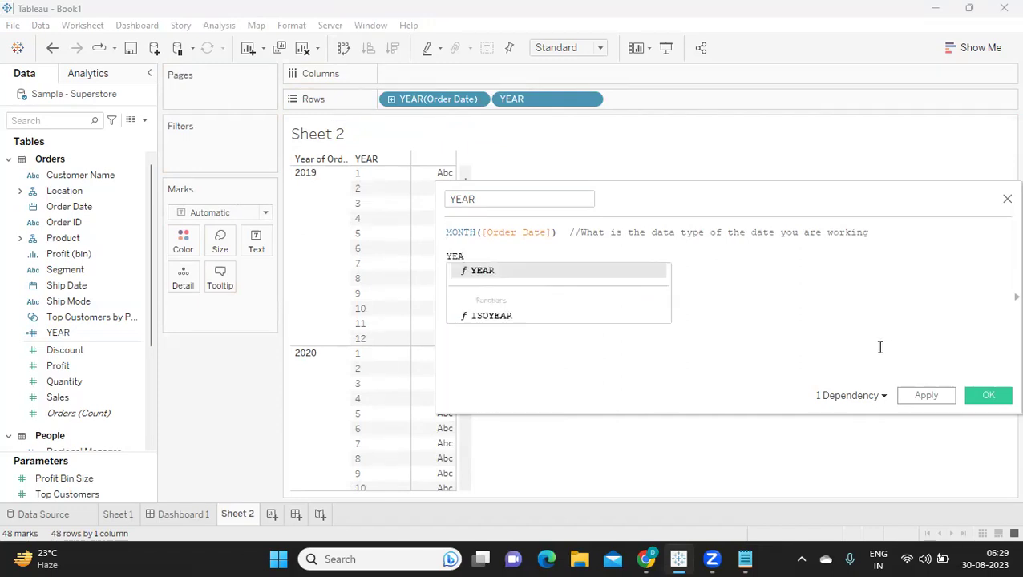
{"action": "key", "text": "Return"}
{"action": "key", "text": "End"}
{"action": "key", "text": "Return"}
{"action": "type", "text": "MON"}
{"action": "key", "text": "Return"}
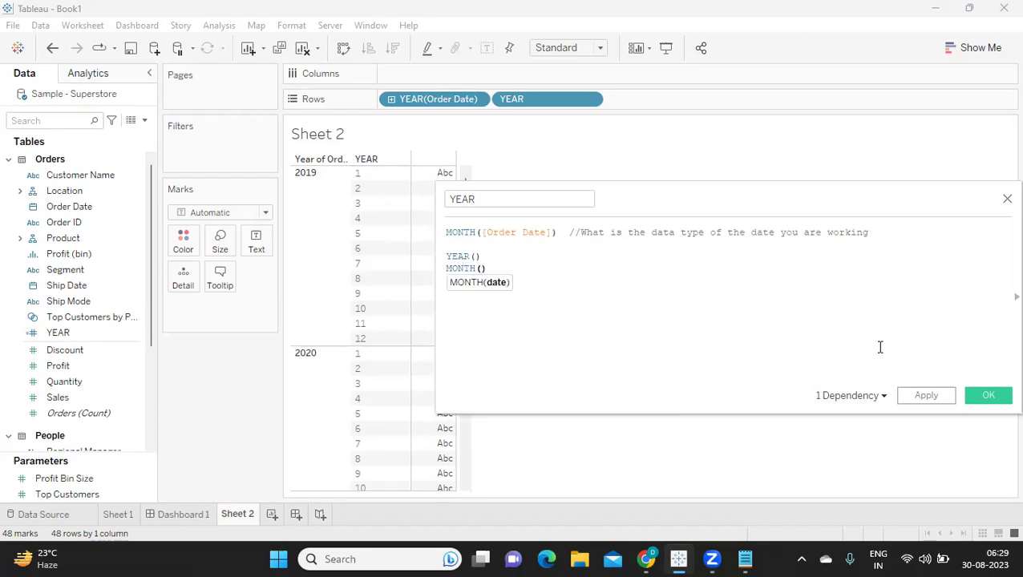
{"action": "key", "text": "End"}
{"action": "key", "text": "Return"}
{"action": "type", "text": "W"}
{"action": "key", "text": "Return"}
{"action": "key", "text": "End"}
{"action": "key", "text": "Return"}
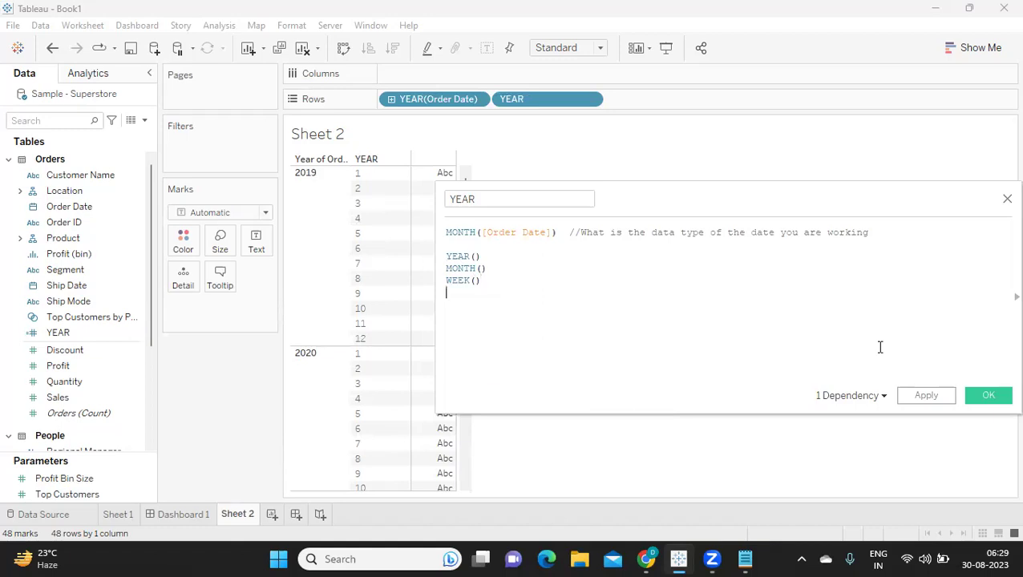
{"action": "type", "text": "QU"}
{"action": "key", "text": "Down"}
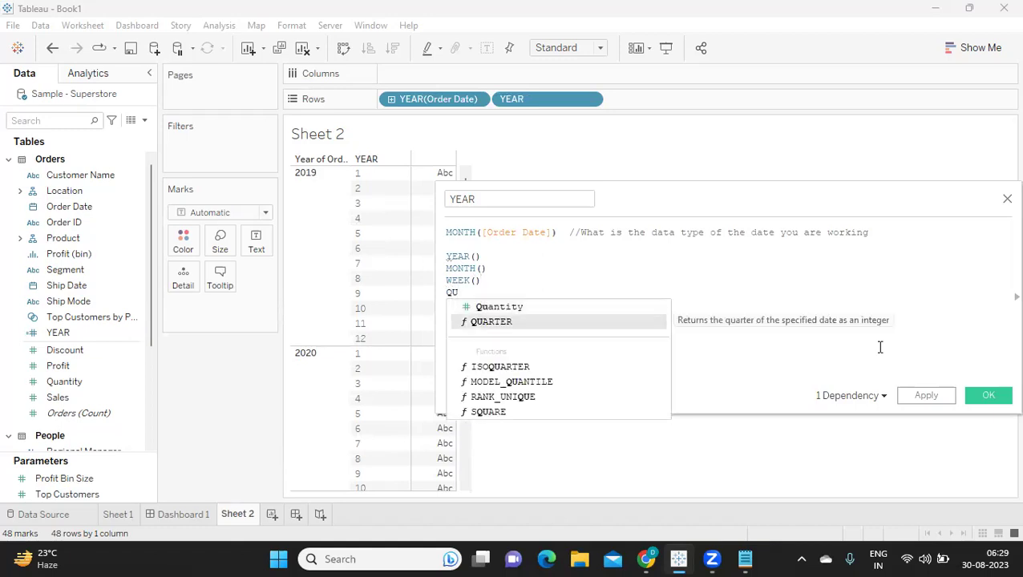
{"action": "key", "text": "Return"}
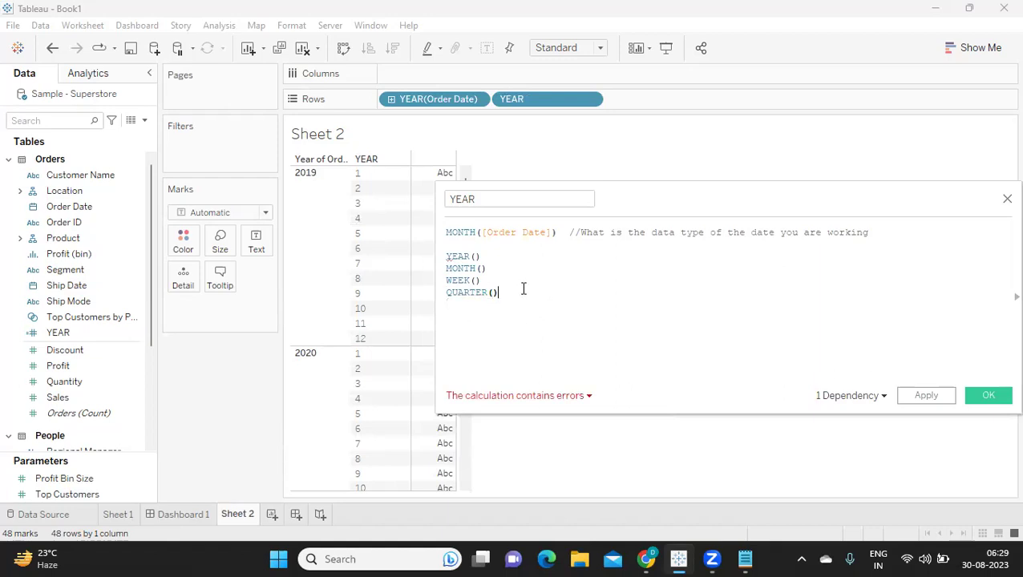
Check the new function lines against the DAY/MONTH/YEAR/QUARTER/WEEK list in the Notepad notes
{"action": "left_click_drag", "start_coordinate": [523, 289], "coordinate": [446, 256]}
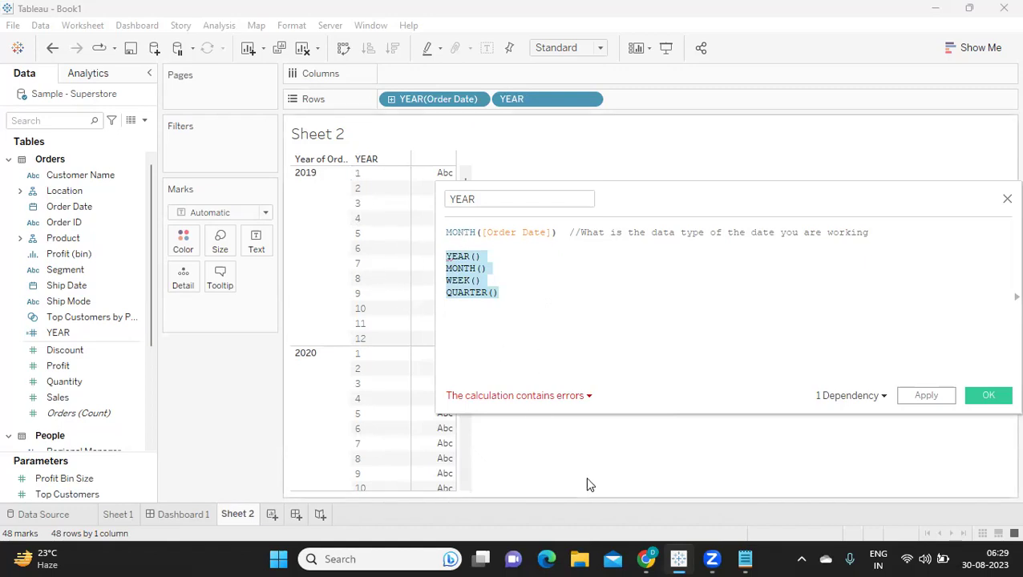
{"action": "mouse_move", "coordinate": [745, 558]}
{"action": "left_click", "coordinate": [747, 490]}
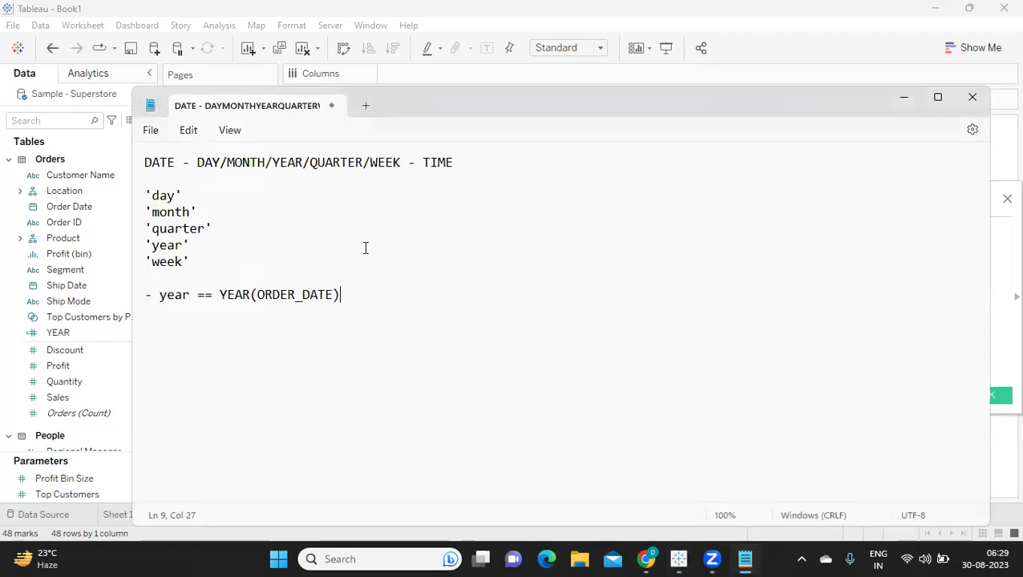
{"action": "left_click_drag", "start_coordinate": [196, 162], "coordinate": [400, 162]}
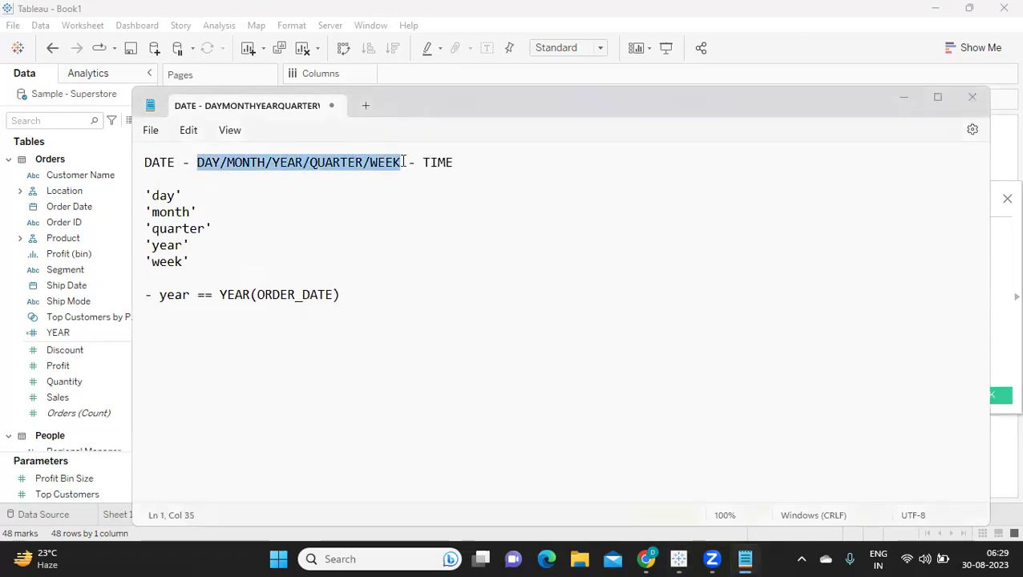
{"action": "key", "text": "alt+Tab"}
{"action": "left_click", "coordinate": [537, 297]}
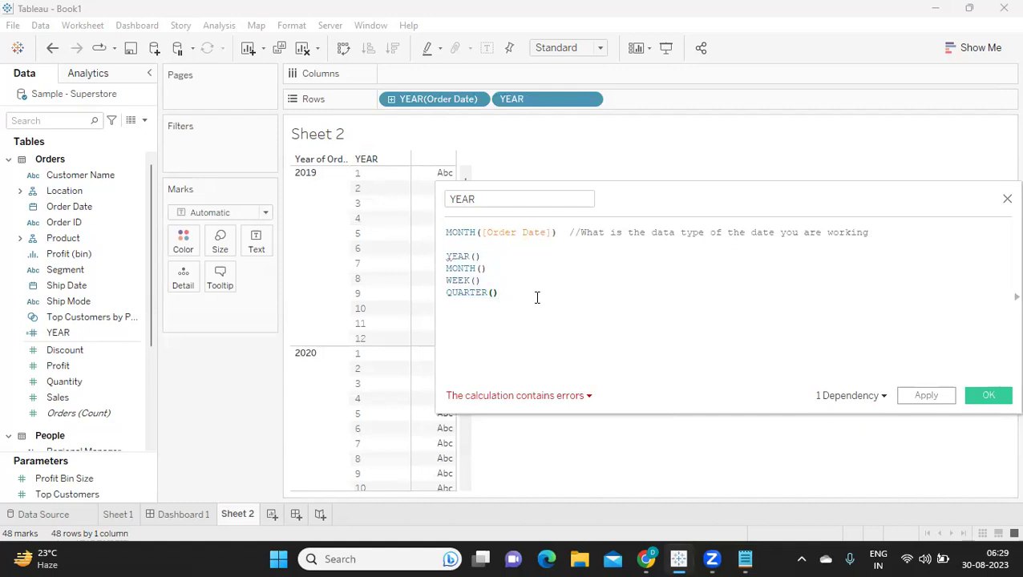
Add a DAY() line after QUARTER() to complete the five function lines
{"action": "key", "text": "Return"}
{"action": "type", "text": "DAY"}
{"action": "key", "text": "Return"}
{"action": "left_click_drag", "start_coordinate": [528, 307], "coordinate": [448, 256]}
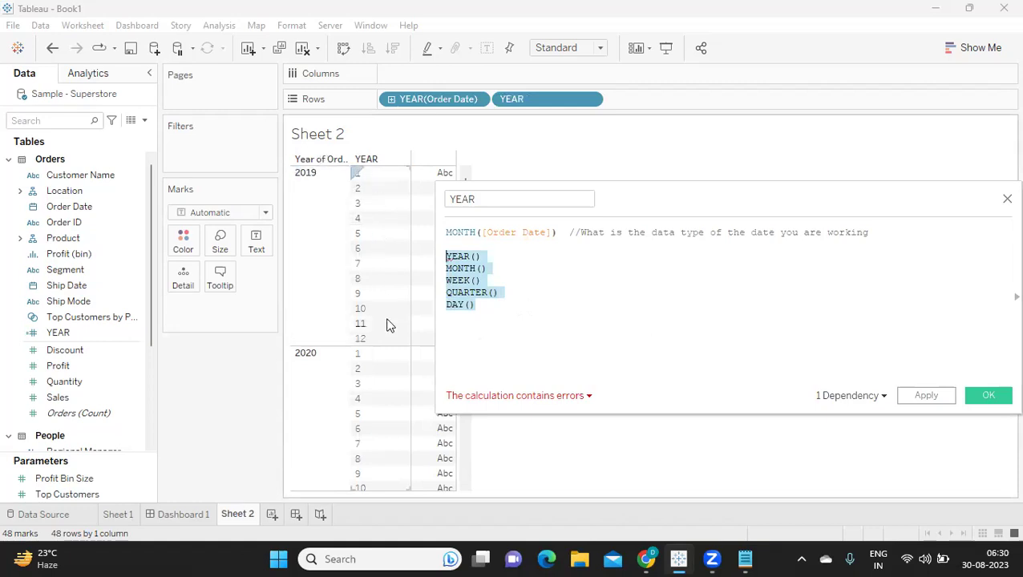
{"action": "left_click", "coordinate": [463, 287]}
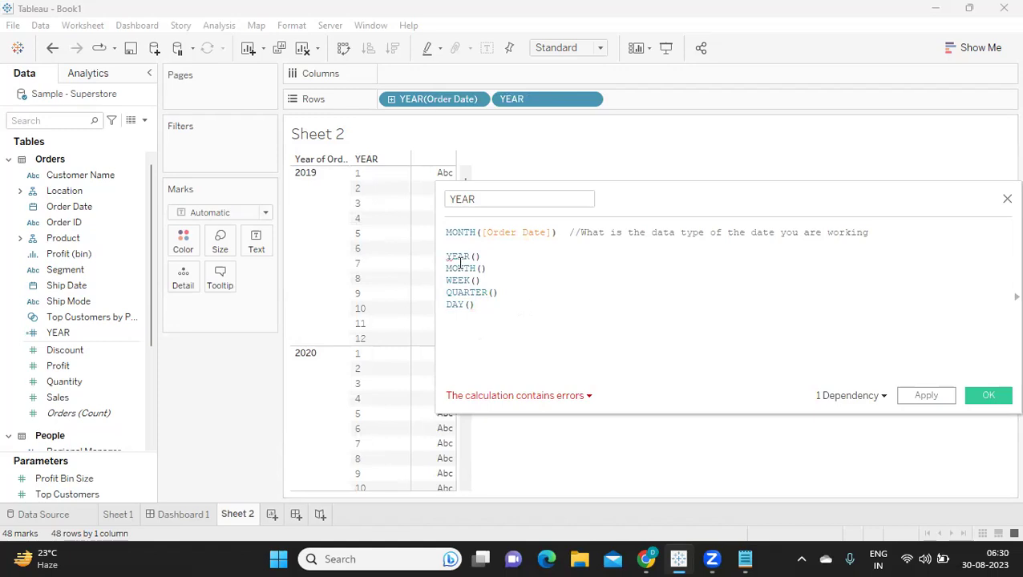
Comment out the YEAR(), MONTH(), WEEK(), QUARTER() and DAY() lines with //
{"action": "left_click", "coordinate": [446, 257]}
{"action": "type", "text": "//"}
{"action": "left_click", "coordinate": [448, 268]}
{"action": "type", "text": "//"}
{"action": "left_click", "coordinate": [446, 281]}
{"action": "type", "text": "//"}
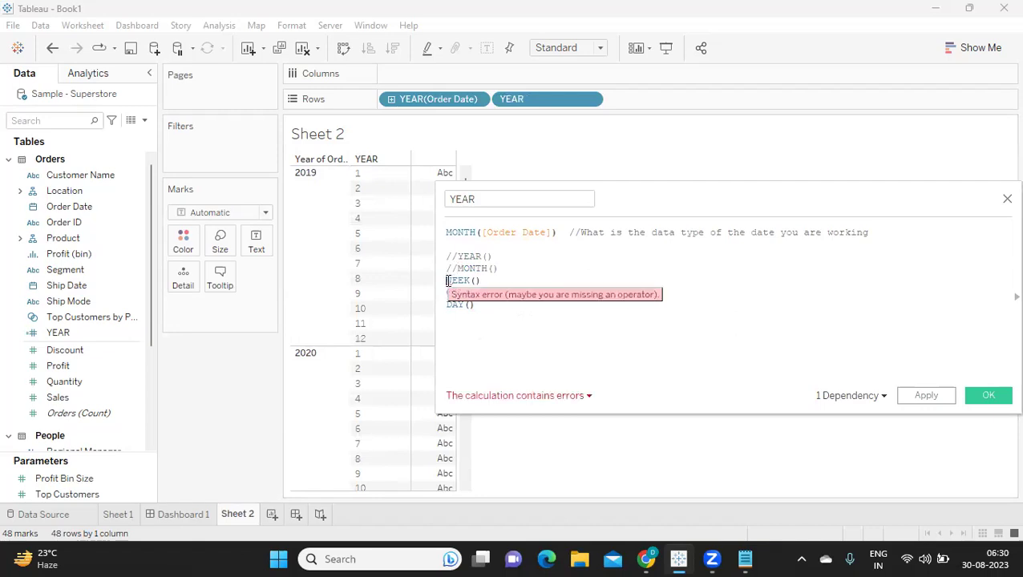
{"action": "left_click", "coordinate": [447, 293]}
{"action": "type", "text": "//"}
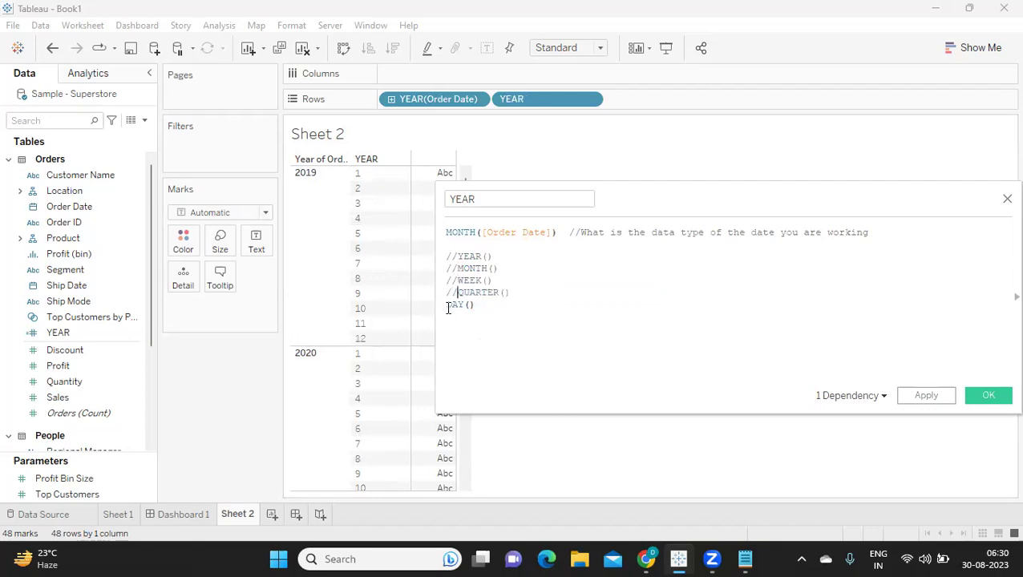
{"action": "left_click", "coordinate": [447, 306]}
{"action": "type", "text": "//"}
{"action": "left_click", "coordinate": [528, 262]}
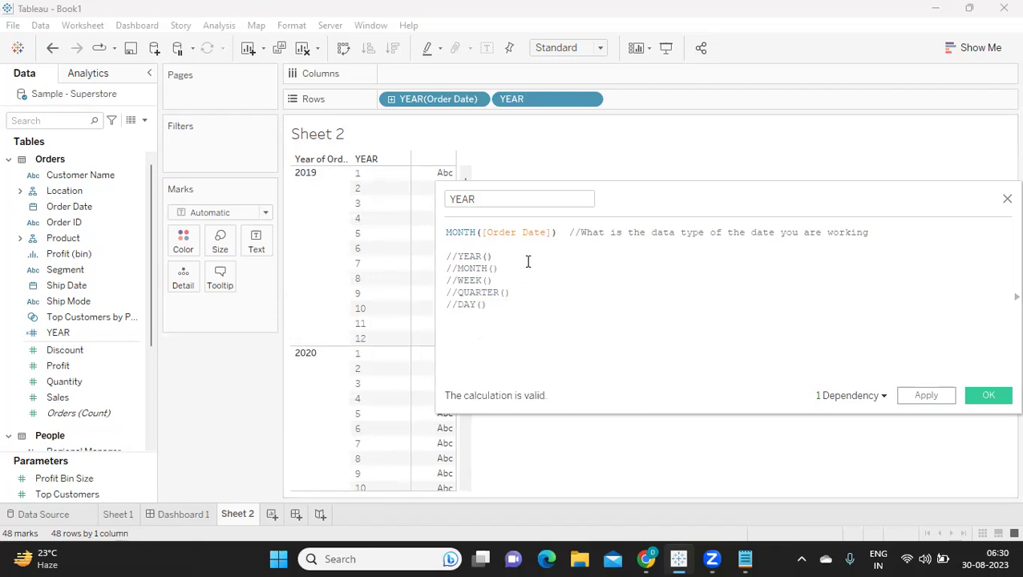
Note '// Brings out the Year from Date' after //YEAR() and paste it after //MONTH() and //WEEK()
{"action": "type", "text": "// Bri"}
{"action": "key", "text": "BackSpace"}
{"action": "key", "text": "BackSpace"}
{"action": "key", "text": "BackSpace"}
{"action": "type", "text": "Brings out the Year"}
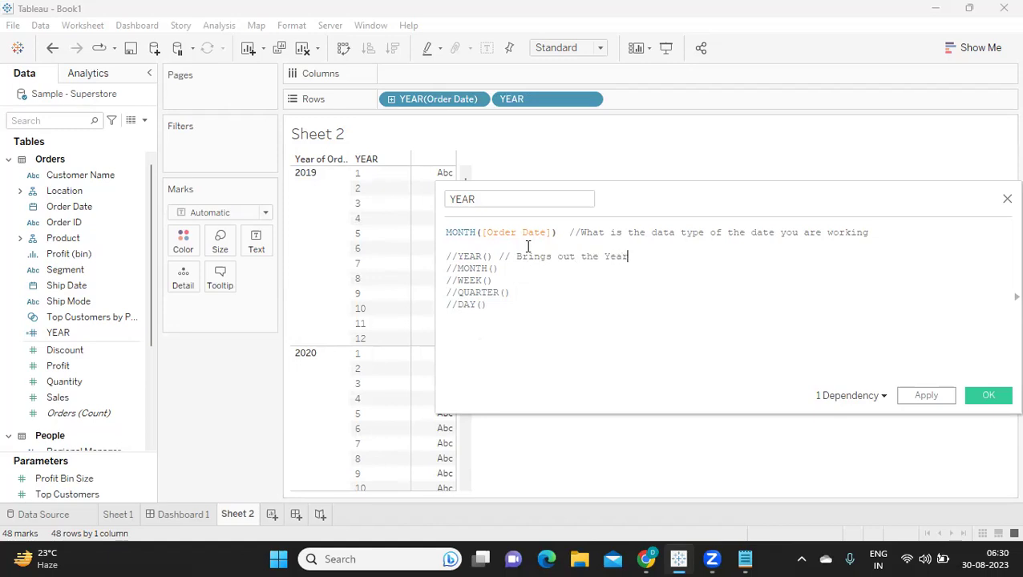
{"action": "type", "text": " from Date"}
{"action": "left_click_drag", "start_coordinate": [691, 256], "coordinate": [496, 257]}
{"action": "key", "text": "ctrl+c"}
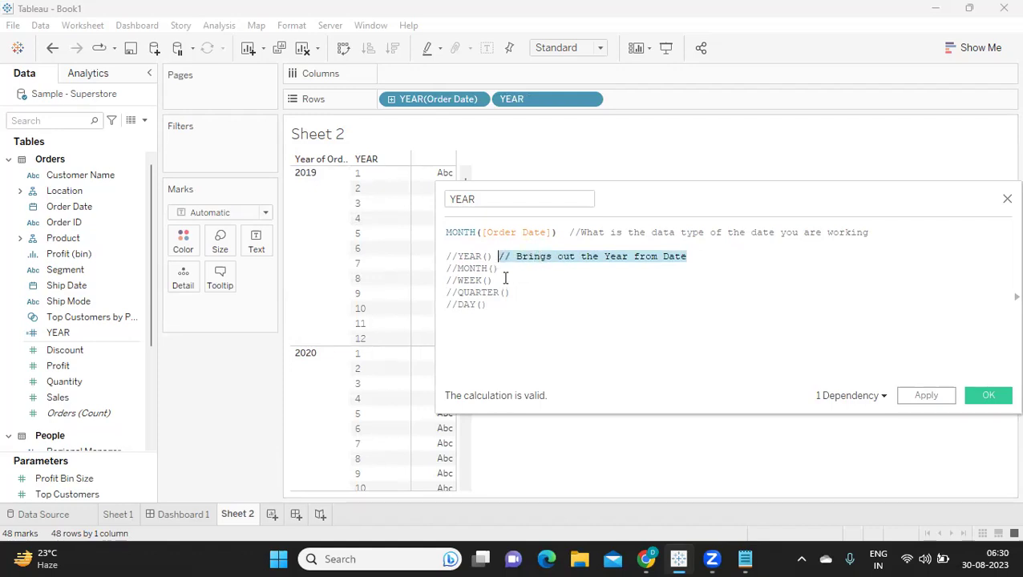
{"action": "left_click", "coordinate": [517, 271]}
{"action": "key", "text": "ctrl+v"}
{"action": "left_click", "coordinate": [517, 282]}
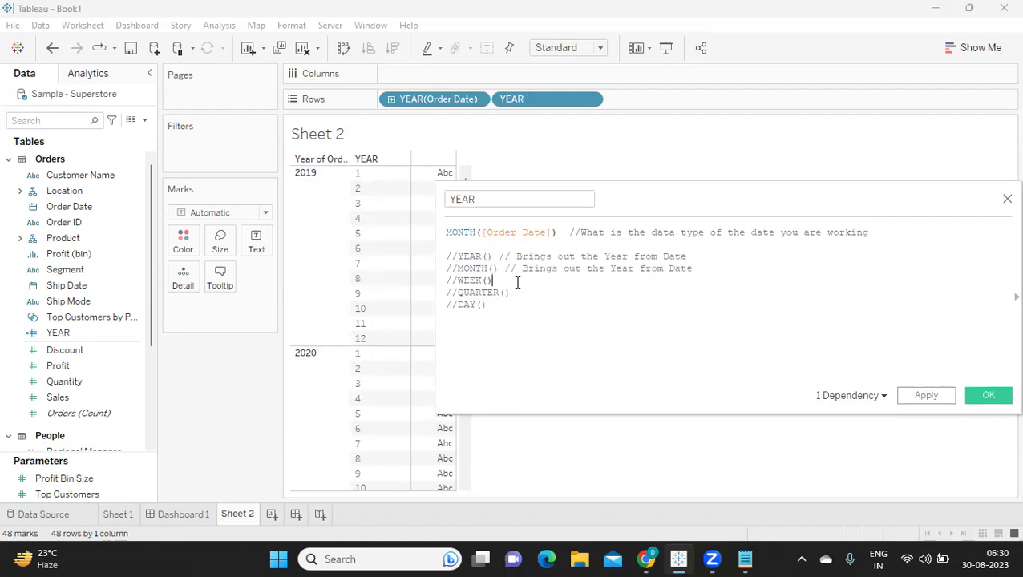
{"action": "key", "text": "ctrl+v"}
{"action": "key", "text": "ctrl+v"}
{"action": "key", "text": "ctrl+v"}
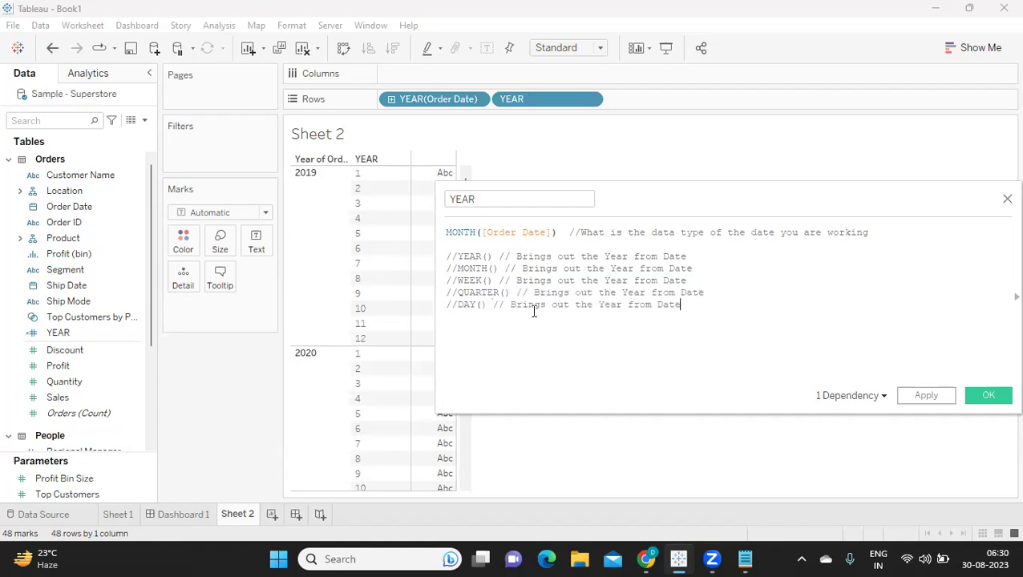
Replace Year in the copied notes with Month, week, quarter and day respectively
{"action": "double_click", "coordinate": [621, 270]}
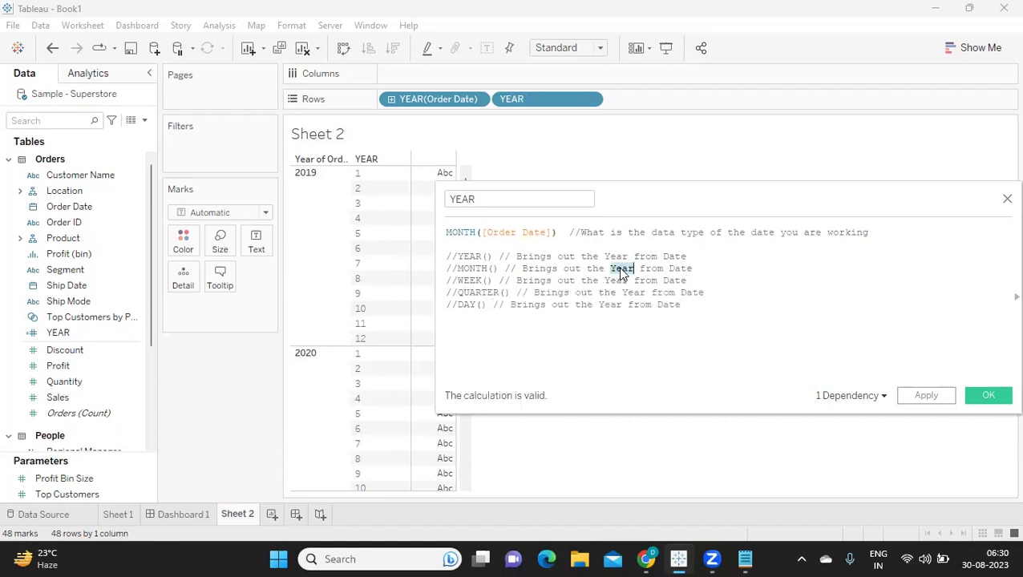
{"action": "type", "text": "Month"}
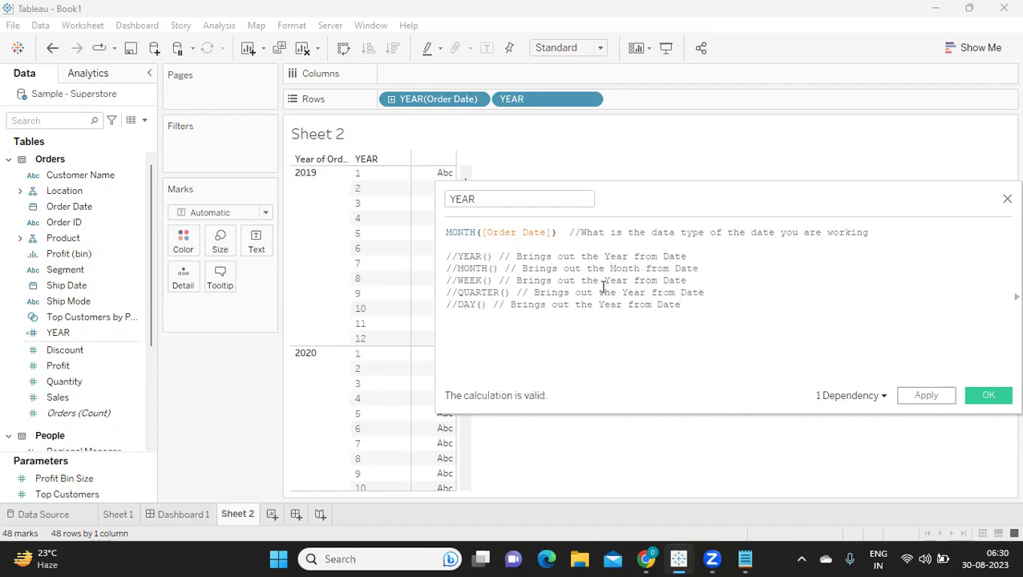
{"action": "double_click", "coordinate": [616, 282]}
{"action": "type", "text": "week"}
{"action": "double_click", "coordinate": [635, 293]}
{"action": "type", "text": "quarter"}
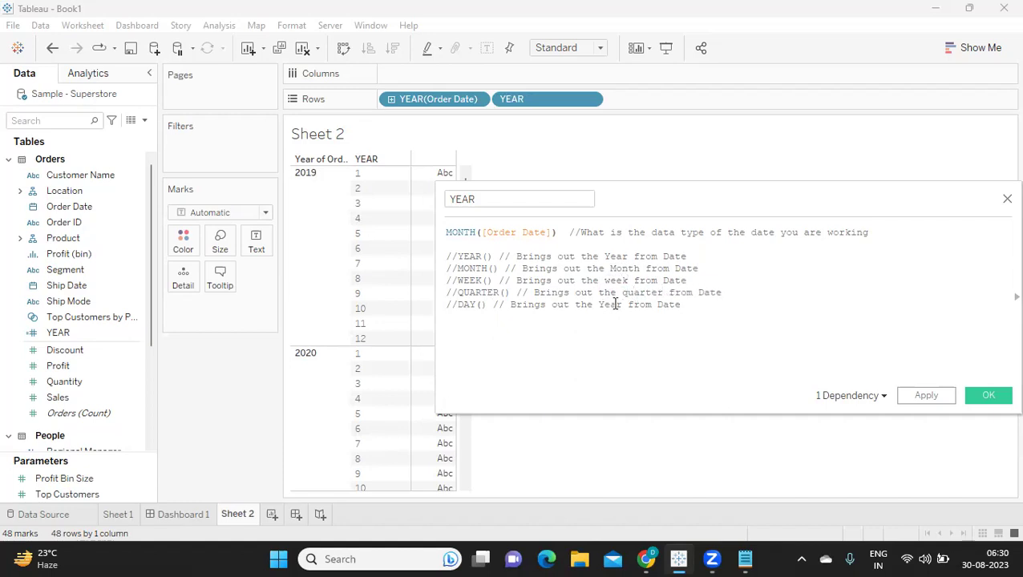
{"action": "double_click", "coordinate": [615, 304]}
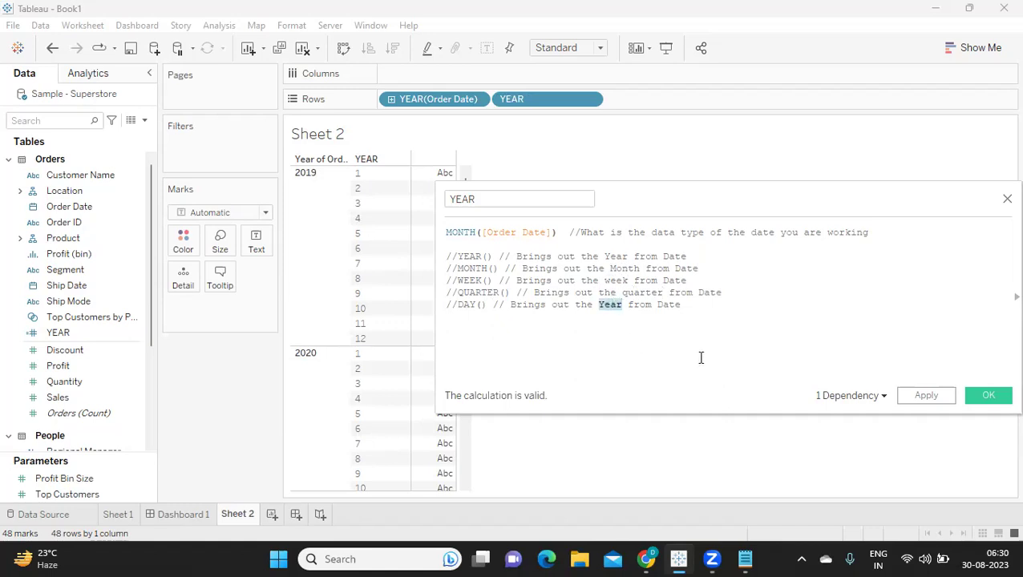
{"action": "type", "text": "day"}
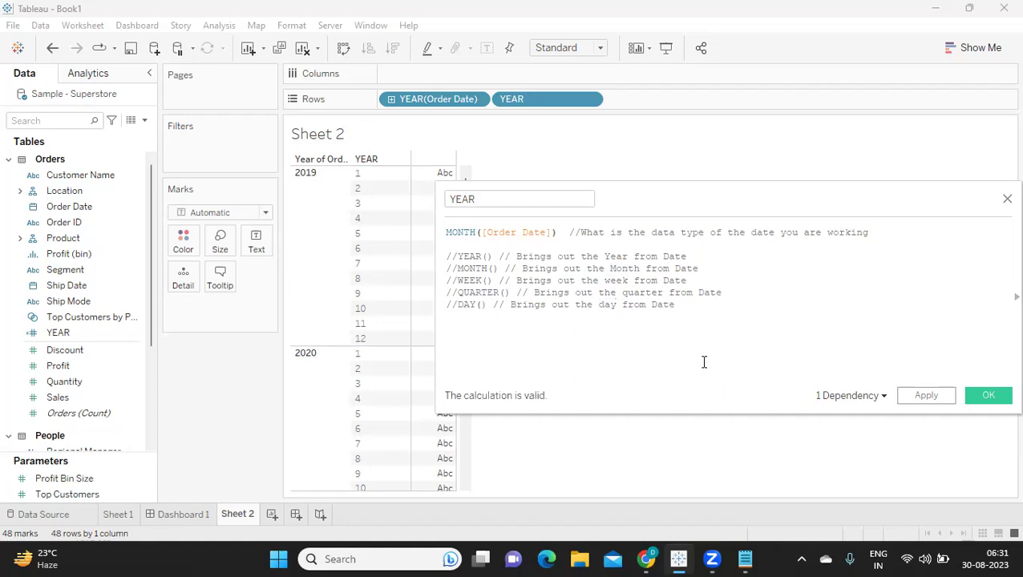
{"action": "double_click", "coordinate": [459, 232]}
Change the YEAR calculation to WEEK([Order Date]) and apply it to Sheet 2
{"action": "type", "text": "we"}
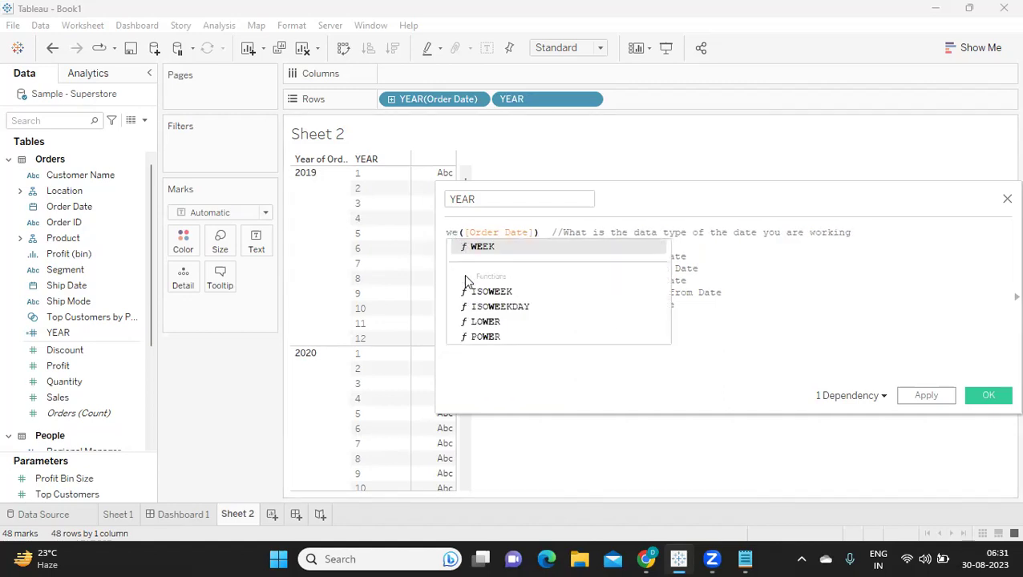
{"action": "left_click", "coordinate": [484, 253]}
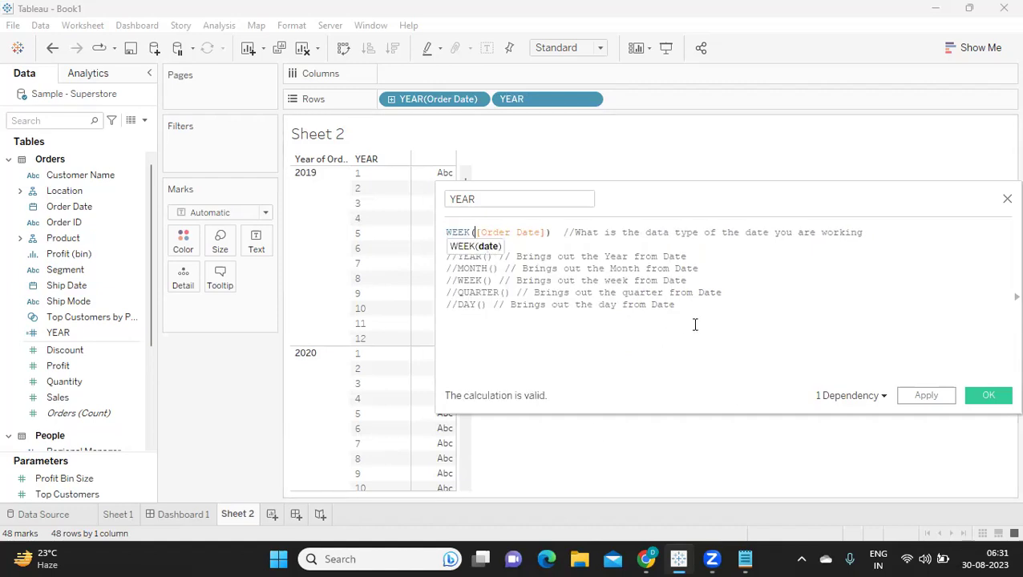
{"action": "left_click", "coordinate": [922, 396]}
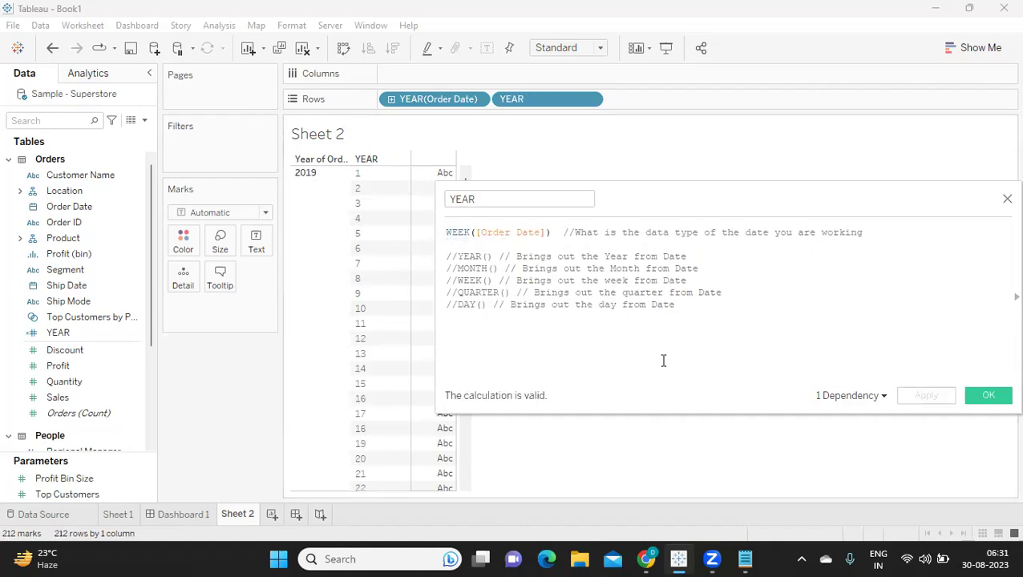
{"action": "left_click_drag", "start_coordinate": [727, 209], "coordinate": [801, 129]}
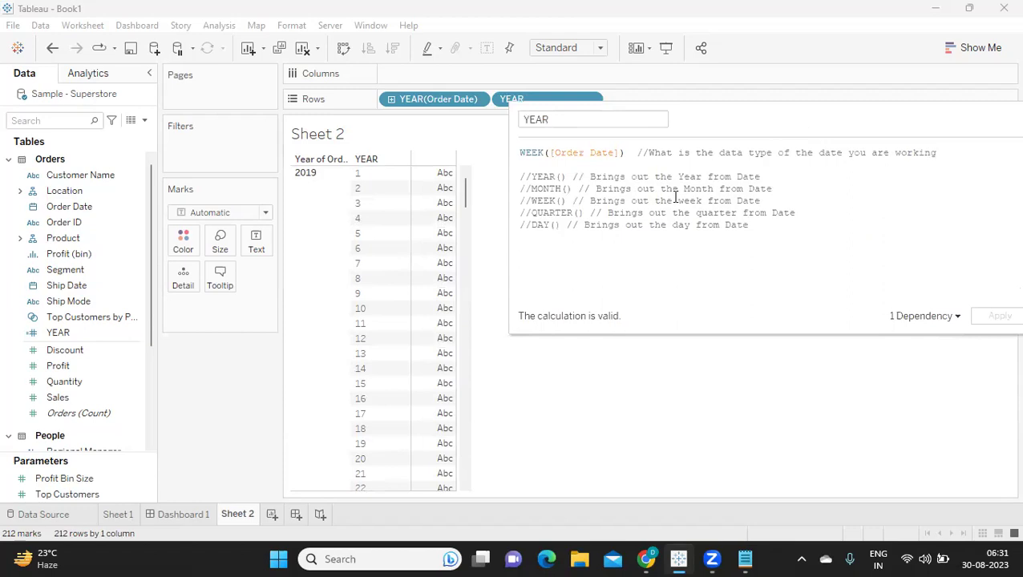
{"action": "scroll", "coordinate": [325, 396], "scroll_direction": "down", "scroll_amount": 9}
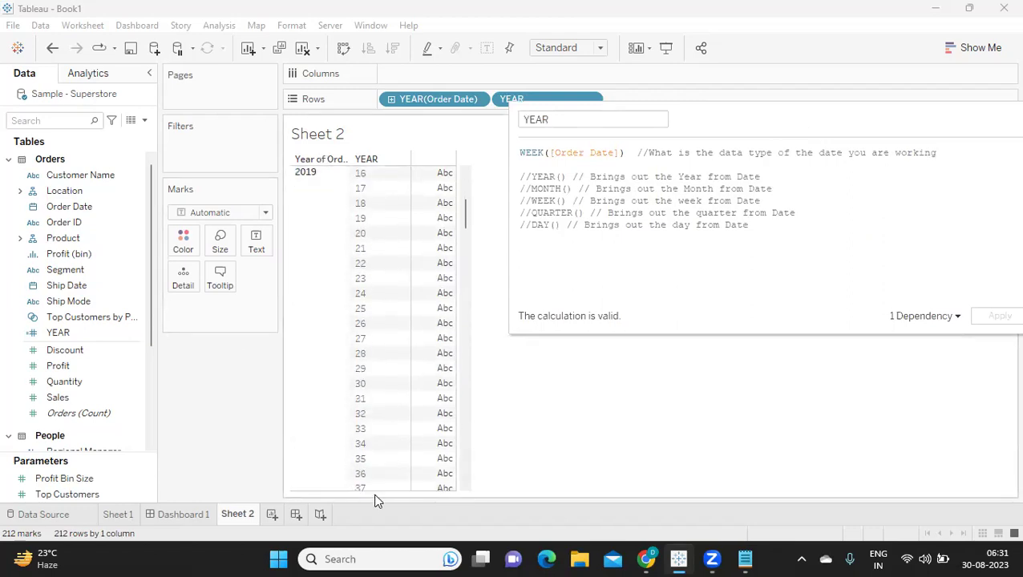
{"action": "scroll", "coordinate": [378, 444], "scroll_direction": "down", "scroll_amount": 4}
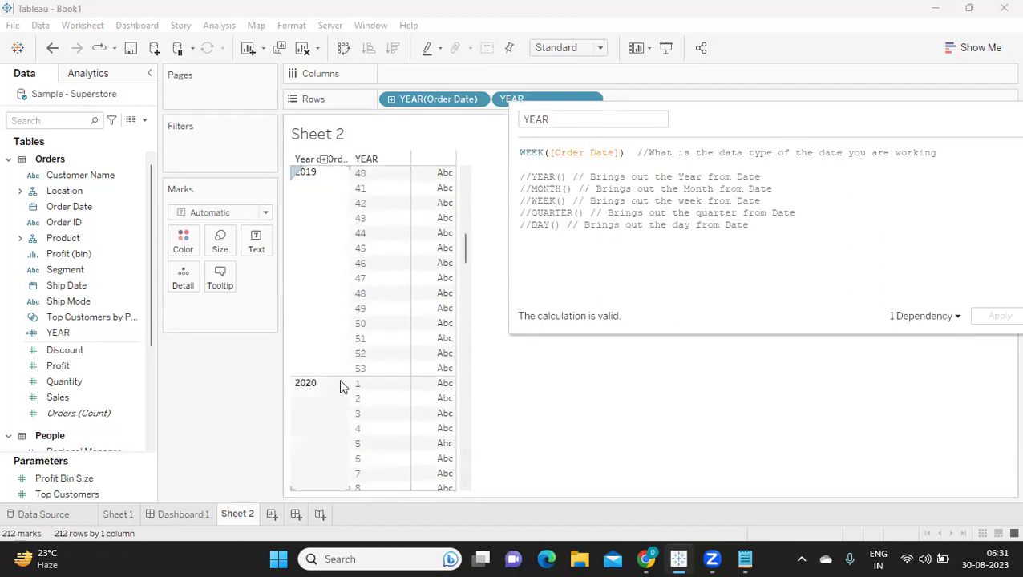
{"action": "scroll", "coordinate": [361, 365], "scroll_direction": "down", "scroll_amount": 20}
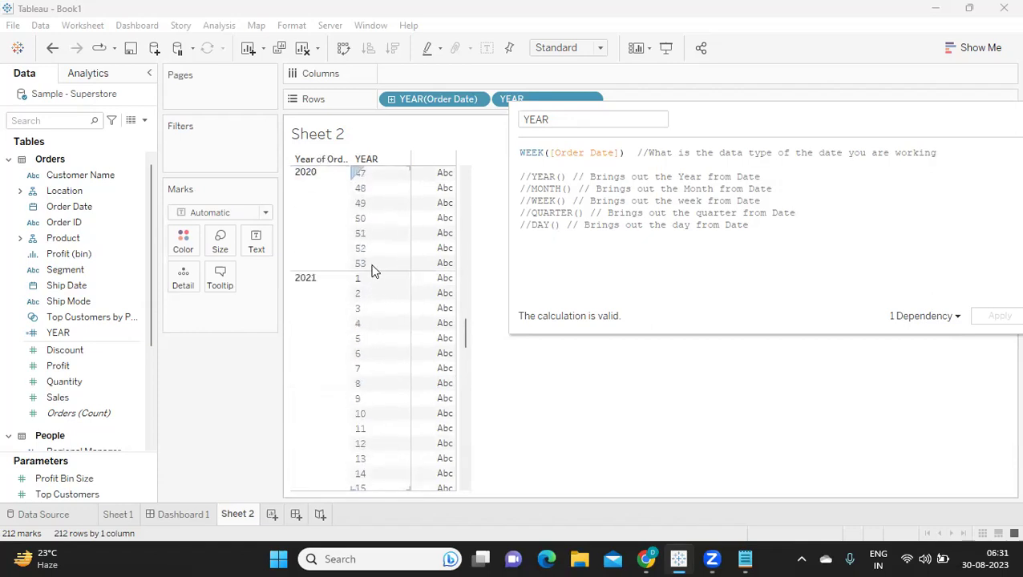
{"action": "scroll", "coordinate": [371, 399], "scroll_direction": "down", "scroll_amount": 14}
{"action": "scroll", "coordinate": [371, 398], "scroll_direction": "up", "scroll_amount": 5}
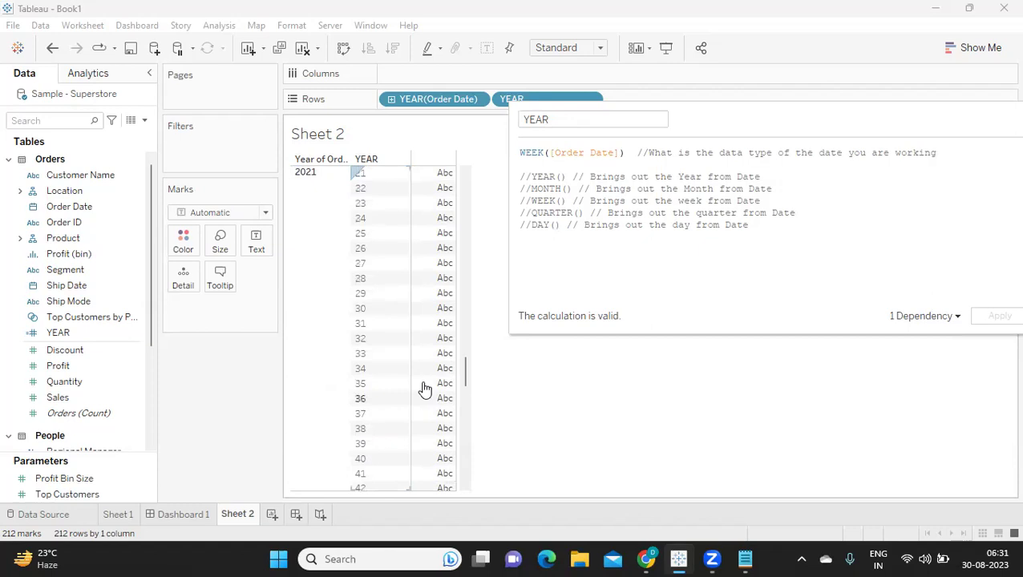
Switch the formula to QUARTER([Order Date]), apply and close it, then start a new calculated field
{"action": "double_click", "coordinate": [538, 201]}
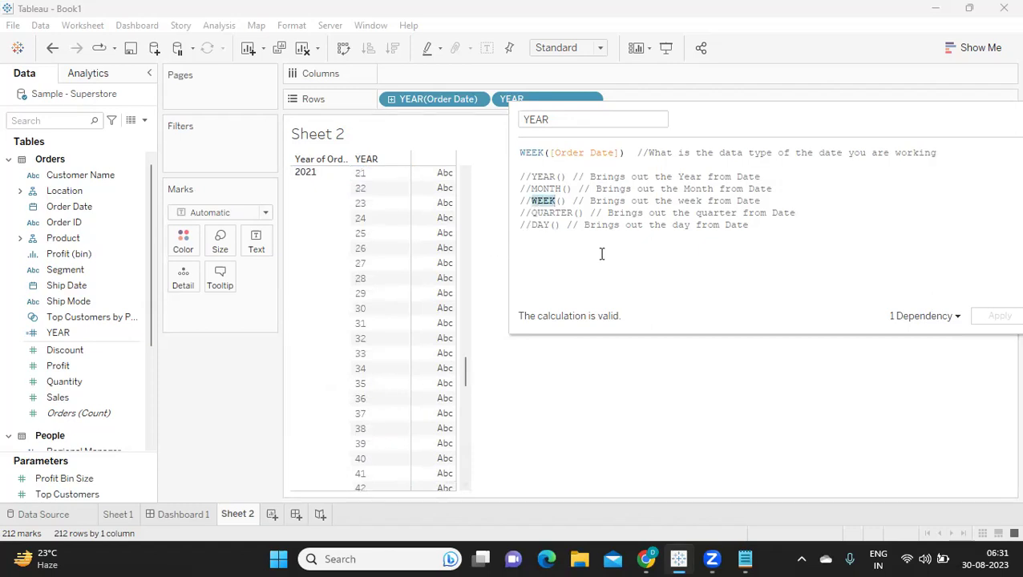
{"action": "double_click", "coordinate": [540, 152]}
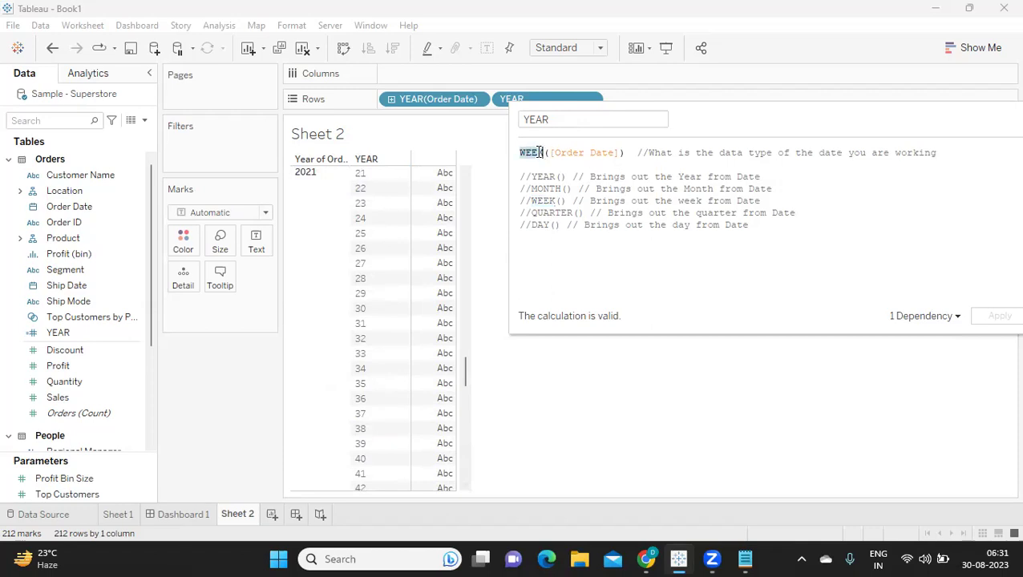
{"action": "type", "text": "qu"}
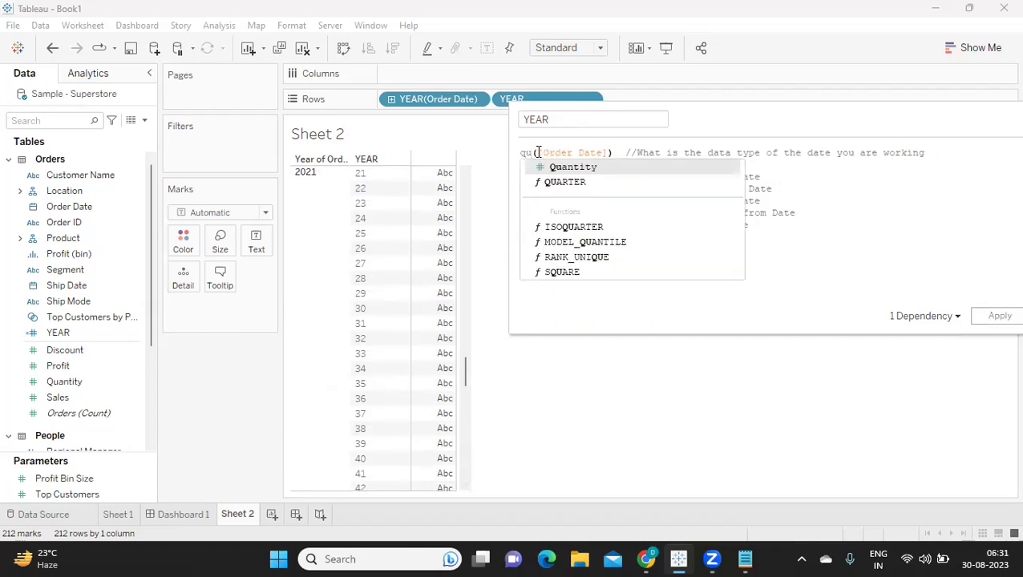
{"action": "left_click", "coordinate": [550, 182]}
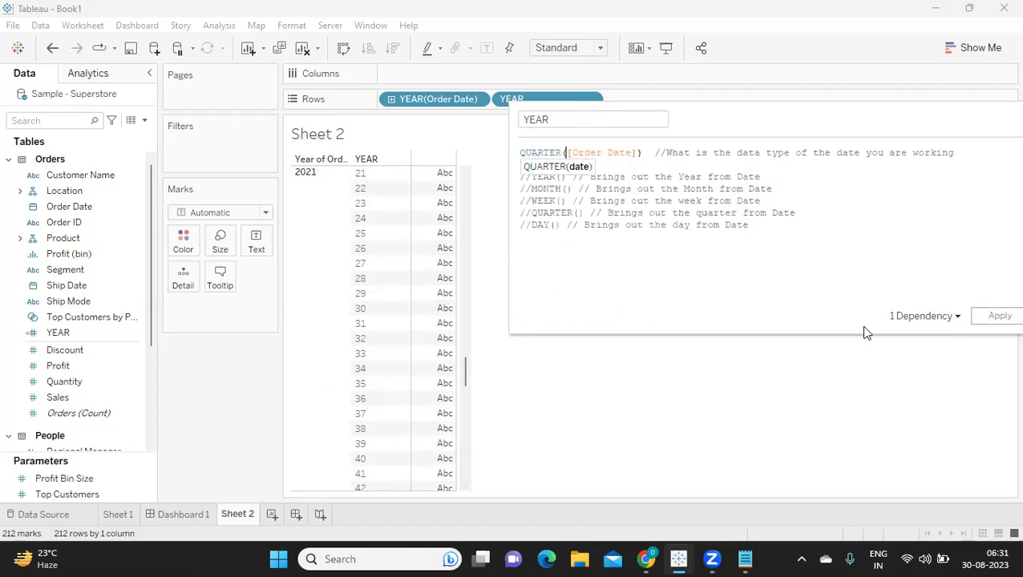
{"action": "left_click", "coordinate": [993, 317]}
{"action": "left_click", "coordinate": [357, 174]}
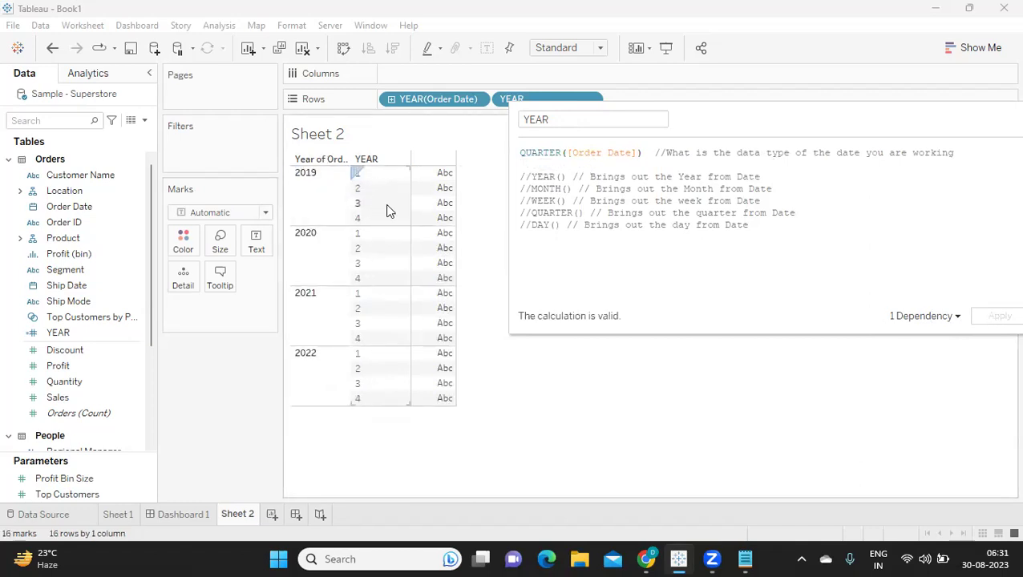
{"action": "left_click", "coordinate": [421, 218]}
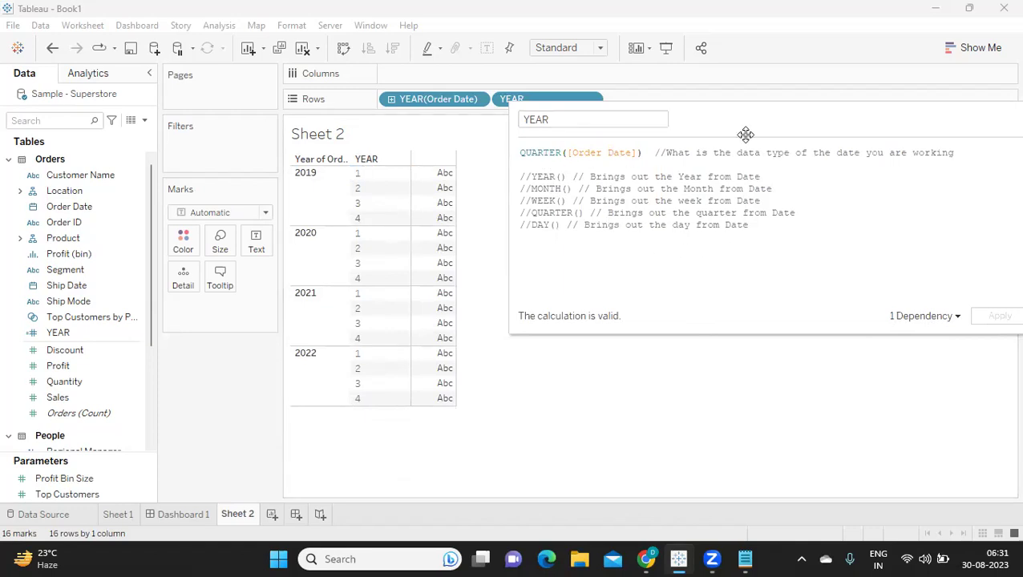
{"action": "double_click", "coordinate": [544, 154]}
{"action": "left_click", "coordinate": [834, 256]}
{"action": "left_click_drag", "start_coordinate": [820, 120], "coordinate": [725, 130]}
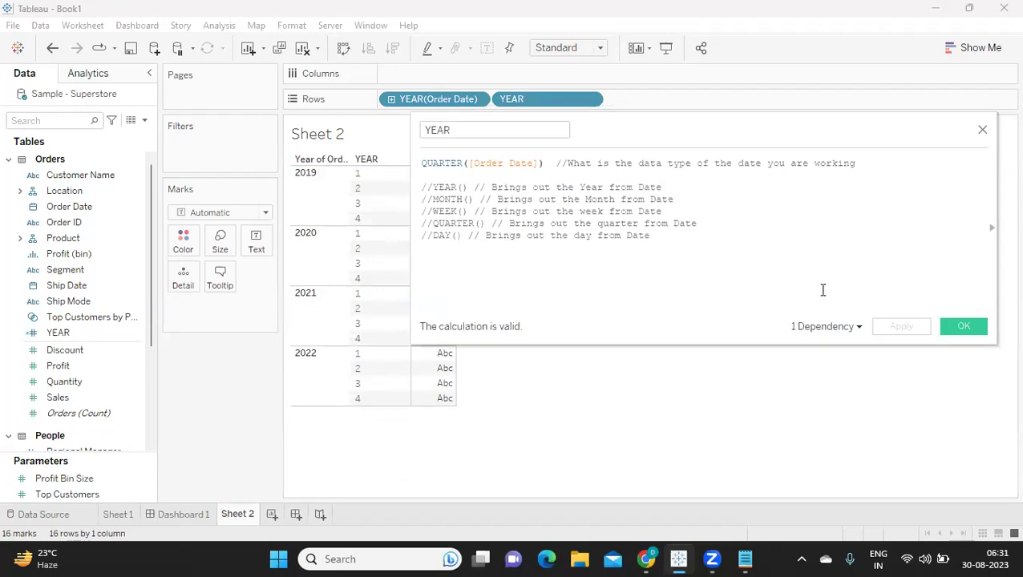
{"action": "left_click", "coordinate": [964, 327]}
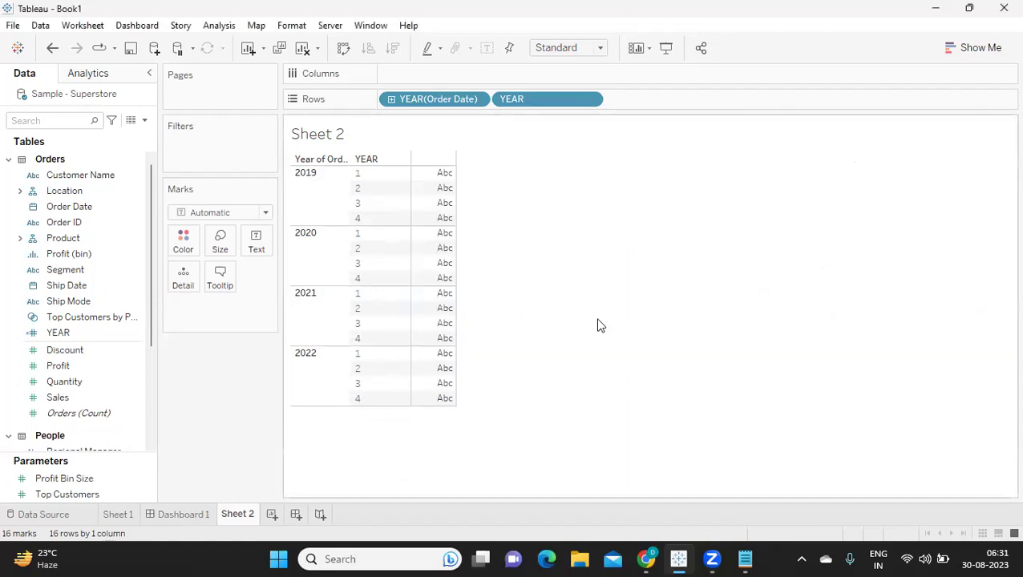
{"action": "left_click", "coordinate": [145, 120]}
{"action": "left_click", "coordinate": [96, 139]}
Start the new formula with a DATEADD line followed by an empty DATEDIFF line
{"action": "left_click_drag", "start_coordinate": [625, 133], "coordinate": [708, 234]}
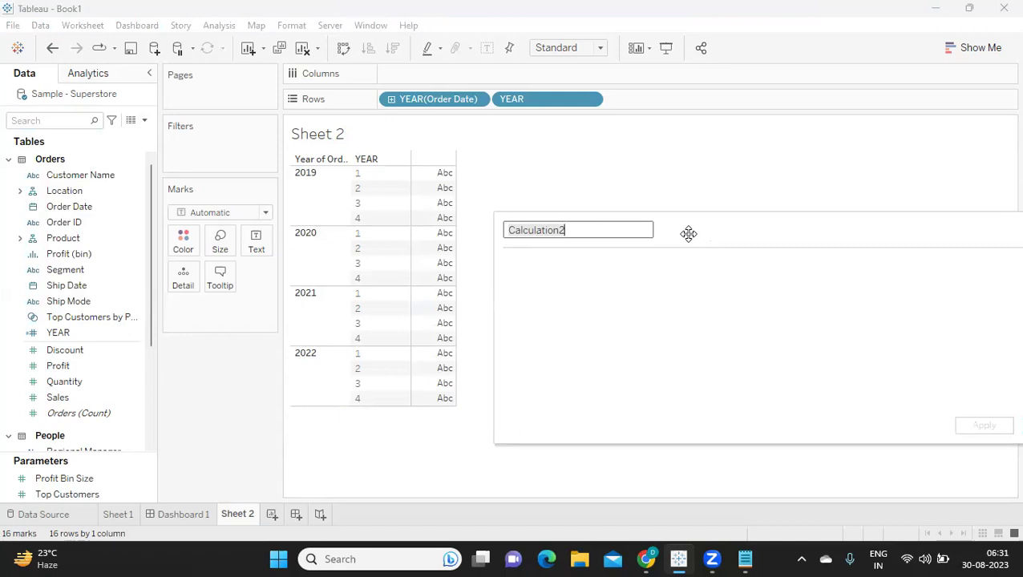
{"action": "left_click", "coordinate": [573, 265]}
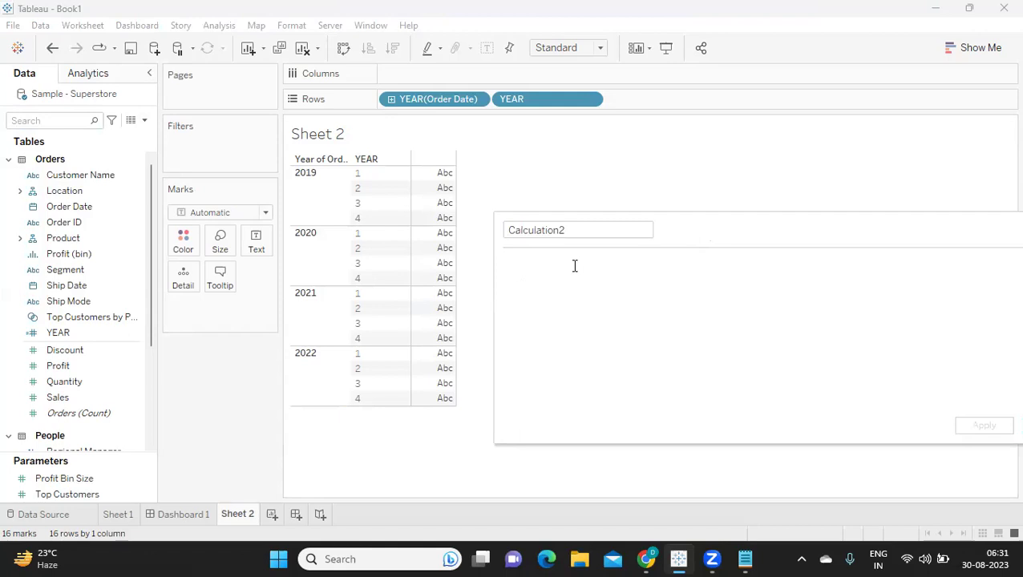
{"action": "type", "text": "DA"}
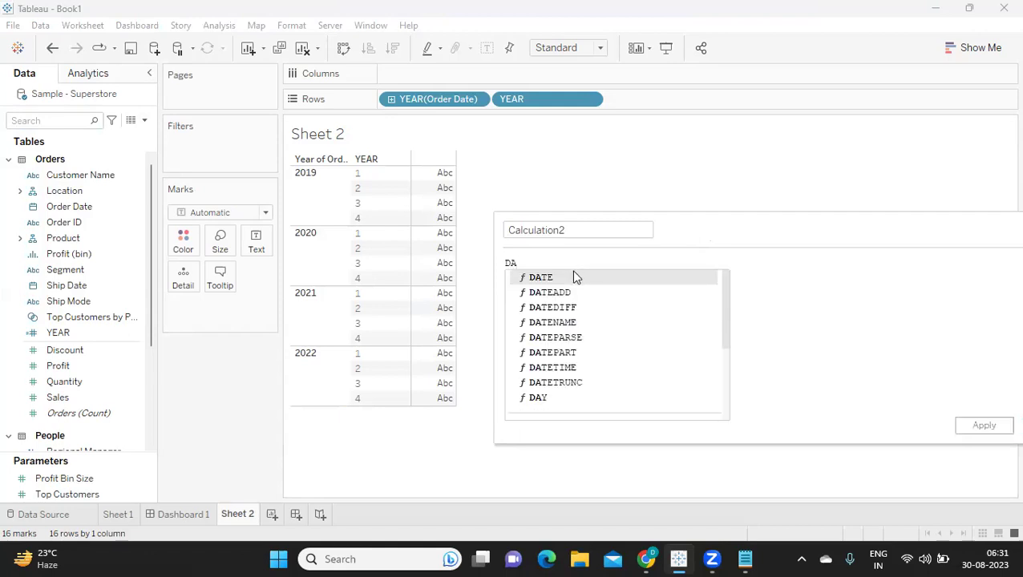
{"action": "key", "text": "Down"}
{"action": "key", "text": "Return"}
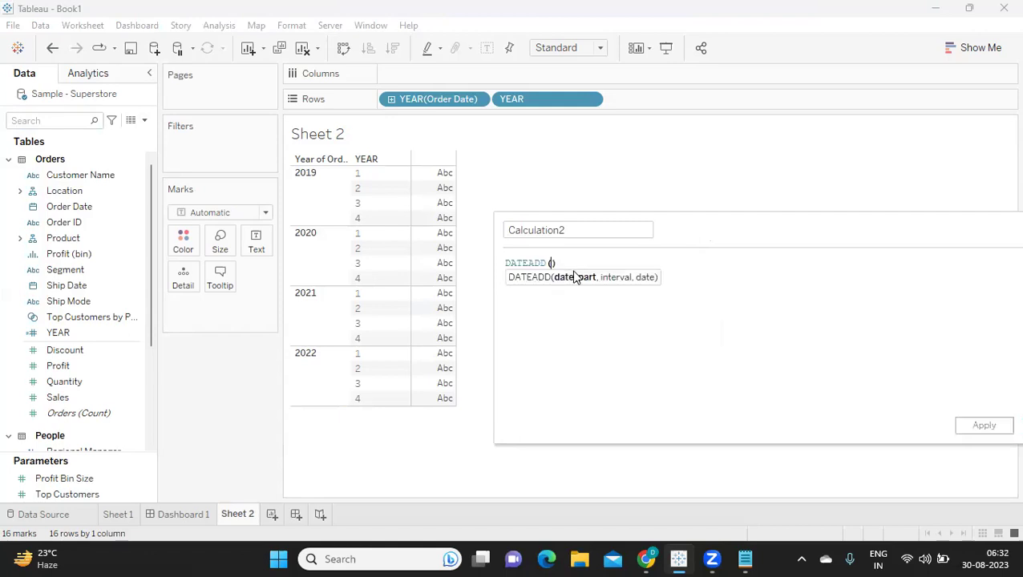
{"action": "left_click", "coordinate": [573, 268]}
{"action": "key", "text": "Return"}
{"action": "type", "text": "DATE"}
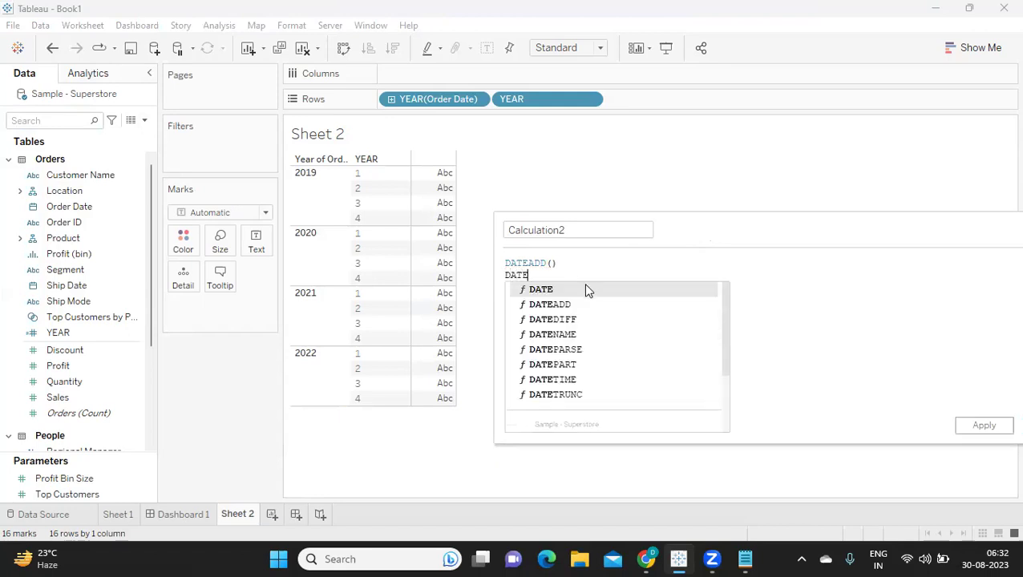
{"action": "key", "text": "Down"}
{"action": "key", "text": "Down"}
{"action": "key", "text": "Return"}
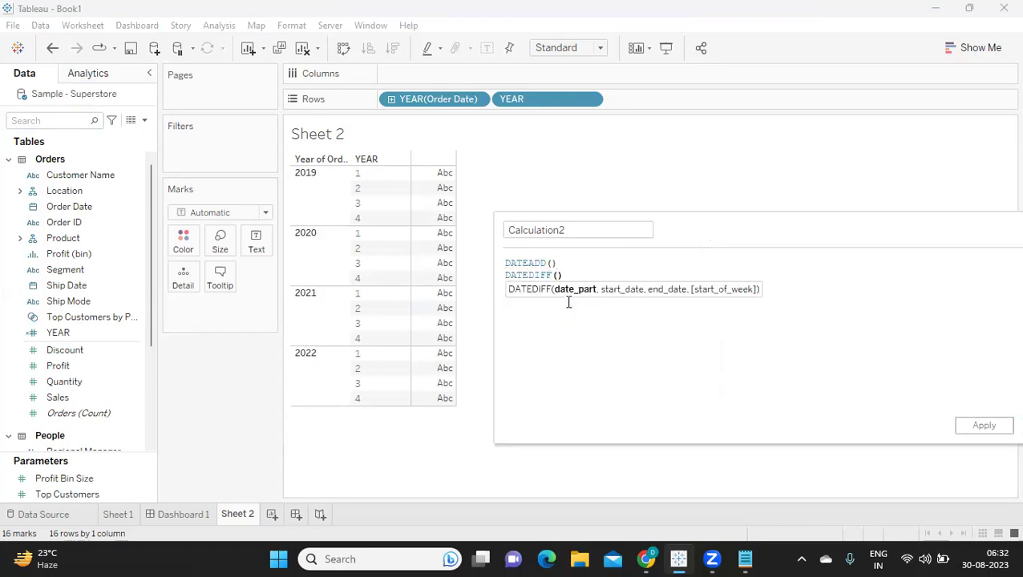
{"action": "left_click", "coordinate": [506, 278]}
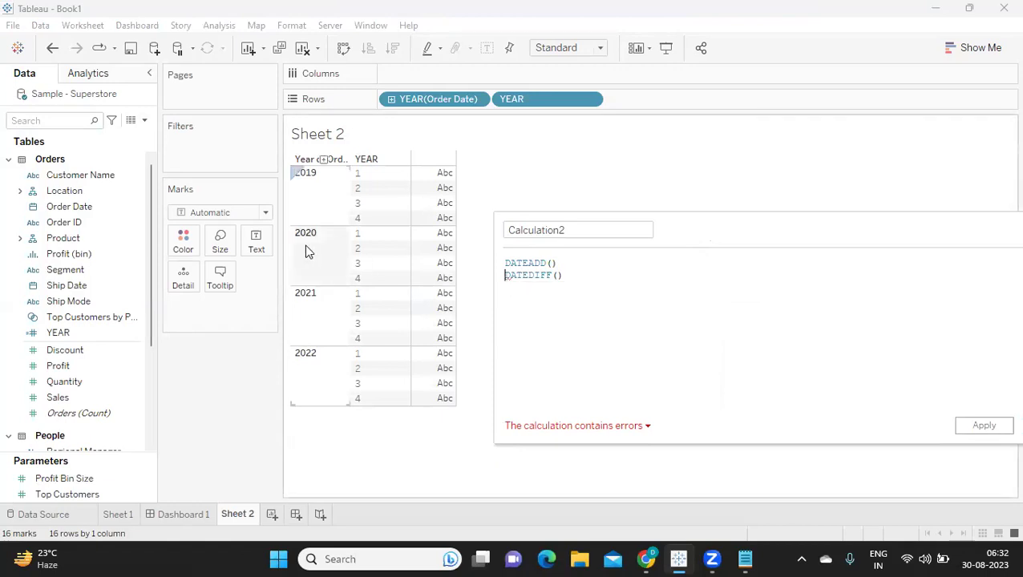
Fill DATEADD with 'year',1,[Order Date] so it adds one year to Order Date
{"action": "left_click", "coordinate": [552, 263]}
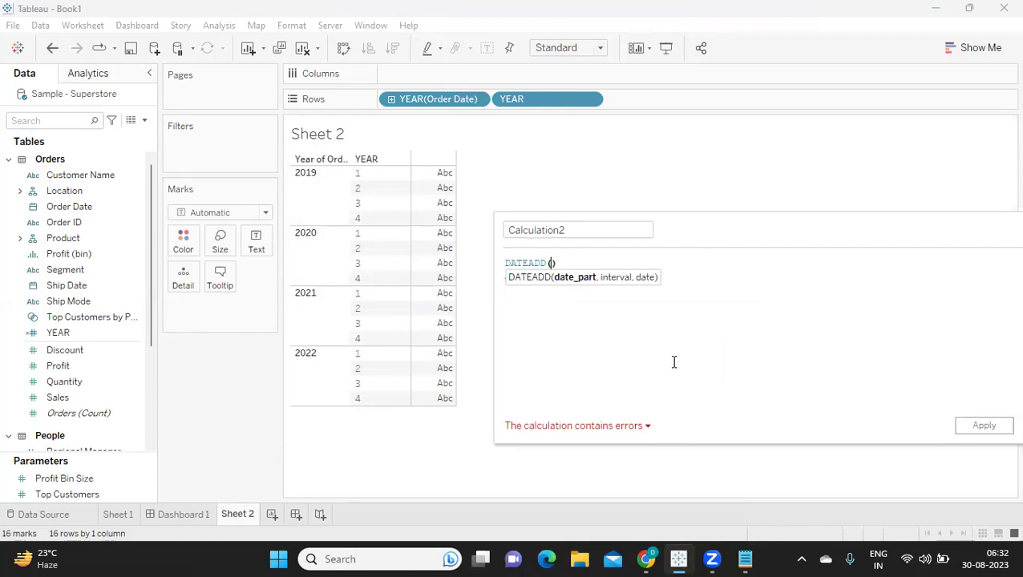
{"action": "type", "text": "'"}
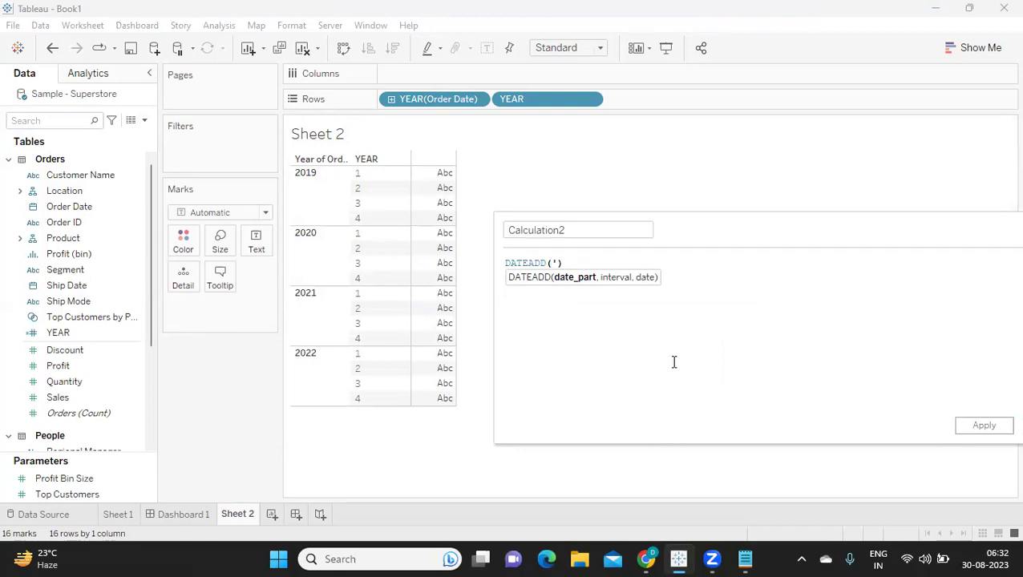
{"action": "type", "text": "year'"}
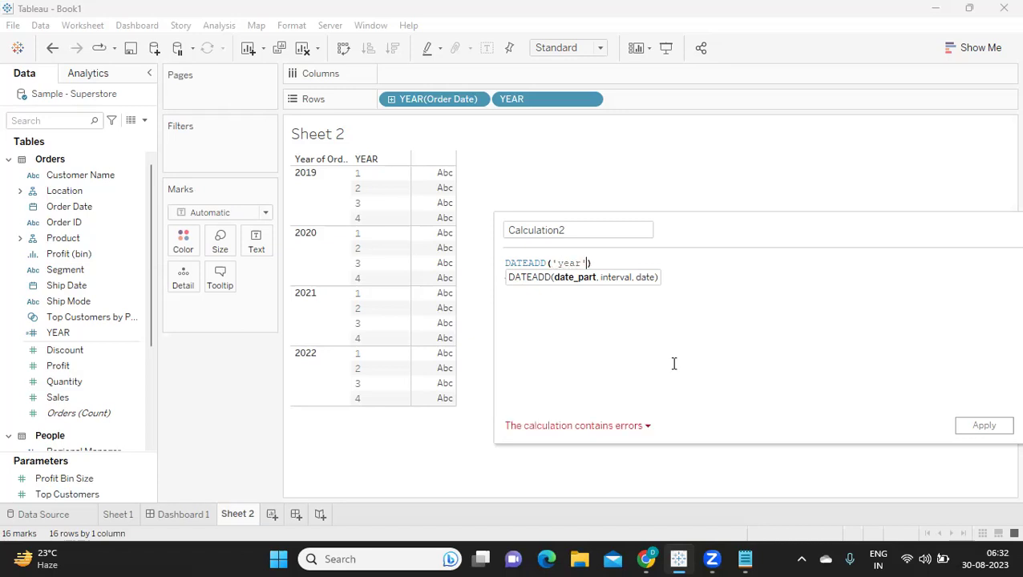
{"action": "type", "text": ","}
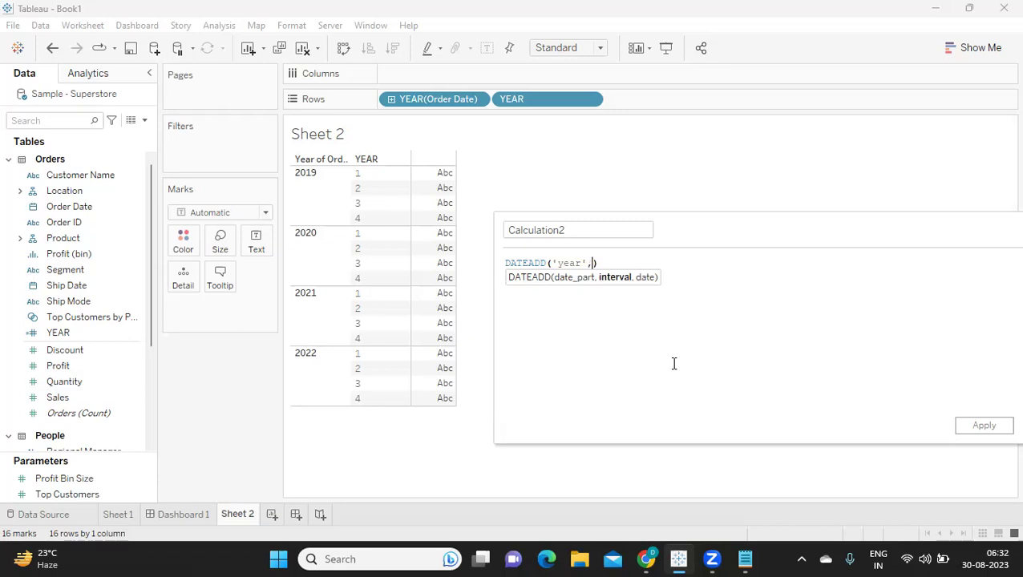
{"action": "type", "text": "1,ord"}
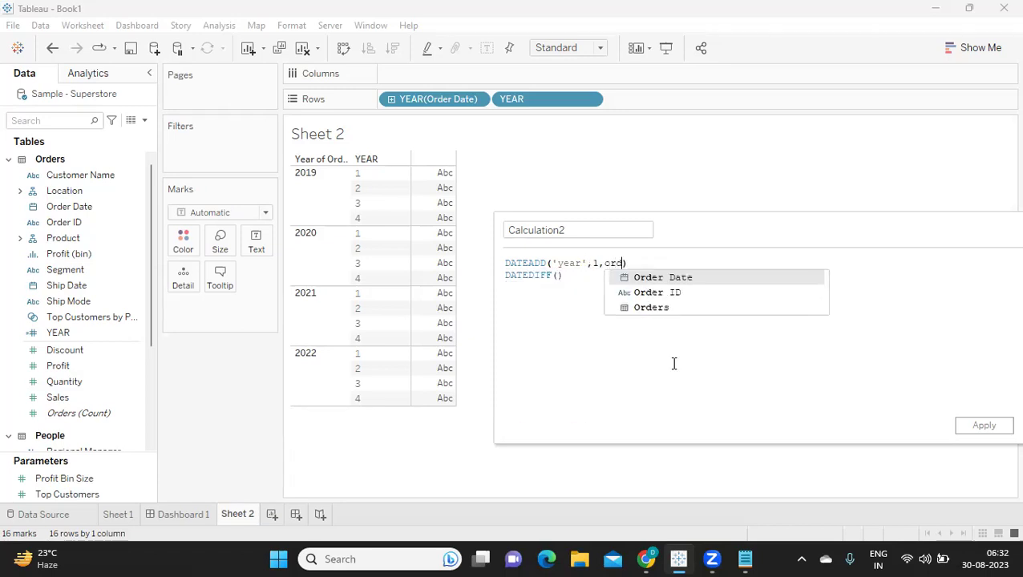
{"action": "key", "text": "Return"}
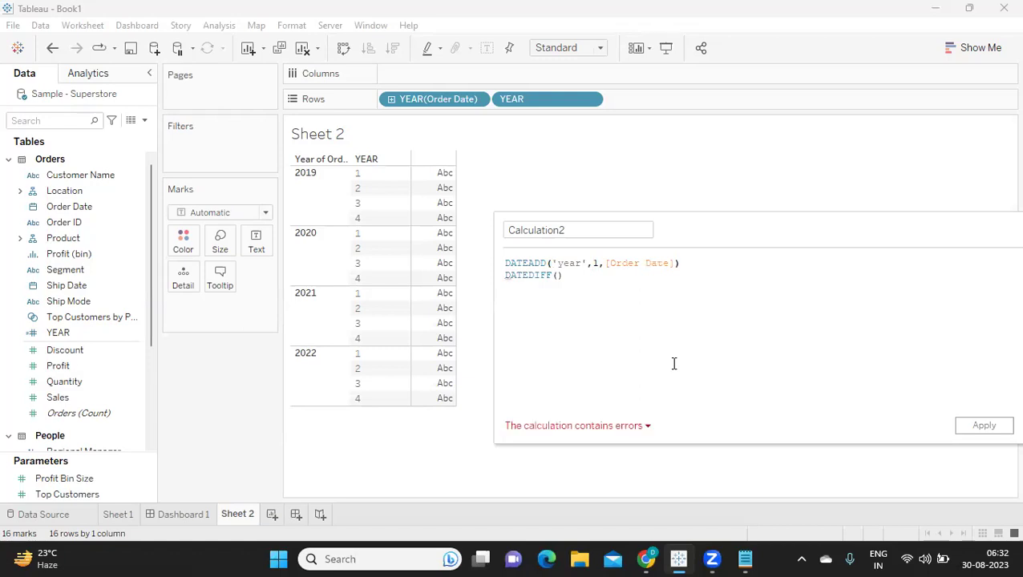
{"action": "left_click_drag", "start_coordinate": [587, 229], "coordinate": [497, 229]}
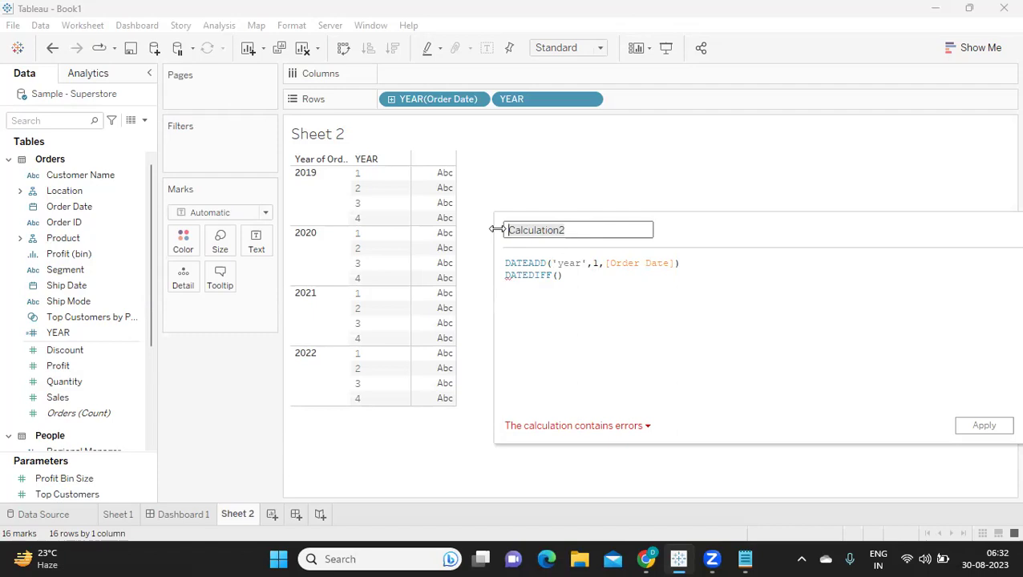
Name the calculation 'Addition', comment out the DATEDIFF line with //, and save it
{"action": "type", "text": "Addition"}
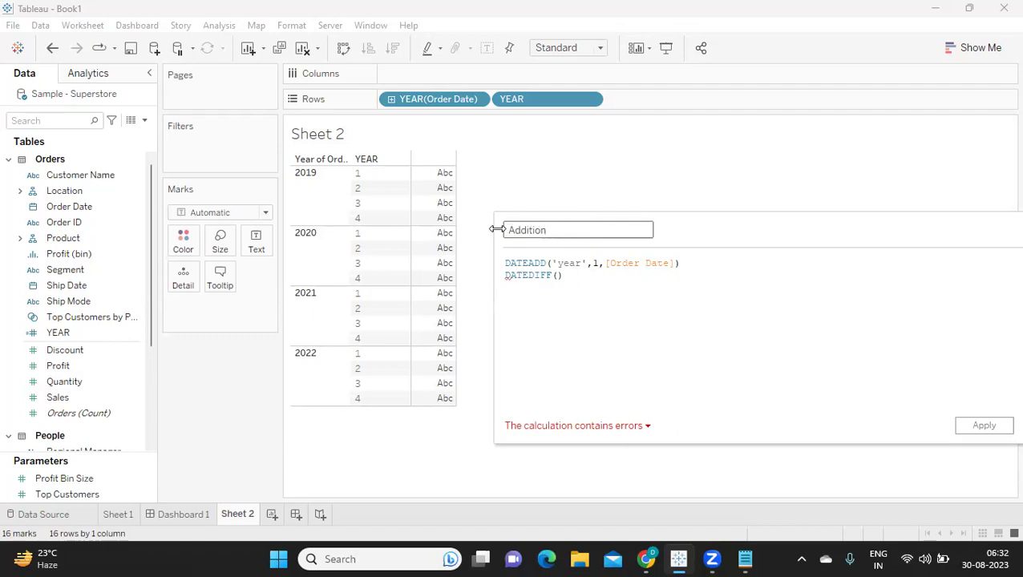
{"action": "left_click", "coordinate": [506, 277]}
{"action": "type", "text": "//"}
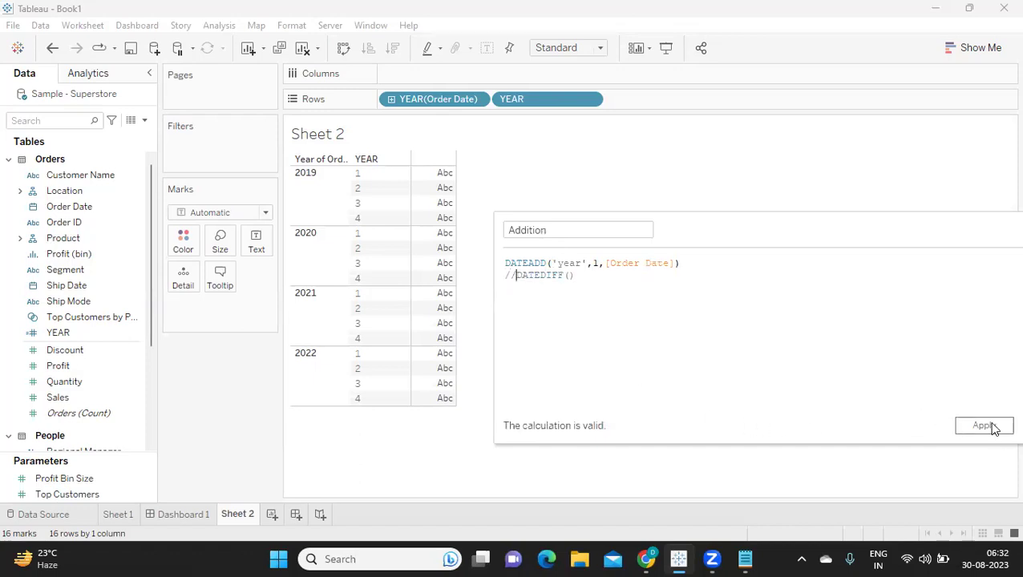
{"action": "left_click", "coordinate": [984, 426]}
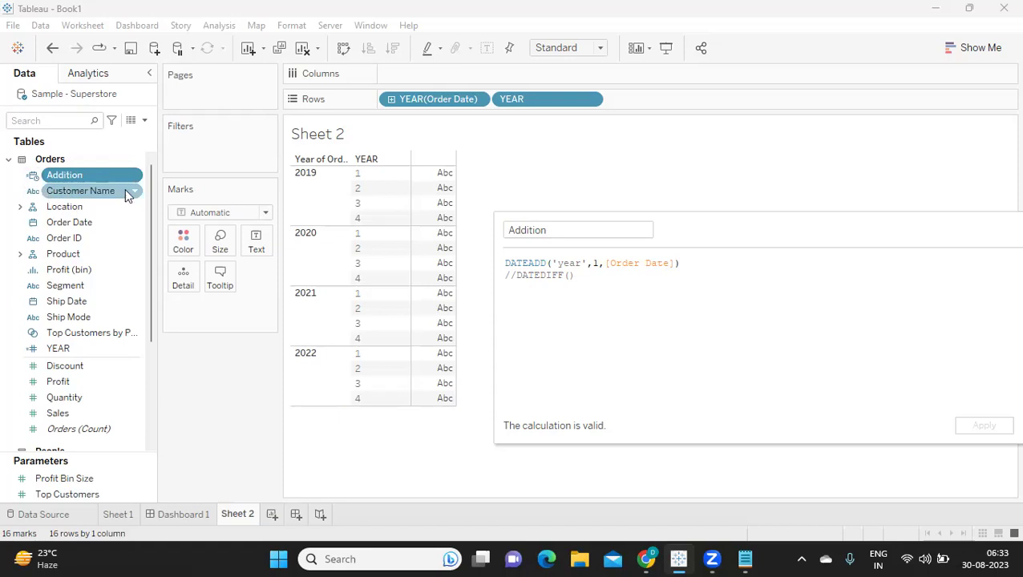
Put the Addition field on Sheet 2's rows so Year of Addition lists 2020–2023
{"action": "left_click_drag", "start_coordinate": [697, 266], "coordinate": [487, 264]}
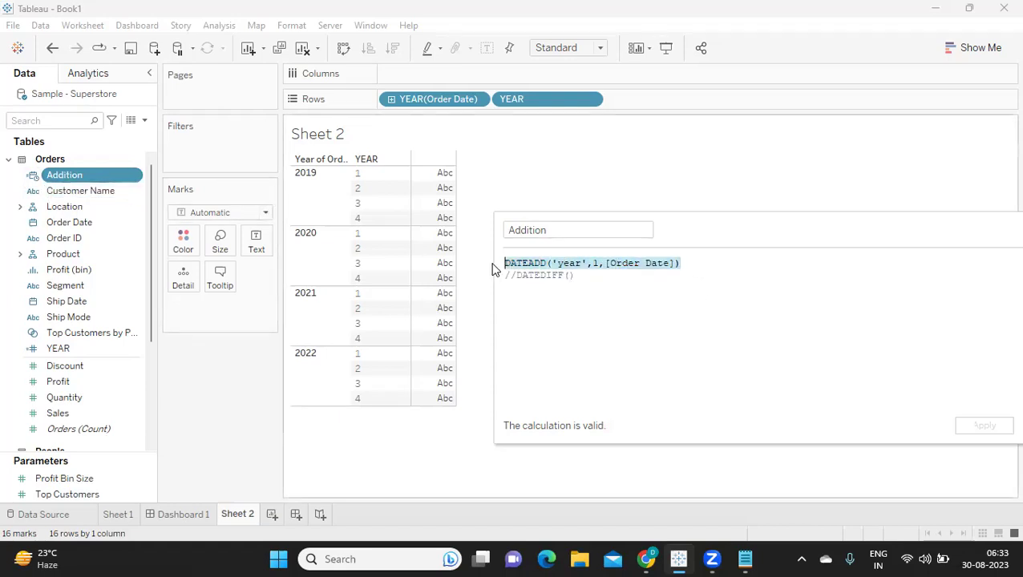
{"action": "mouse_move", "coordinate": [799, 229]}
{"action": "left_mouse_down"}
{"action": "mouse_move", "coordinate": [714, 207]}
{"action": "mouse_move", "coordinate": [816, 227]}
{"action": "left_mouse_up"}
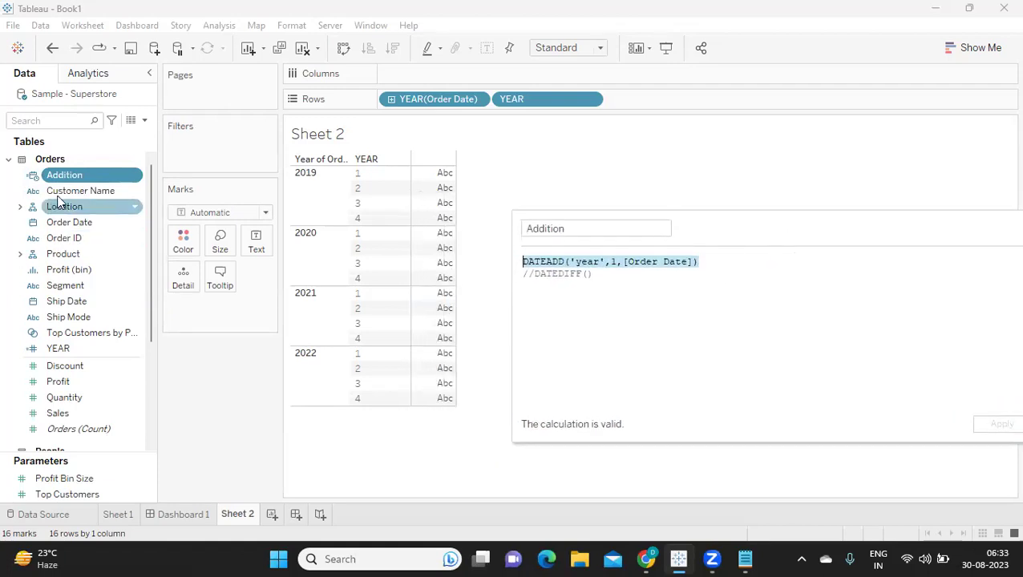
{"action": "left_click_drag", "start_coordinate": [67, 180], "coordinate": [487, 102]}
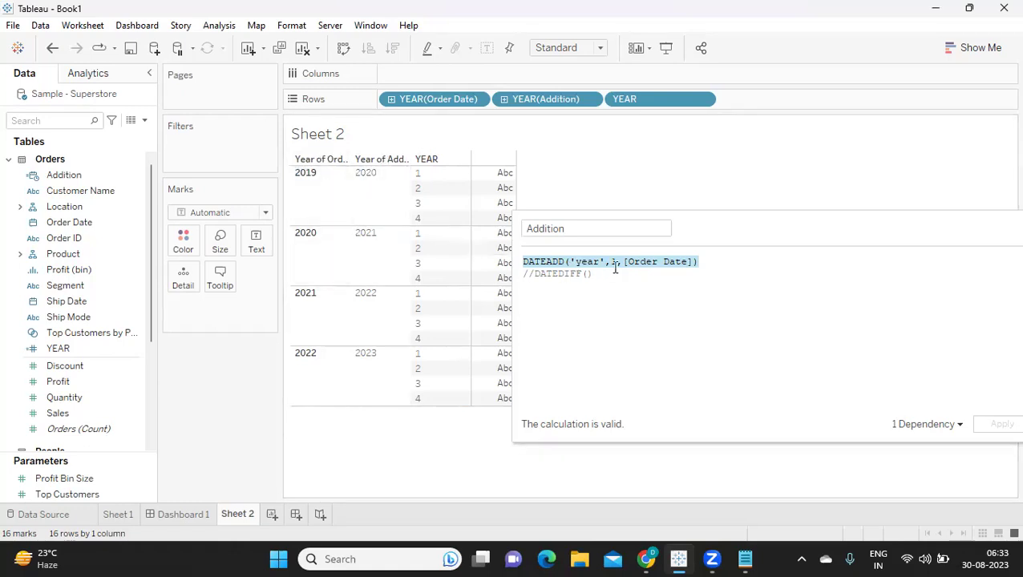
{"action": "left_click", "coordinate": [588, 263]}
Change the DATEADD interval from 1 to 2 and apply it
{"action": "left_click", "coordinate": [613, 262]}
{"action": "key", "text": "BackSpace"}
{"action": "type", "text": "2"}
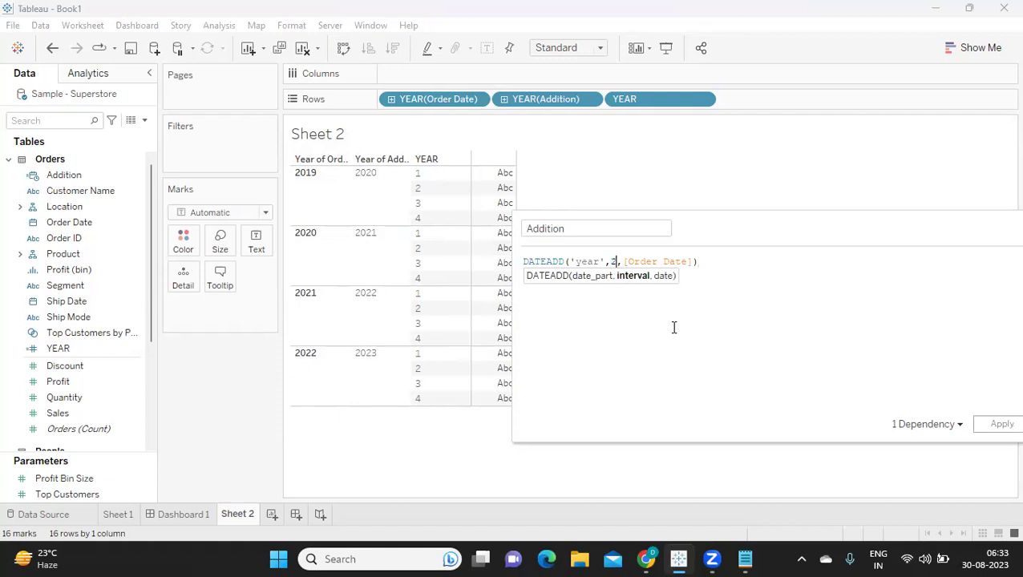
{"action": "left_click", "coordinate": [1000, 427]}
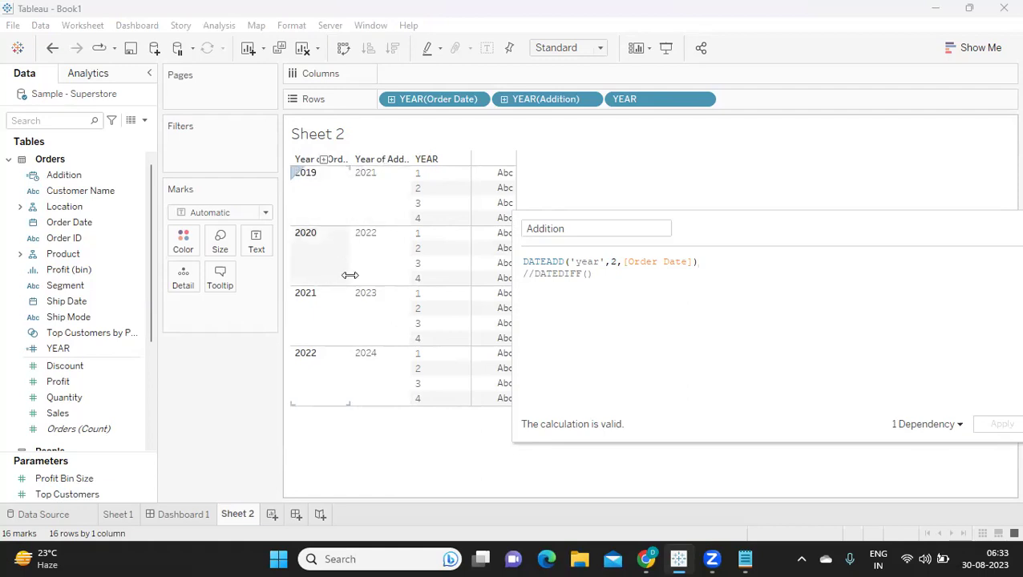
Change the interval to -2 so Year of Addition lists 2017–2020
{"action": "left_click", "coordinate": [610, 262]}
{"action": "double_click", "coordinate": [612, 262]}
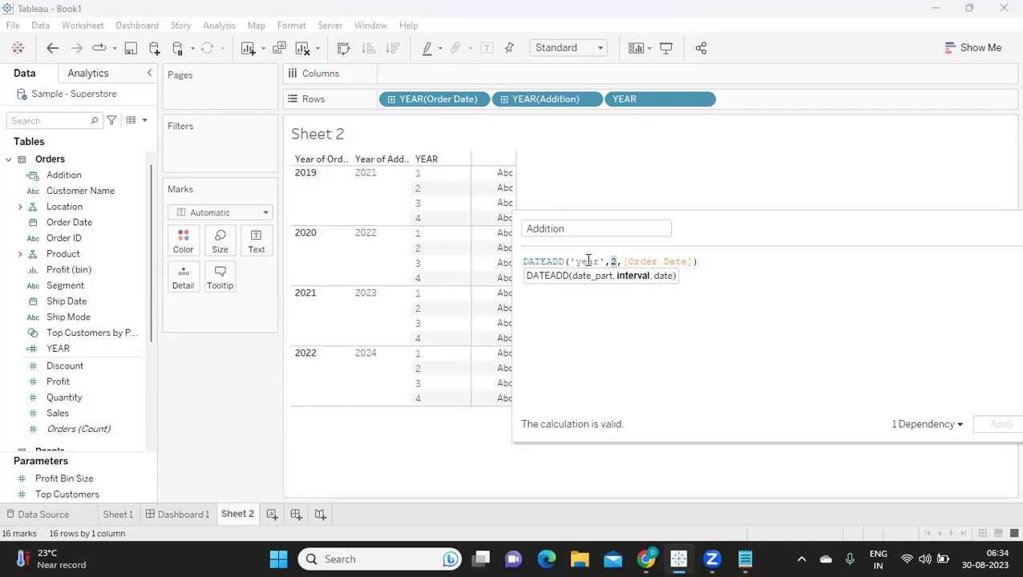
{"action": "key", "text": "ctrl+z"}
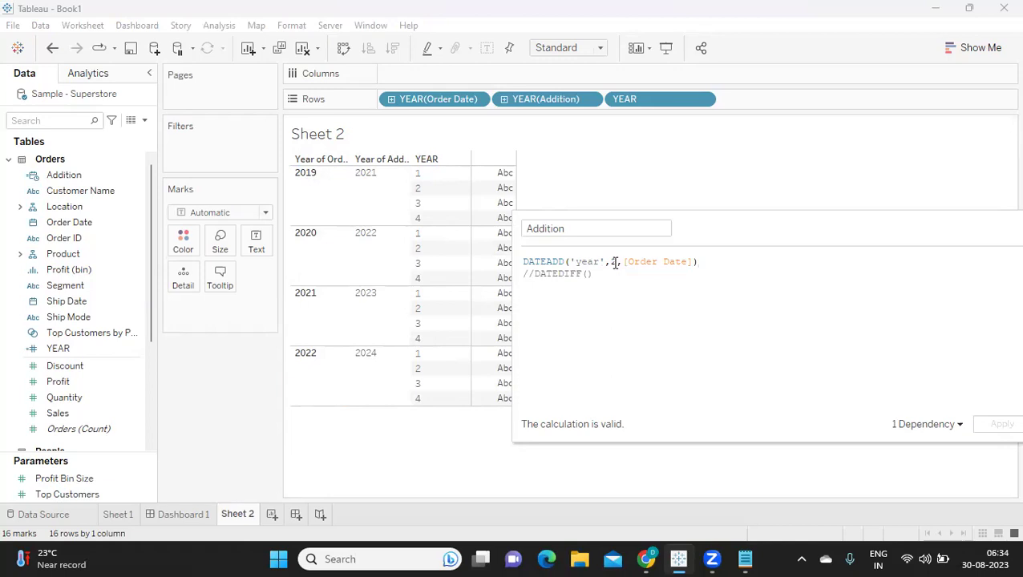
{"action": "key", "text": "ctrl+z"}
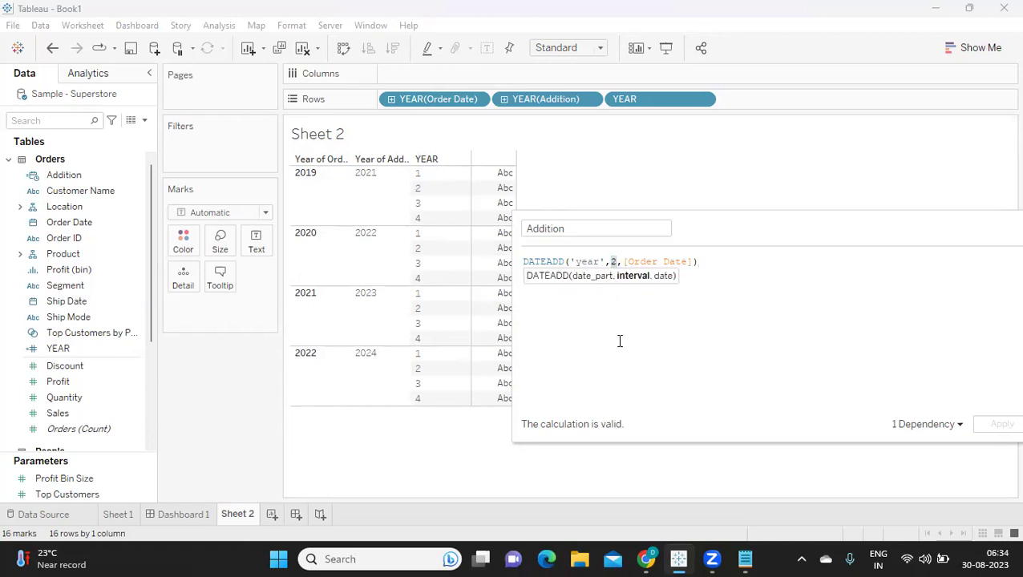
{"action": "type", "text": "-2"}
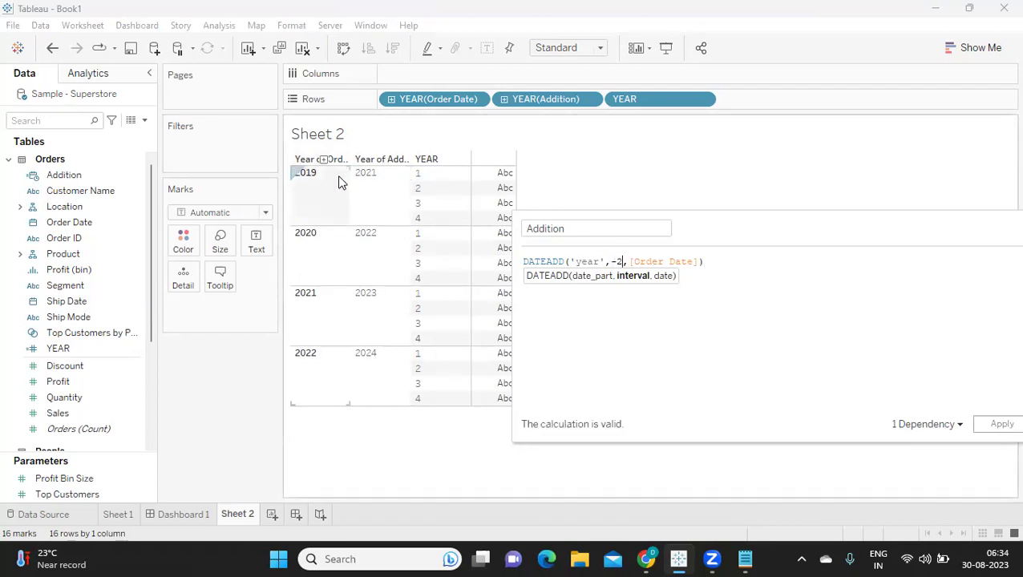
{"action": "left_click", "coordinate": [995, 425]}
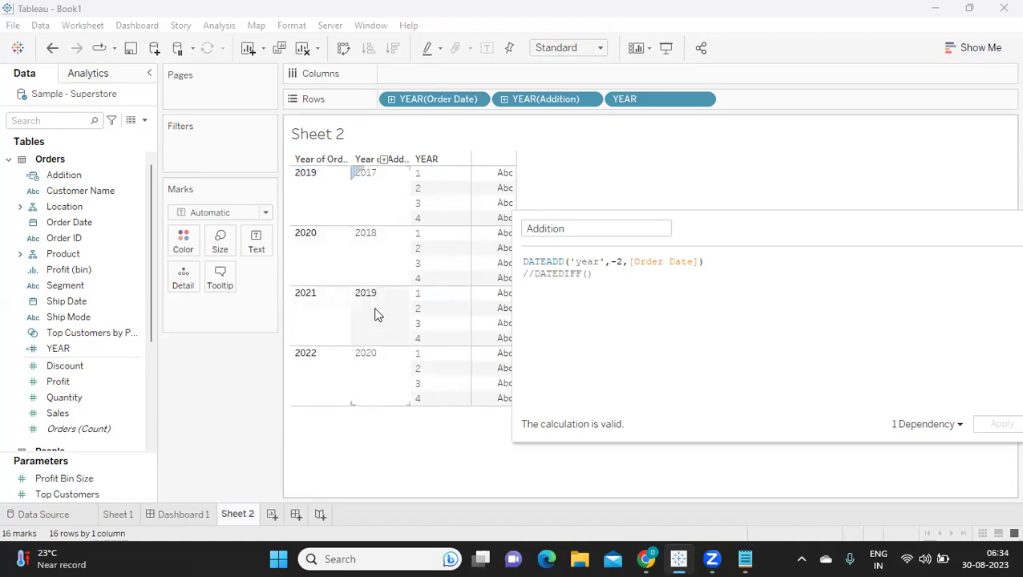
{"action": "left_click", "coordinate": [646, 313]}
{"action": "left_click", "coordinate": [611, 262]}
{"action": "left_click_drag", "start_coordinate": [610, 262], "coordinate": [623, 263]}
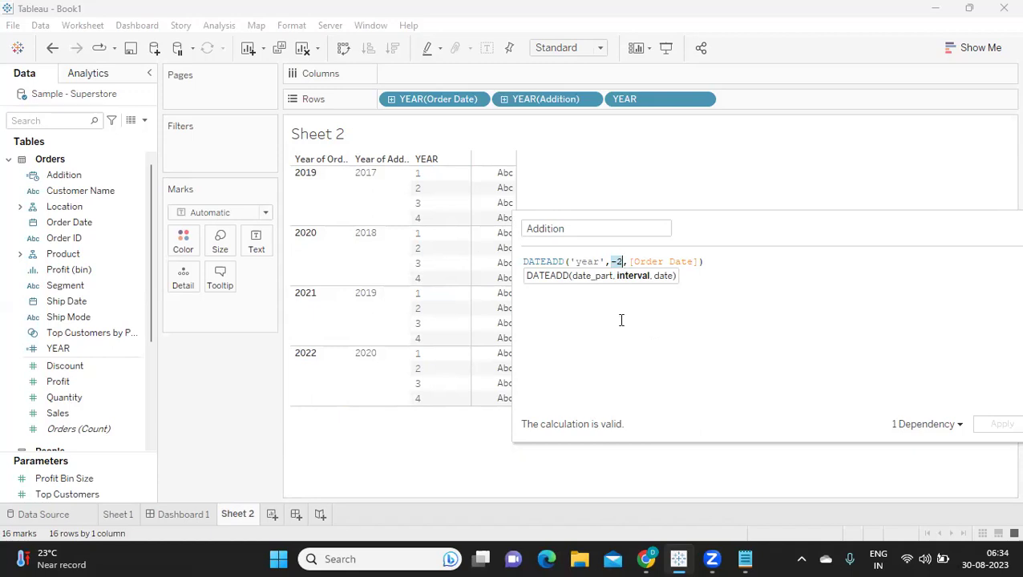
{"action": "double_click", "coordinate": [547, 262]}
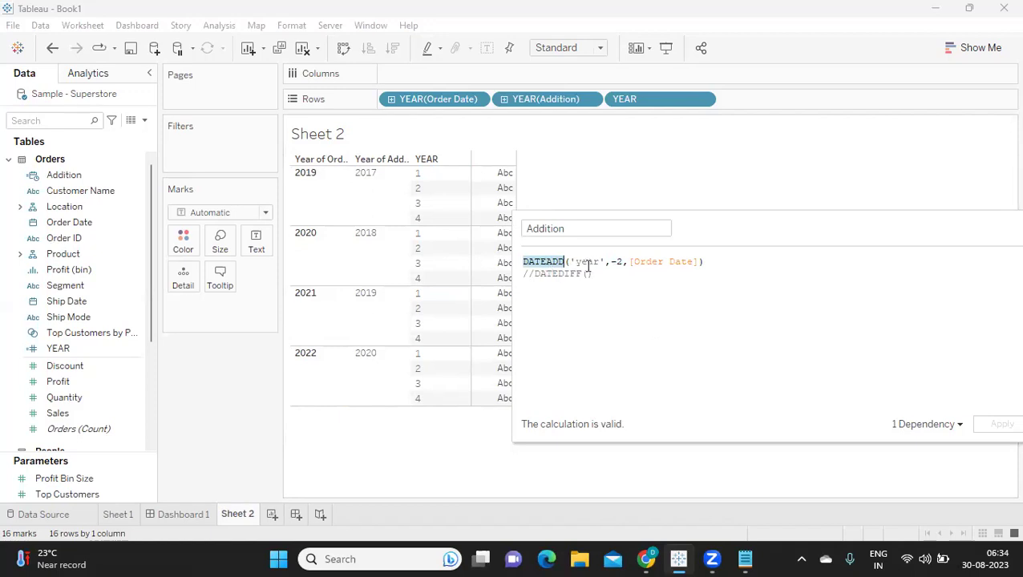
Show Addition and Order Date by month on Rows and change the formula's date part to month
{"action": "left_click", "coordinate": [479, 100]}
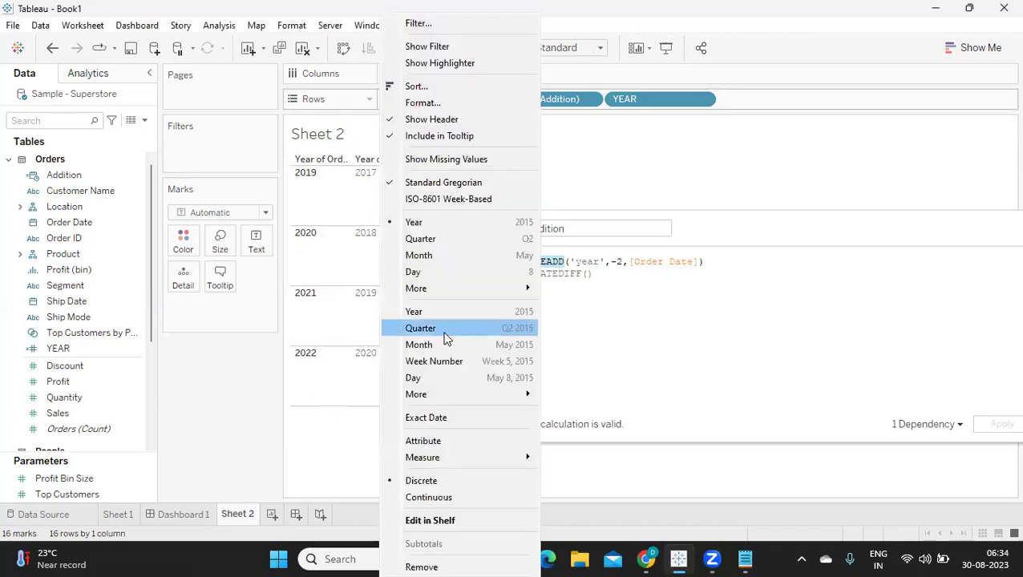
{"action": "left_click", "coordinate": [447, 255]}
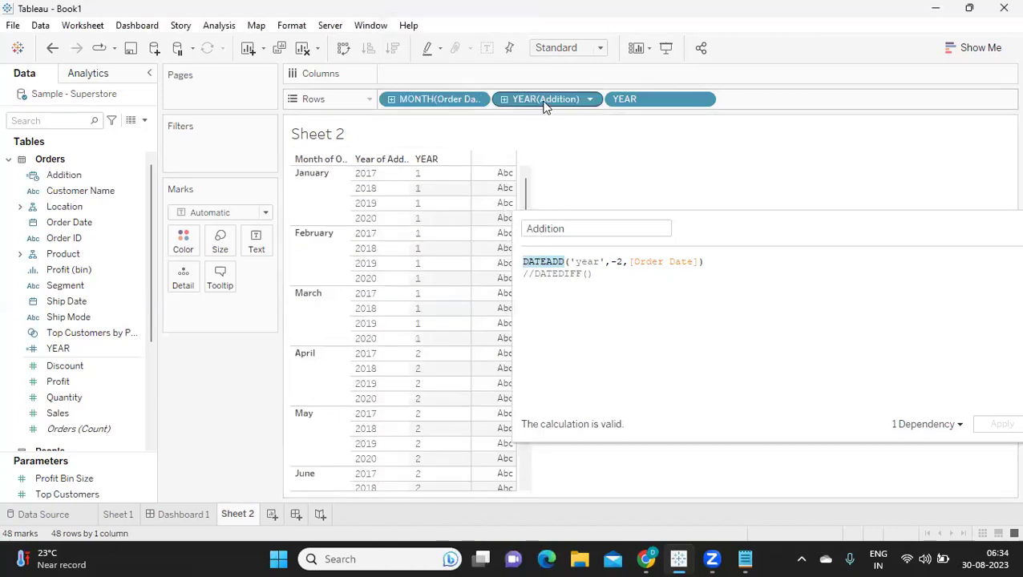
{"action": "left_click_drag", "start_coordinate": [545, 104], "coordinate": [393, 101]}
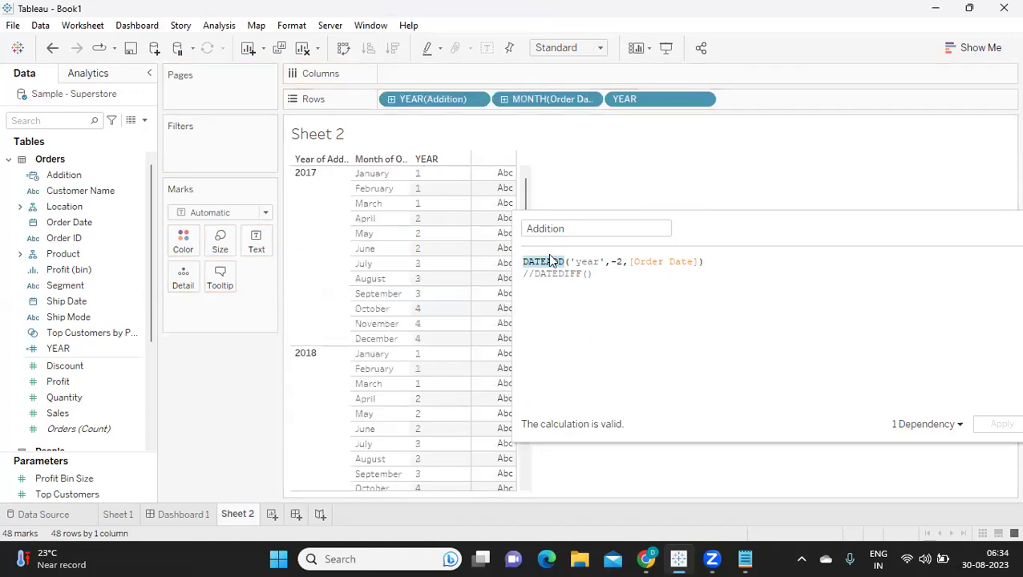
{"action": "left_click", "coordinate": [476, 101]}
{"action": "left_click", "coordinate": [473, 257]}
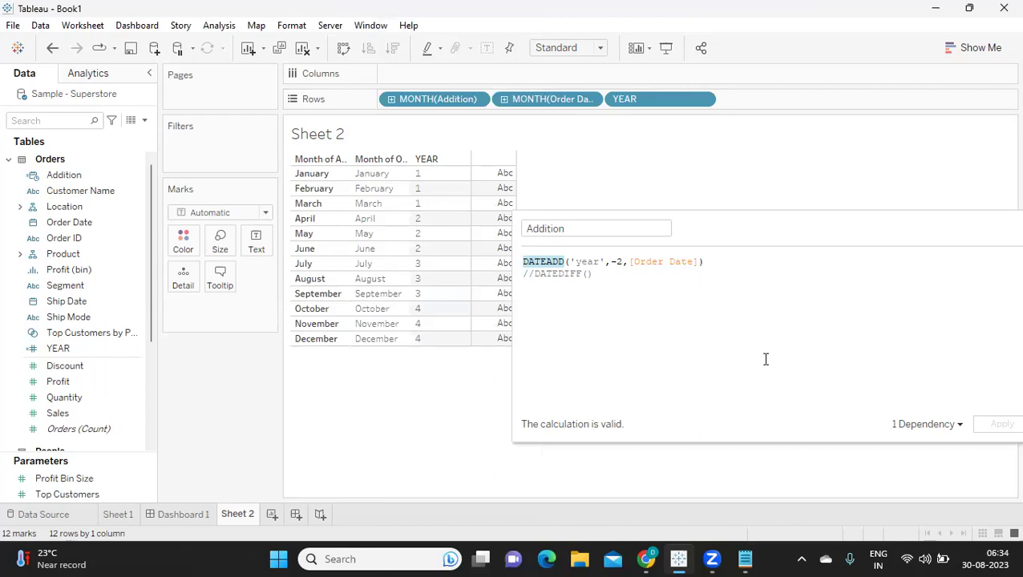
{"action": "double_click", "coordinate": [591, 262]}
{"action": "type", "text": "month"}
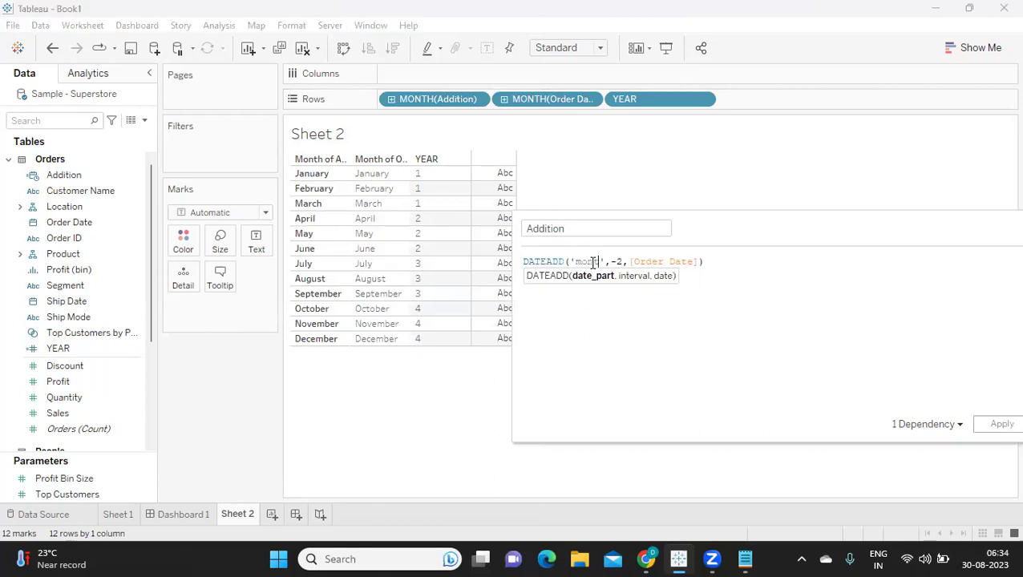
Set the Addition interval to 1 month, apply it, and move MONTH(Order Date) first on Rows
{"action": "left_click_drag", "start_coordinate": [617, 261], "coordinate": [630, 261]}
{"action": "type", "text": "1"}
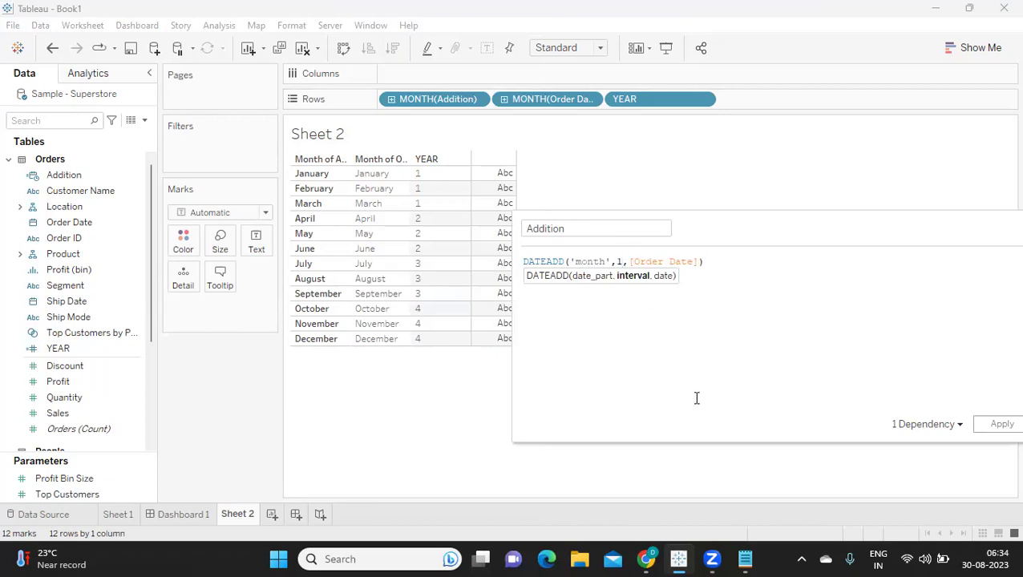
{"action": "left_click", "coordinate": [1000, 424]}
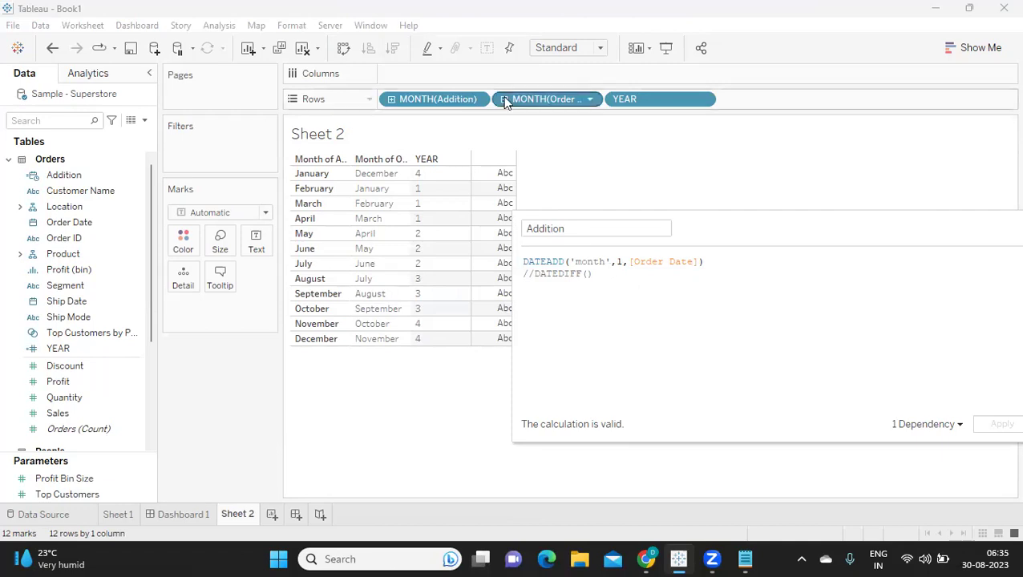
{"action": "left_click_drag", "start_coordinate": [525, 103], "coordinate": [388, 110]}
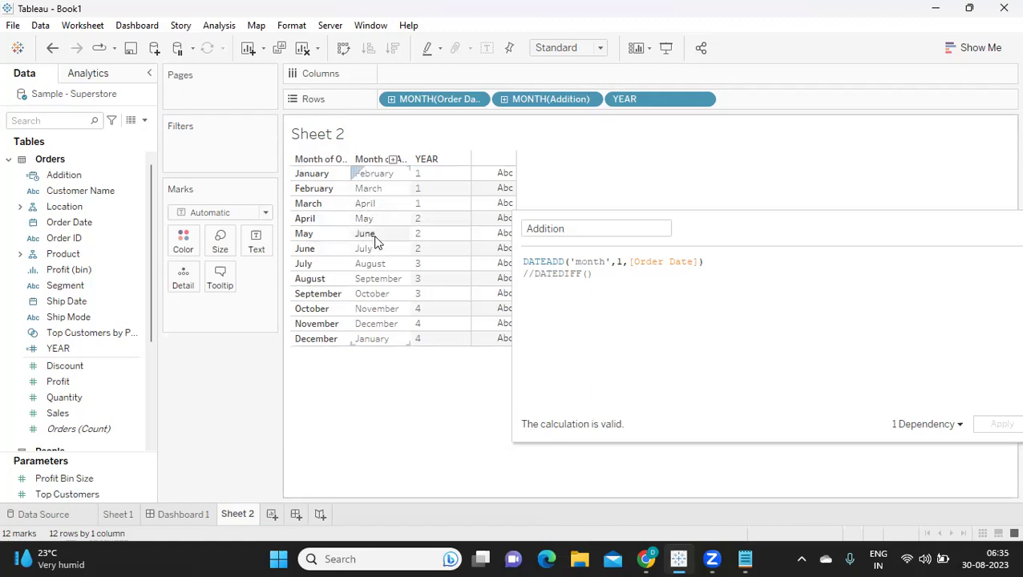
Change the DATEADD interval to 2 months and apply, highlighting DATEADD and its 'month' argument
{"action": "double_click", "coordinate": [620, 262]}
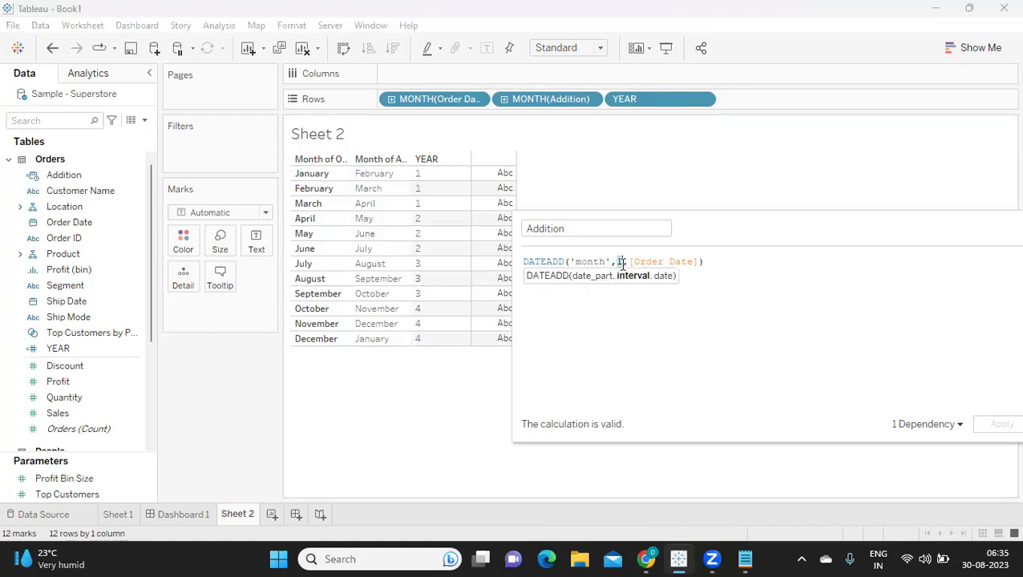
{"action": "type", "text": "2"}
{"action": "left_click", "coordinate": [999, 424]}
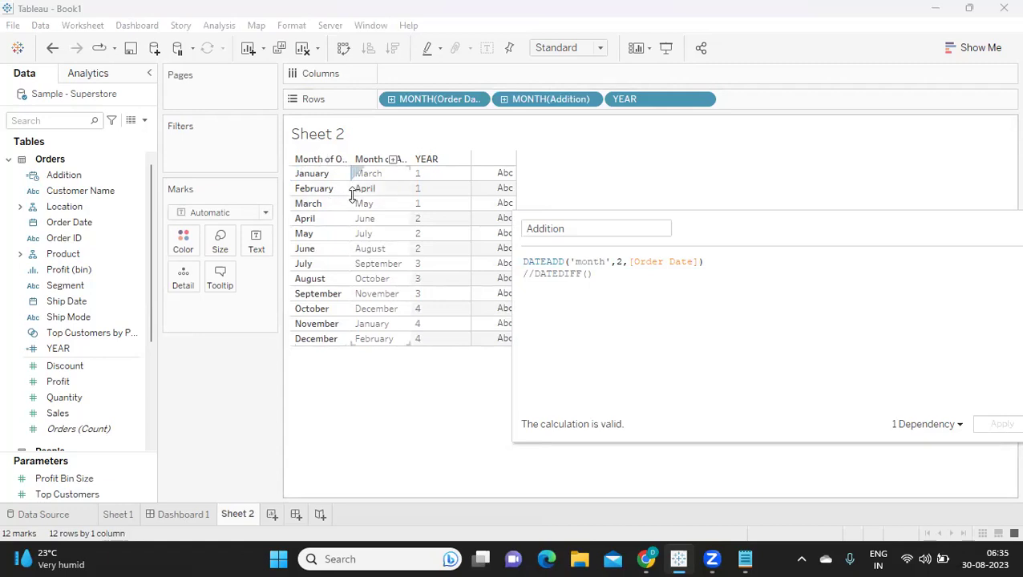
{"action": "double_click", "coordinate": [542, 261]}
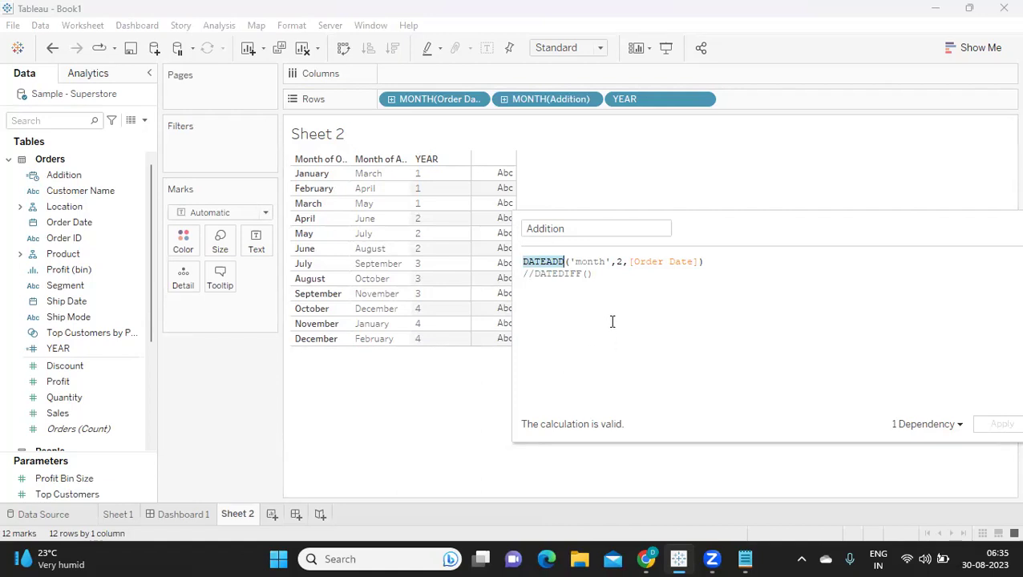
{"action": "double_click", "coordinate": [590, 262]}
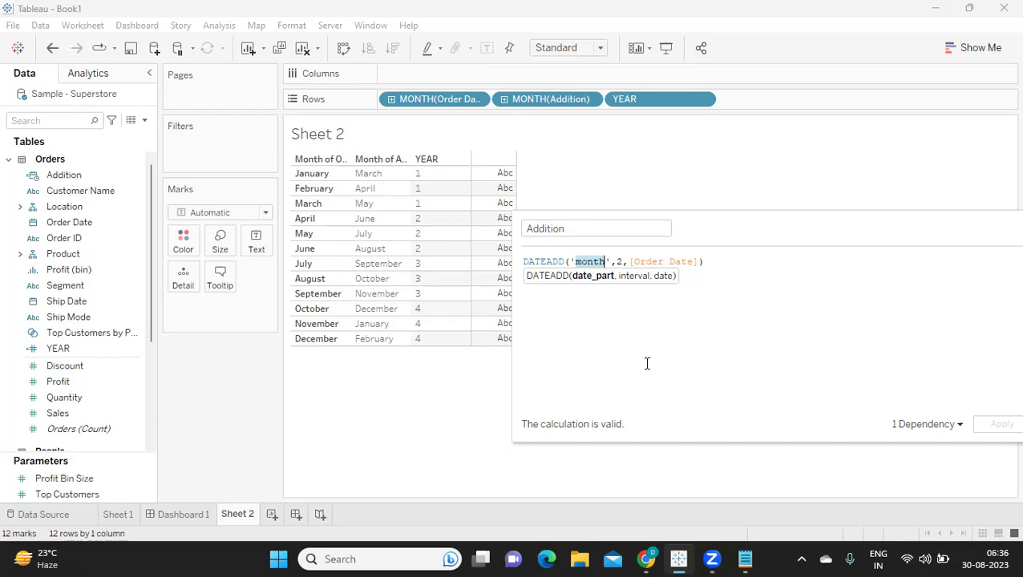
{"action": "double_click", "coordinate": [539, 261]}
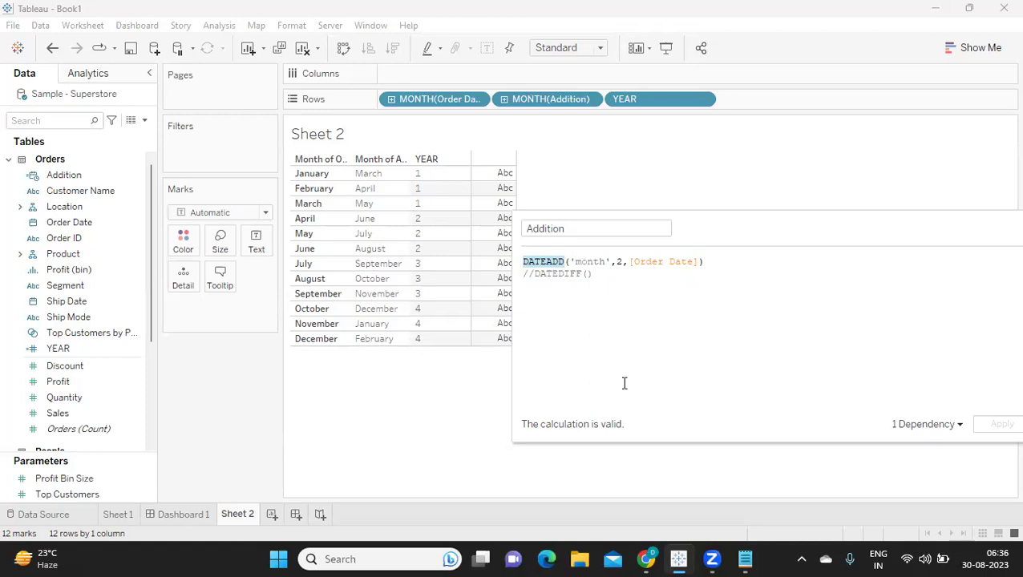
Append '// Adding Dates to your existing Dates.' after the DATEADD line, followed by a blank line
{"action": "left_click", "coordinate": [713, 267]}
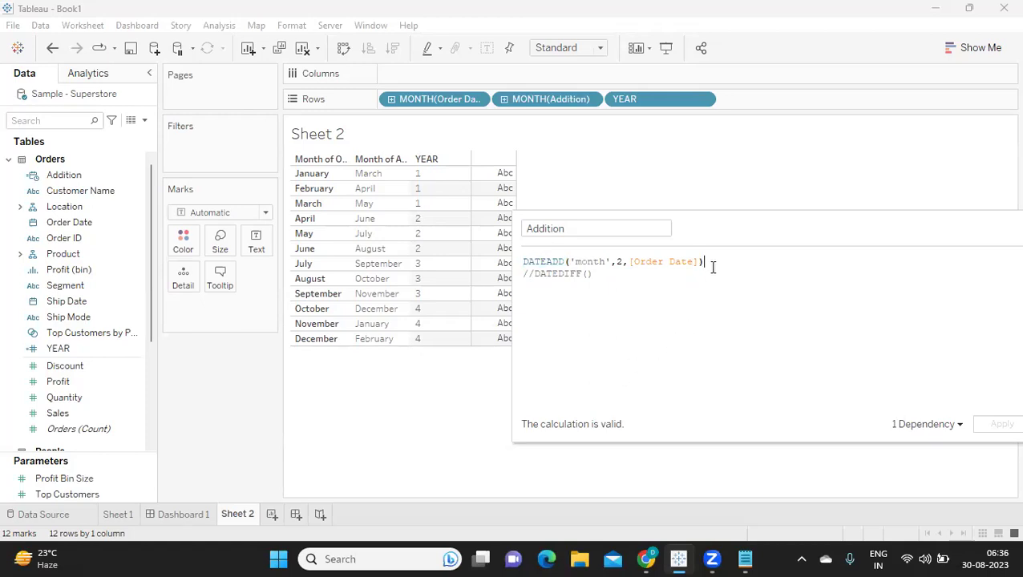
{"action": "type", "text": "// "}
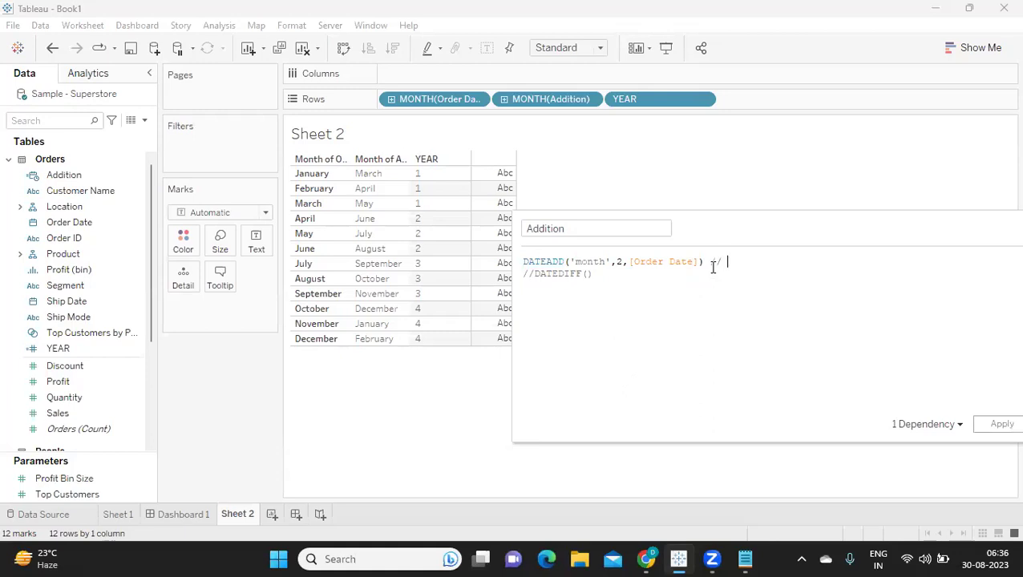
{"action": "type", "text": "add"}
{"action": "key", "text": "BackSpace"}
{"action": "key", "text": "BackSpace"}
{"action": "key", "text": "BackSpace"}
{"action": "type", "text": "Adding Dates"}
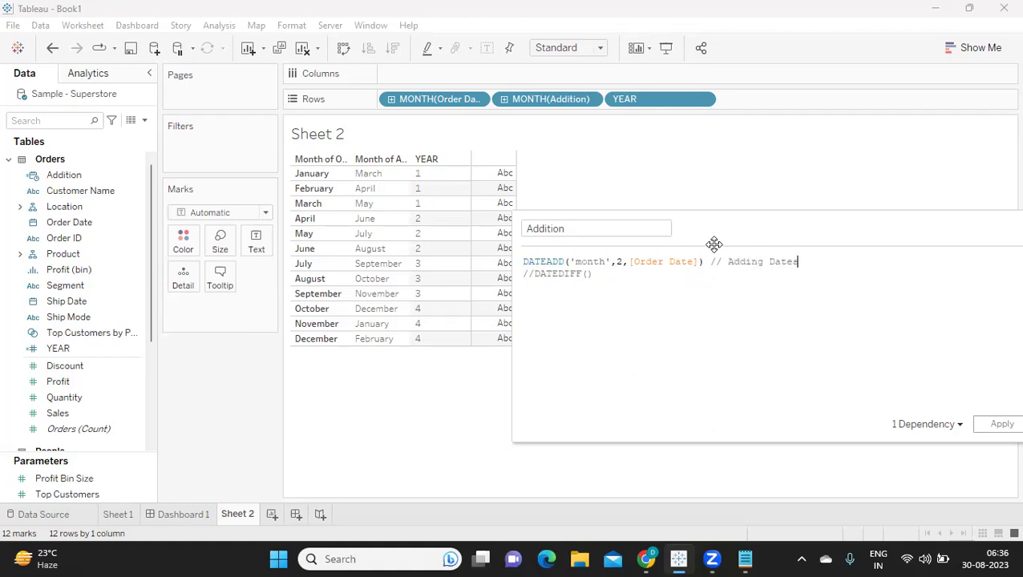
{"action": "type", "text": " to your ex"}
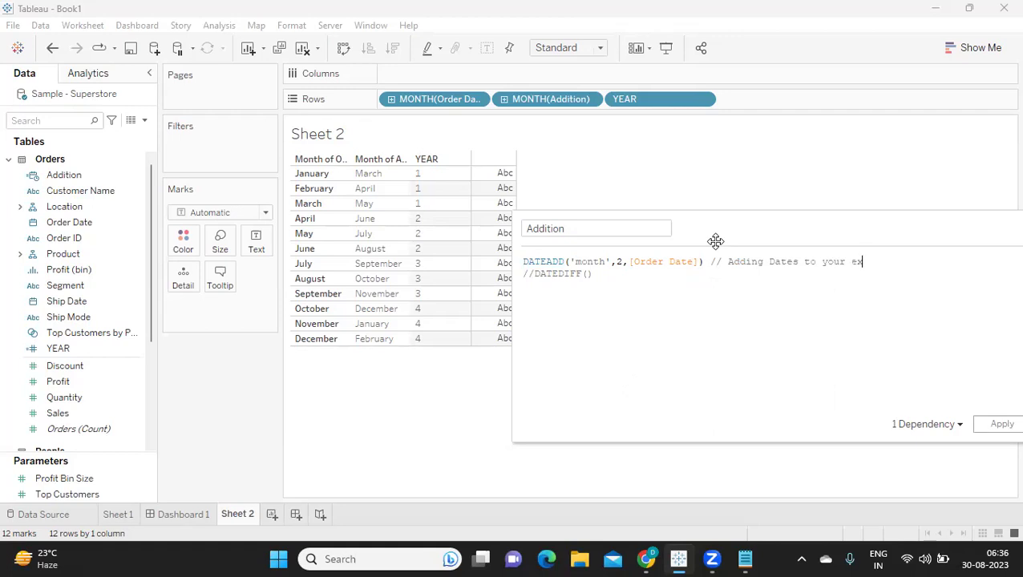
{"action": "type", "text": "isting Dates."}
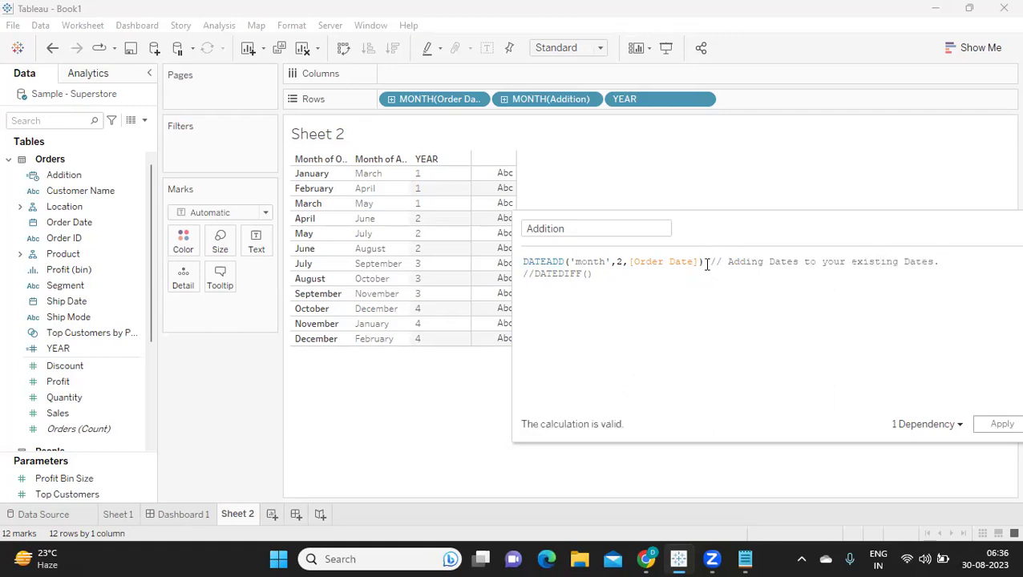
{"action": "key", "text": "Return"}
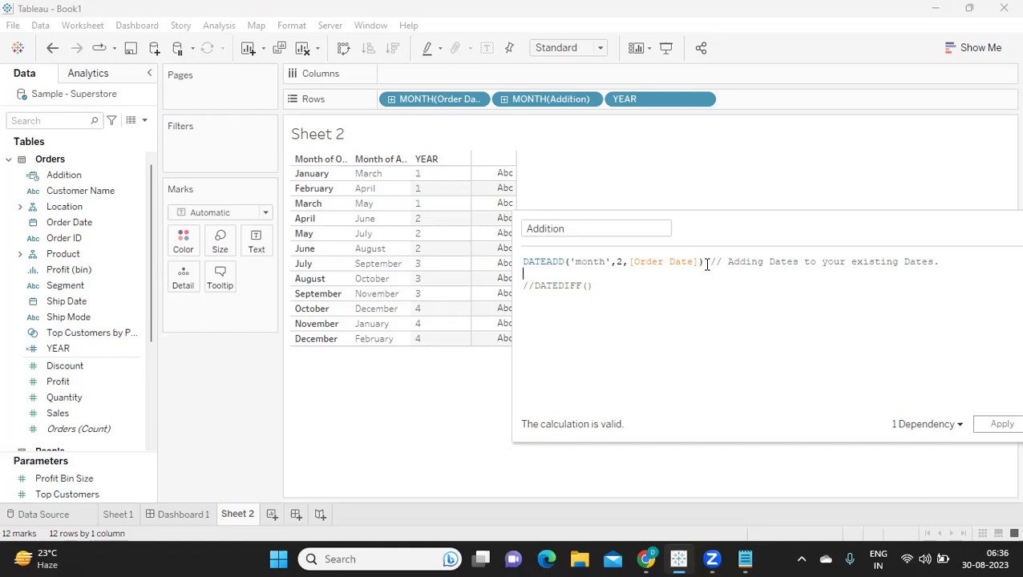
{"action": "double_click", "coordinate": [564, 286]}
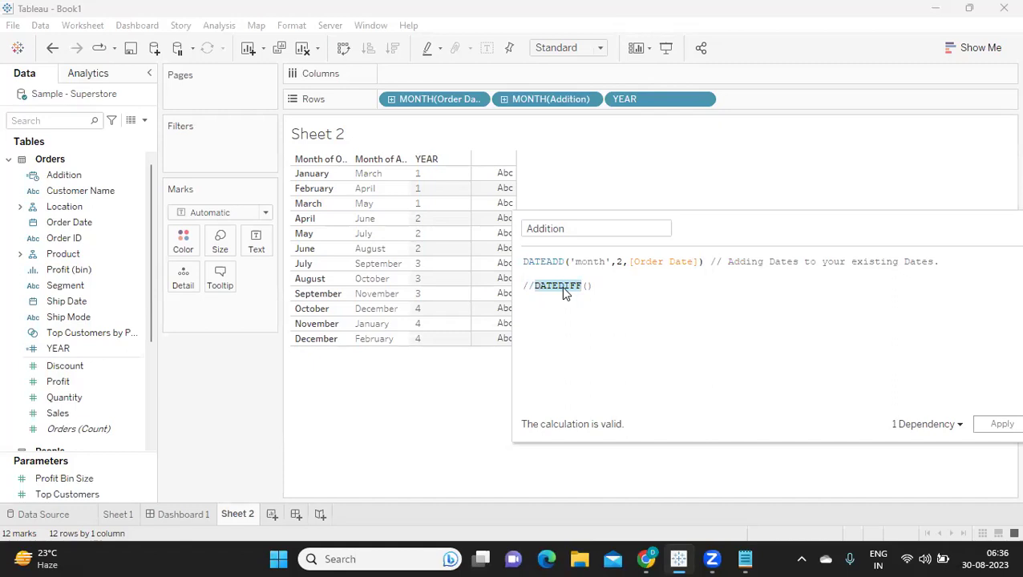
Apply the calculation, remove Addition and YEAR from Rows, and show Order Date as discrete exact dates
{"action": "left_click", "coordinate": [996, 424]}
{"action": "left_click_drag", "start_coordinate": [543, 102], "coordinate": [662, 164]}
{"action": "left_click_drag", "start_coordinate": [525, 101], "coordinate": [471, 210]}
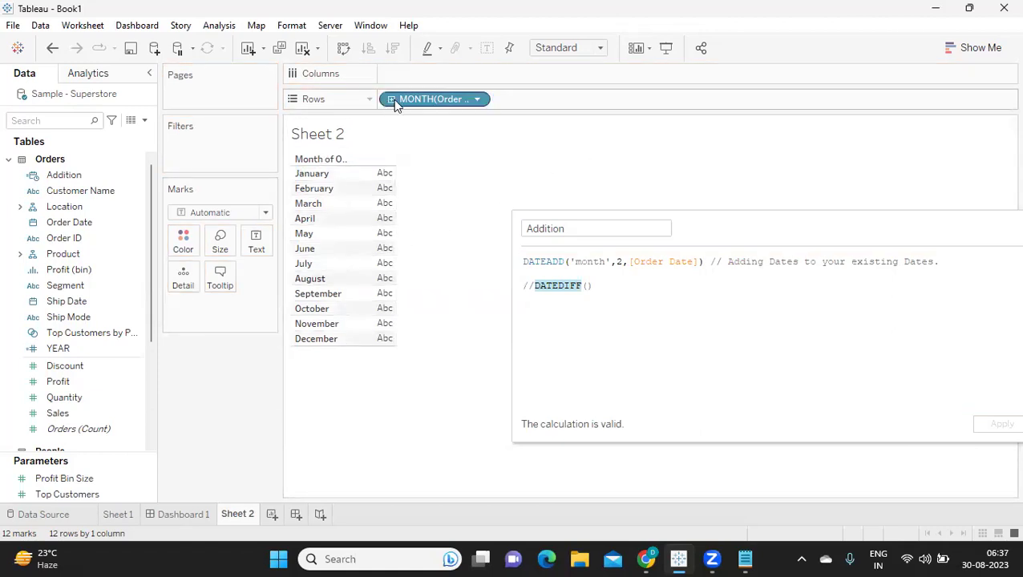
{"action": "left_click", "coordinate": [477, 99]}
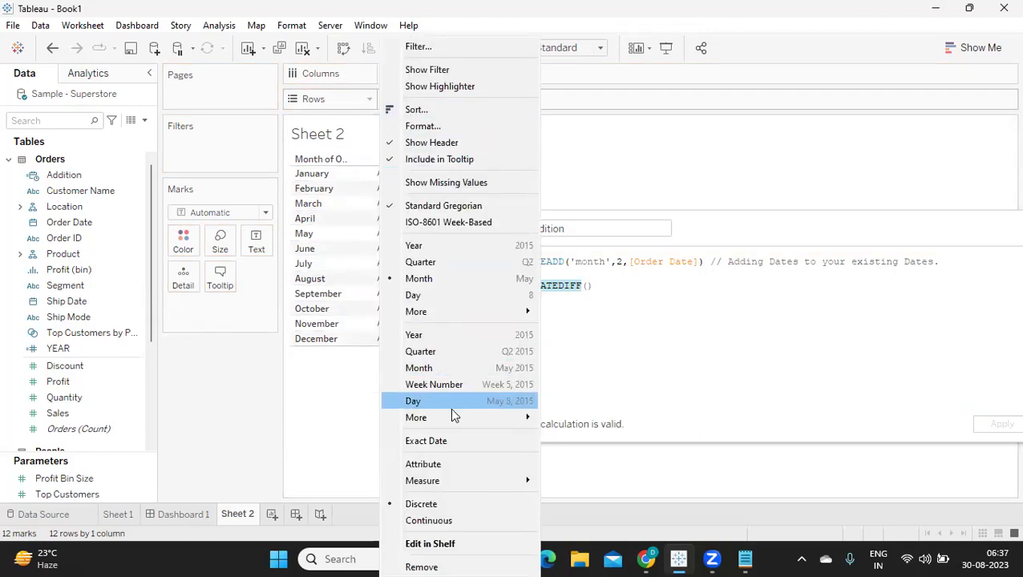
{"action": "left_click", "coordinate": [457, 443]}
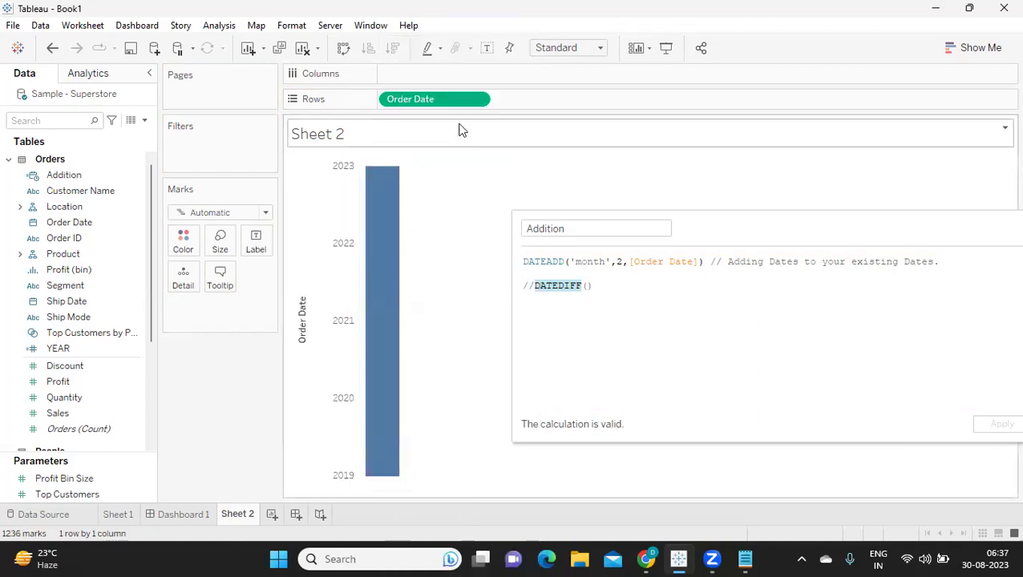
{"action": "left_click", "coordinate": [477, 100]}
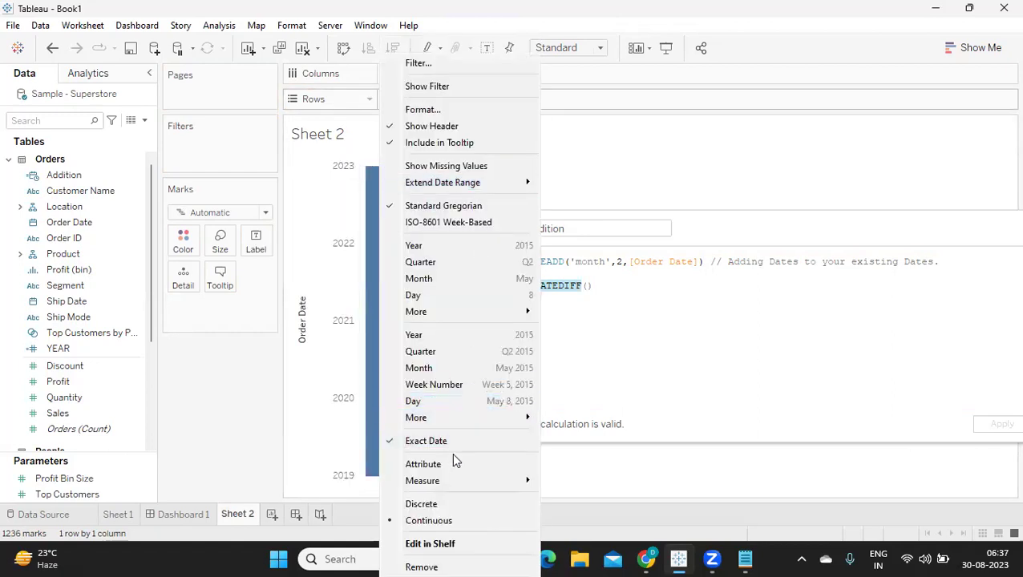
{"action": "left_click", "coordinate": [444, 504]}
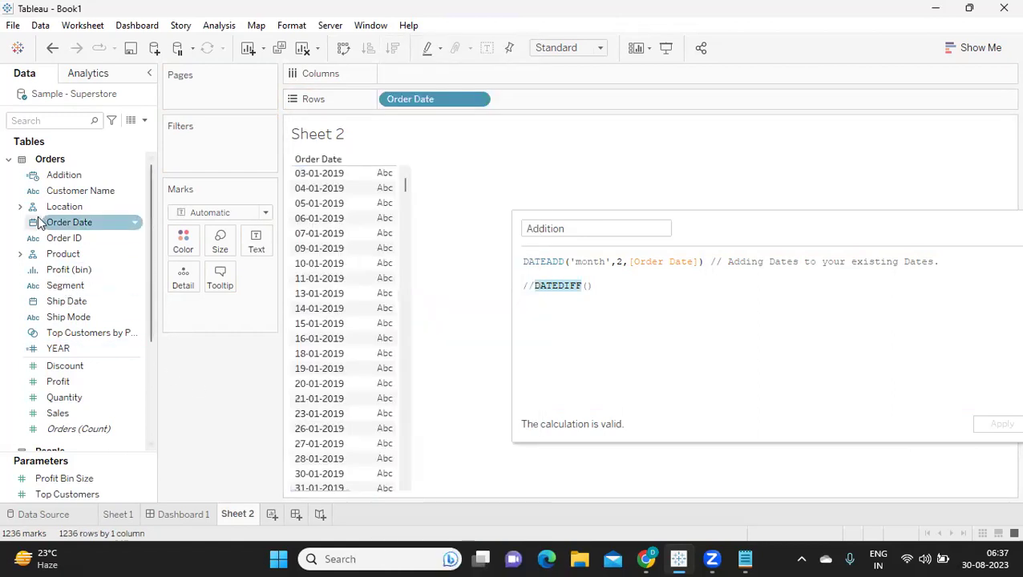
Add Ship Date to Rows as discrete exact dates beside Order Date
{"action": "left_click", "coordinate": [50, 121]}
{"action": "type", "text": "sh"}
{"action": "left_click_drag", "start_coordinate": [53, 175], "coordinate": [536, 103]}
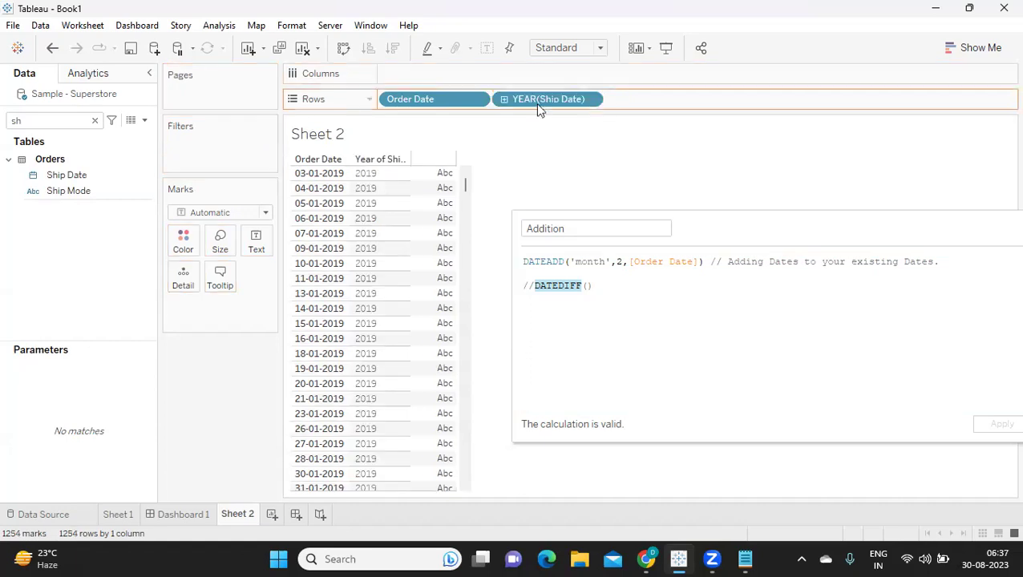
{"action": "left_click", "coordinate": [589, 99]}
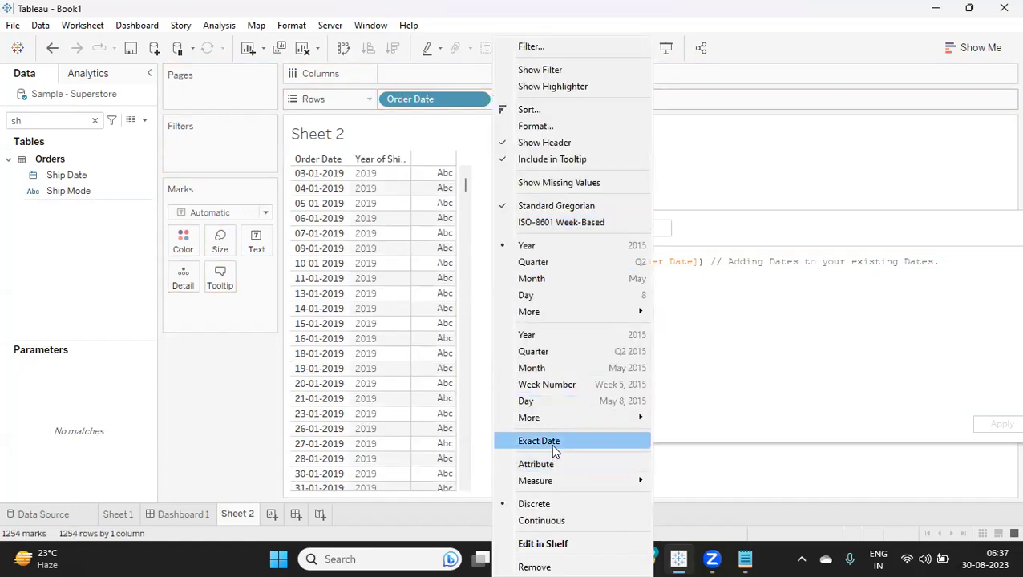
{"action": "left_click", "coordinate": [550, 443]}
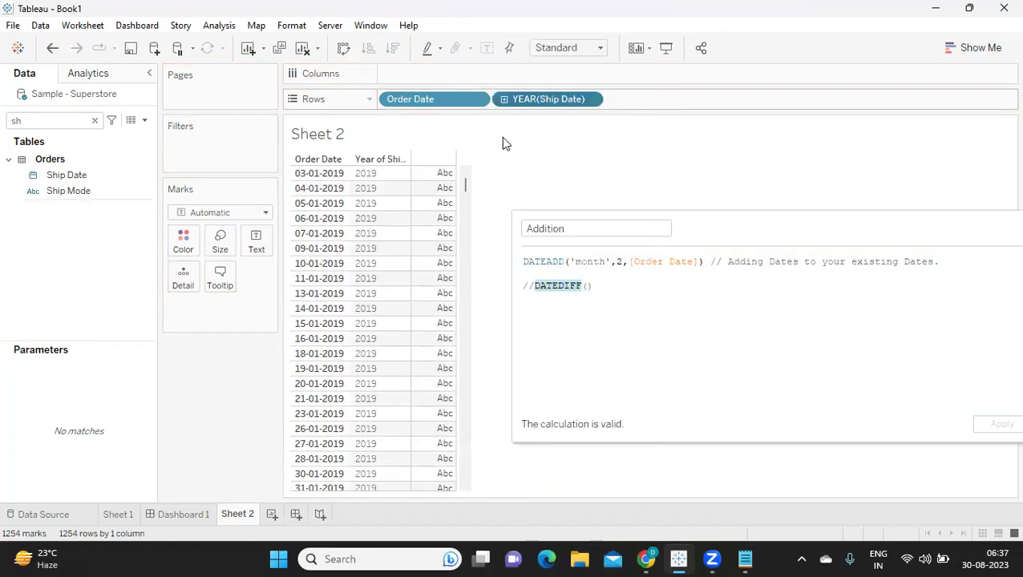
{"action": "left_click", "coordinate": [591, 100]}
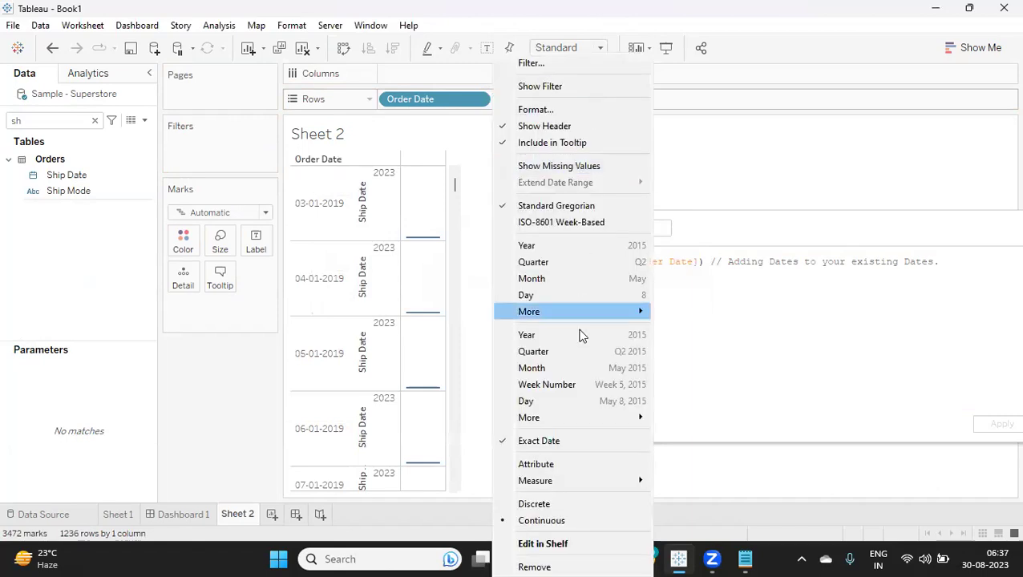
{"action": "left_click", "coordinate": [534, 504]}
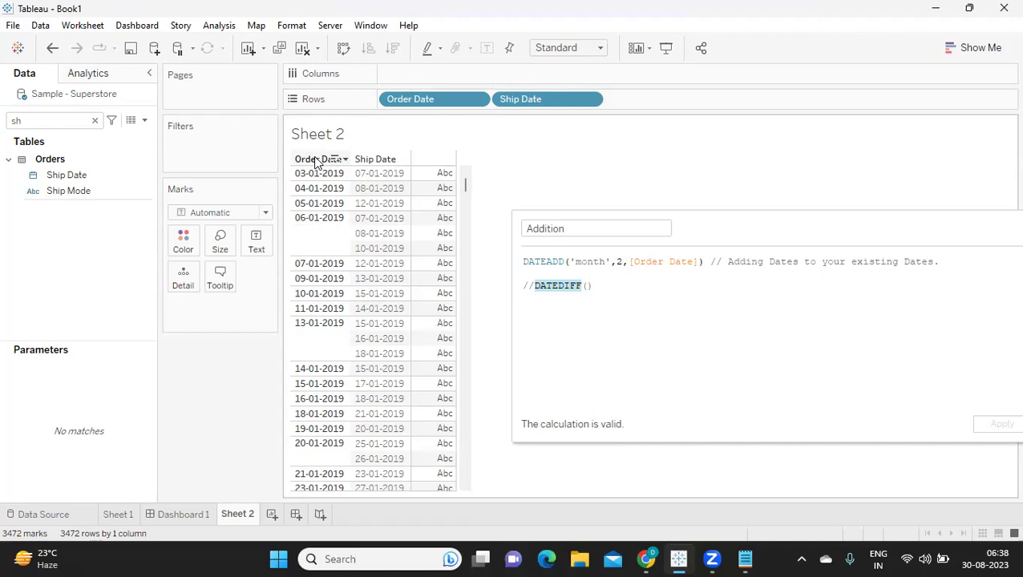
{"action": "mouse_move", "coordinate": [316, 161]}
{"action": "left_mouse_down"}
{"action": "mouse_move", "coordinate": [315, 176]}
{"action": "mouse_move", "coordinate": [314, 161]}
{"action": "left_mouse_up"}
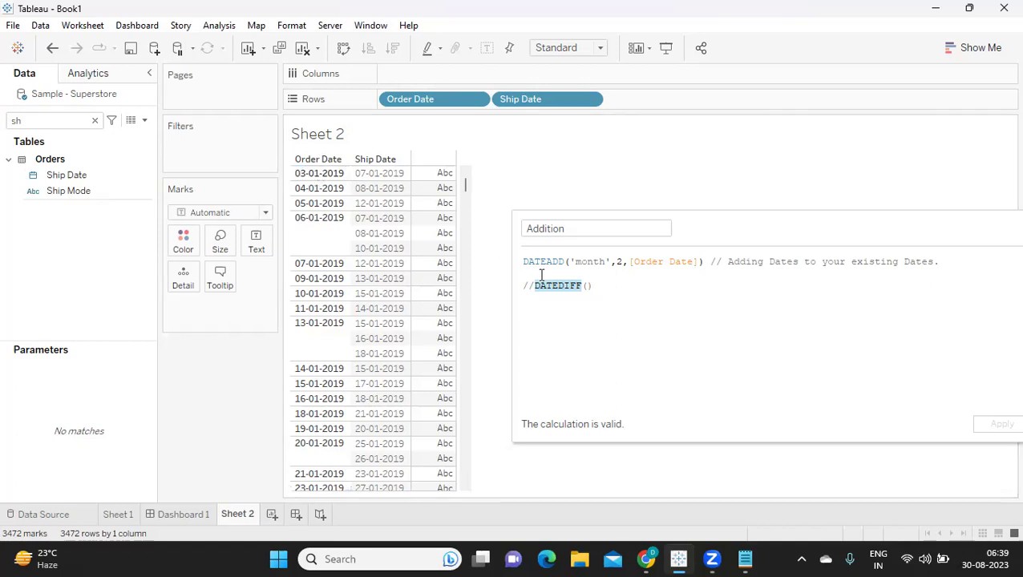
Comment out the DATEADD line with // and uncomment the DATEDIFF line below it
{"action": "left_click_drag", "start_coordinate": [652, 285], "coordinate": [513, 293]}
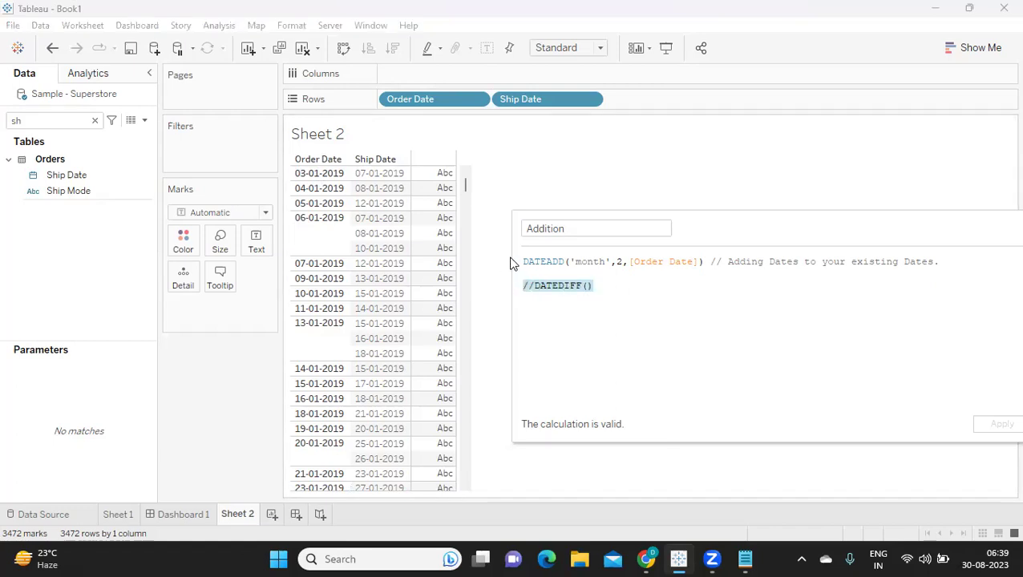
{"action": "left_click", "coordinate": [525, 263]}
{"action": "type", "text": "//"}
{"action": "key", "text": "Down"}
{"action": "key", "text": "Down"}
{"action": "key", "text": "End"}
{"action": "left_click", "coordinate": [531, 287]}
{"action": "key", "text": "BackSpace"}
{"action": "key", "text": "BackSpace"}
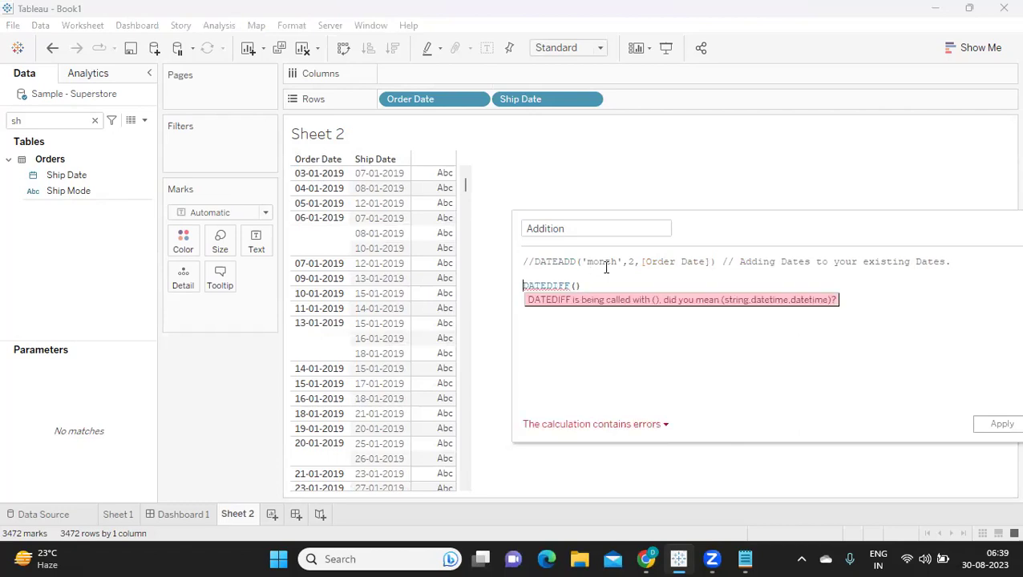
Fill the DATEDIFF arguments with 'year', [Order Date] and [Ship Date] using autocomplete
{"action": "double_click", "coordinate": [605, 263]}
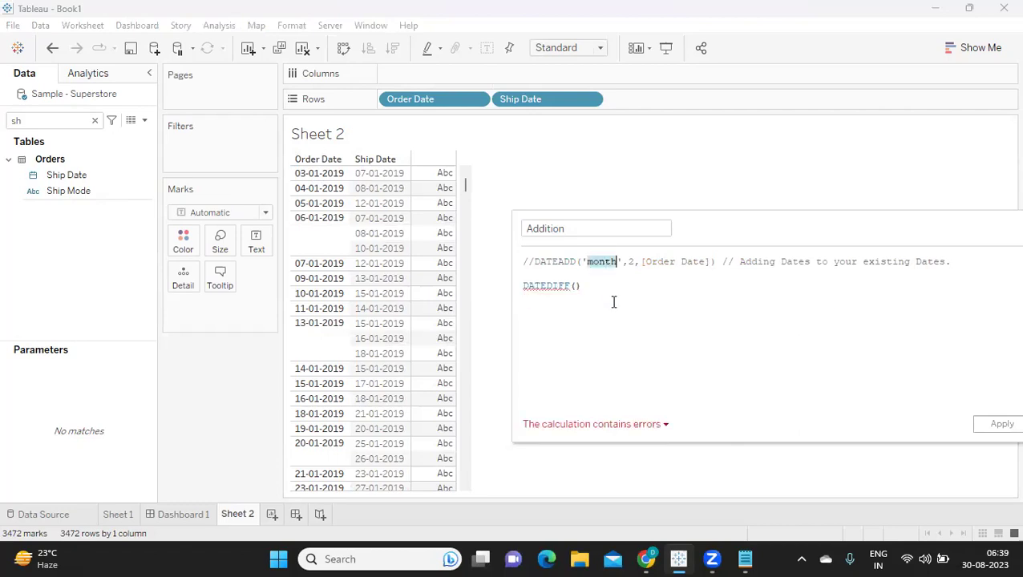
{"action": "left_click", "coordinate": [574, 286]}
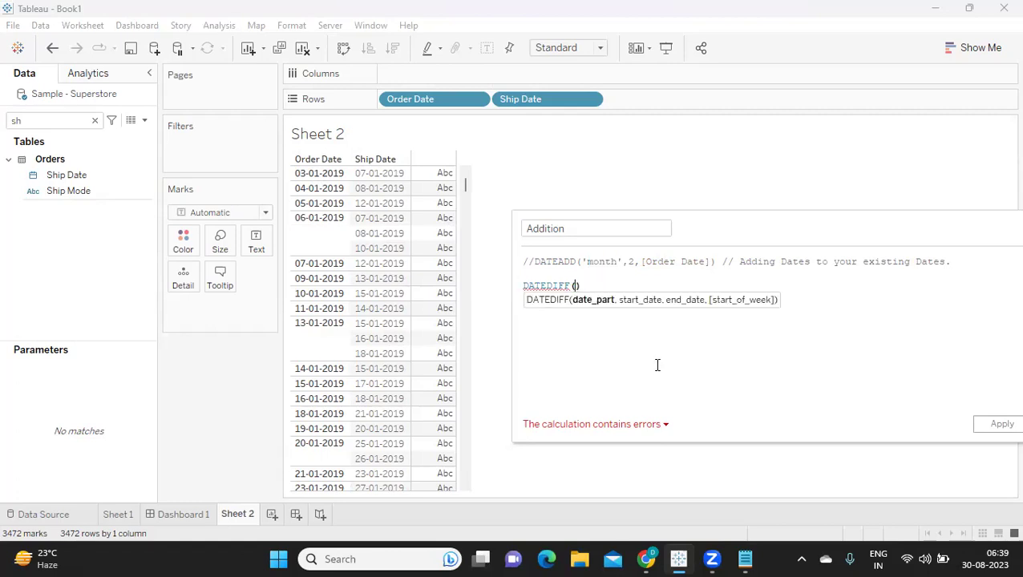
{"action": "type", "text": "'year"}
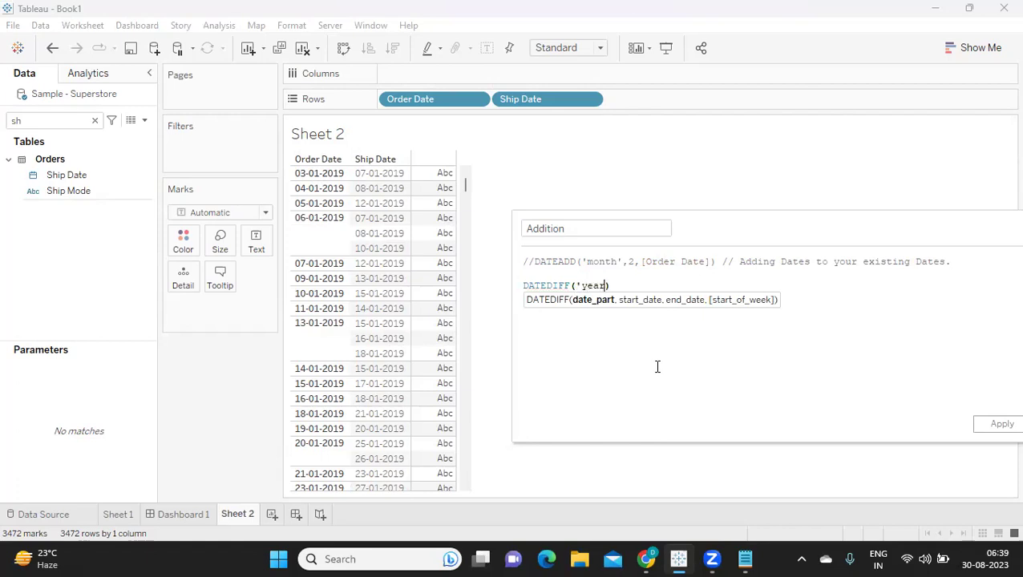
{"action": "type", "text": "'"}
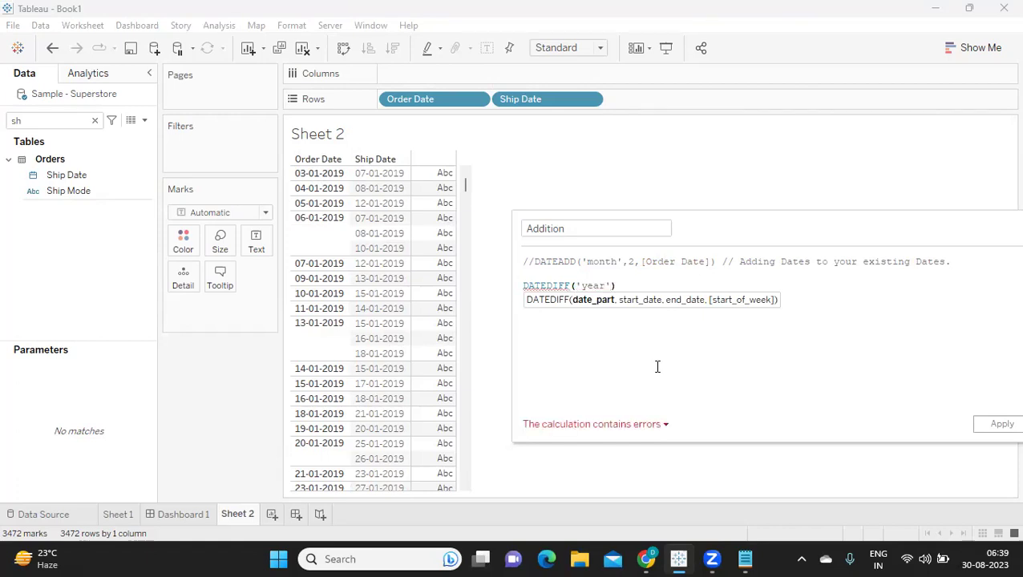
{"action": "type", "text": ","}
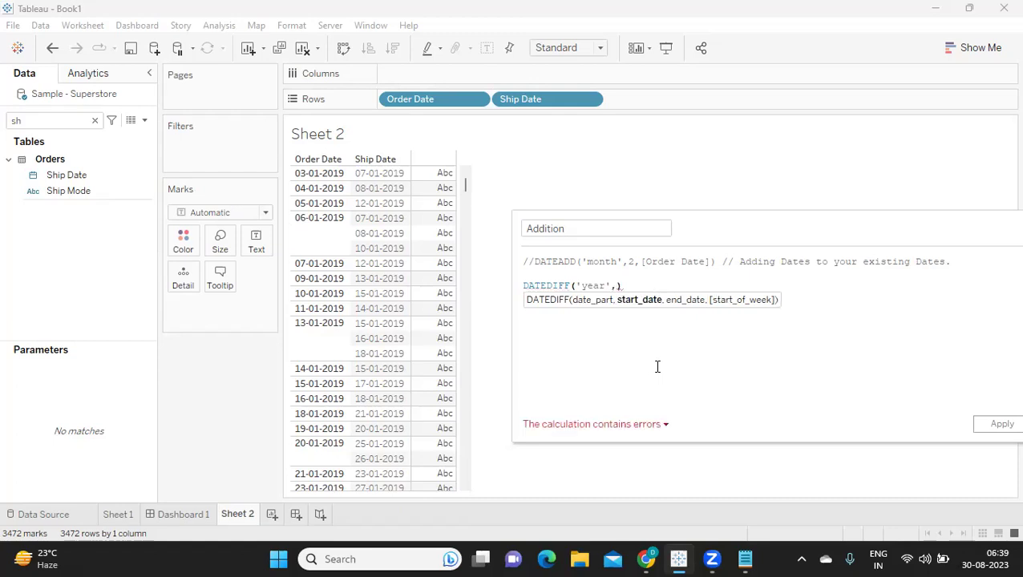
{"action": "type", "text": "ord"}
{"action": "key", "text": "Return"}
{"action": "type", "text": ",sh"}
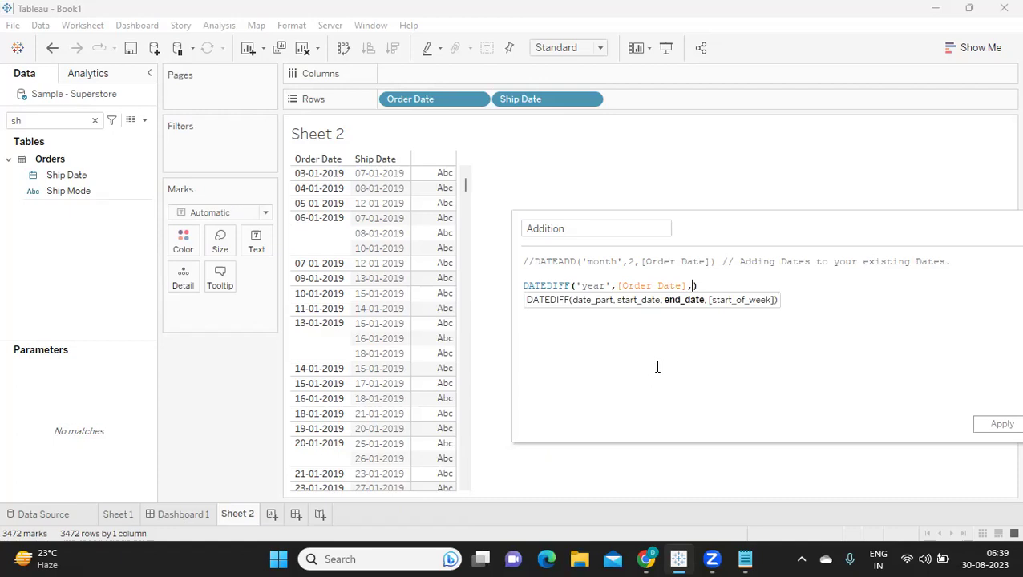
{"action": "key", "text": "Return"}
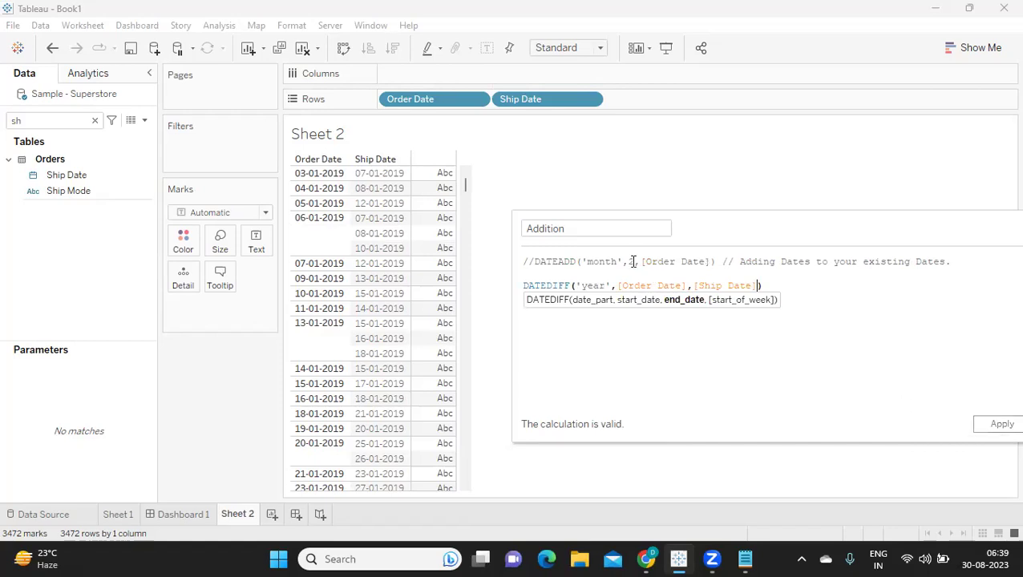
{"action": "double_click", "coordinate": [591, 229]}
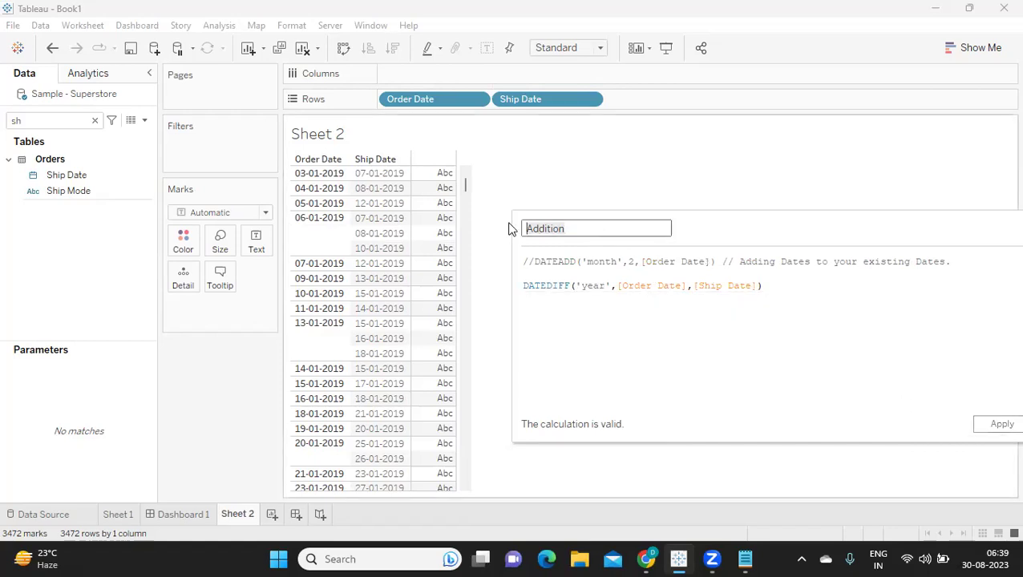
Rename the calculation to DateDiff, apply it, and drag it onto Rows beside Ship Date
{"action": "type", "text": "DateDiff"}
{"action": "left_click", "coordinate": [984, 426]}
{"action": "left_click", "coordinate": [120, 192]}
{"action": "left_click", "coordinate": [95, 120]}
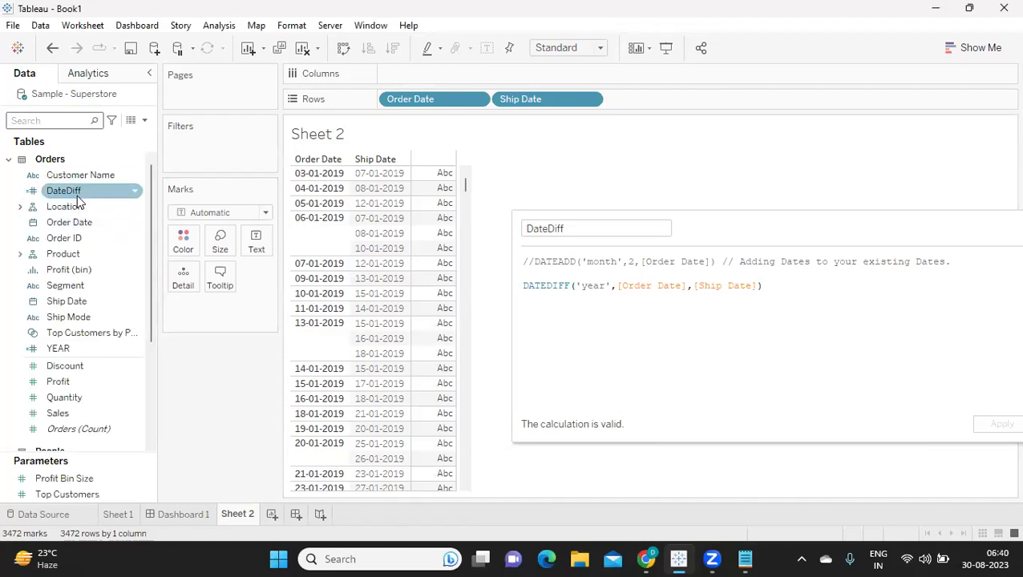
{"action": "left_click", "coordinate": [137, 193]}
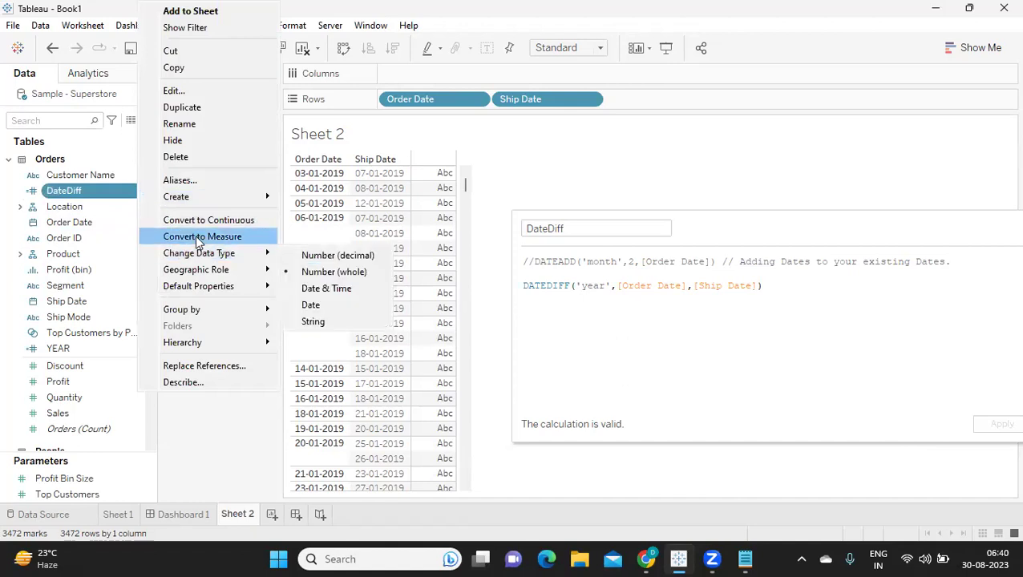
{"action": "left_click_drag", "start_coordinate": [69, 195], "coordinate": [654, 106]}
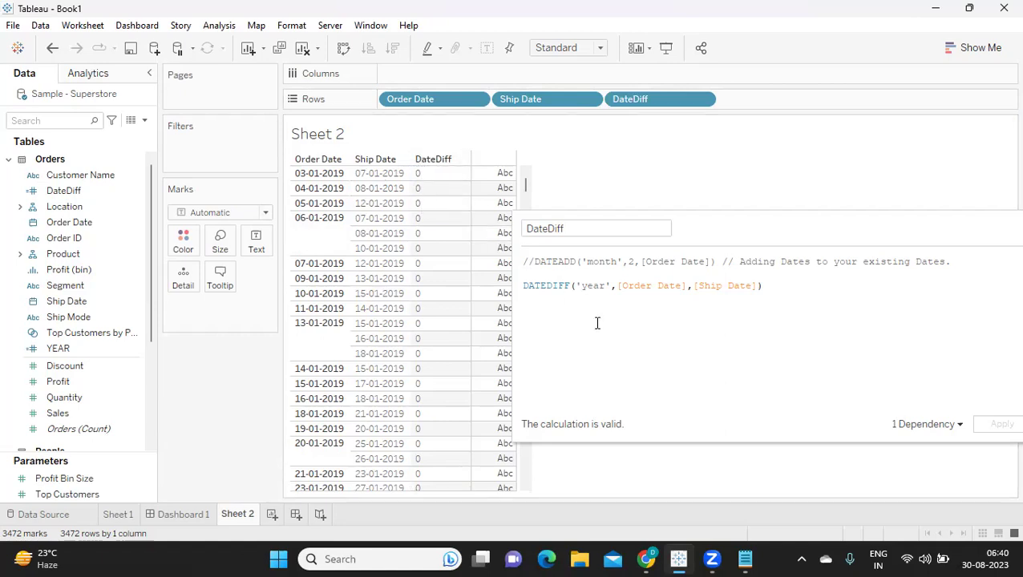
Replace 'year' with 'day' in the DATEDIFF formula and apply the change
{"action": "left_click", "coordinate": [584, 290]}
{"action": "double_click", "coordinate": [585, 287]}
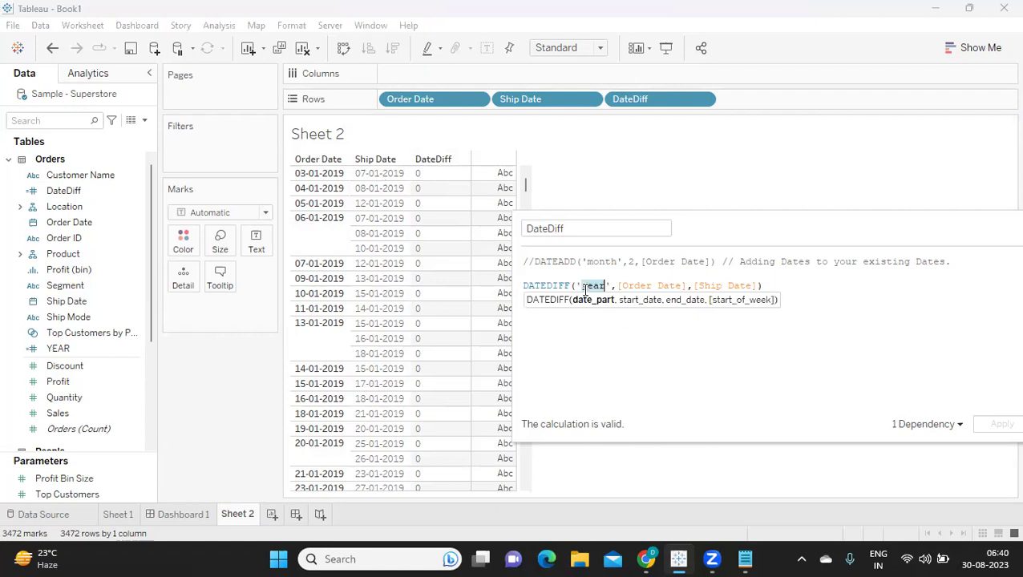
{"action": "type", "text": "day"}
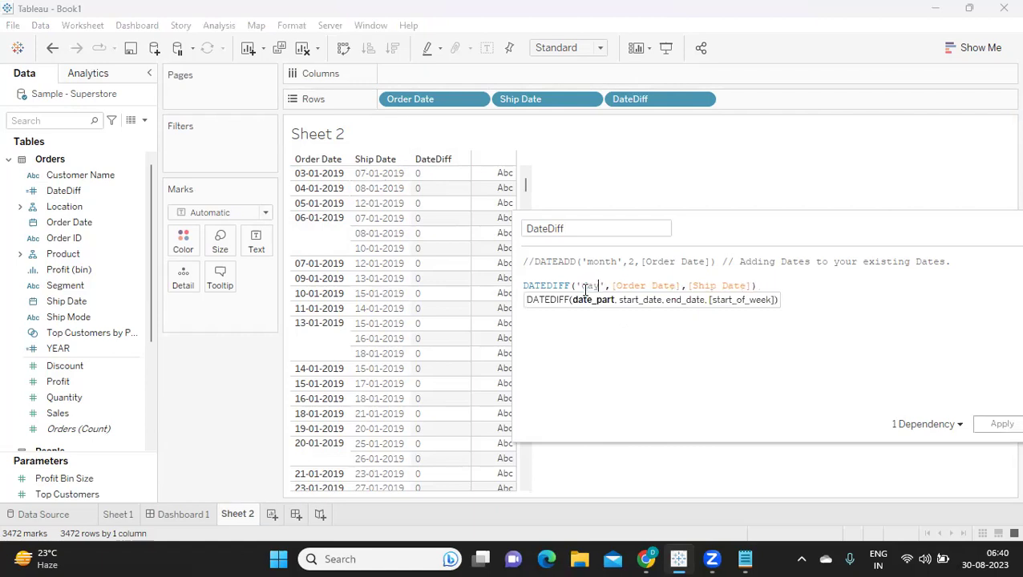
{"action": "left_click", "coordinate": [1001, 425]}
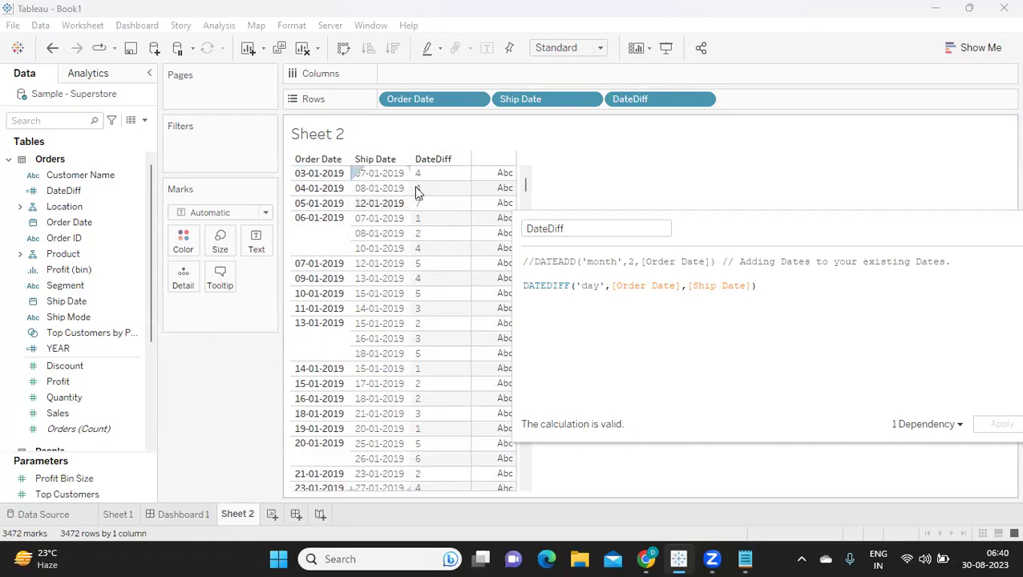
{"action": "double_click", "coordinate": [595, 286]}
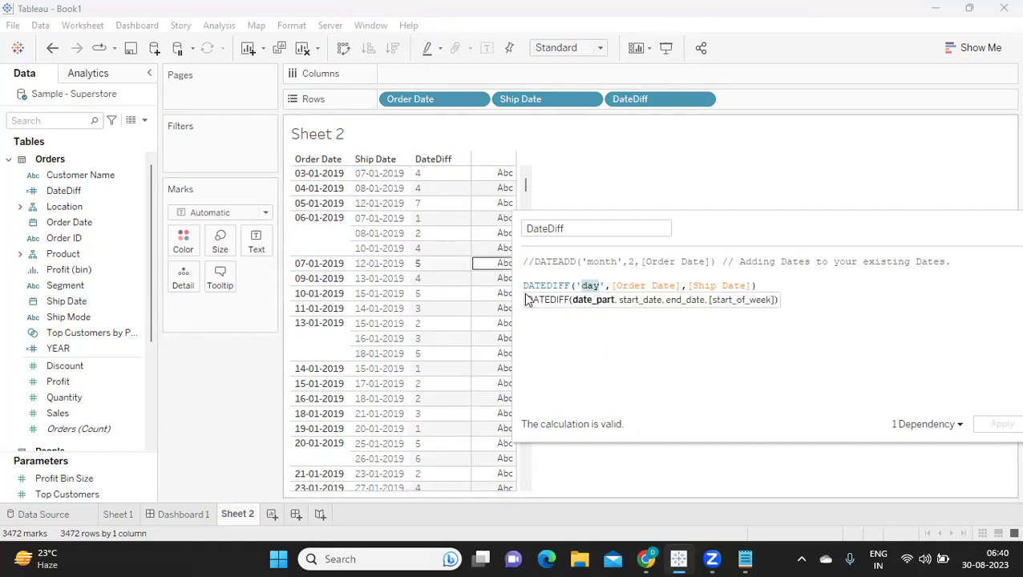
{"action": "left_click", "coordinate": [629, 322]}
{"action": "left_click_drag", "start_coordinate": [581, 286], "coordinate": [598, 286]}
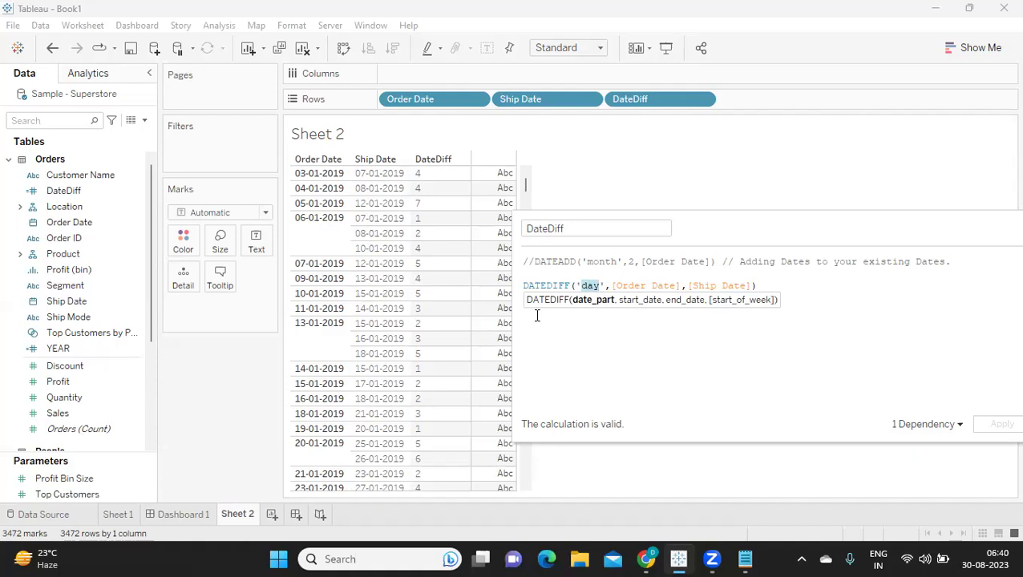
{"action": "left_click", "coordinate": [815, 286]}
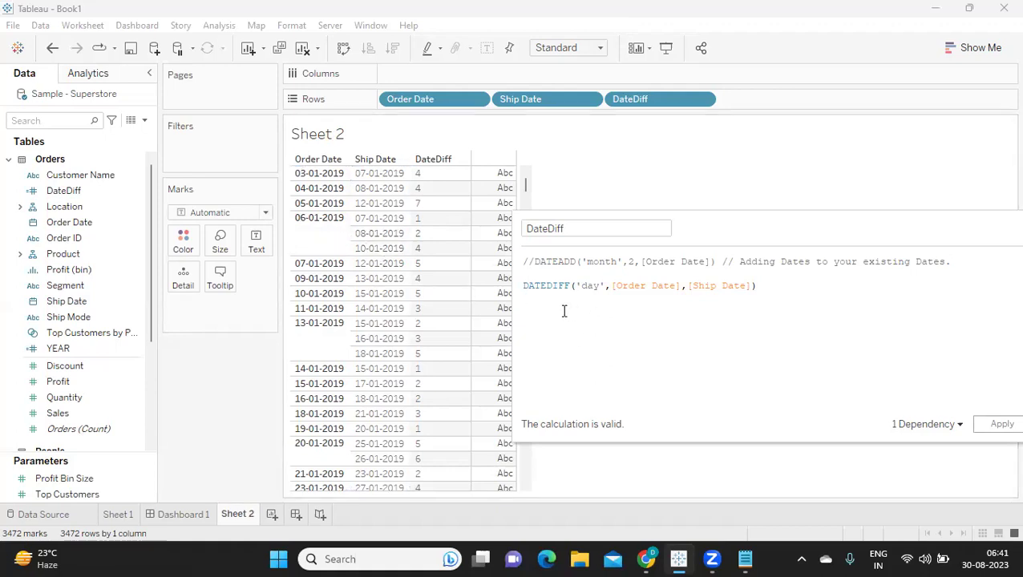
{"action": "left_click_drag", "start_coordinate": [522, 286], "coordinate": [607, 285]}
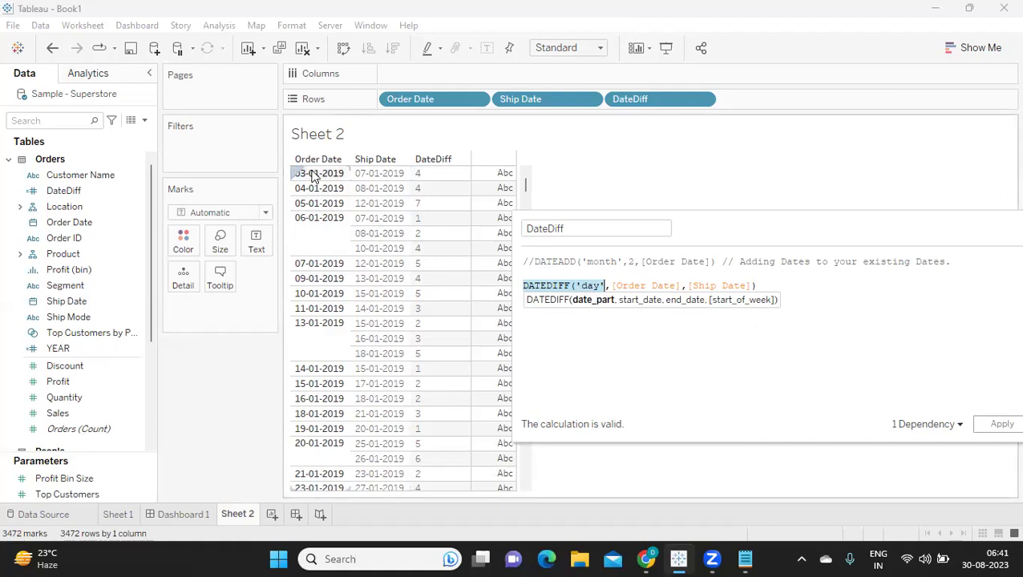
{"action": "double_click", "coordinate": [635, 285]}
{"action": "double_click", "coordinate": [717, 285]}
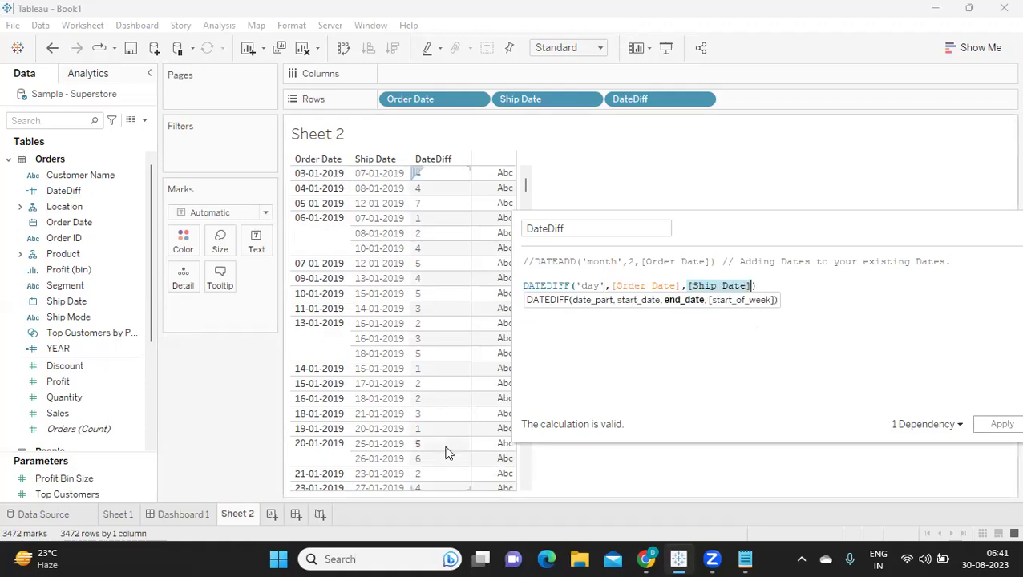
{"action": "left_click", "coordinate": [598, 336]}
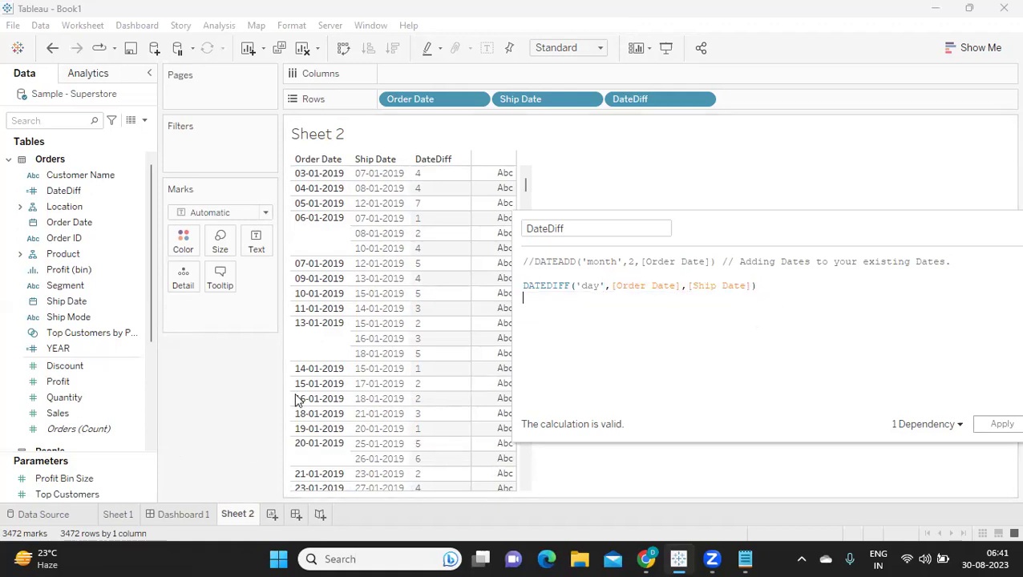
{"action": "left_click_drag", "start_coordinate": [771, 287], "coordinate": [523, 289]}
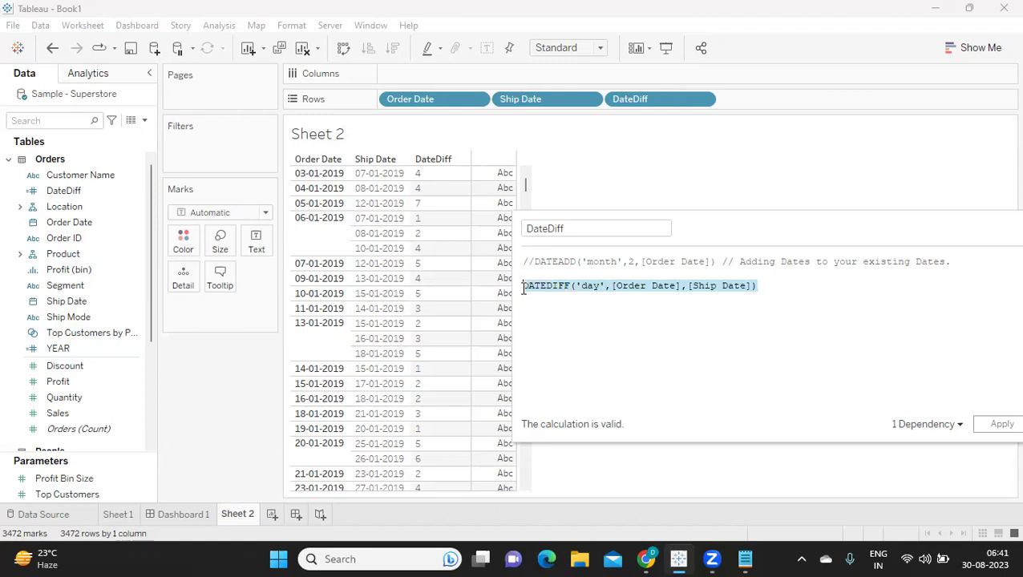
{"action": "left_click", "coordinate": [617, 315]}
{"action": "left_click", "coordinate": [589, 285]}
{"action": "double_click", "coordinate": [589, 285]}
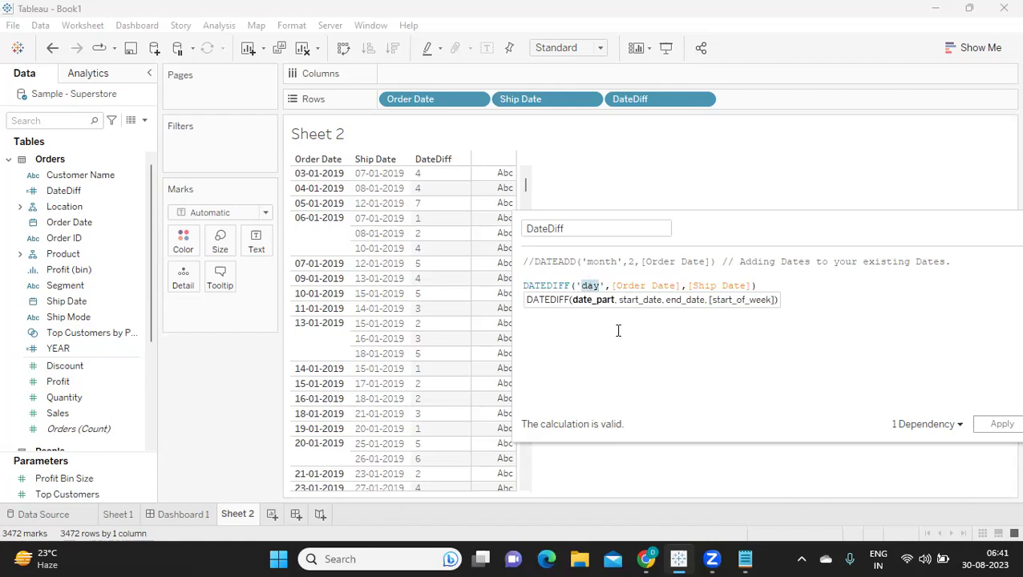
{"action": "left_click", "coordinate": [735, 290]}
{"action": "left_click_drag", "start_coordinate": [783, 285], "coordinate": [525, 285]}
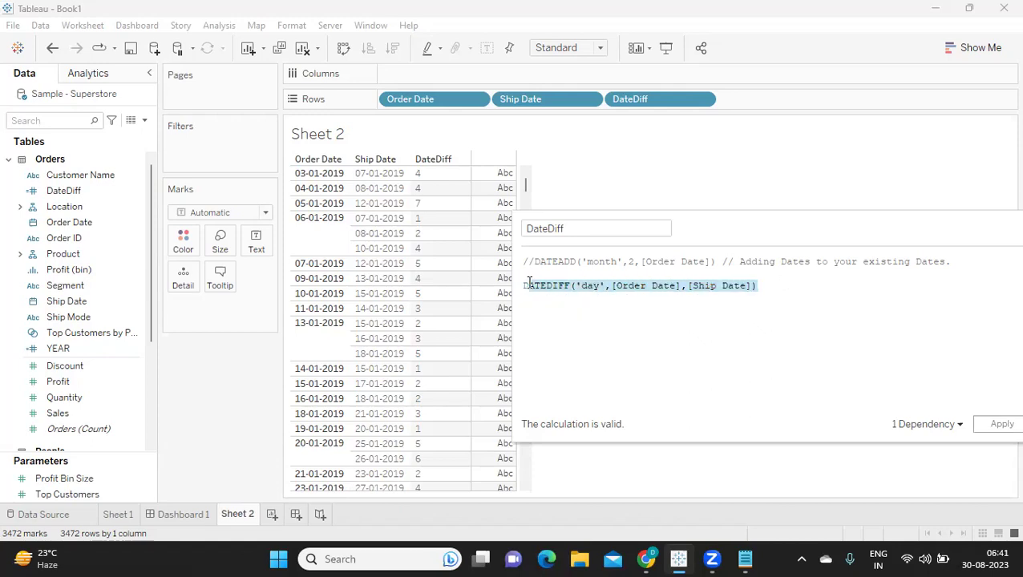
{"action": "left_click", "coordinate": [536, 302]}
{"action": "double_click", "coordinate": [535, 287]}
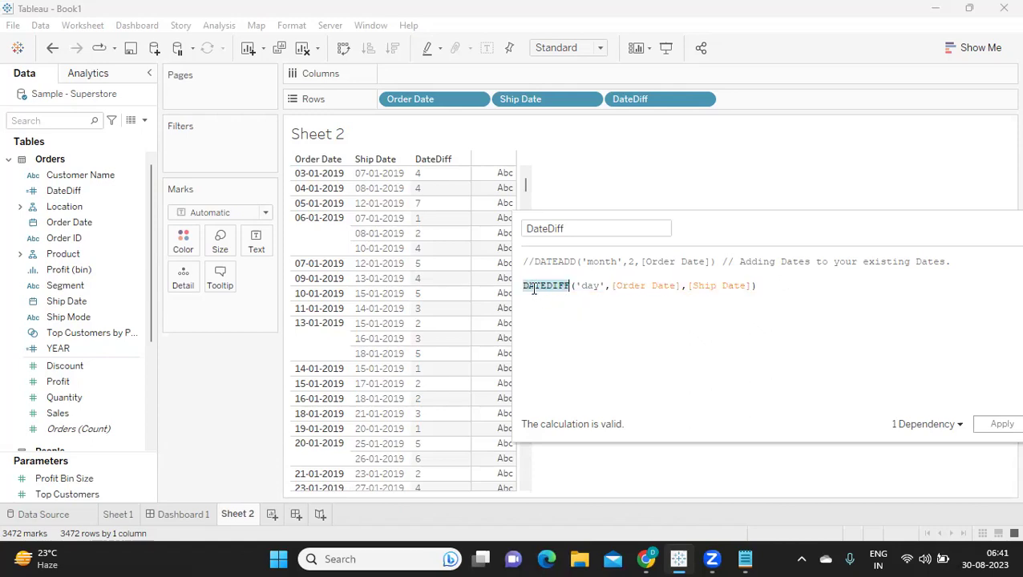
{"action": "left_click", "coordinate": [801, 286]}
Add a note line below the formula listing LASTNDAYS, LASTNMONTH and LASTNWEEKS
{"action": "key", "text": "Return"}
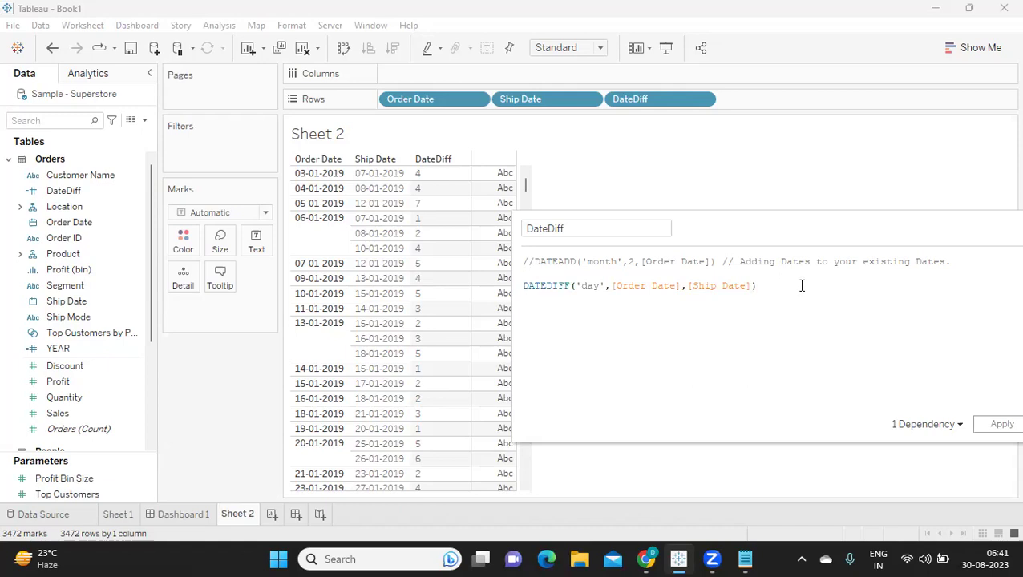
{"action": "type", "text": "Last"}
{"action": "key", "text": "Return"}
{"action": "type", "text": "N"}
{"action": "key", "text": "BackSpace"}
{"action": "key", "text": "BackSpace"}
{"action": "key", "text": "BackSpace"}
{"action": "type", "text": "NDay"}
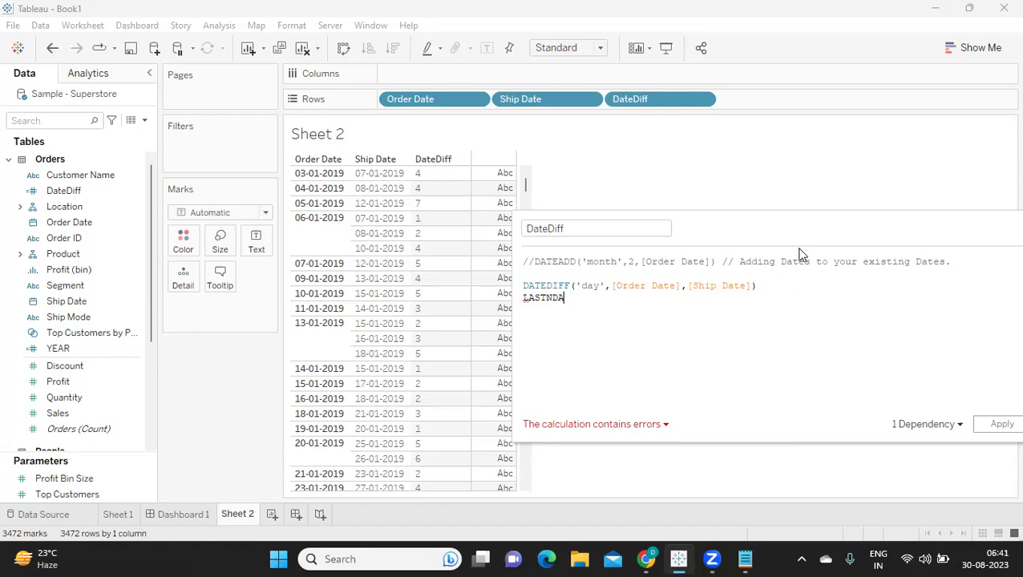
{"action": "type", "text": "YS,"}
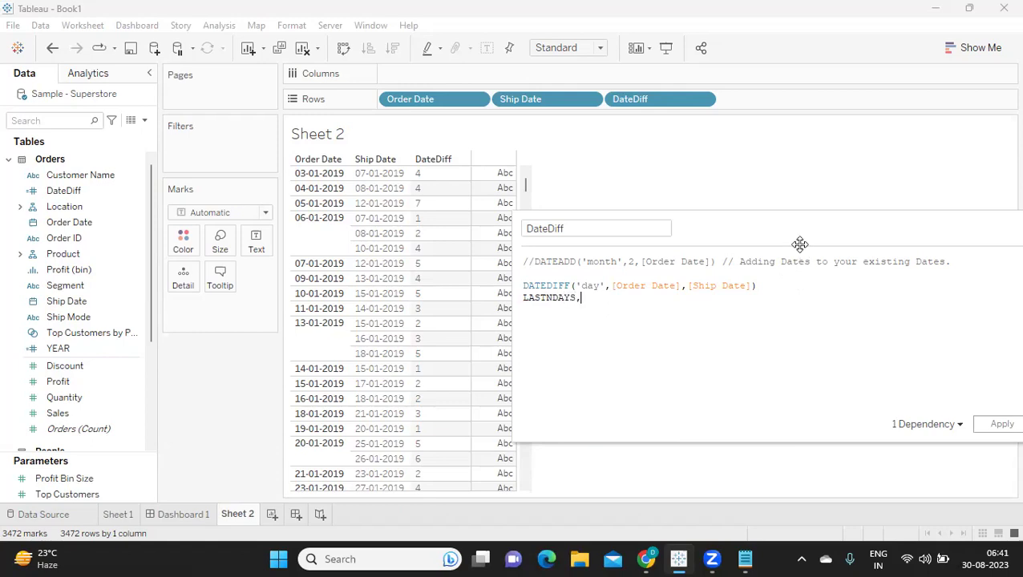
{"action": "type", "text": "LASTNMONTH"}
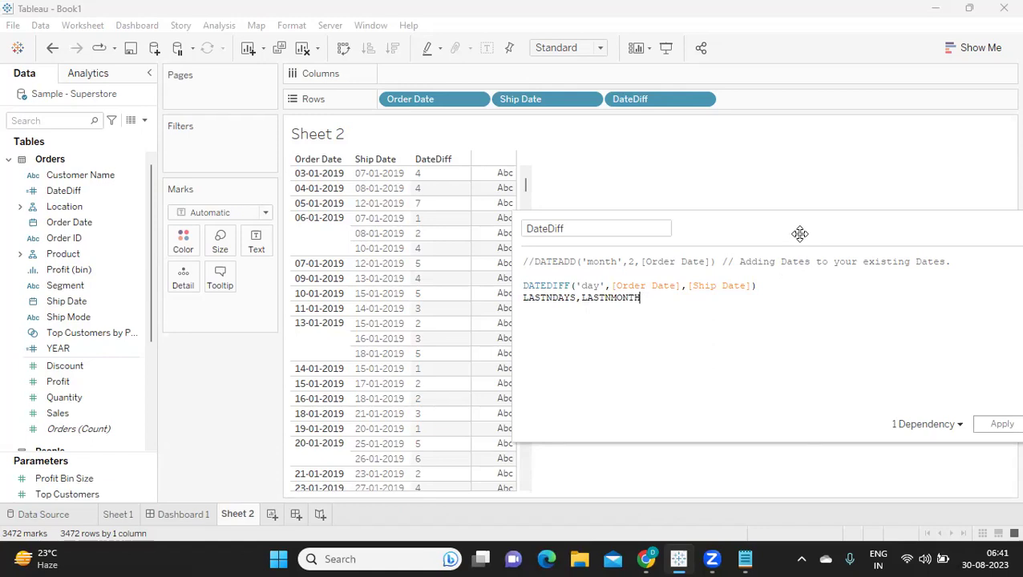
{"action": "type", "text": ",LASTNWEEKS"}
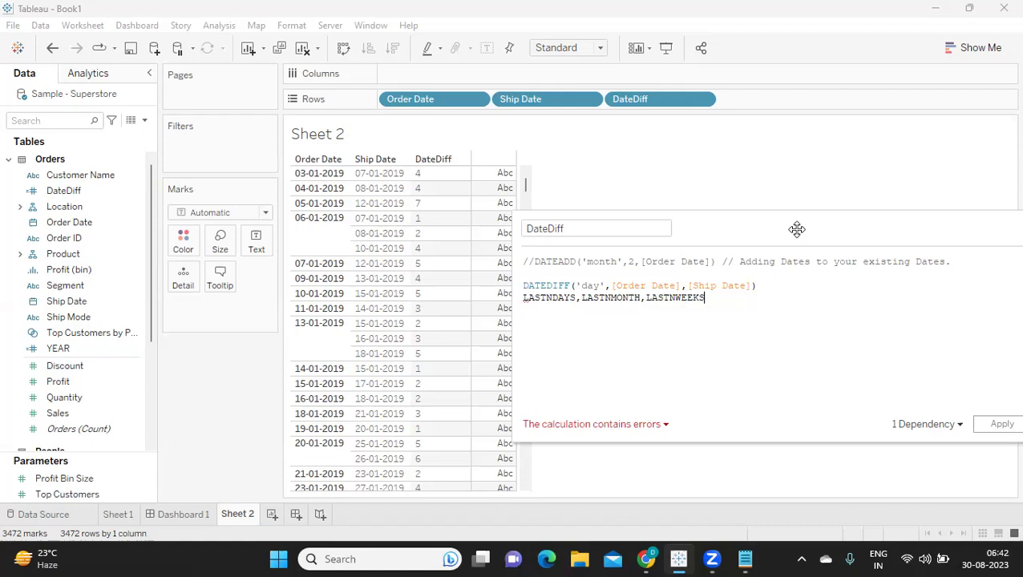
Add notes '> LAST N DAYS FROM THE DATE SELECTED BY USER' and '> LAST N DAYS FROM TODAY'
{"action": "mouse_move", "coordinate": [722, 289]}
{"action": "left_mouse_down"}
{"action": "mouse_move", "coordinate": [584, 298]}
{"action": "mouse_move", "coordinate": [553, 290]}
{"action": "mouse_move", "coordinate": [719, 298]}
{"action": "left_mouse_up"}
{"action": "left_click", "coordinate": [740, 329]}
{"action": "double_click", "coordinate": [545, 286]}
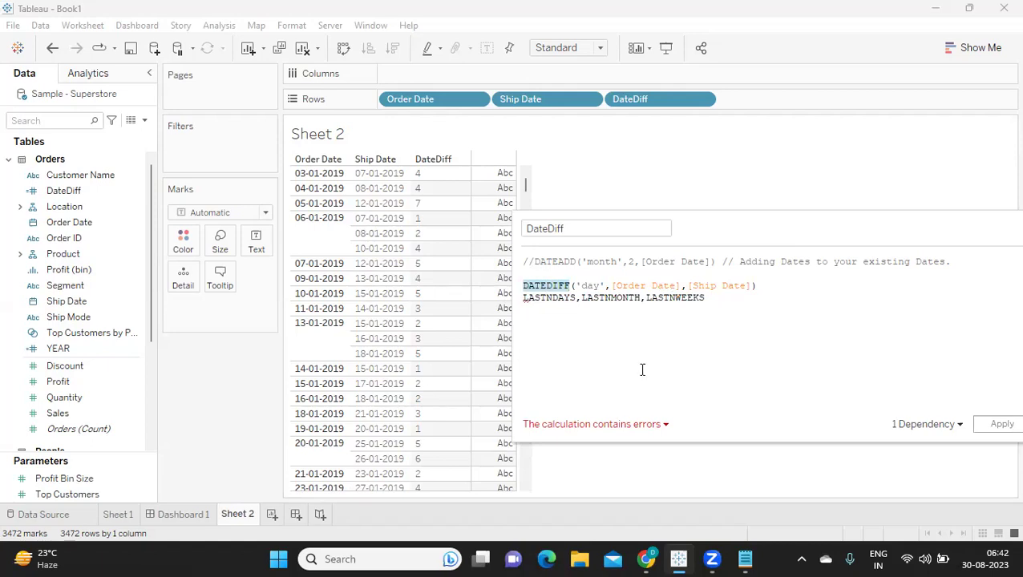
{"action": "left_click", "coordinate": [754, 299]}
{"action": "key", "text": "Return"}
{"action": "type", "text": "> L"}
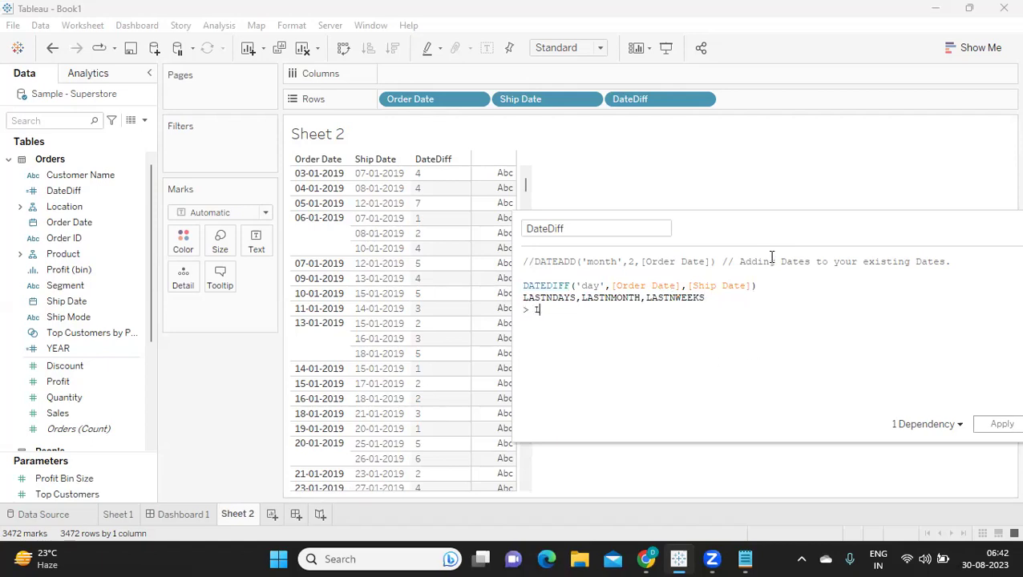
{"action": "type", "text": "AST N DAYS FROM THE DATE SELEC"}
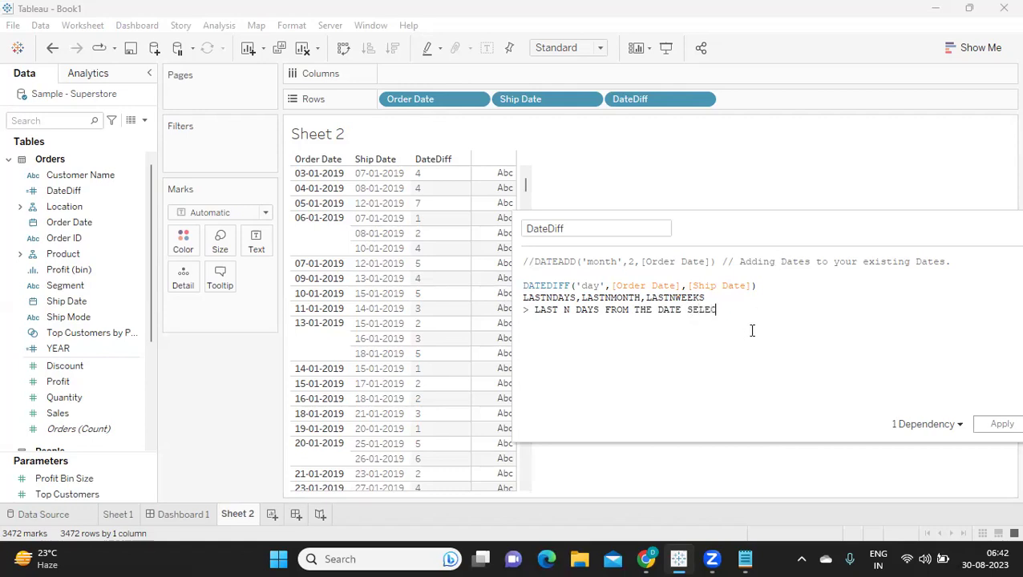
{"action": "type", "text": "TED BY USER"}
{"action": "key", "text": "Return"}
{"action": "type", "text": "> LAST N DAYS FROM TODAY"}
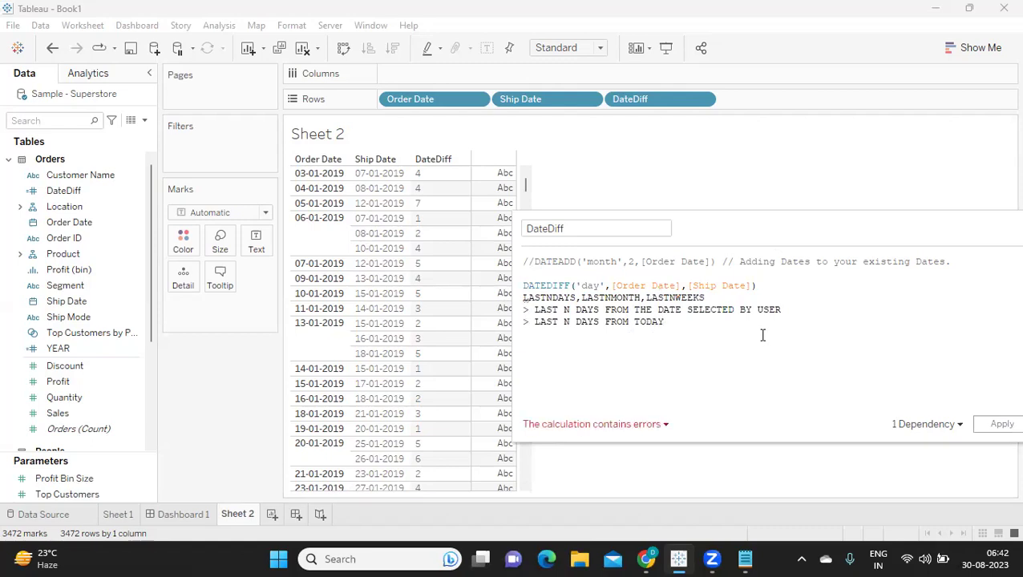
Append '--TODAY' to the formula line and '- PARAMETER' to the SELECTED BY USER note
{"action": "left_click", "coordinate": [757, 285]}
{"action": "key", "text": "BackSpace"}
{"action": "key", "text": "BackSpace"}
{"action": "type", "text": "--"}
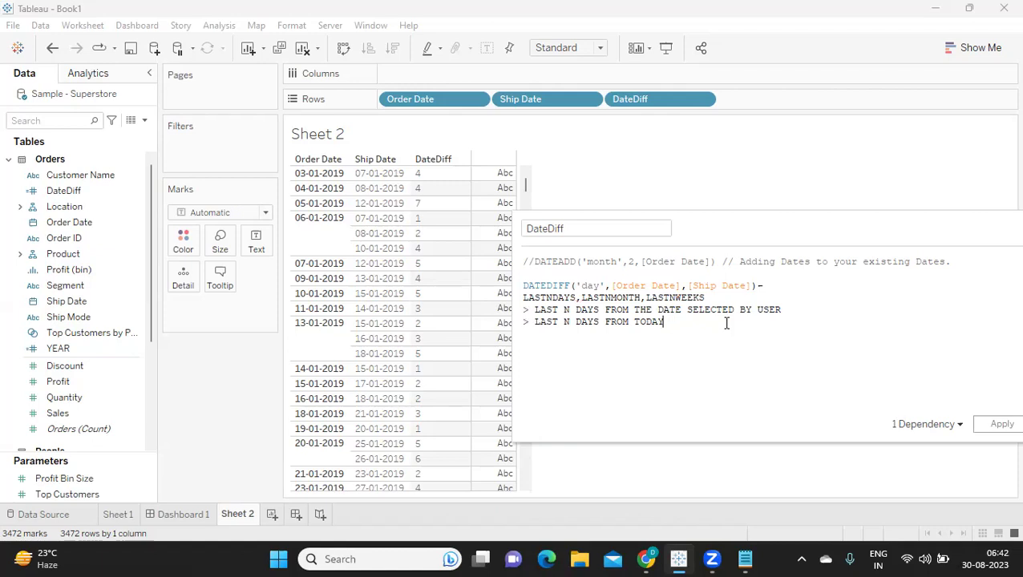
{"action": "type", "text": "TODAY"}
{"action": "left_click", "coordinate": [797, 309]}
{"action": "type", "text": "- P"}
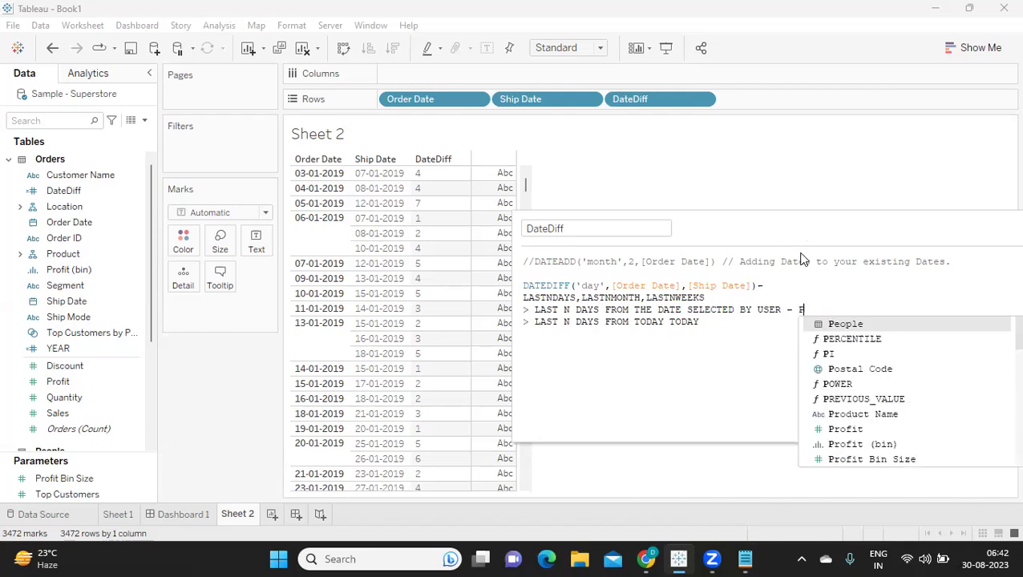
{"action": "type", "text": "ARAMETER"}
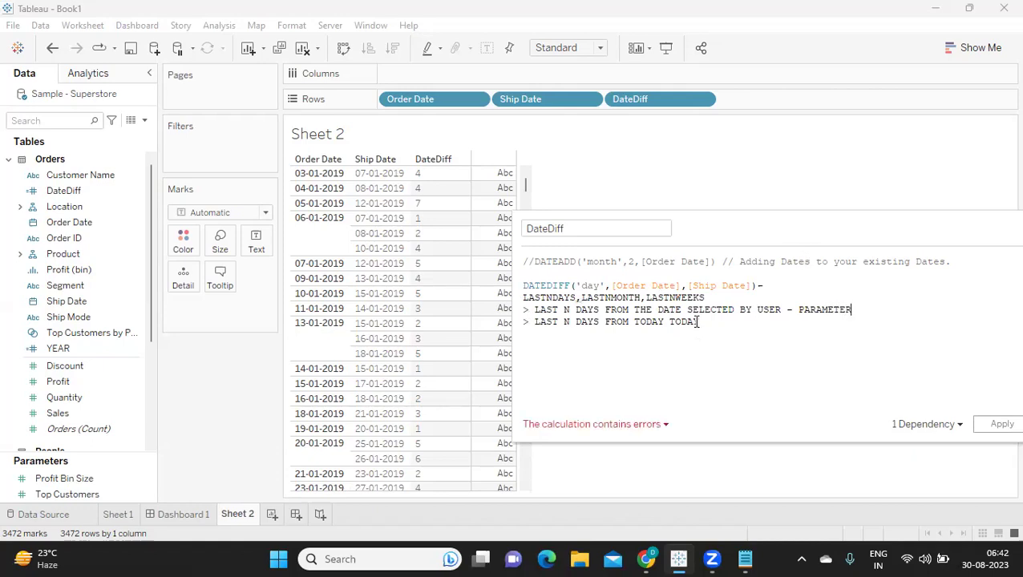
Review the two LAST N DAYS note lines and add an empty line below them
{"action": "left_click_drag", "start_coordinate": [710, 321], "coordinate": [493, 305]}
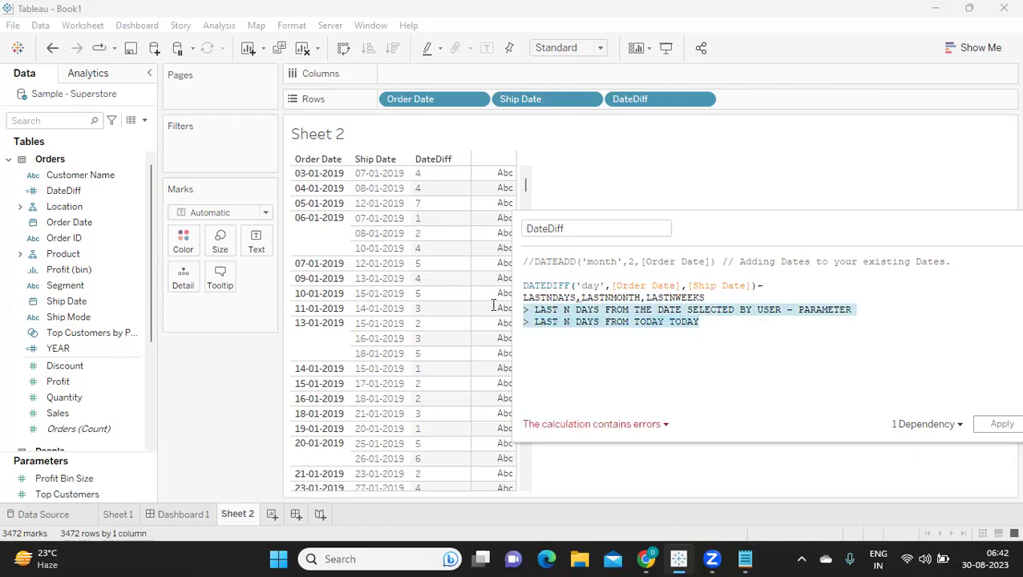
{"action": "left_click", "coordinate": [599, 328]}
{"action": "left_click_drag", "start_coordinate": [699, 321], "coordinate": [513, 297]}
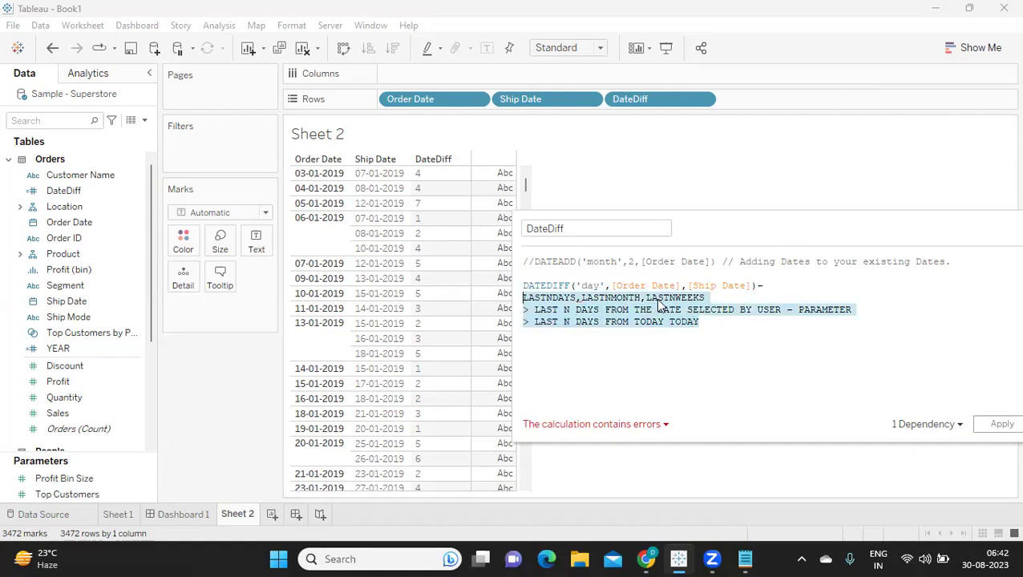
{"action": "left_click", "coordinate": [560, 320]}
{"action": "left_click_drag", "start_coordinate": [719, 322], "coordinate": [510, 300]}
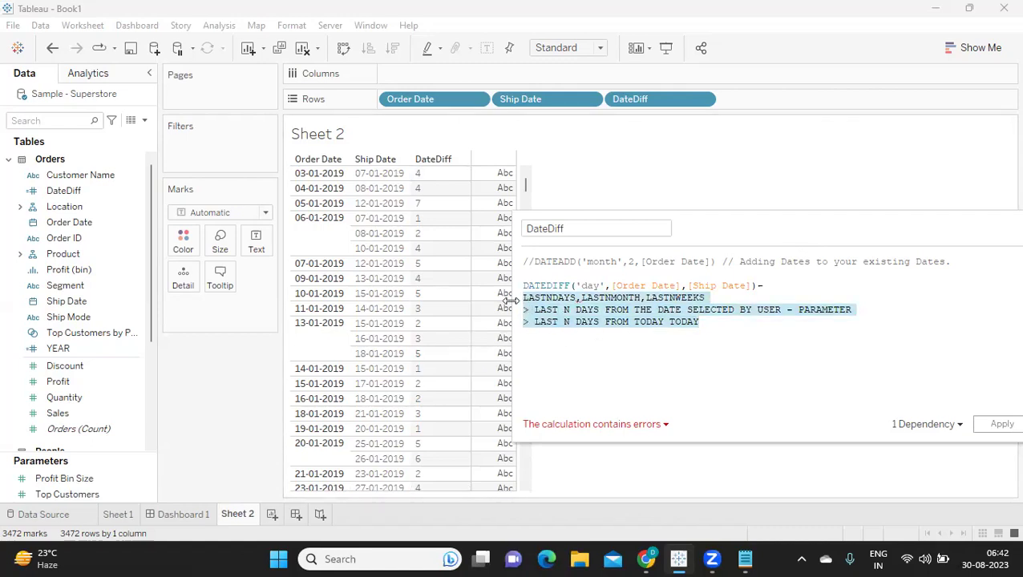
{"action": "left_click", "coordinate": [739, 325]}
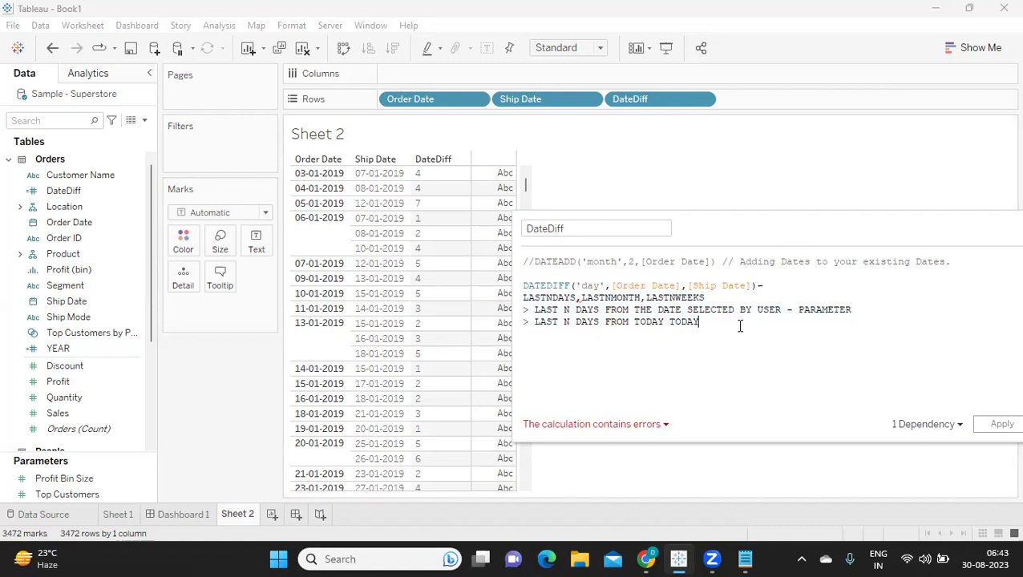
{"action": "key", "text": "Return"}
{"action": "key", "text": "Return"}
Comment out the DATEDIFF line and the three note lines with //
{"action": "left_click", "coordinate": [525, 286]}
{"action": "type", "text": "//"}
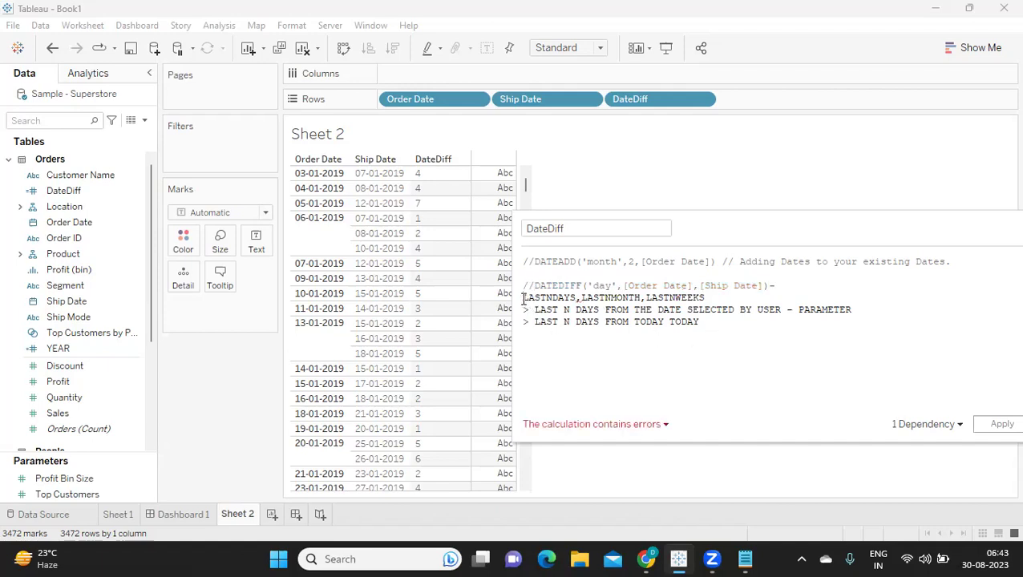
{"action": "left_click", "coordinate": [525, 297]}
{"action": "type", "text": "//"}
{"action": "left_click", "coordinate": [529, 310]}
{"action": "type", "text": "//"}
{"action": "left_click", "coordinate": [532, 322]}
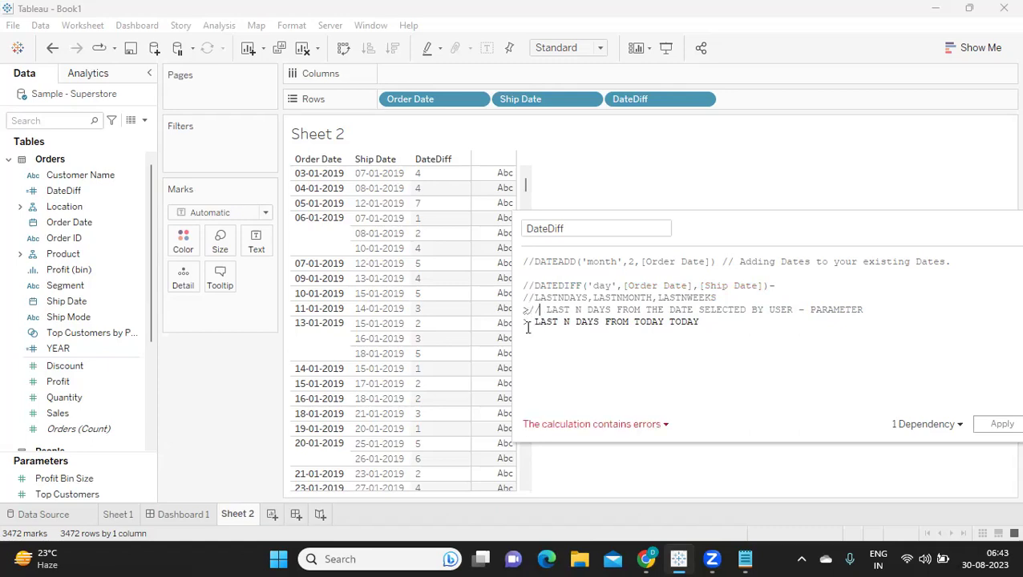
{"action": "type", "text": "//"}
Add TODAY() and NOW() on new lines below the commented notes
{"action": "key", "text": "Return"}
{"action": "key", "text": "Return"}
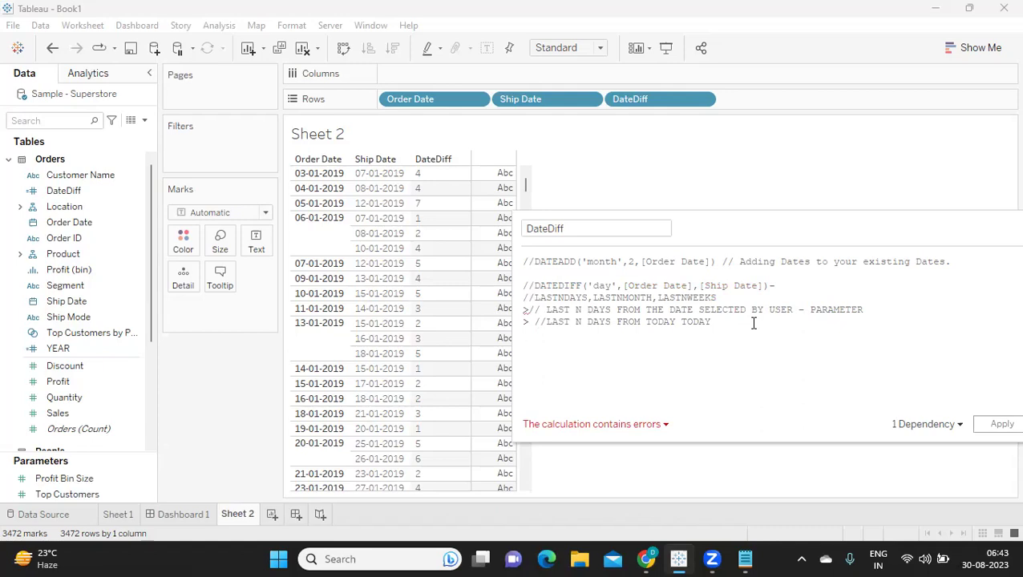
{"action": "type", "text": "TO"}
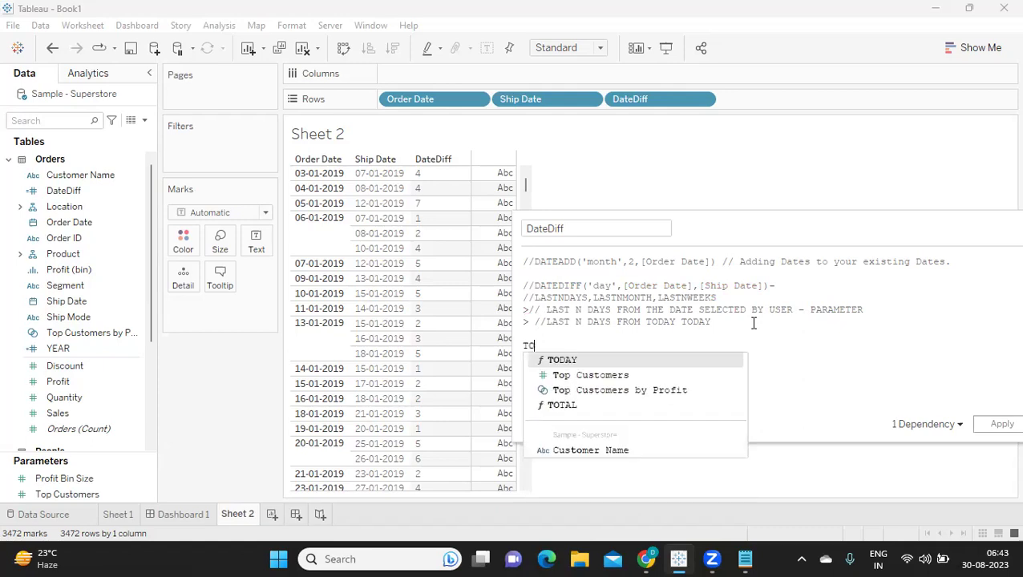
{"action": "key", "text": "Return"}
{"action": "type", "text": "NOW"}
{"action": "key", "text": "Return"}
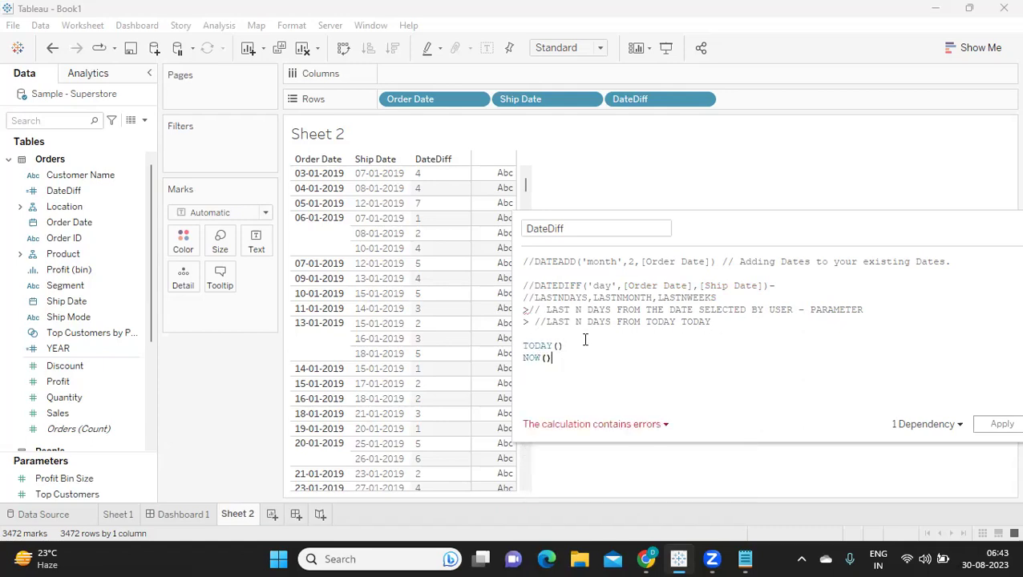
Annotate TODAY() with '-> RETURN TODAYS DATE+WITH CURRENT TIME STAMPT' notes and comment out NOW()
{"action": "left_click_drag", "start_coordinate": [553, 358], "coordinate": [520, 346]}
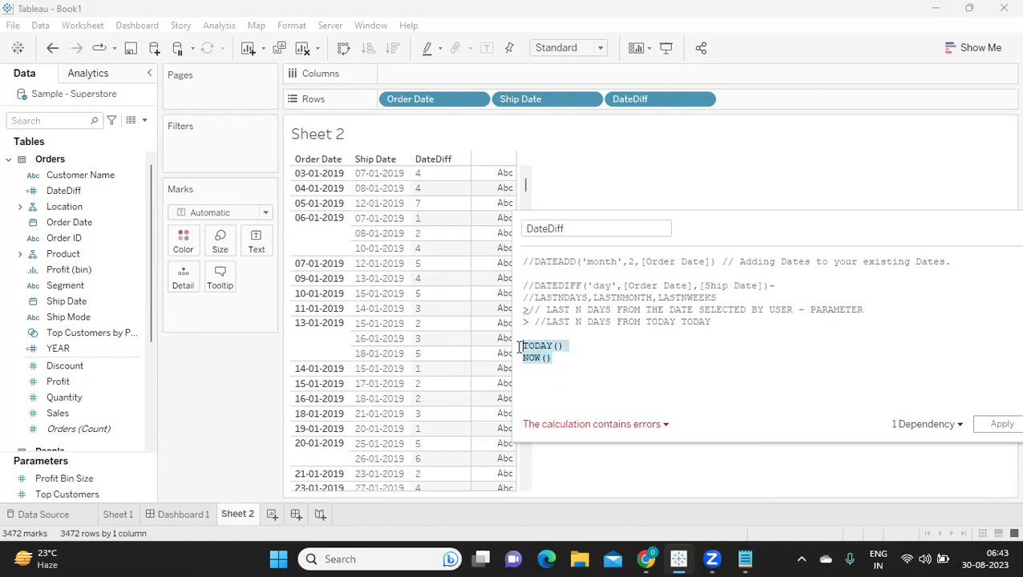
{"action": "left_click", "coordinate": [582, 381]}
{"action": "left_click", "coordinate": [585, 350]}
{"action": "type", "text": "- > "}
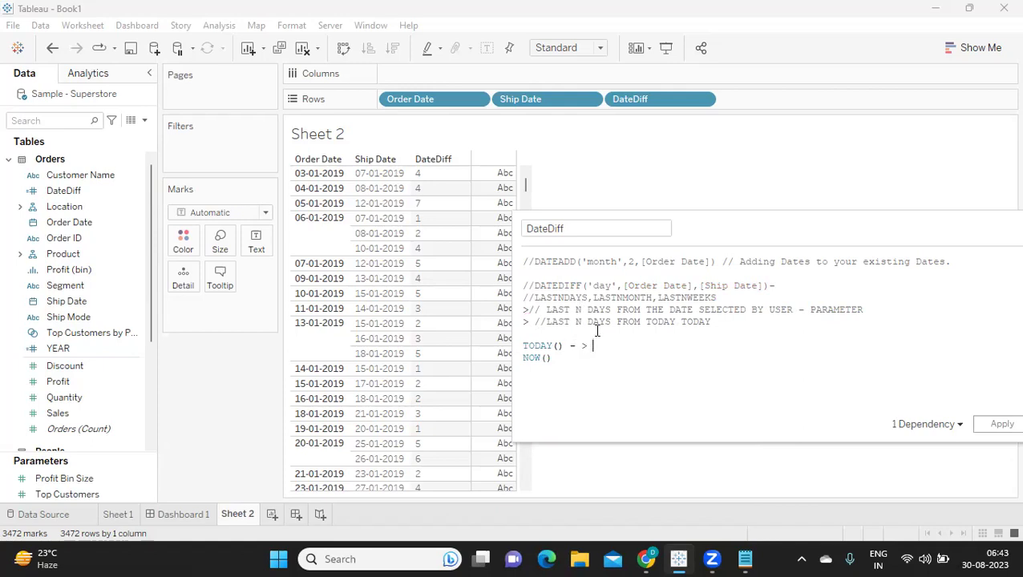
{"action": "type", "text": "RETURN TODAYS R"}
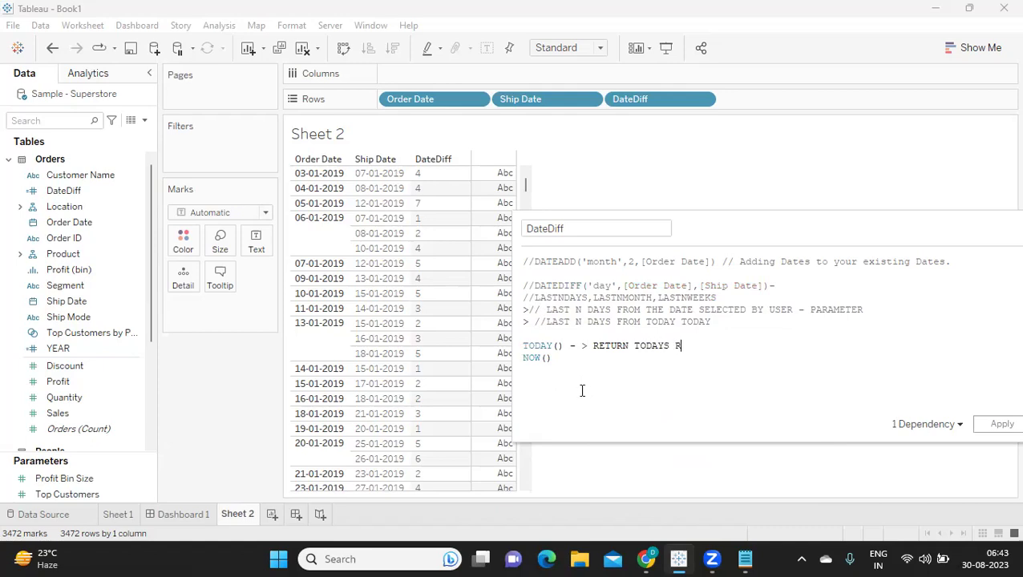
{"action": "type", "text": "ATE"}
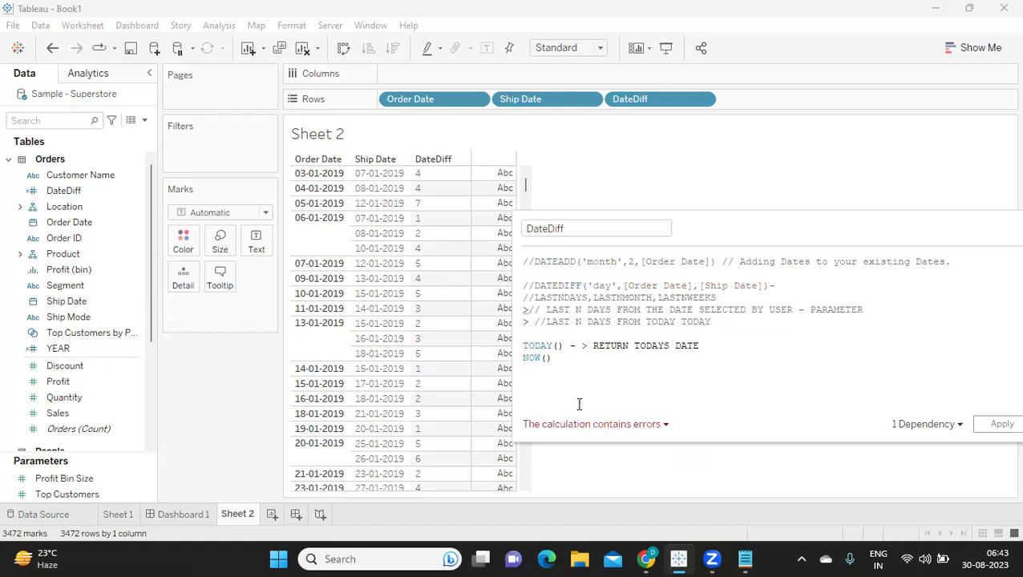
{"action": "type", "text": " -> RE"}
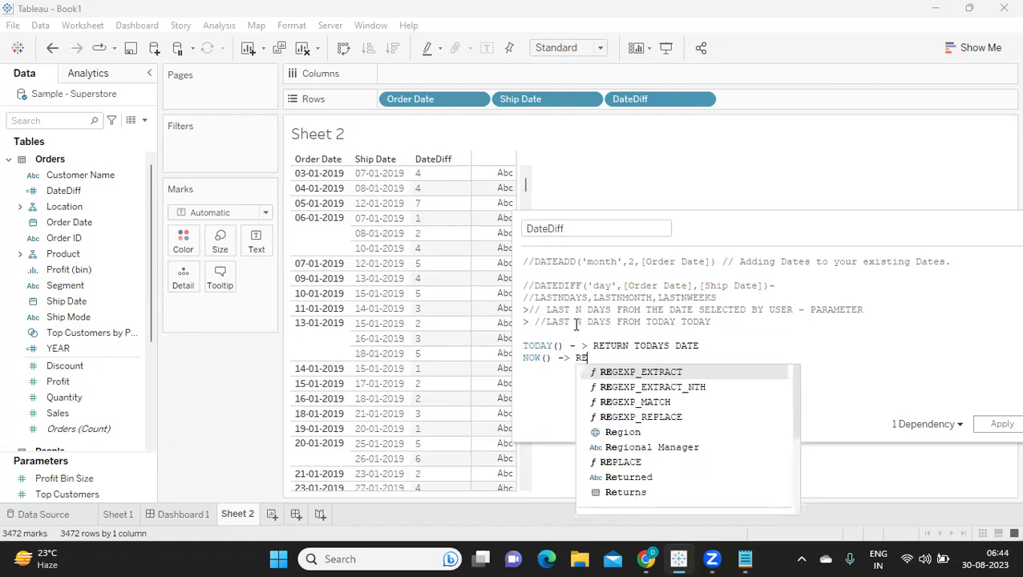
{"action": "type", "text": "TURN TOD"}
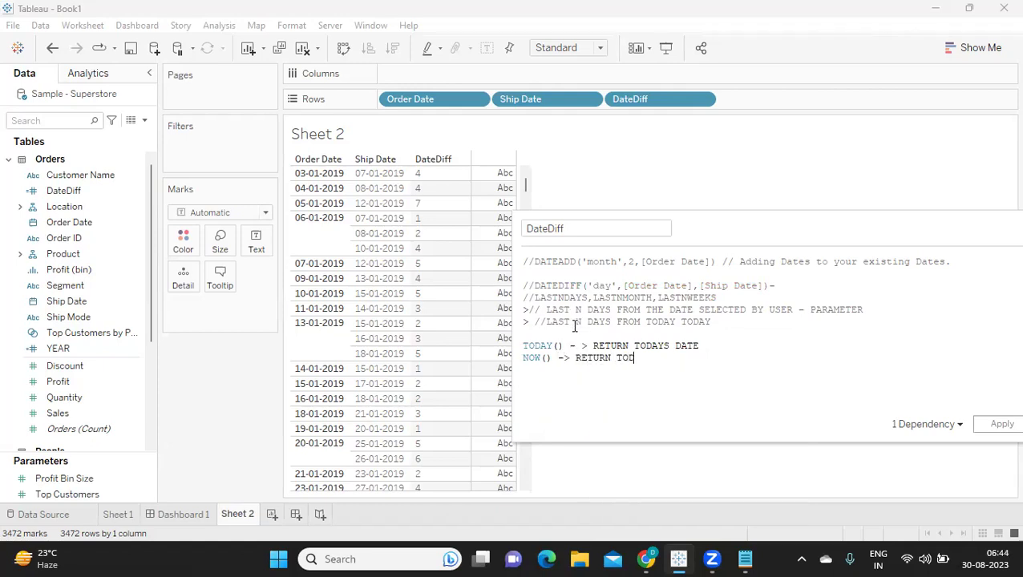
{"action": "type", "text": "AYS DATE+WITH C"}
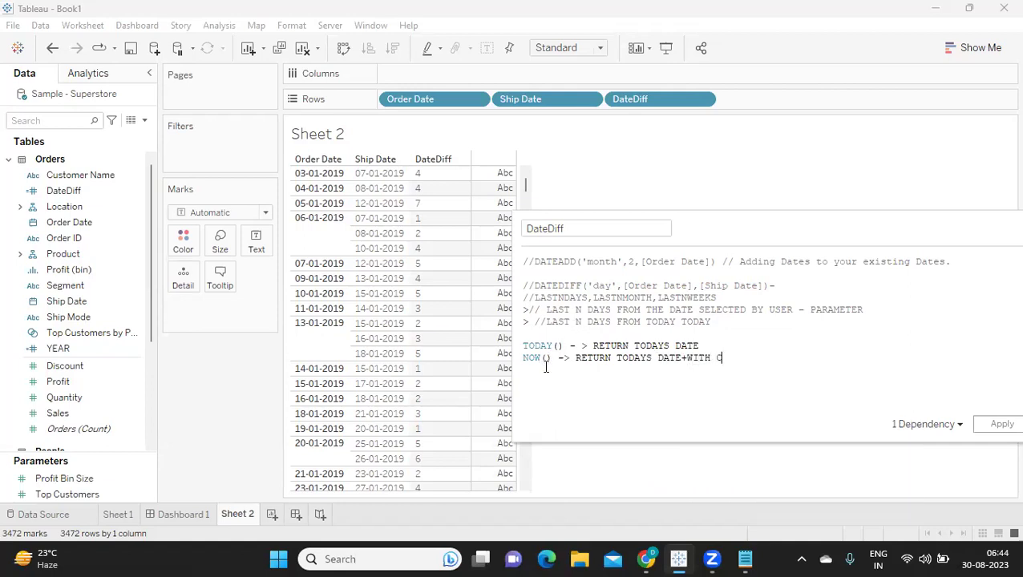
{"action": "type", "text": "URRENT TIME STAMPT"}
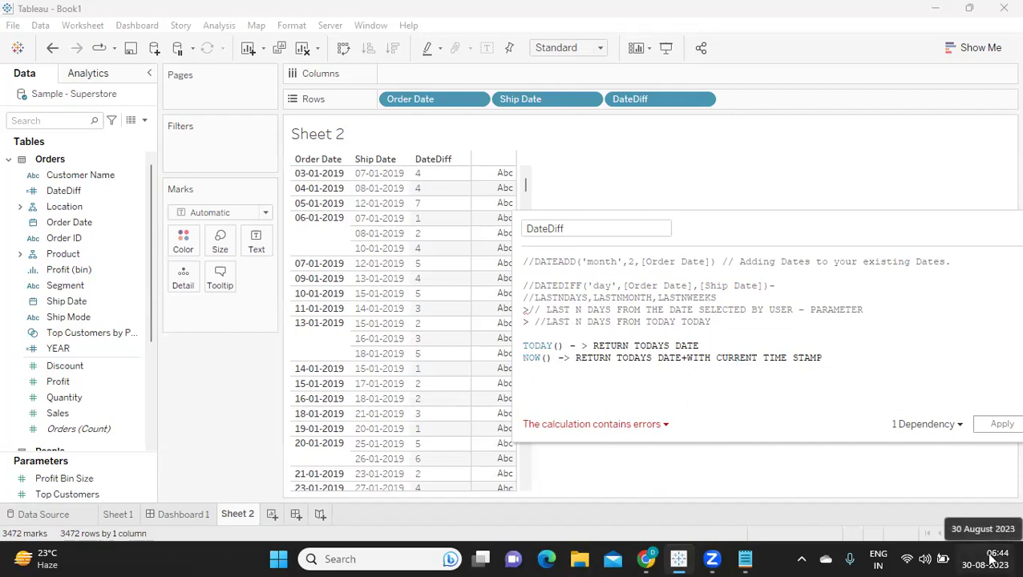
{"action": "left_click", "coordinate": [523, 358]}
{"action": "type", "text": "//"}
{"action": "left_click", "coordinate": [566, 346]}
Comment out the note after TODAY() and the LAST N DAYS lines, then apply to show 30-08-2023
{"action": "type", "text": "//"}
{"action": "left_click", "coordinate": [995, 425]}
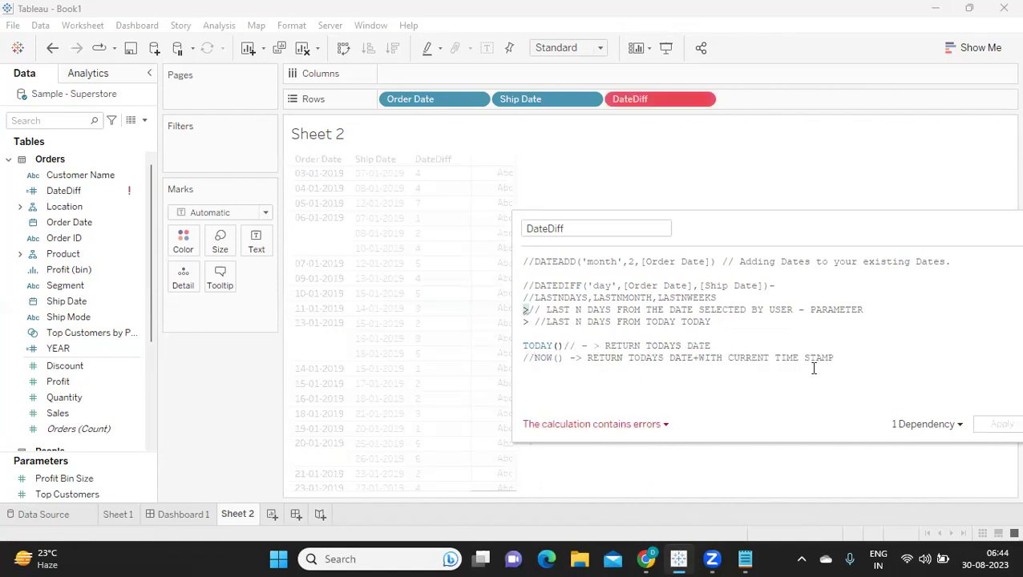
{"action": "left_click", "coordinate": [593, 368]}
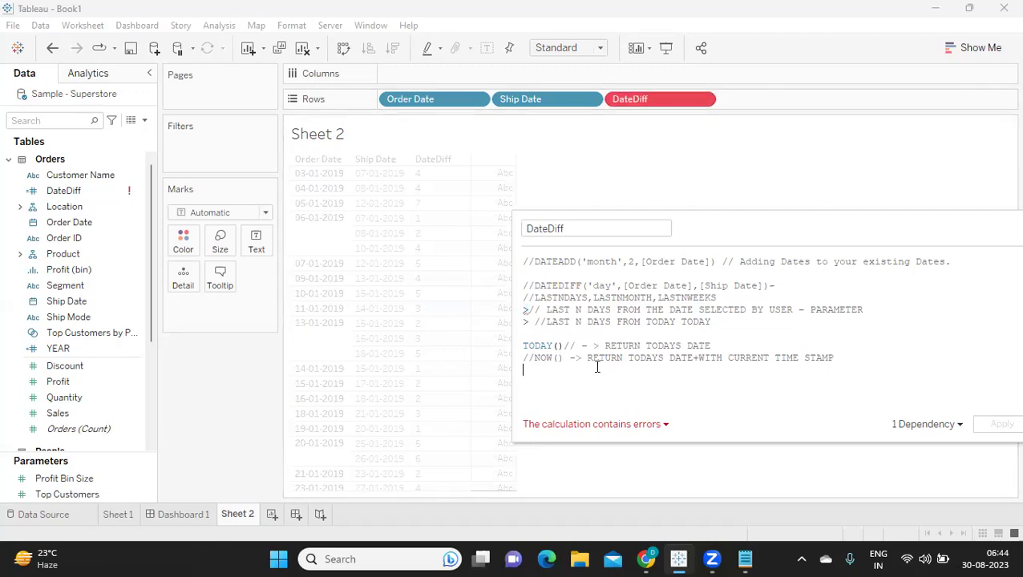
{"action": "left_click", "coordinate": [522, 310]}
{"action": "type", "text": "//"}
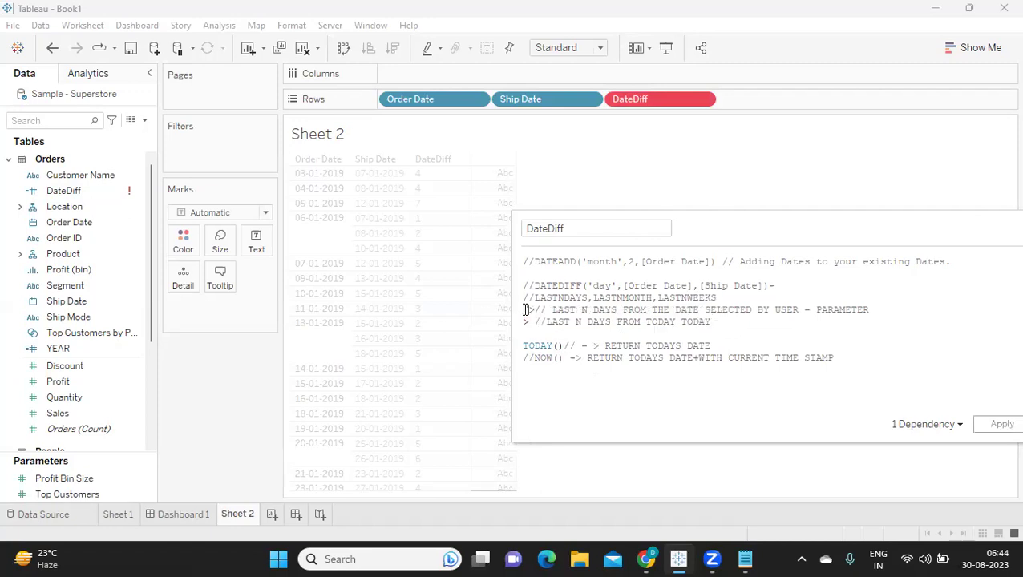
{"action": "type", "text": "//"}
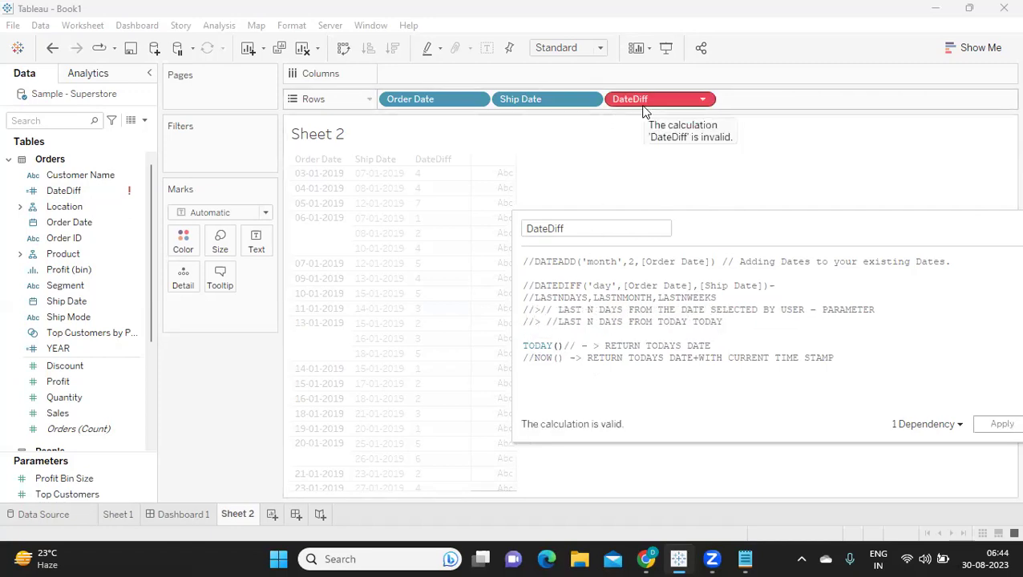
{"action": "left_click", "coordinate": [1000, 424]}
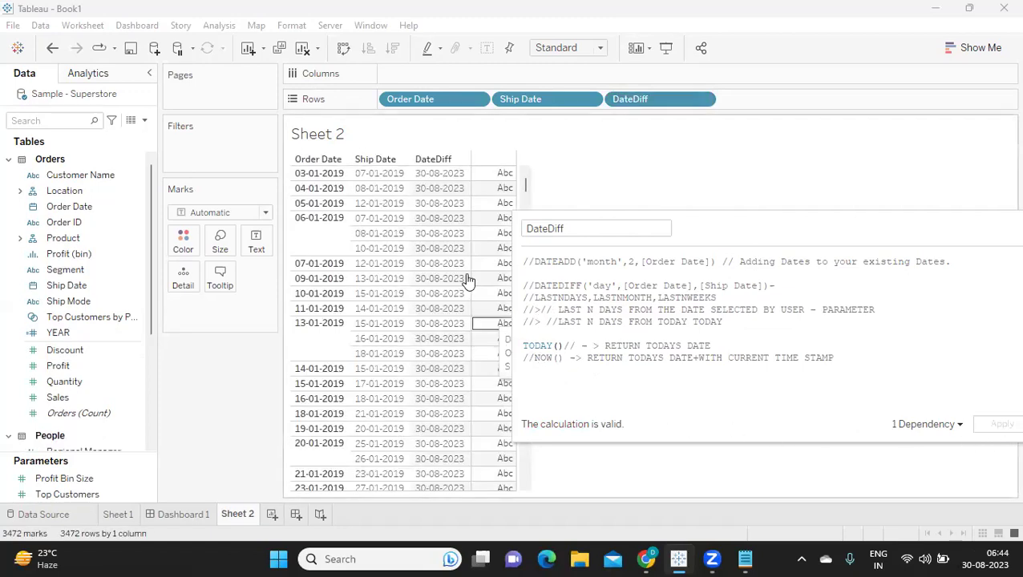
{"action": "double_click", "coordinate": [540, 346]}
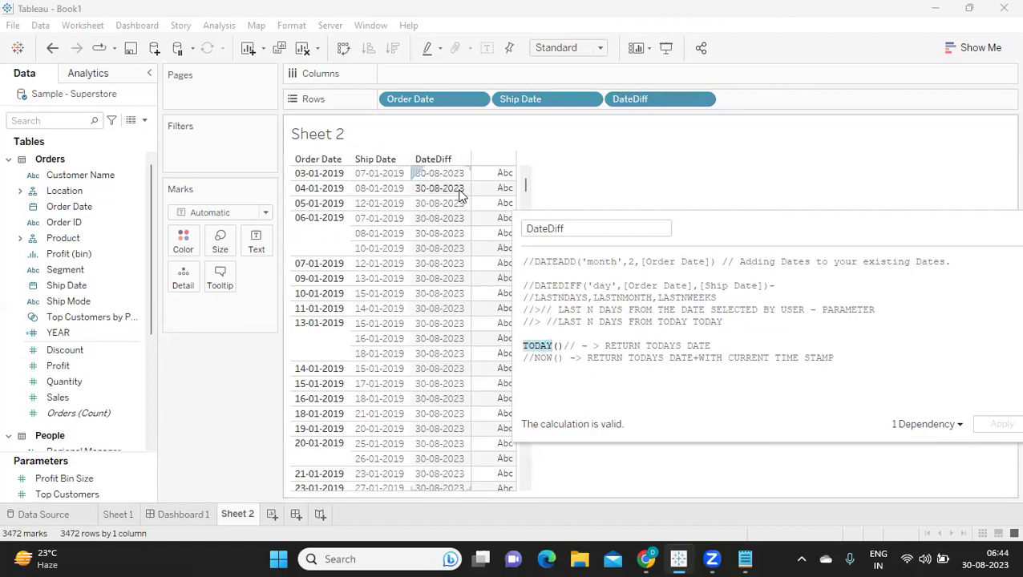
Comment out TODAY(), uncomment NOW(), comment its note, and apply the calculation
{"action": "left_click", "coordinate": [524, 345]}
{"action": "type", "text": "//"}
{"action": "left_click", "coordinate": [529, 359]}
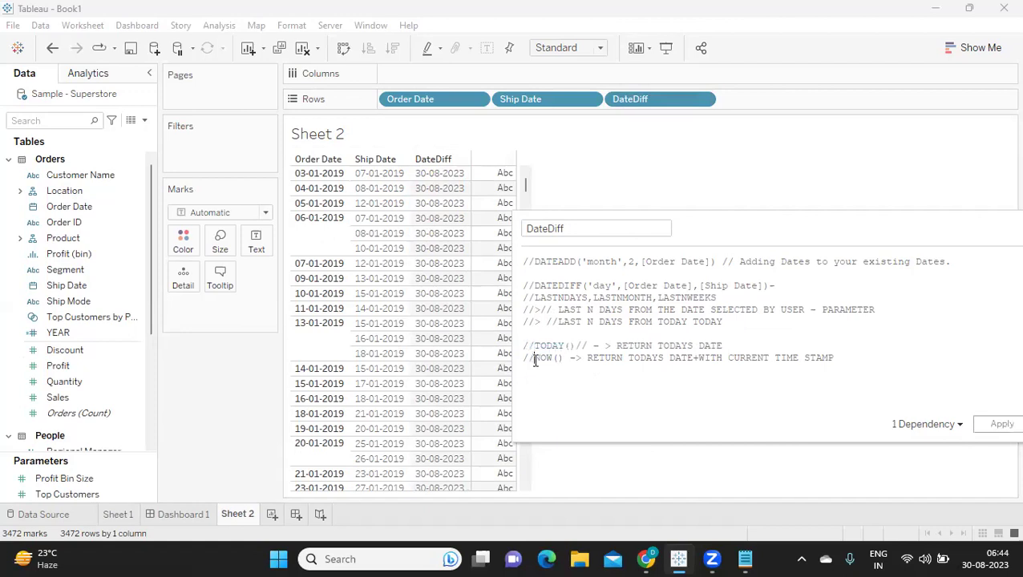
{"action": "key", "text": "BackSpace"}
{"action": "key", "text": "BackSpace"}
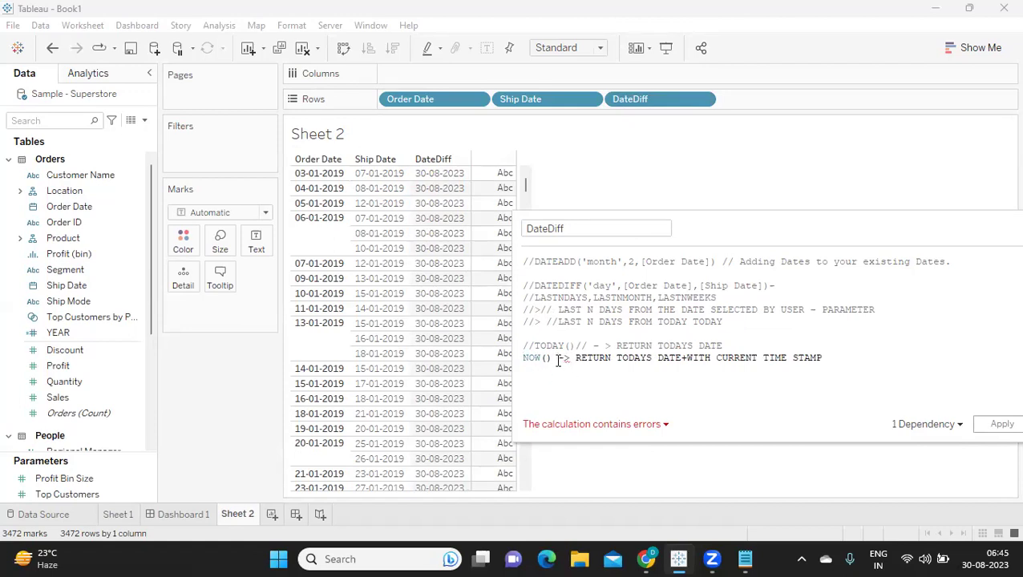
{"action": "type", "text": "//"}
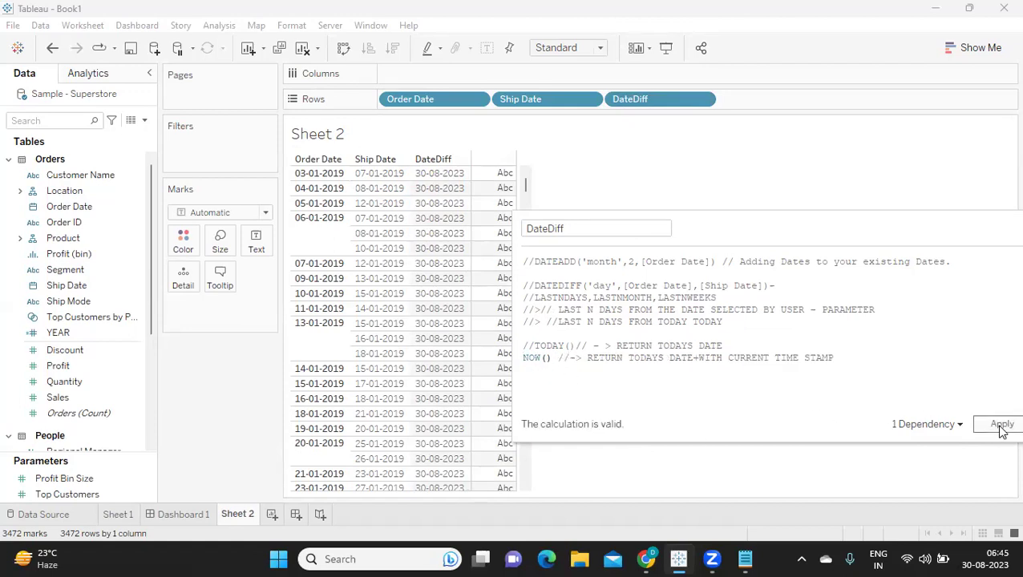
{"action": "left_click", "coordinate": [1000, 425]}
{"action": "left_click_drag", "start_coordinate": [771, 237], "coordinate": [819, 179]}
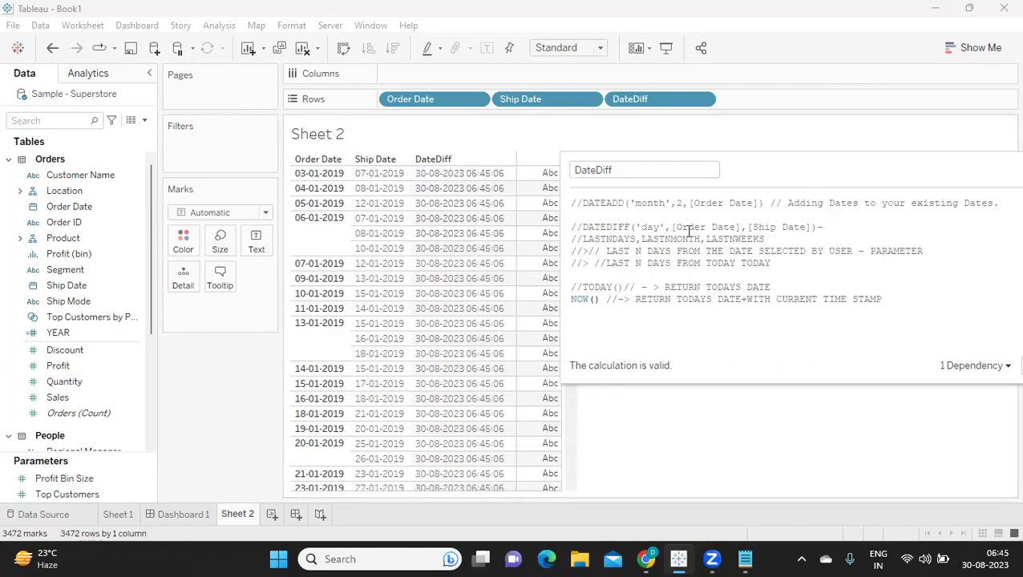
Highlight NOW(), the commented TODAY() and DATEDIFF in the formula to compare them
{"action": "left_click_drag", "start_coordinate": [571, 300], "coordinate": [599, 301]}
{"action": "double_click", "coordinate": [597, 287]}
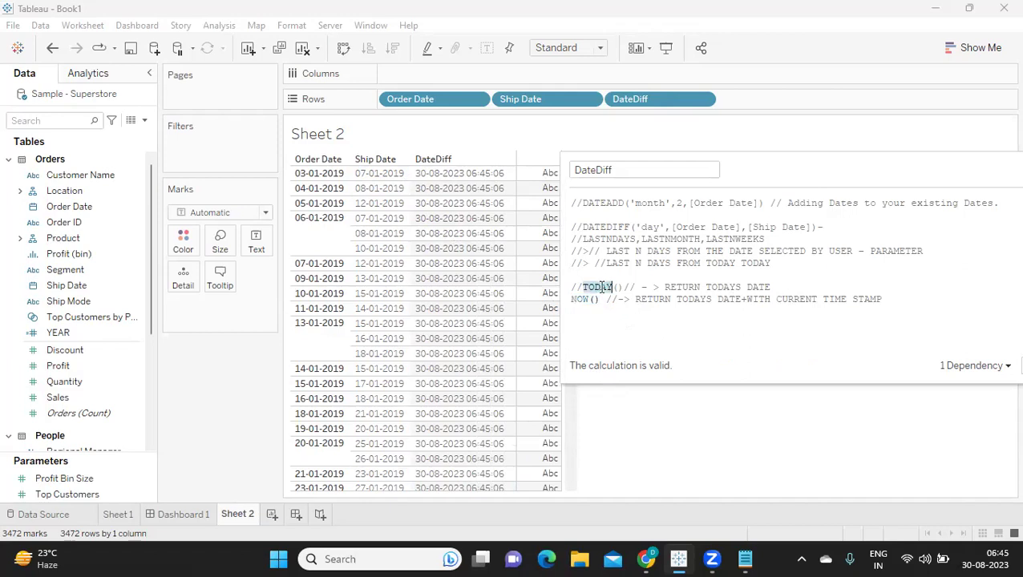
{"action": "left_click", "coordinate": [610, 338]}
{"action": "left_click_drag", "start_coordinate": [624, 287], "coordinate": [585, 288]}
{"action": "double_click", "coordinate": [610, 227]}
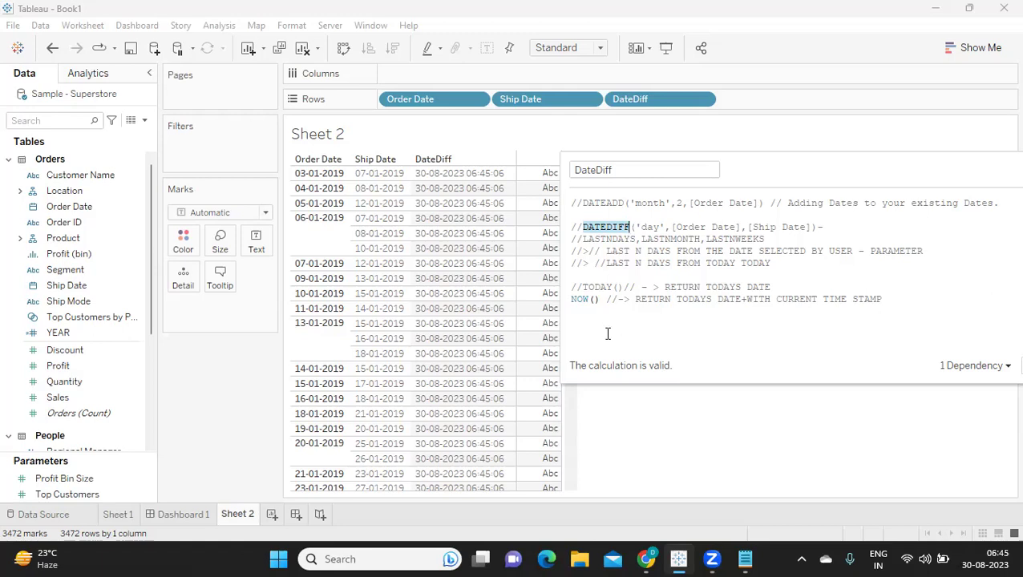
{"action": "left_click", "coordinate": [613, 299]}
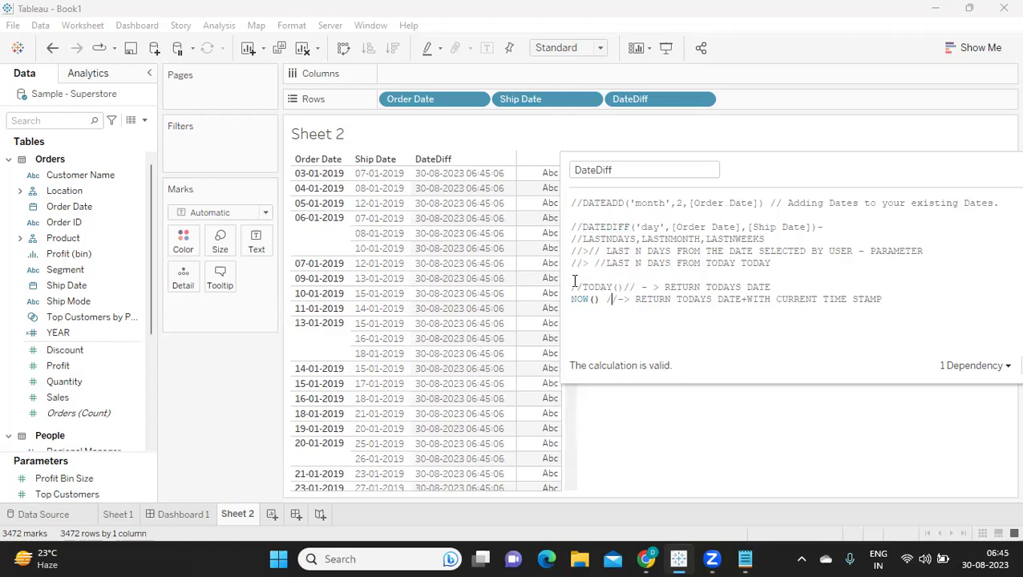
{"action": "left_click_drag", "start_coordinate": [581, 287], "coordinate": [623, 287]}
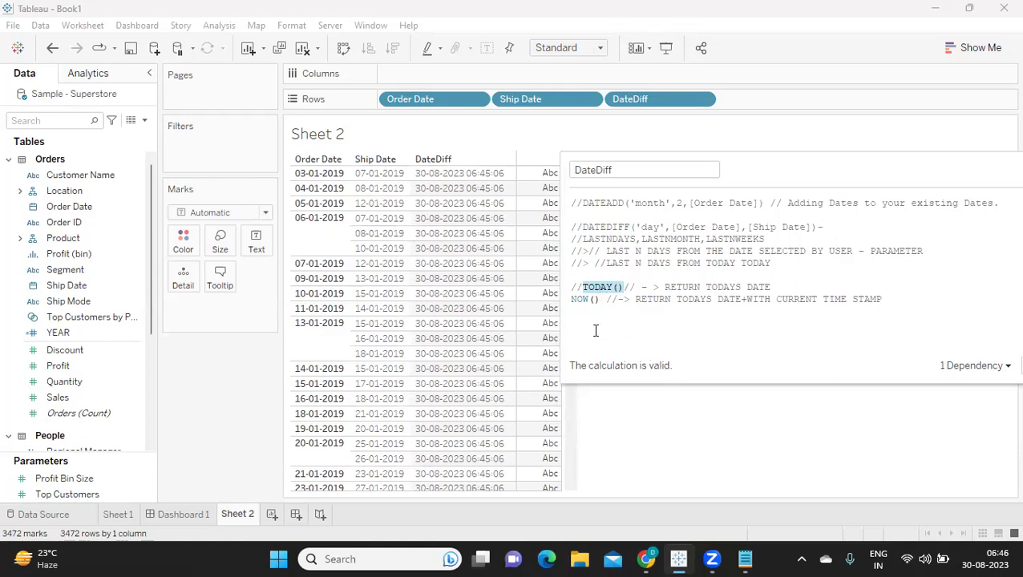
Add CURRENT MONTH, YEAR, WEEK, DAY and QUARTER note lines below the DateDiff formula
{"action": "left_click", "coordinate": [593, 328]}
{"action": "type", "text": "CURRENT MONTH"}
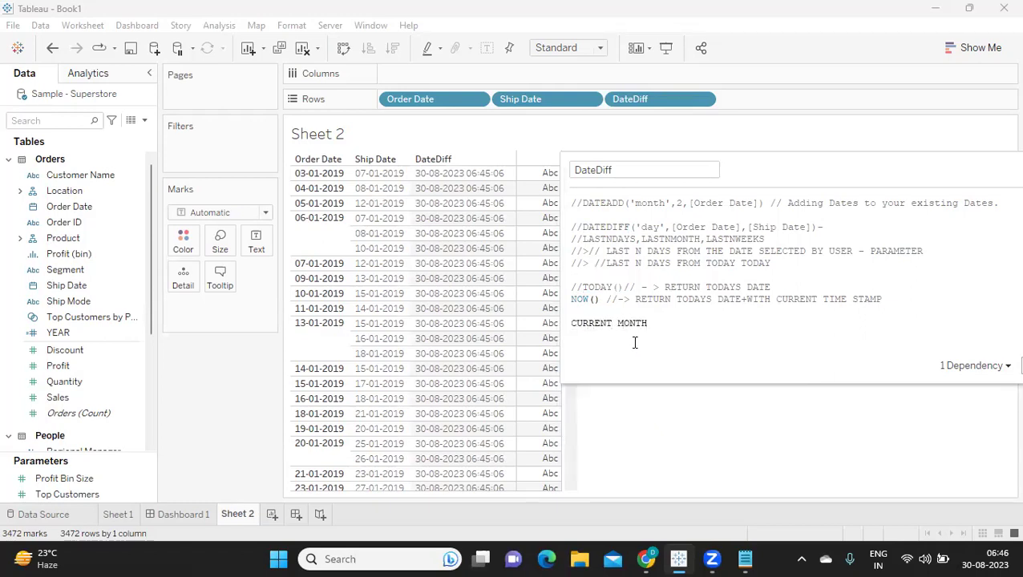
{"action": "key", "text": "Return"}
{"action": "type", "text": "CURRENT YEAR"}
{"action": "key", "text": "Return"}
{"action": "type", "text": "CURRENT WEEK"}
{"action": "key", "text": "Return"}
{"action": "type", "text": "CUR"}
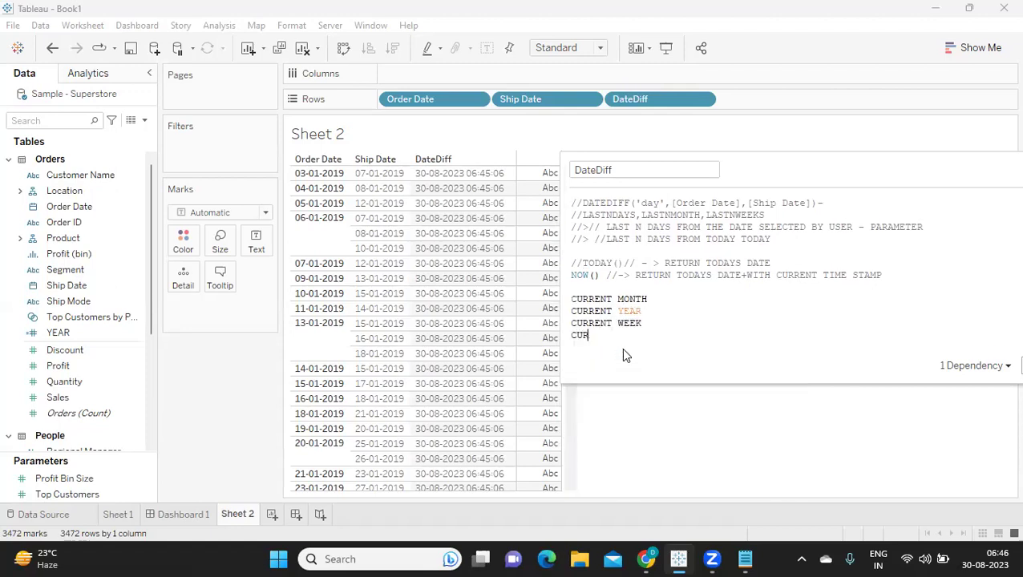
{"action": "type", "text": "RENT DAY"}
{"action": "key", "text": "Return"}
{"action": "type", "text": "CURRENT QUARTER"}
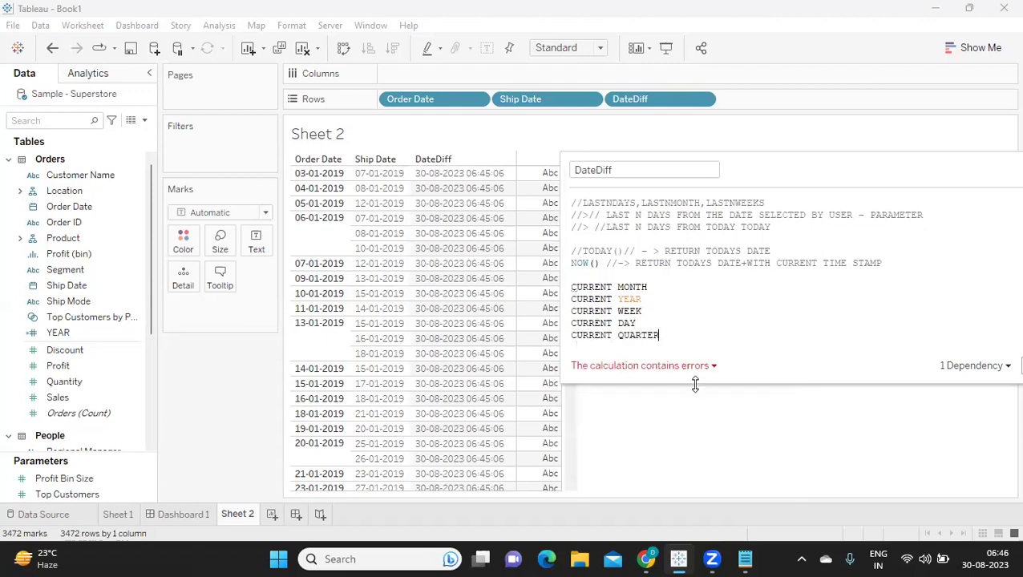
{"action": "left_click_drag", "start_coordinate": [660, 335], "coordinate": [556, 288]}
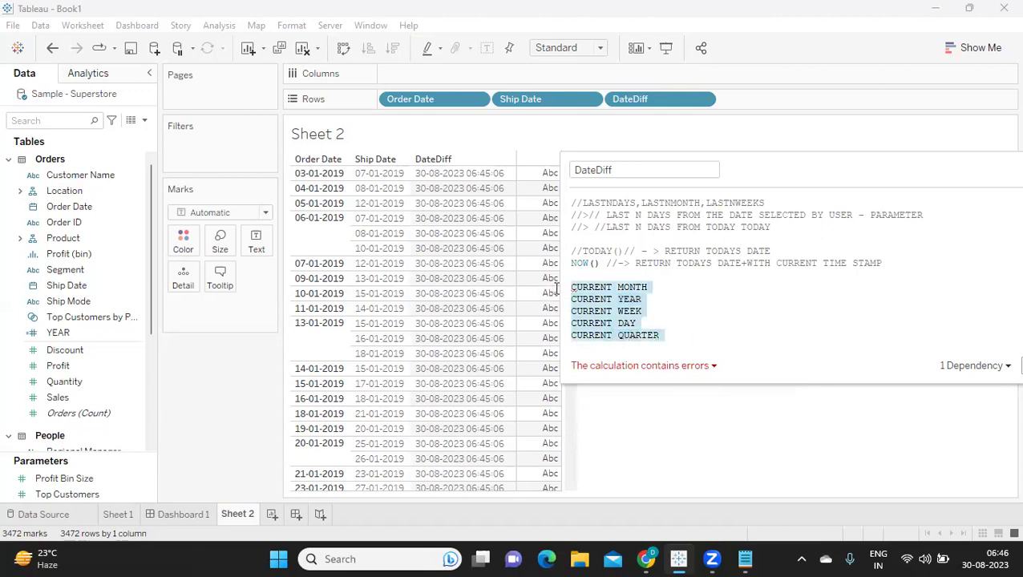
Append '- MONTH(TODAY())' to the CURRENT MONTH note line
{"action": "double_click", "coordinate": [600, 253]}
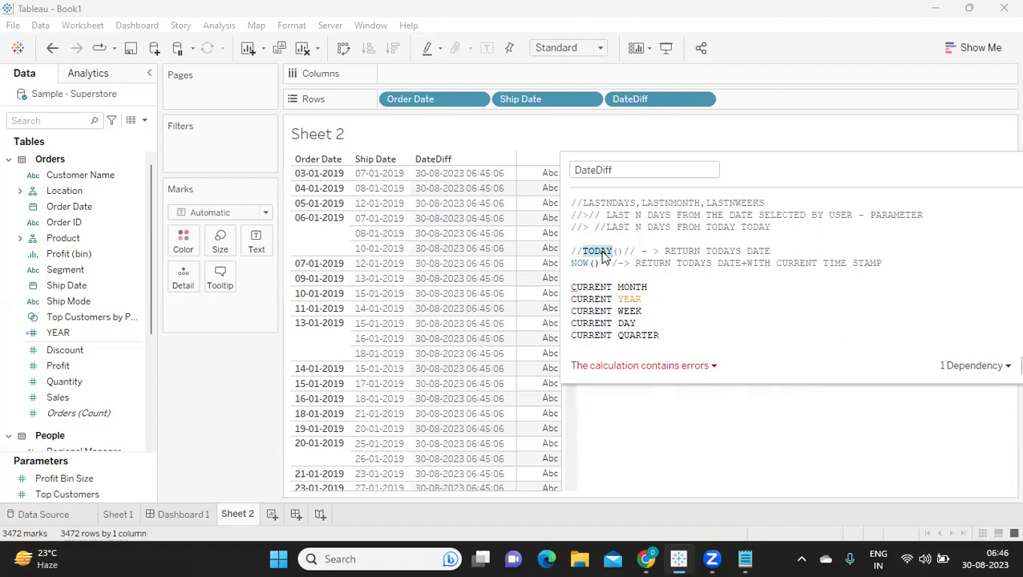
{"action": "left_click", "coordinate": [698, 277]}
{"action": "type", "text": "-"}
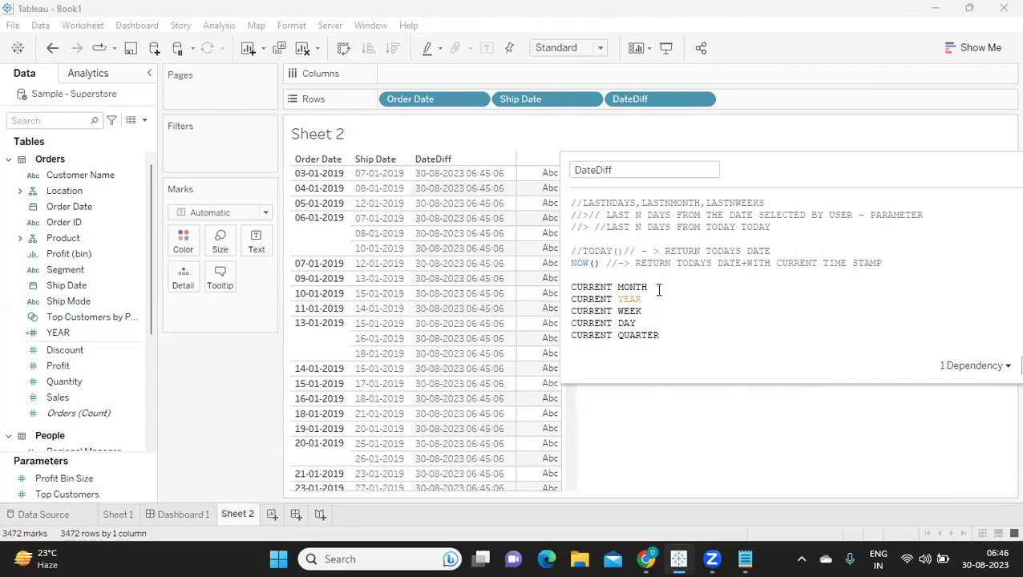
{"action": "type", "text": " MON"}
{"action": "key", "text": "Return"}
{"action": "type", "text": "t"}
{"action": "key", "text": "Return"}
{"action": "type", "text": "))"}
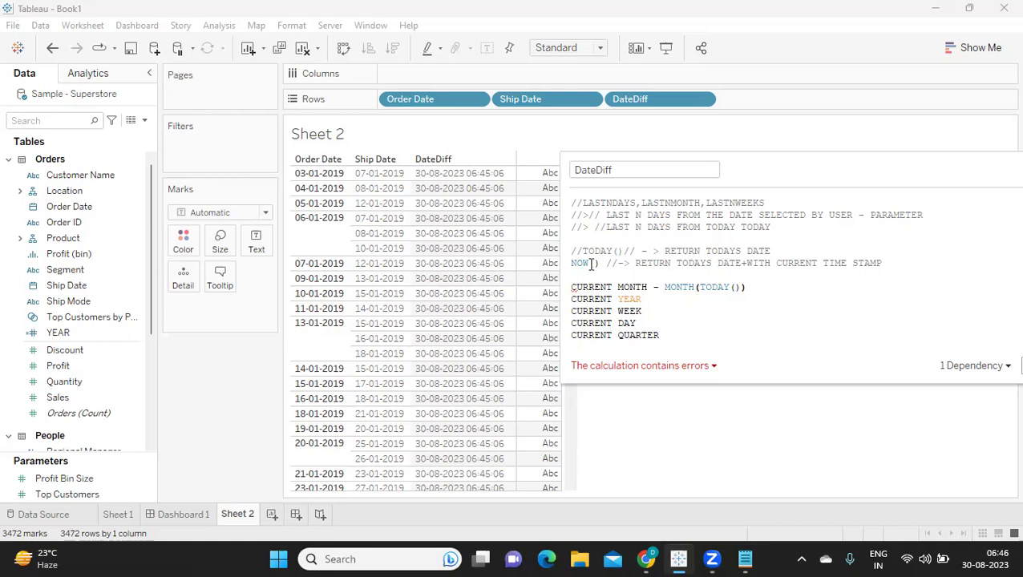
Comment out each CURRENT note line by prefixing it with //
{"action": "mouse_move", "coordinate": [572, 288]}
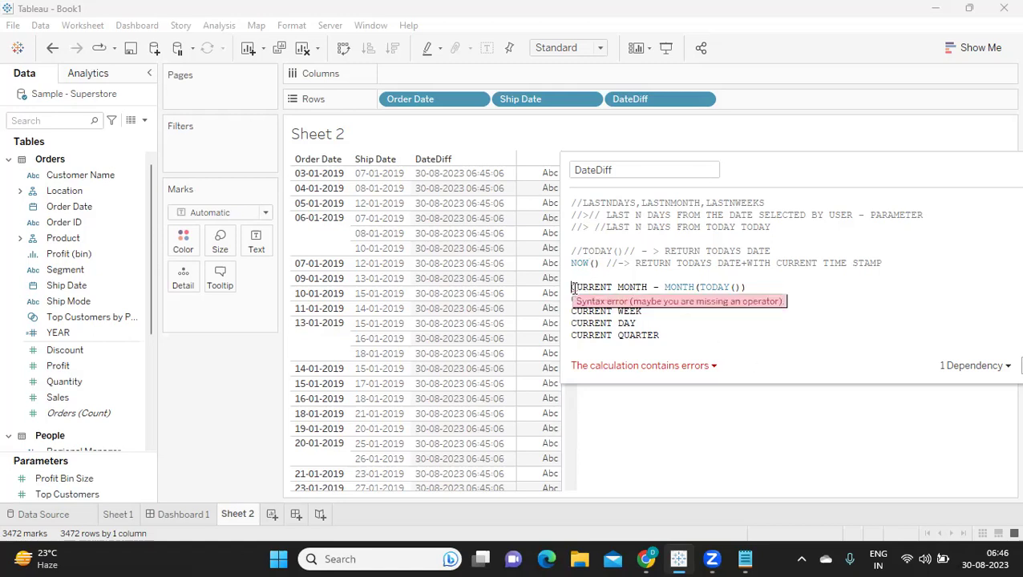
{"action": "type", "text": "//"}
{"action": "left_click", "coordinate": [572, 300]}
{"action": "type", "text": "//"}
{"action": "left_click", "coordinate": [572, 311]}
{"action": "type", "text": "//"}
{"action": "left_click", "coordinate": [572, 323]}
{"action": "type", "text": "//"}
{"action": "left_click", "coordinate": [574, 337]}
{"action": "type", "text": "//"}
{"action": "key", "text": "BackSpace"}
{"action": "key", "text": "BackSpace"}
{"action": "key", "text": "BackSpace"}
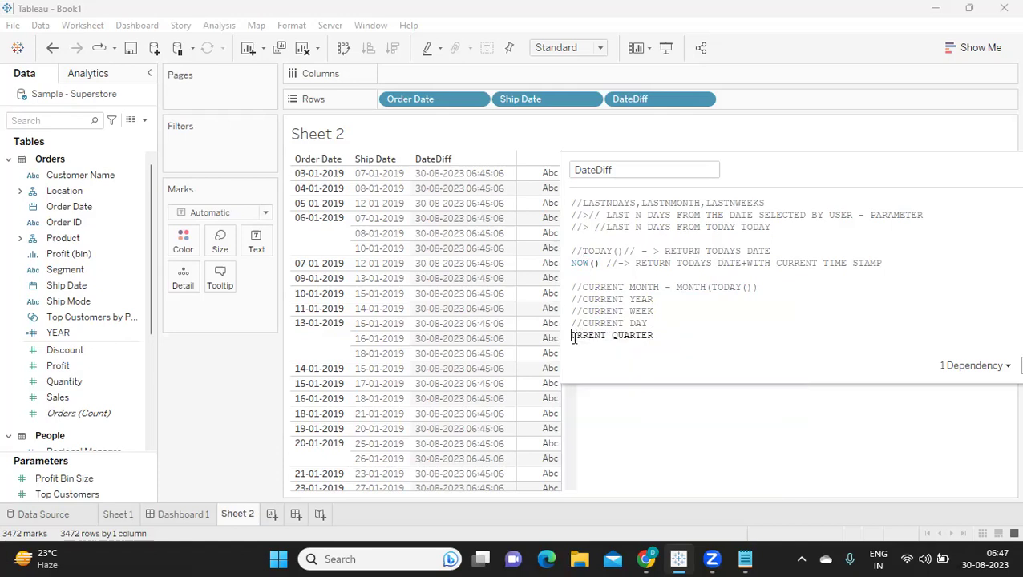
Comment out the QUARTER note and replace NOW() with MONTH(TODAY())
{"action": "type", "text": "//"}
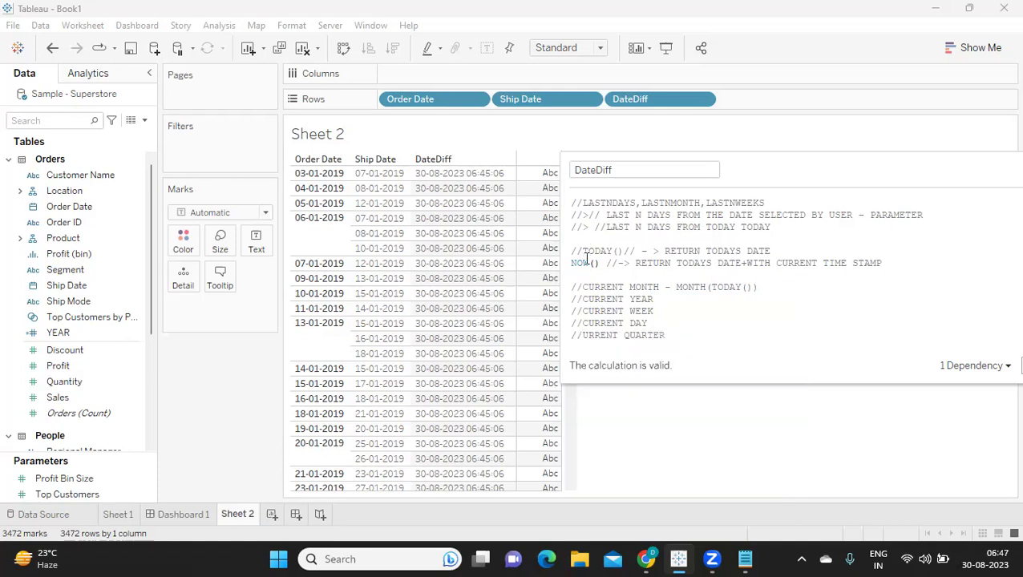
{"action": "left_click", "coordinate": [573, 263]}
{"action": "type", "text": "MON"}
{"action": "key", "text": "Return"}
{"action": "type", "text": "TODAY()"}
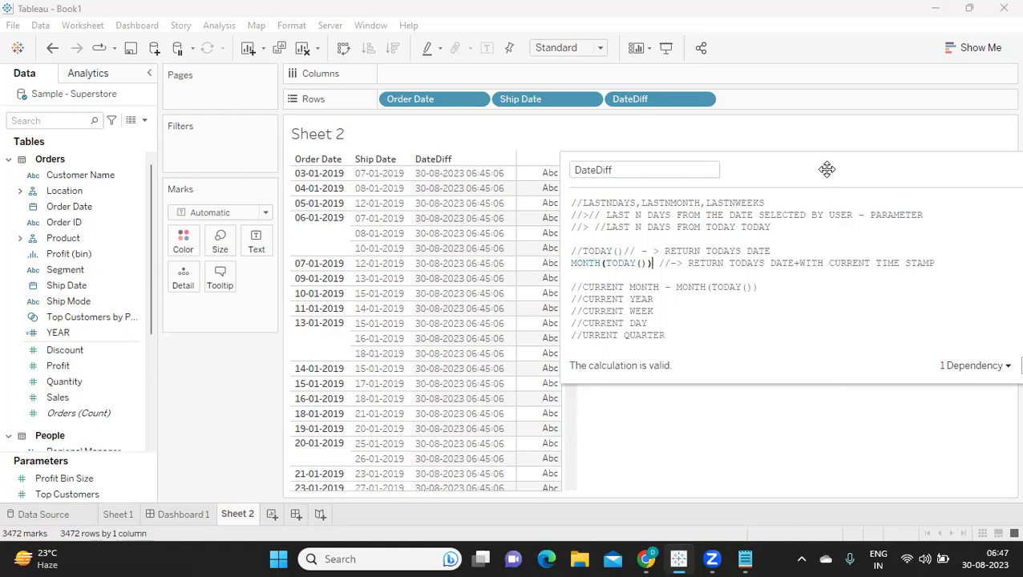
Apply the calculation and narrow the editor so the DateDiff column shows 8
{"action": "left_click_drag", "start_coordinate": [826, 169], "coordinate": [677, 171]}
{"action": "left_click", "coordinate": [899, 367]}
{"action": "left_click_drag", "start_coordinate": [409, 291], "coordinate": [571, 308]}
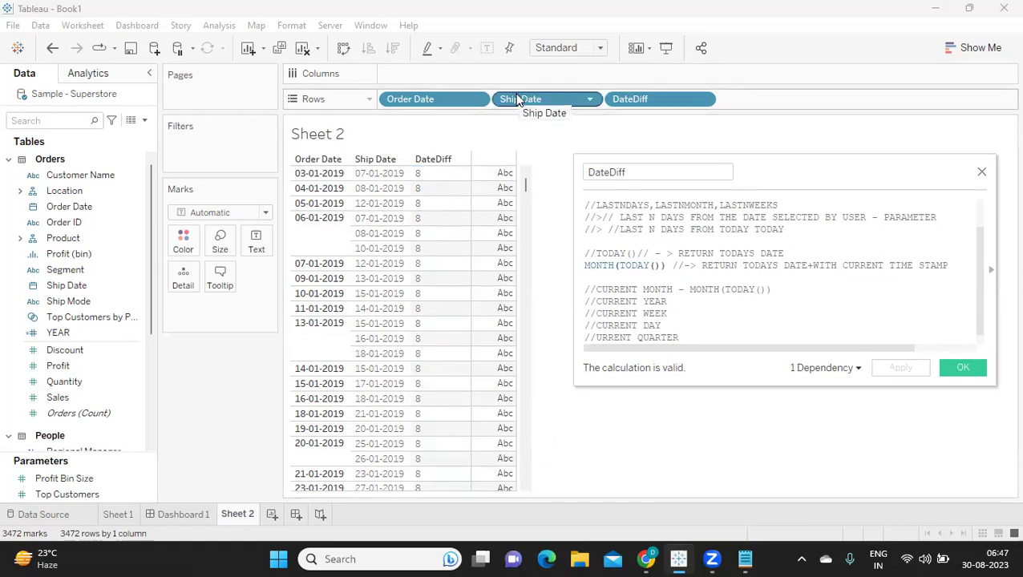
Change the formula to WEEK(TODAY()) and apply it
{"action": "double_click", "coordinate": [592, 265]}
{"action": "type", "text": "WEEK"}
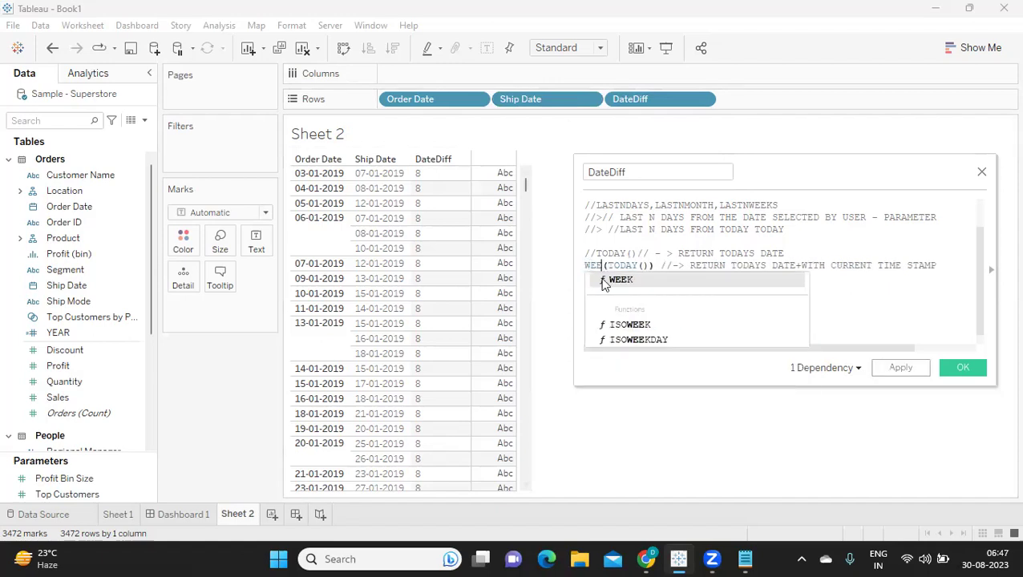
{"action": "left_click", "coordinate": [900, 367]}
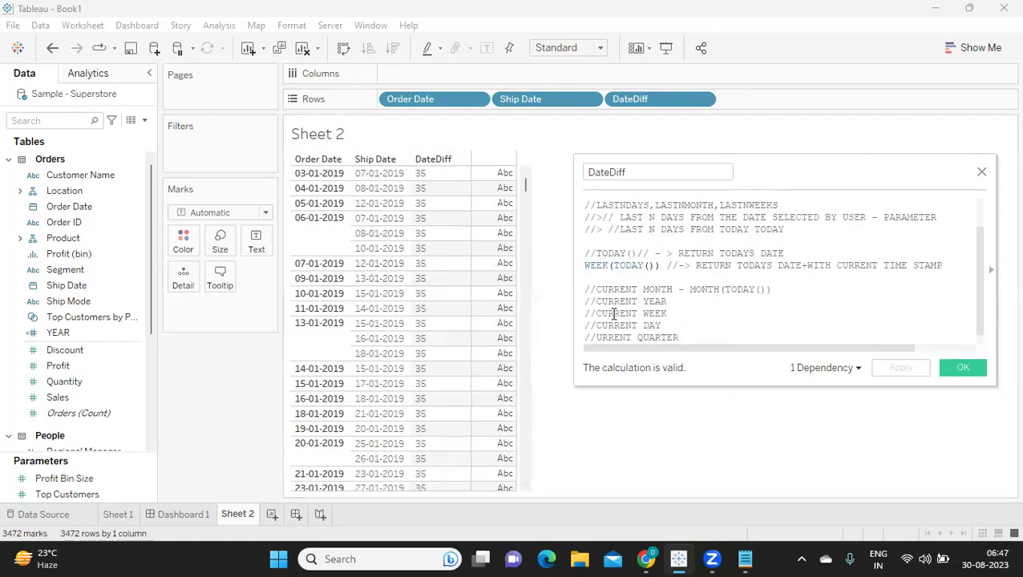
Change the formula to QUARTER(TODAY()) and apply it, so DateDiff shows 3
{"action": "double_click", "coordinate": [595, 264]}
{"action": "type", "text": "QU"}
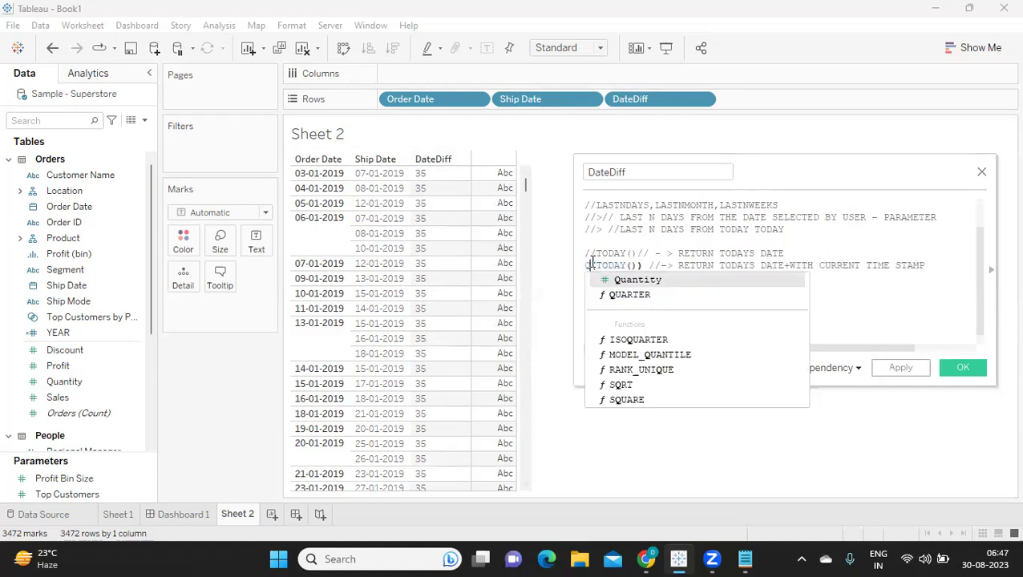
{"action": "left_click", "coordinate": [629, 295]}
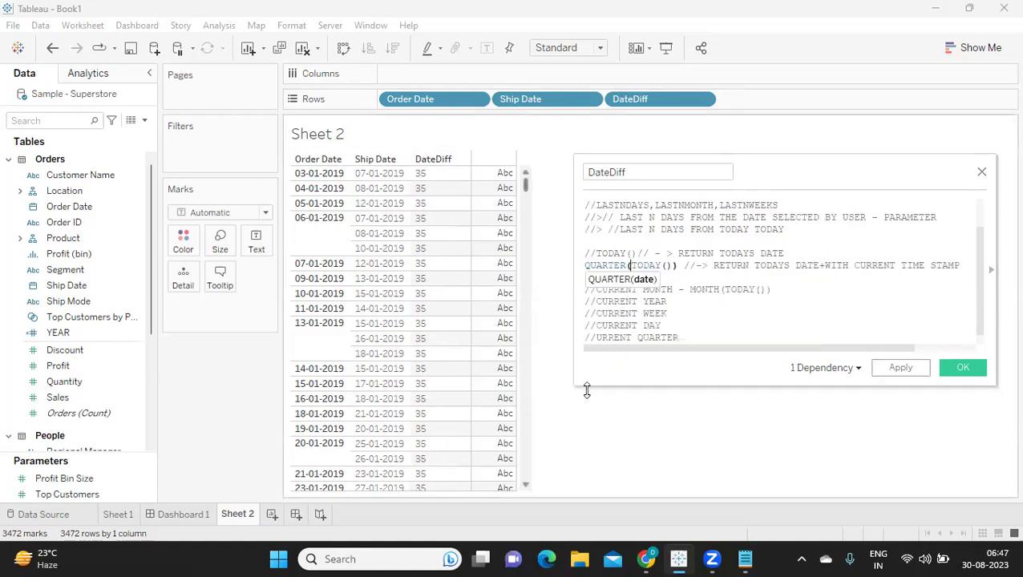
{"action": "left_click", "coordinate": [891, 373]}
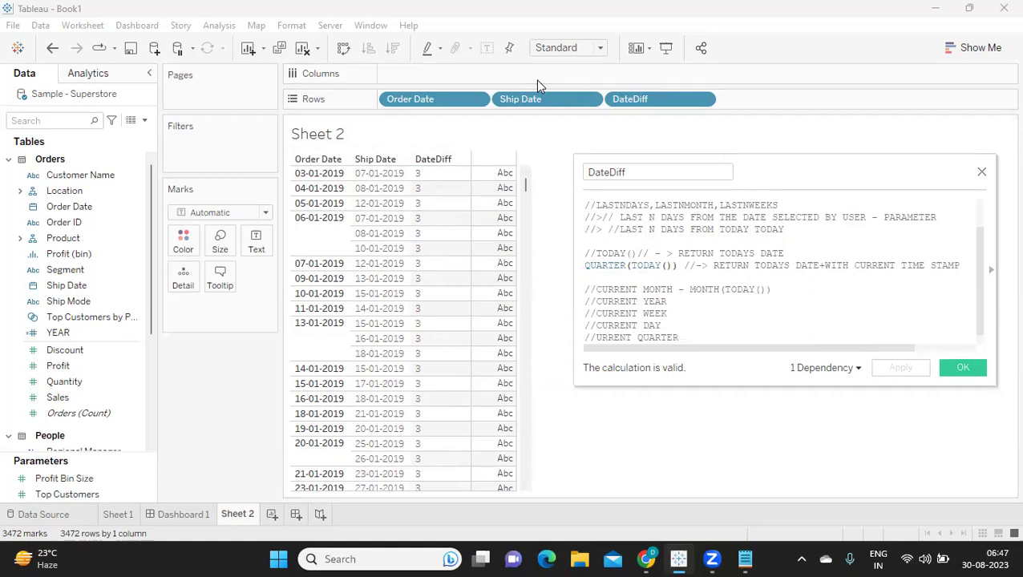
{"action": "scroll", "coordinate": [696, 265], "scroll_direction": "down", "scroll_amount": 1}
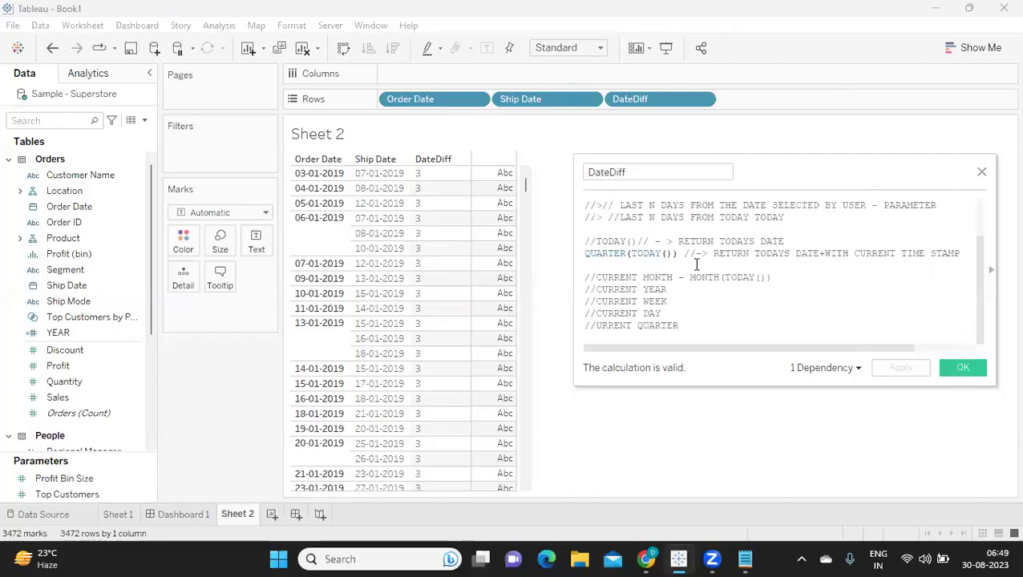
Enlarge the editor and insert empty DATEPART() and DATENAME() lines below the notes
{"action": "left_click_drag", "start_coordinate": [721, 386], "coordinate": [717, 450]}
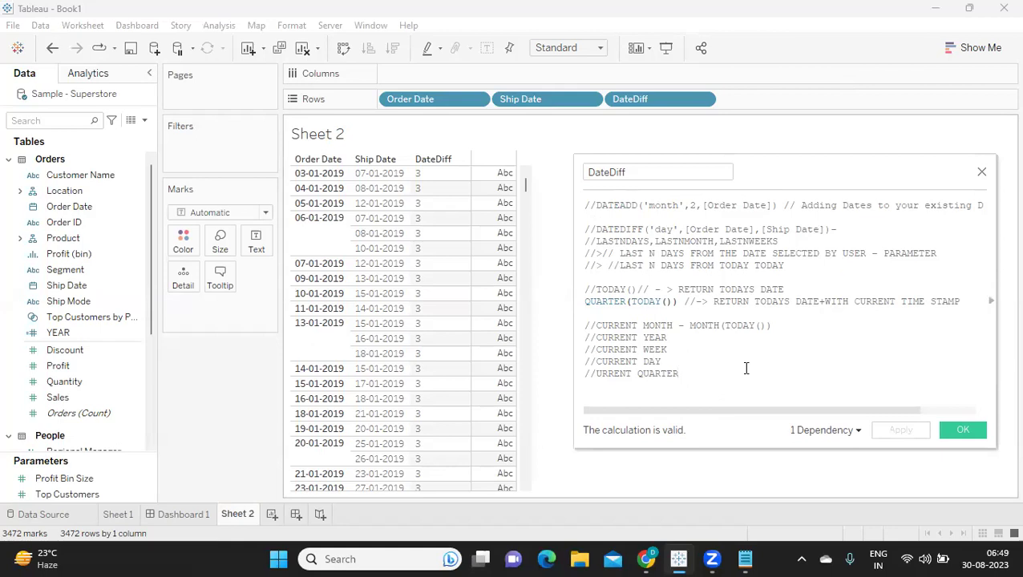
{"action": "key", "text": "Return"}
{"action": "key", "text": "Return"}
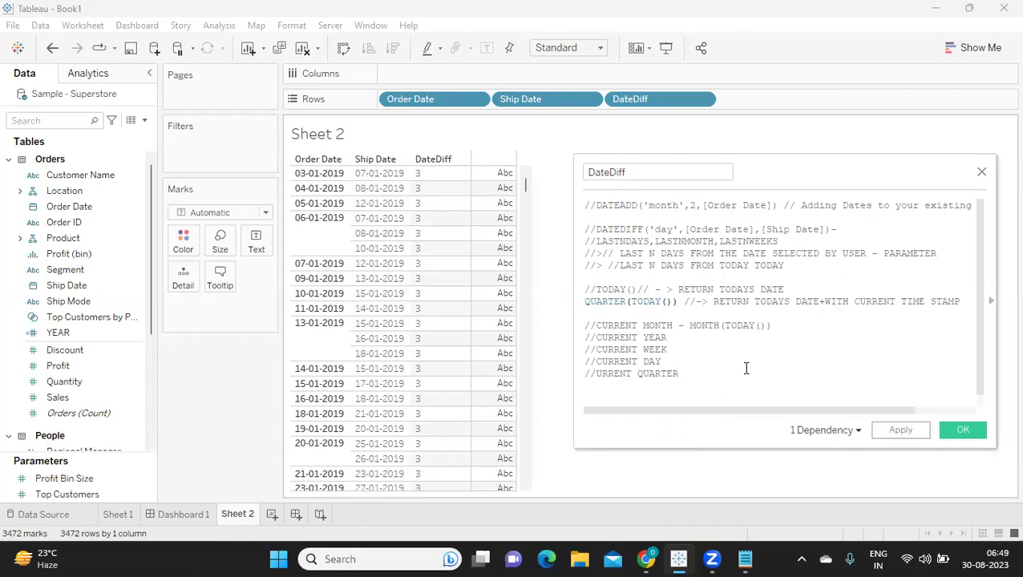
{"action": "key", "text": "Return"}
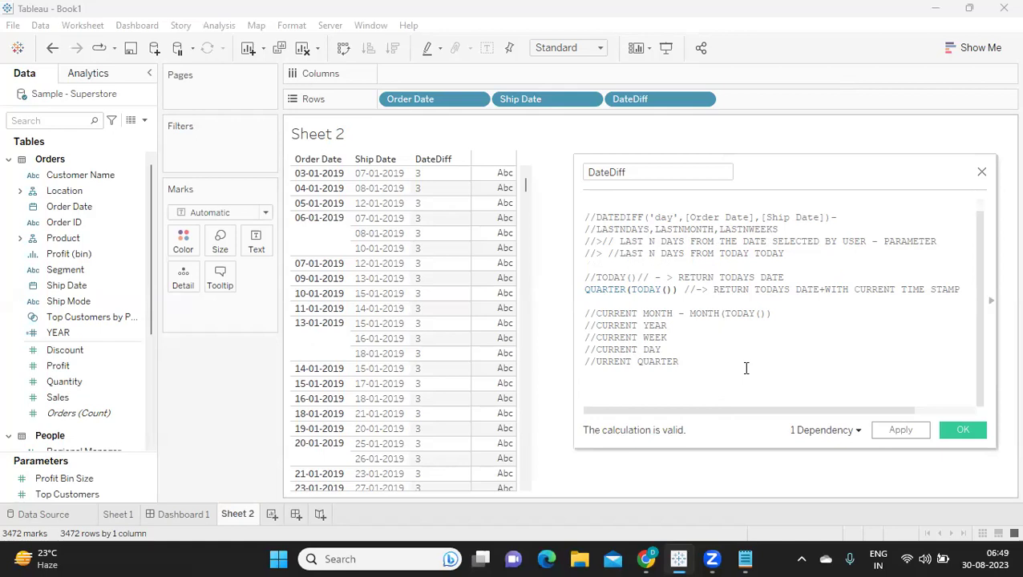
{"action": "type", "text": "DATE"}
{"action": "key", "text": "Down"}
{"action": "key", "text": "Down"}
{"action": "key", "text": "Down"}
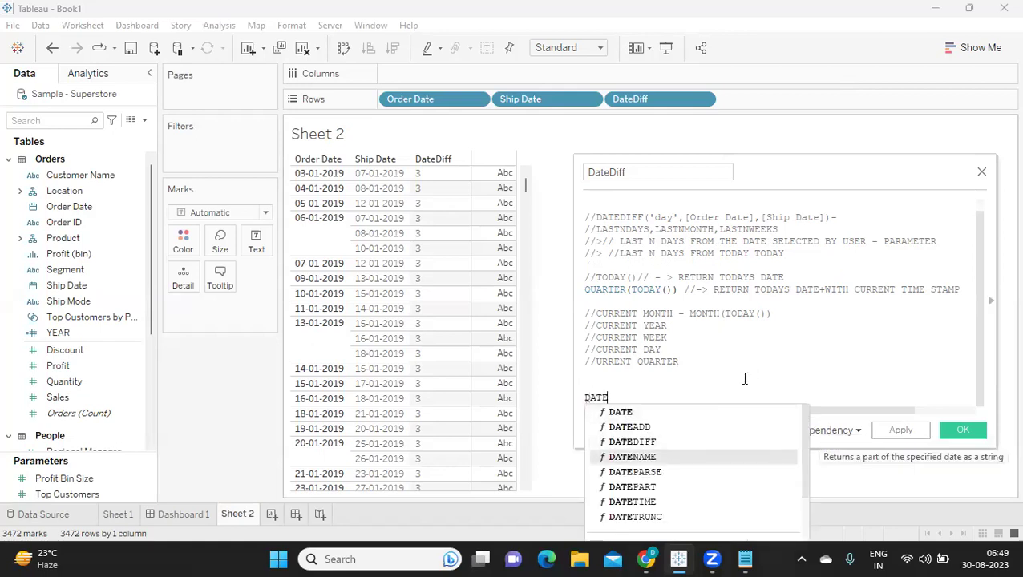
{"action": "key", "text": "Down"}
{"action": "key", "text": "Down"}
{"action": "key", "text": "Return"}
{"action": "key", "text": "End"}
{"action": "key", "text": "Return"}
{"action": "type", "text": "DATE"}
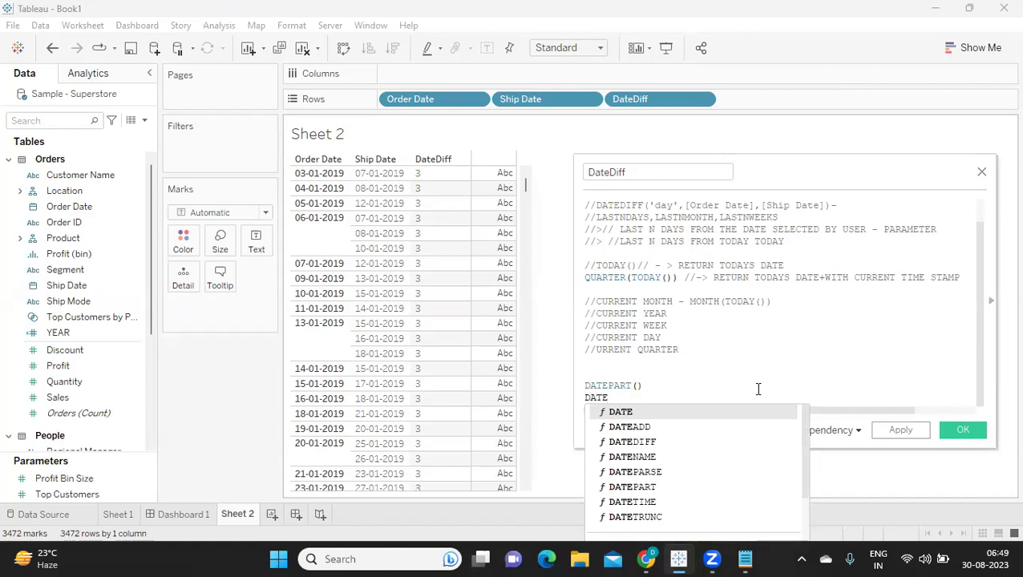
{"action": "type", "text": "NAM"}
{"action": "key", "text": "Return"}
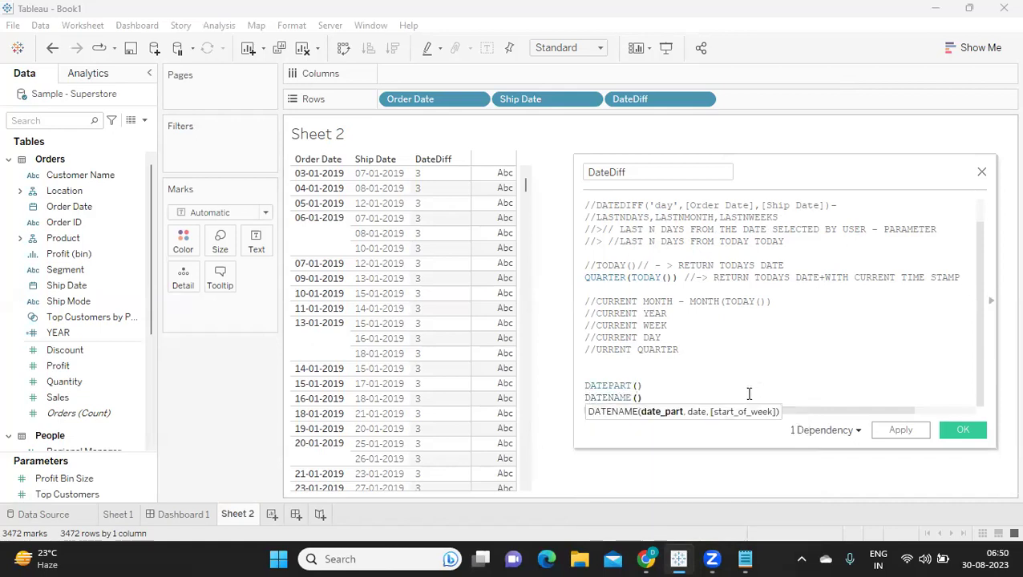
{"action": "key", "text": "End"}
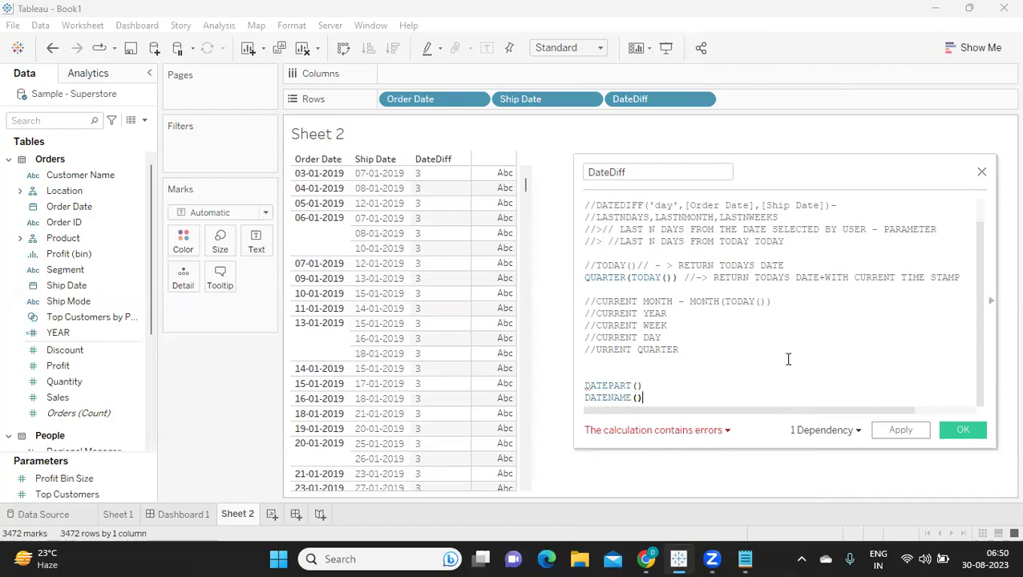
Comment out the QUARTER(TODAY()) line
{"action": "left_click_drag", "start_coordinate": [824, 171], "coordinate": [848, 132]}
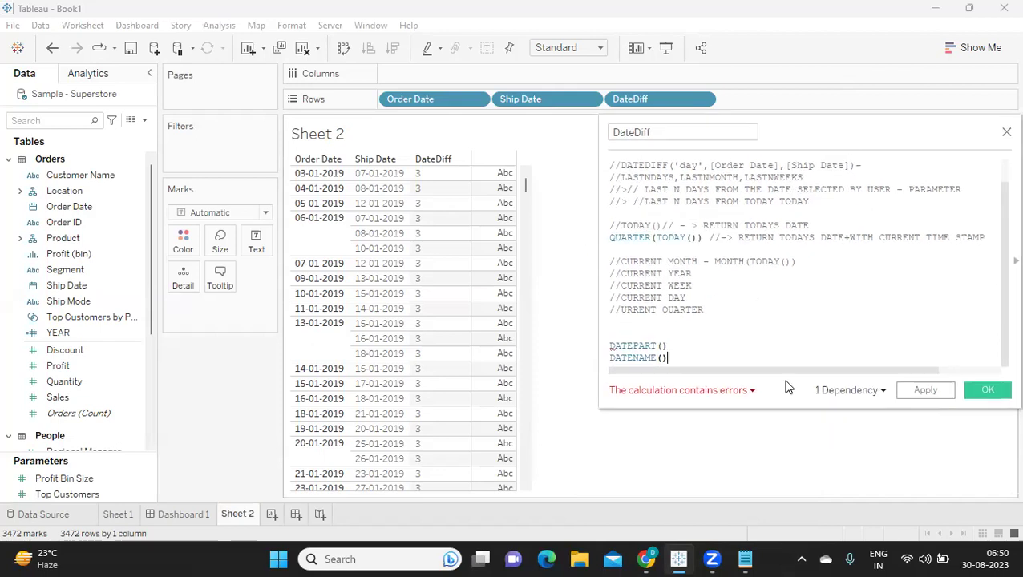
{"action": "left_click", "coordinate": [610, 238]}
{"action": "type", "text": "//"}
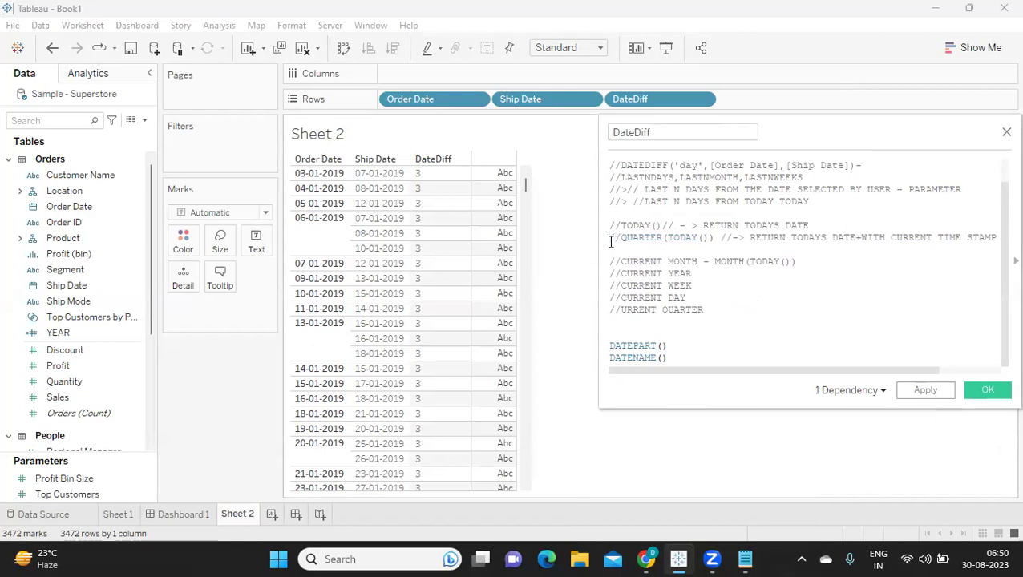
Fill DATEPART with 'month',[Order Date] and leave an empty DATENAME() line beneath
{"action": "double_click", "coordinate": [639, 346]}
{"action": "double_click", "coordinate": [639, 358]}
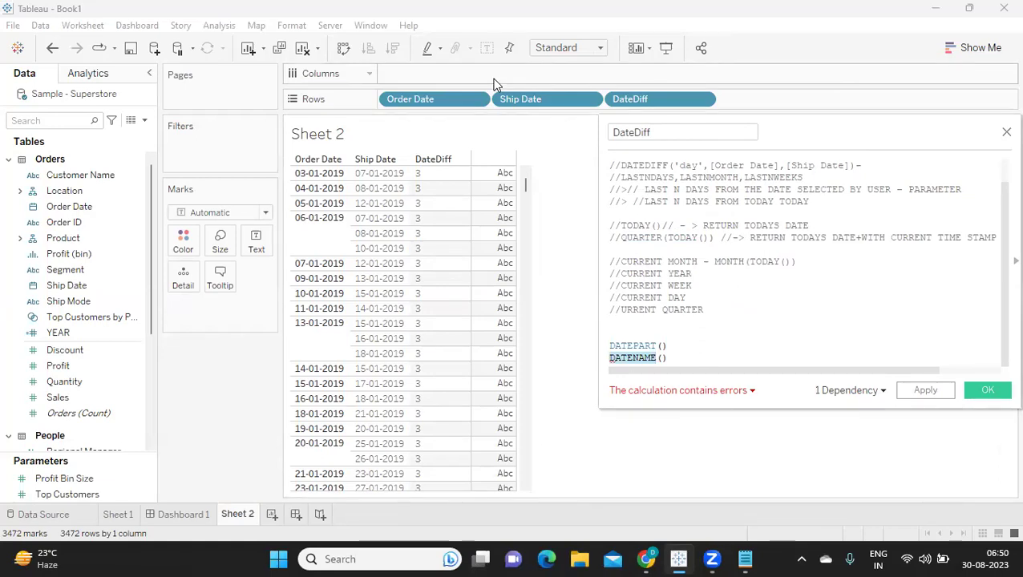
{"action": "left_click", "coordinate": [661, 346]}
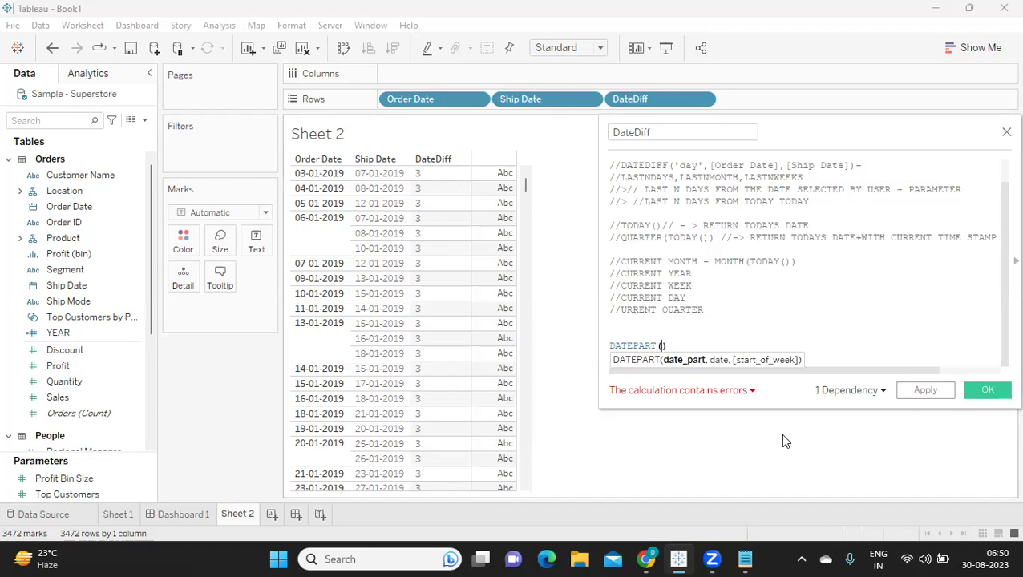
{"action": "type", "text": "'MON"}
{"action": "key", "text": "BackSpace"}
{"action": "key", "text": "BackSpace"}
{"action": "key", "text": "BackSpace"}
{"action": "type", "text": "mn"}
{"action": "key", "text": "BackSpace"}
{"action": "type", "text": "onth',[O"}
{"action": "key", "text": "Return"}
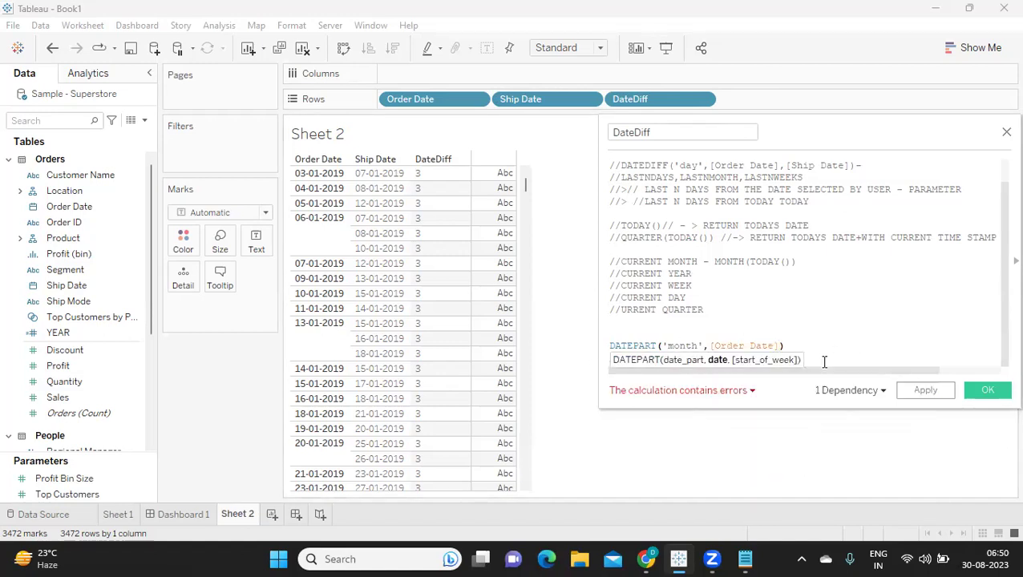
{"action": "type", "text": "DATENAME()"}
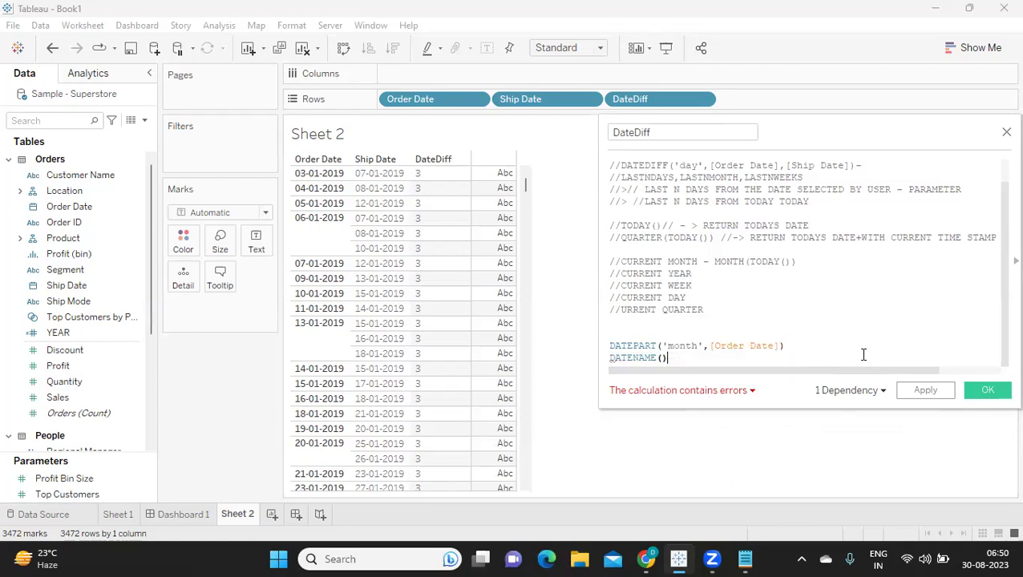
{"action": "left_click", "coordinate": [611, 358]}
Comment out DATENAME() and apply DATEPART('month',[Order Date]), then review the formula line
{"action": "type", "text": "//"}
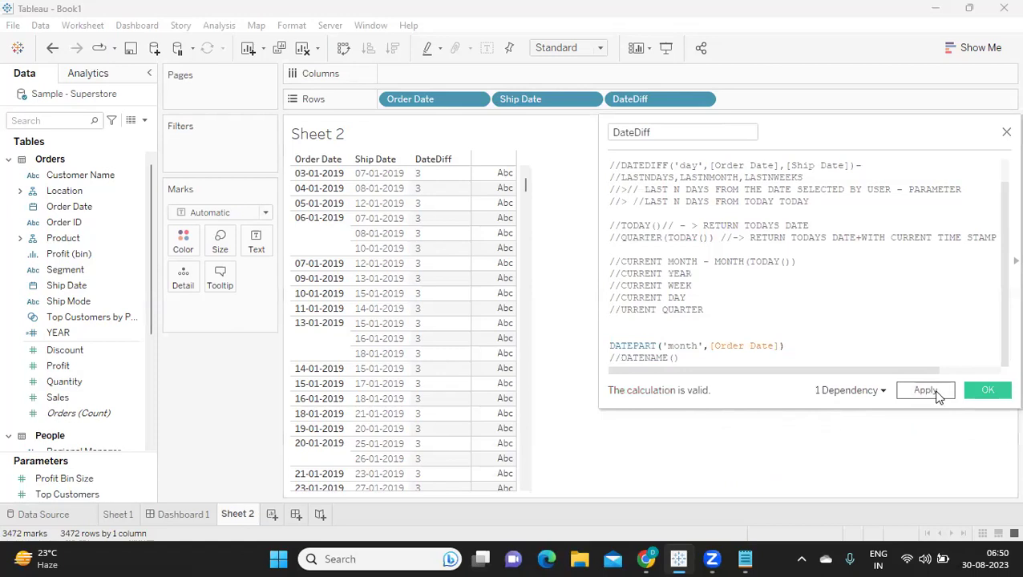
{"action": "left_click", "coordinate": [936, 395]}
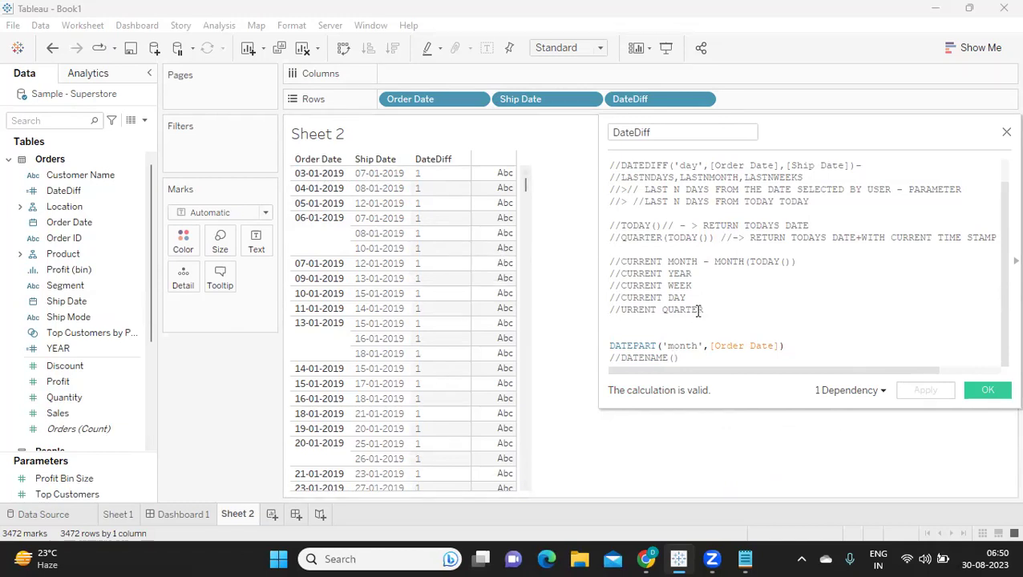
{"action": "left_click_drag", "start_coordinate": [800, 353], "coordinate": [601, 346]}
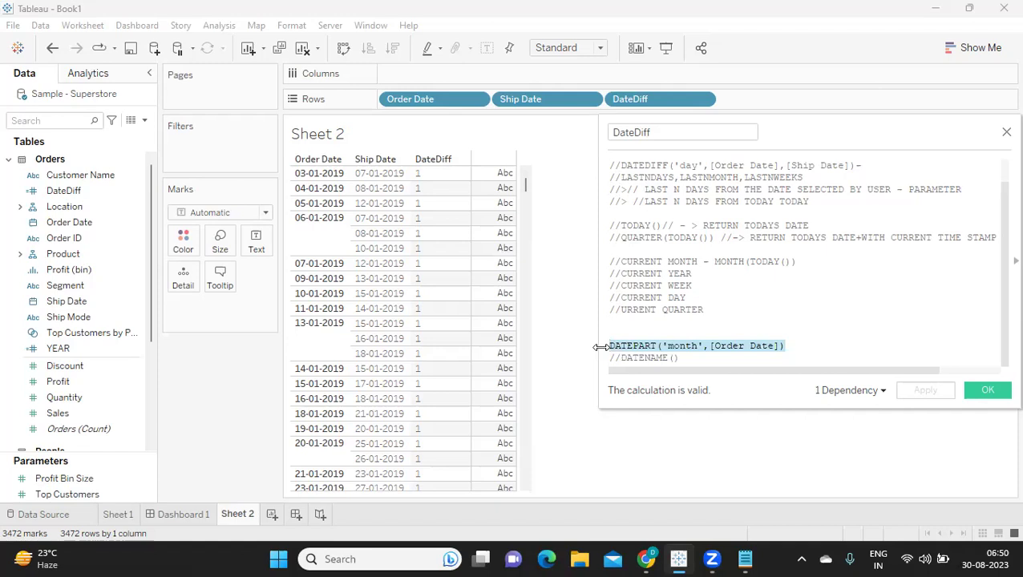
{"action": "scroll", "coordinate": [719, 273], "scroll_direction": "up", "scroll_amount": 1}
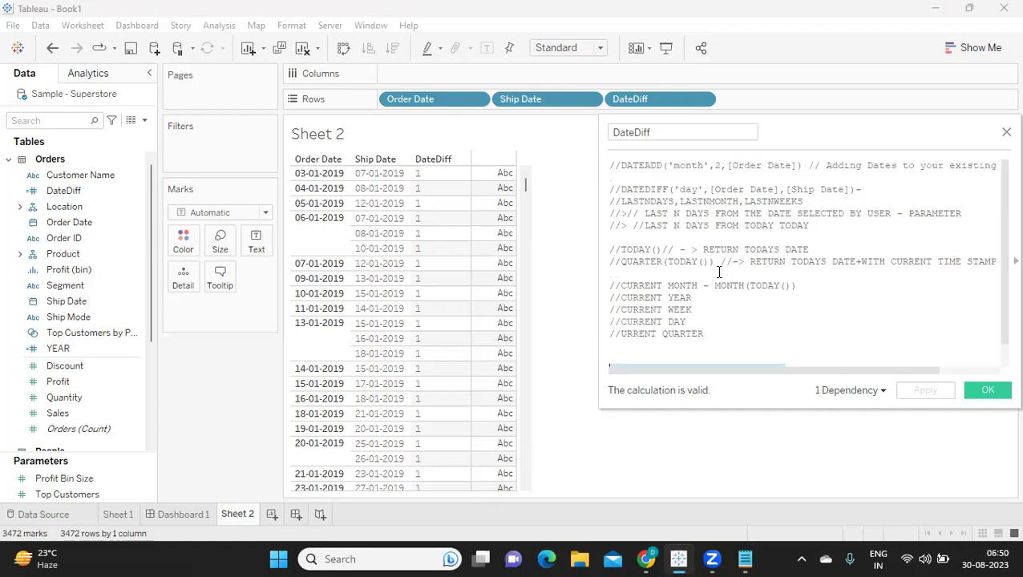
{"action": "scroll", "coordinate": [699, 303], "scroll_direction": "down", "scroll_amount": 1}
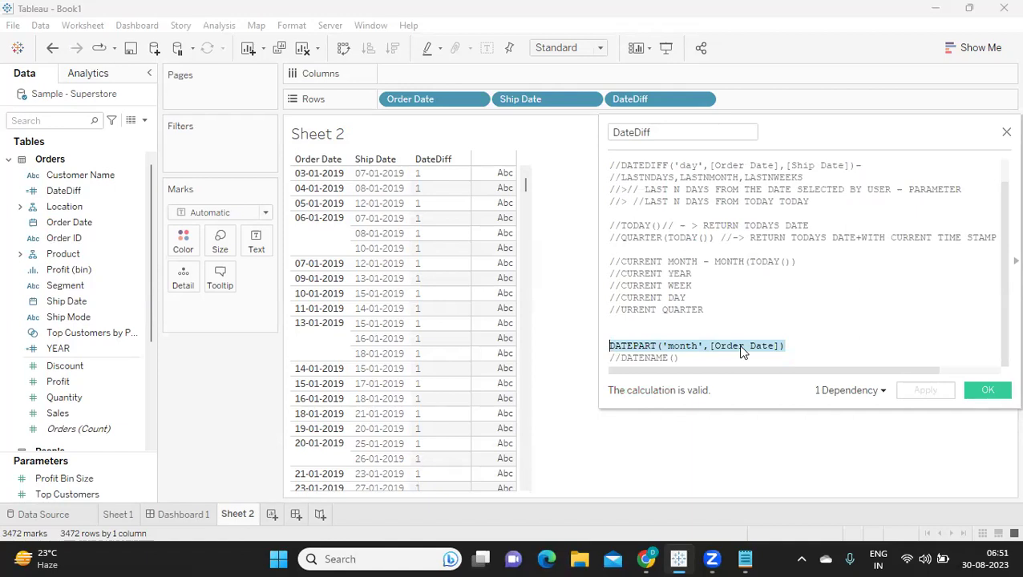
{"action": "left_click", "coordinate": [69, 225]}
Add Order Date to Rows as a discrete Month pill showing January
{"action": "left_click_drag", "start_coordinate": [68, 228], "coordinate": [768, 105]}
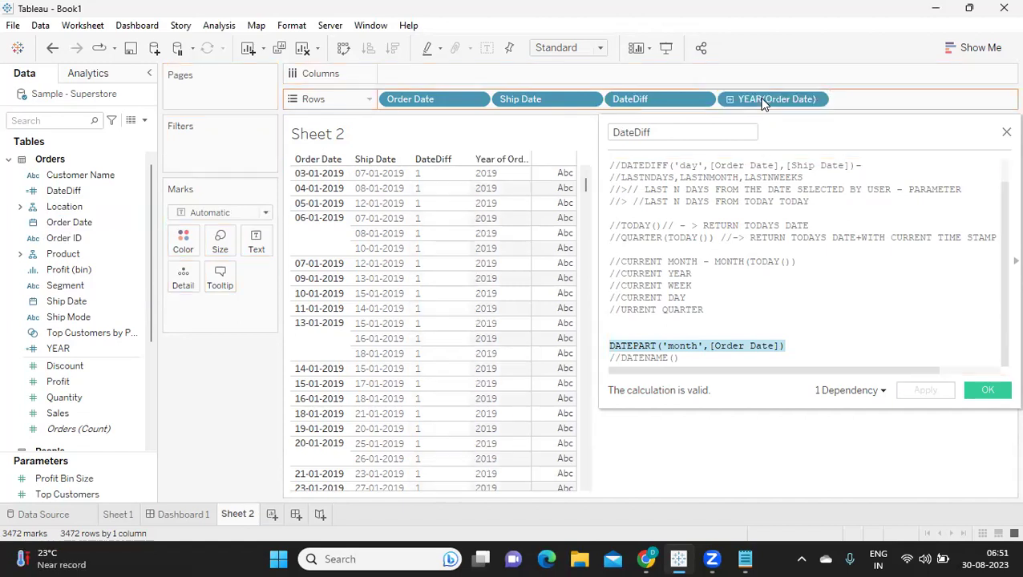
{"action": "left_click", "coordinate": [815, 100]}
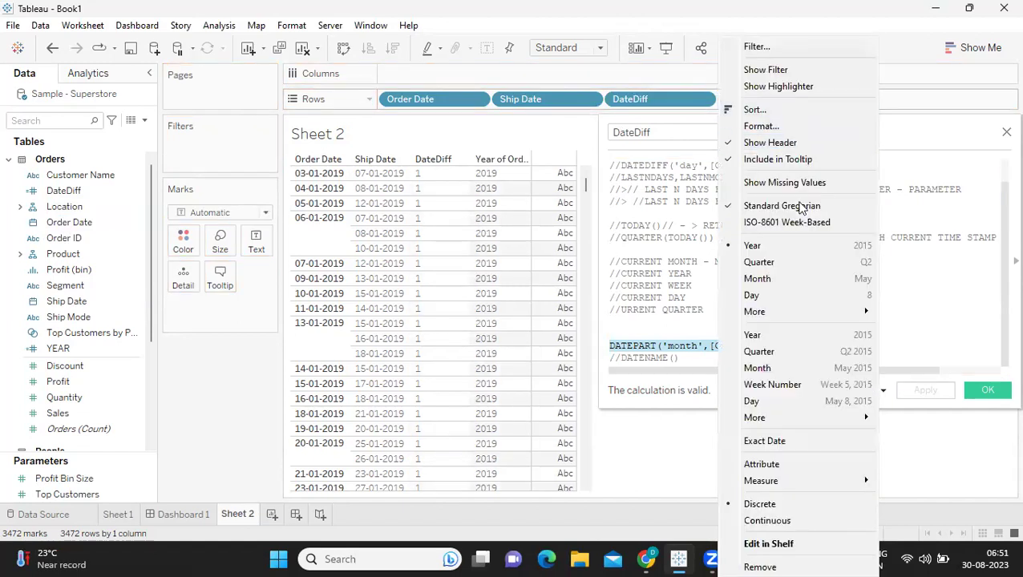
{"action": "left_click", "coordinate": [806, 279]}
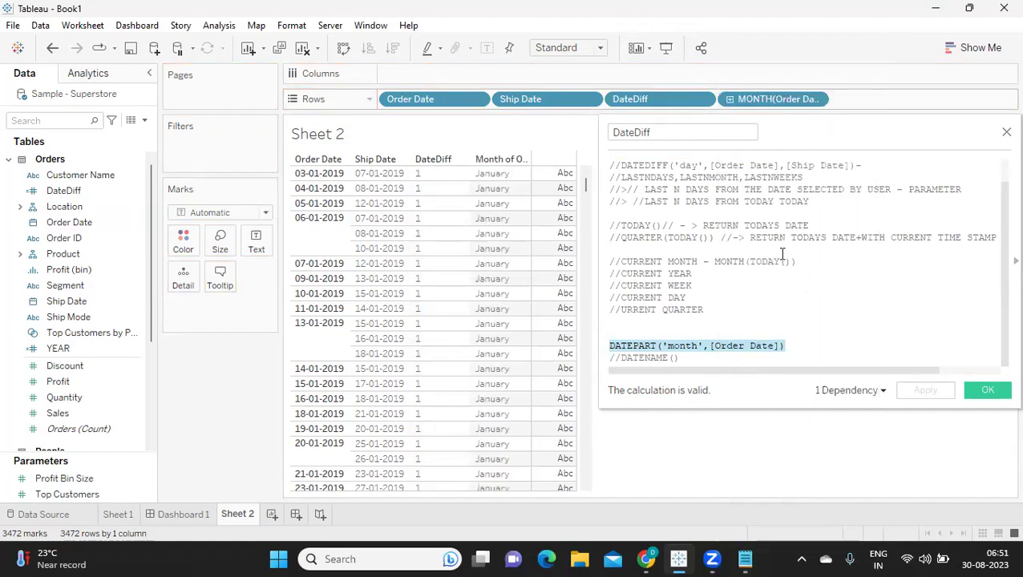
{"action": "left_click", "coordinate": [816, 101]}
{"action": "left_click", "coordinate": [797, 376]}
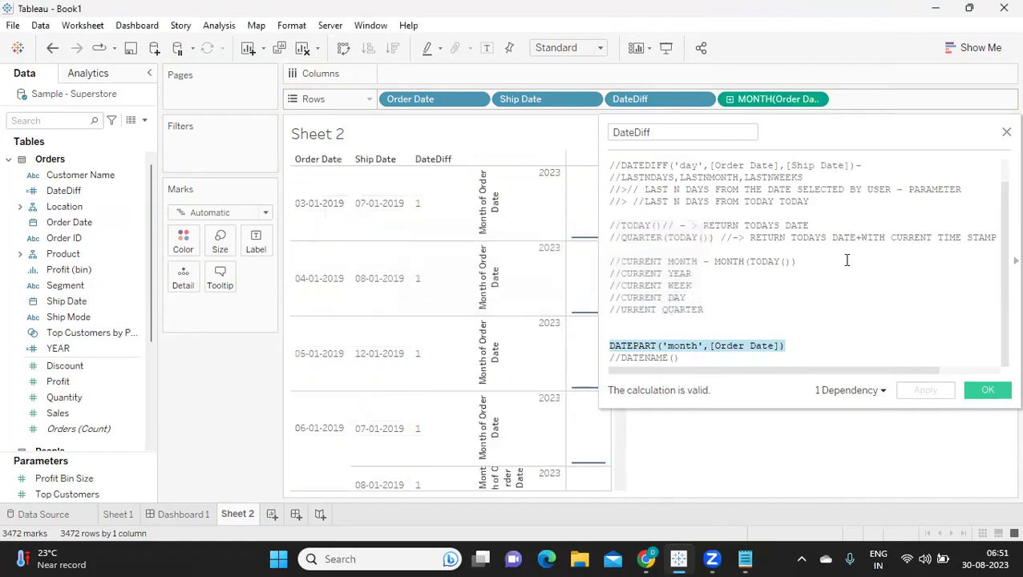
{"action": "left_click", "coordinate": [816, 99]}
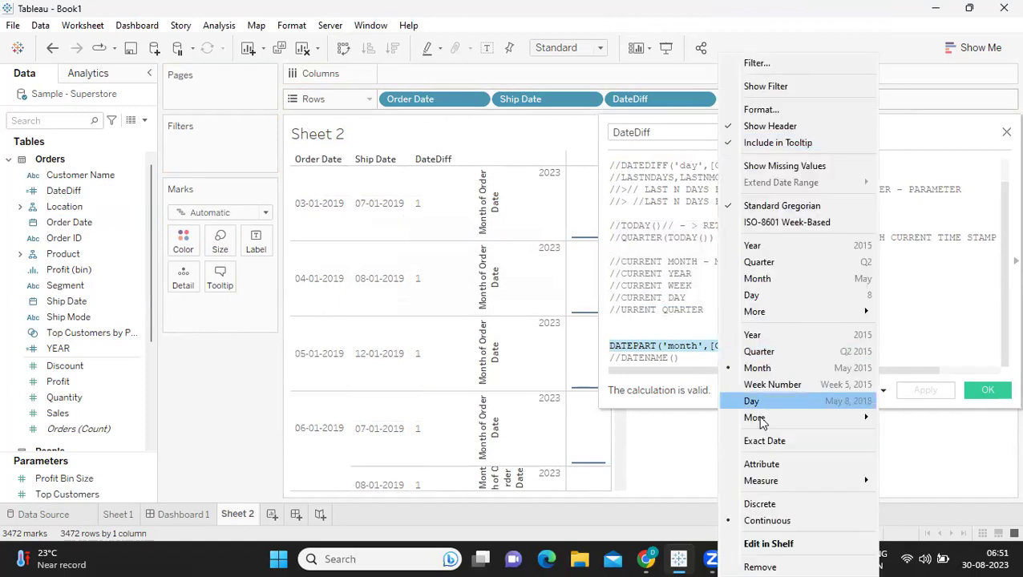
{"action": "left_click", "coordinate": [768, 497]}
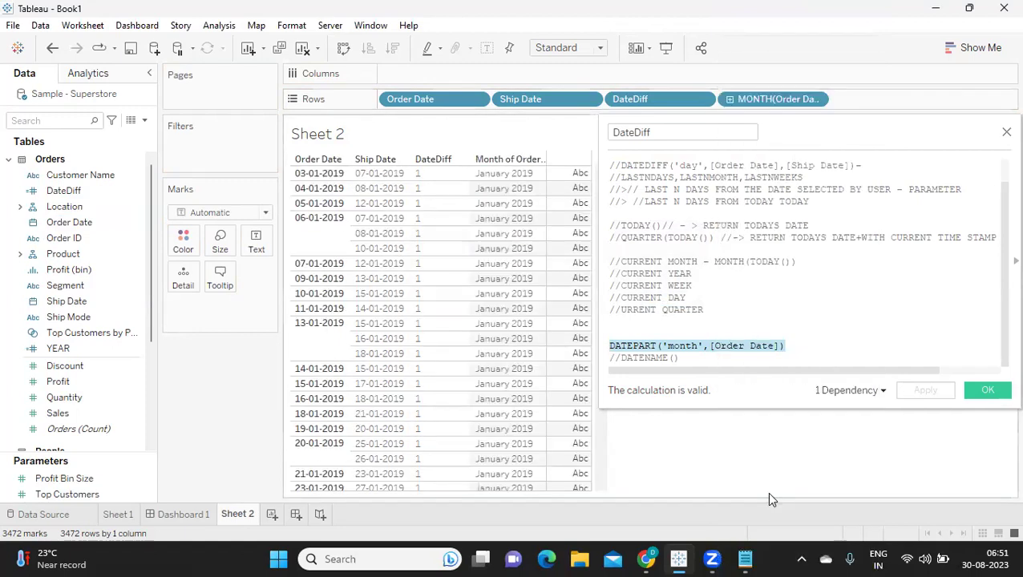
{"action": "left_click", "coordinate": [816, 99]}
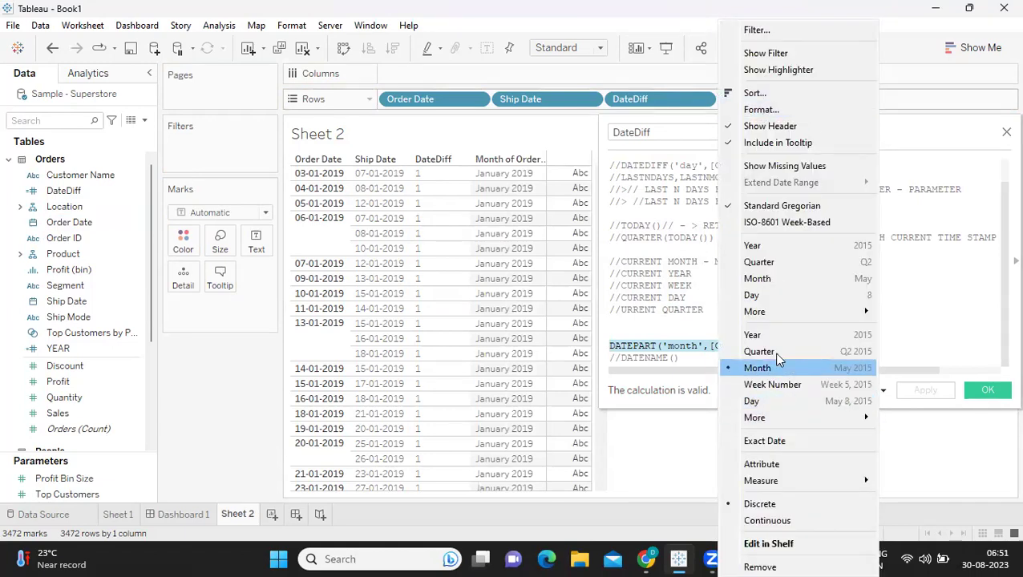
{"action": "left_click", "coordinate": [792, 279]}
Copy the month pill's DATEPART formula and paste it on a new calculation line
{"action": "double_click", "coordinate": [792, 99]}
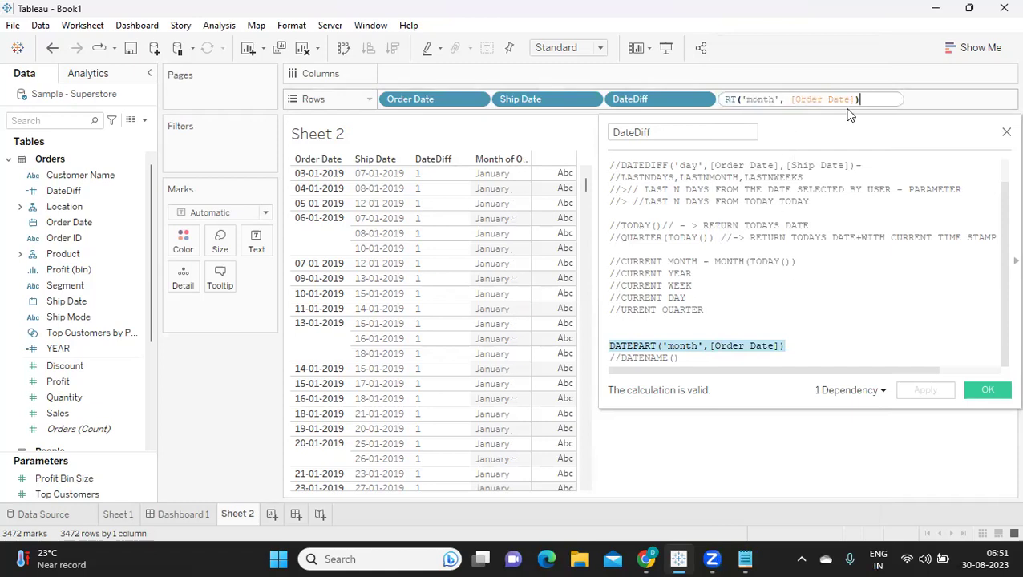
{"action": "key", "text": "ctrl+a"}
{"action": "key", "text": "ctrl+c"}
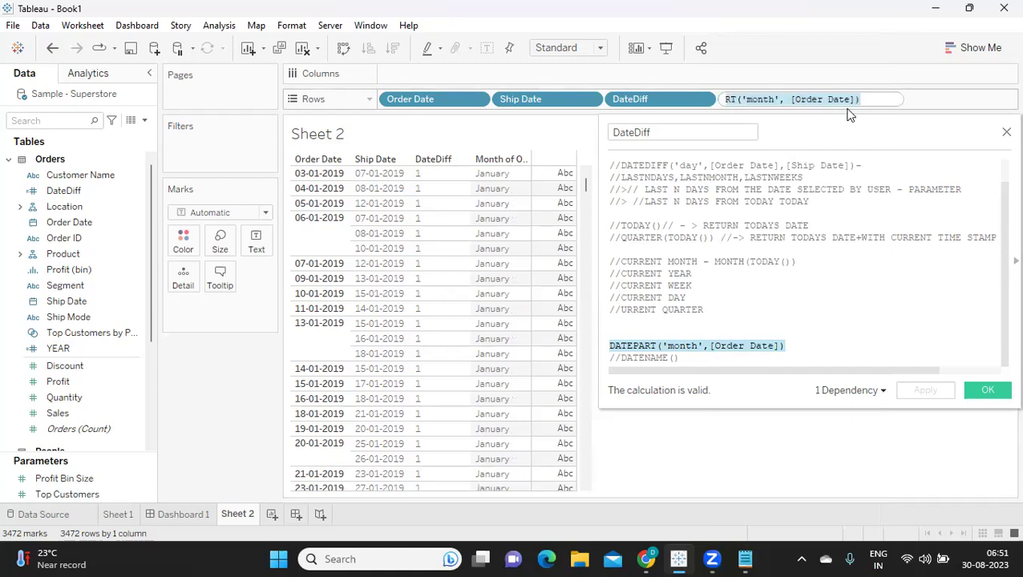
{"action": "left_click", "coordinate": [838, 351]}
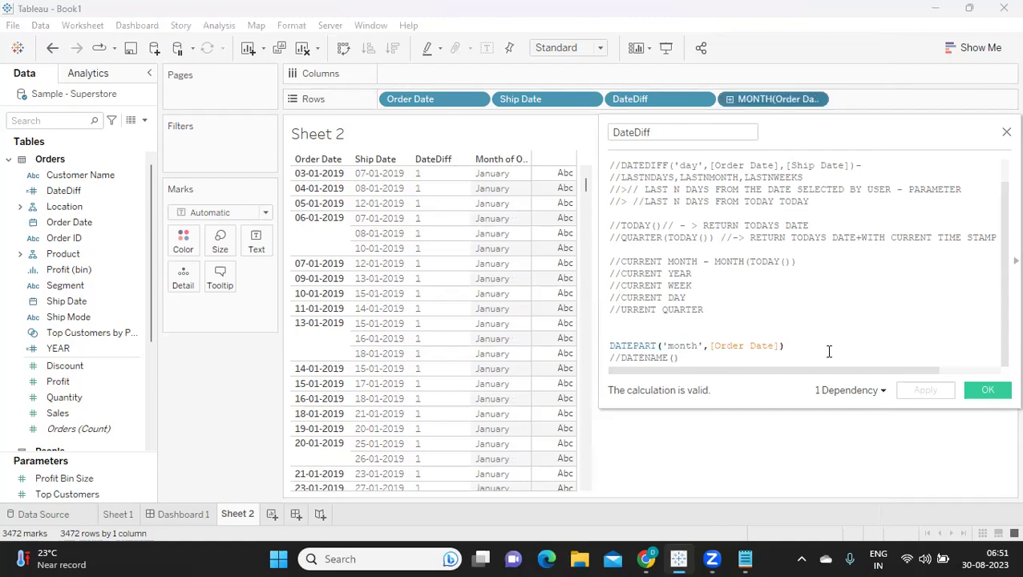
{"action": "key", "text": "Return"}
{"action": "key", "text": "ctrl+v"}
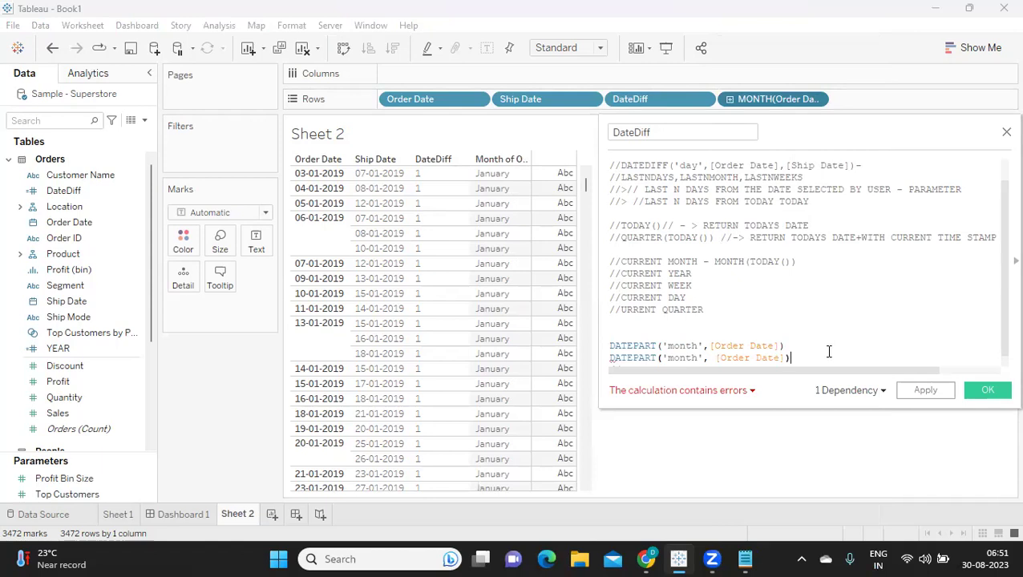
Move MONTH(Order Date) to Columns and delete the duplicated formula line
{"action": "left_click_drag", "start_coordinate": [788, 100], "coordinate": [841, 77]}
{"action": "scroll", "coordinate": [788, 310], "scroll_direction": "down", "scroll_amount": 1}
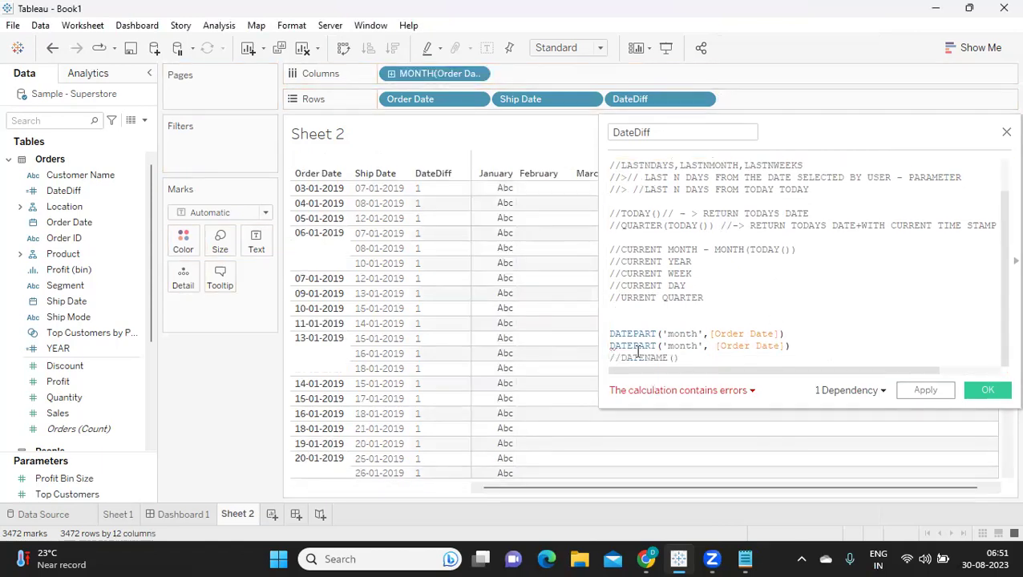
{"action": "left_click_drag", "start_coordinate": [804, 350], "coordinate": [607, 346]}
{"action": "key", "text": "BackSpace"}
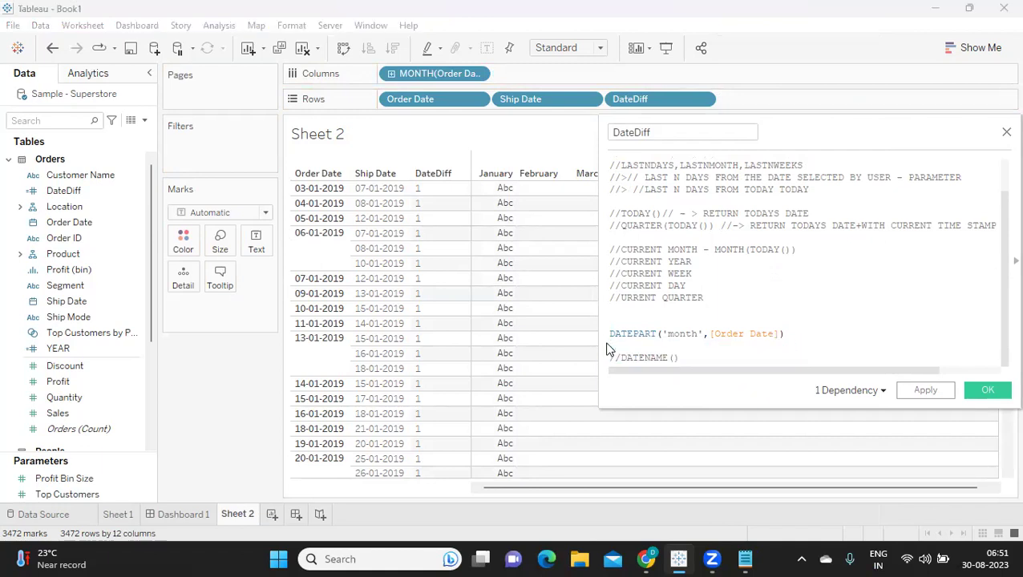
Start erasing 'PART' from DATEPART to call up other date functions
{"action": "double_click", "coordinate": [676, 335]}
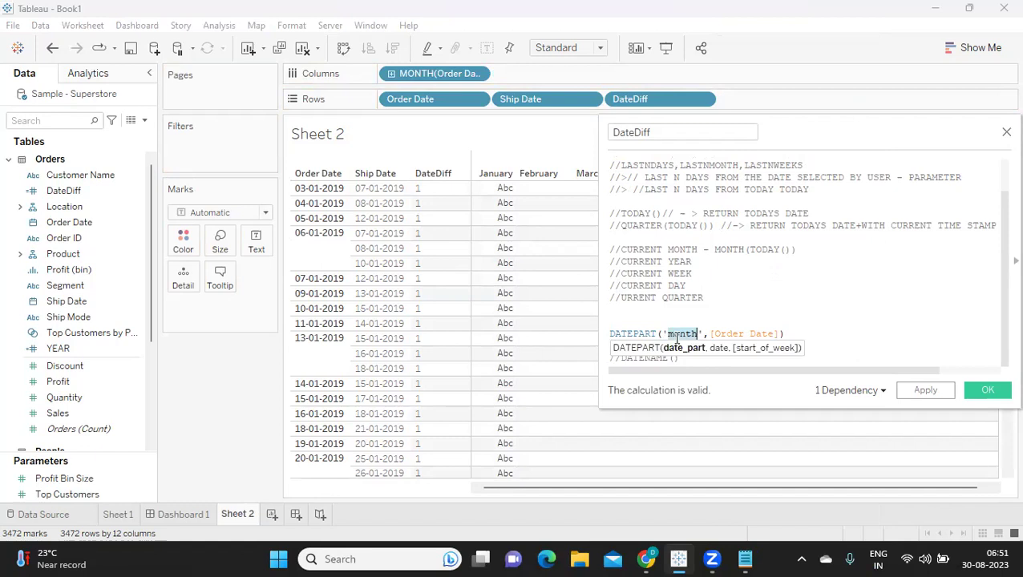
{"action": "left_click", "coordinate": [657, 336]}
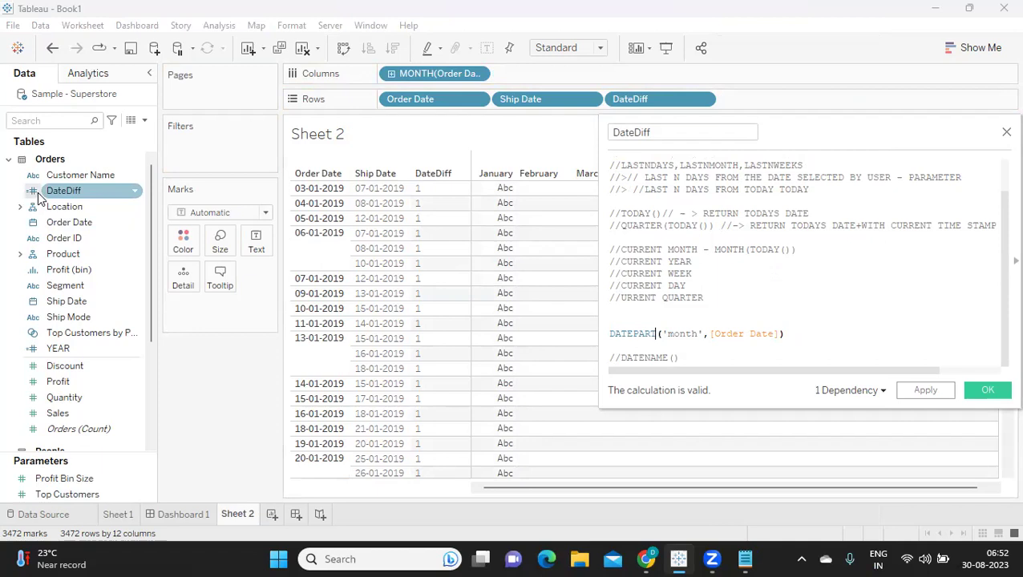
{"action": "left_click", "coordinate": [652, 338]}
{"action": "key", "text": "BackSpace"}
{"action": "key", "text": "BackSpace"}
{"action": "key", "text": "BackSpace"}
{"action": "key", "text": "BackSpace"}
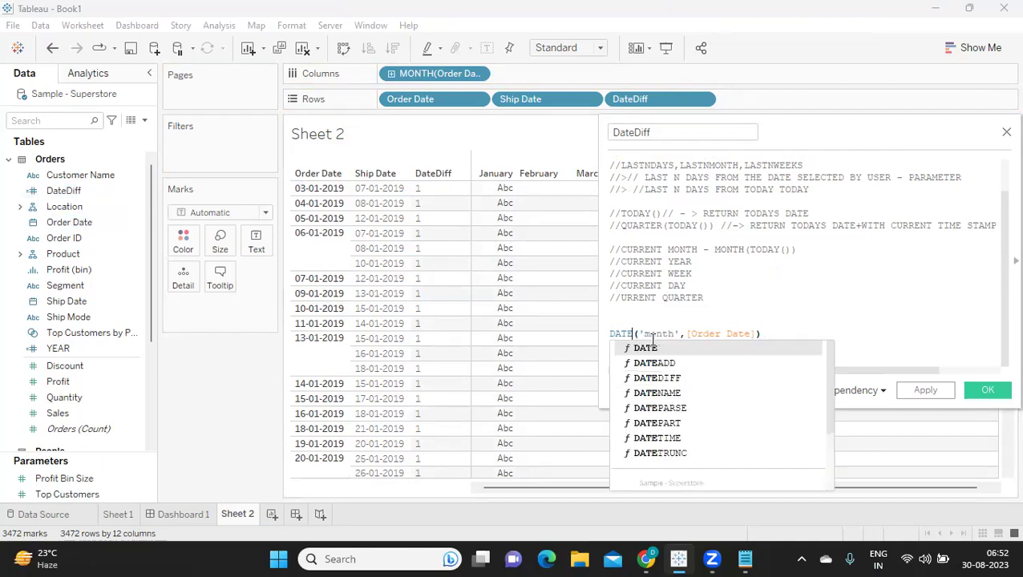
Switch to DATENAME('month',[Order Date]) and apply, showing January month names
{"action": "left_click", "coordinate": [665, 393]}
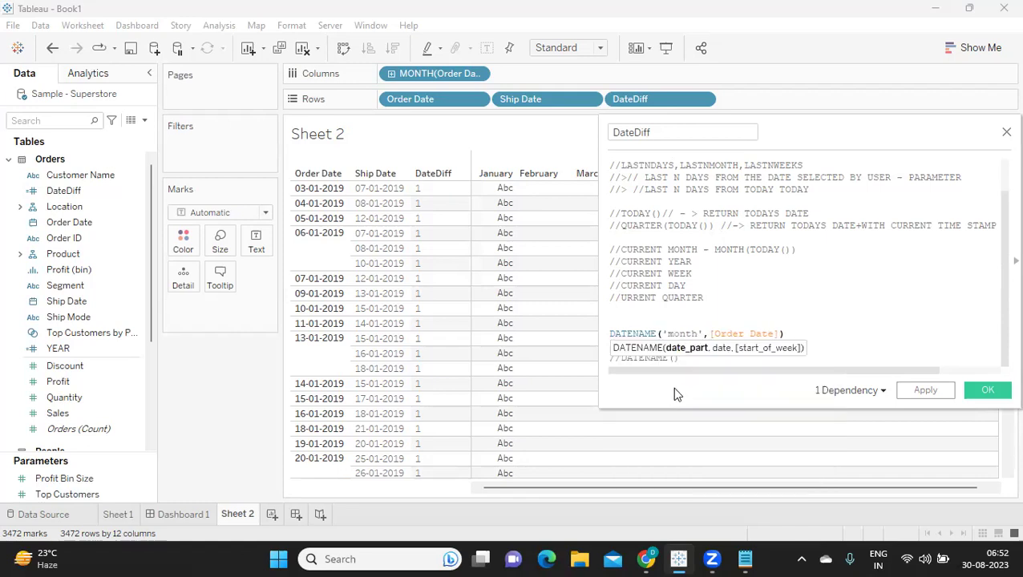
{"action": "left_click", "coordinate": [914, 390]}
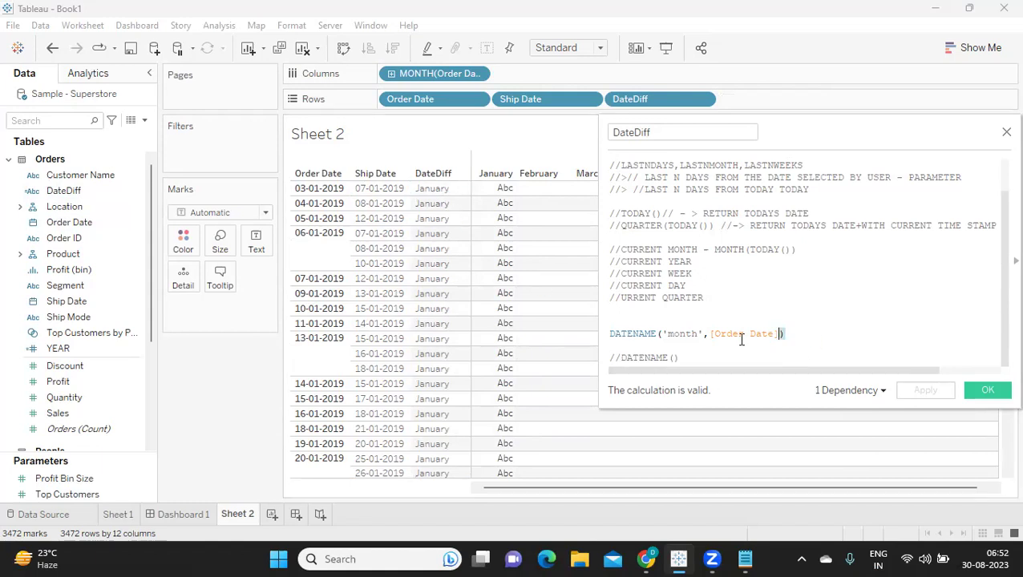
{"action": "left_click_drag", "start_coordinate": [784, 334], "coordinate": [586, 338]}
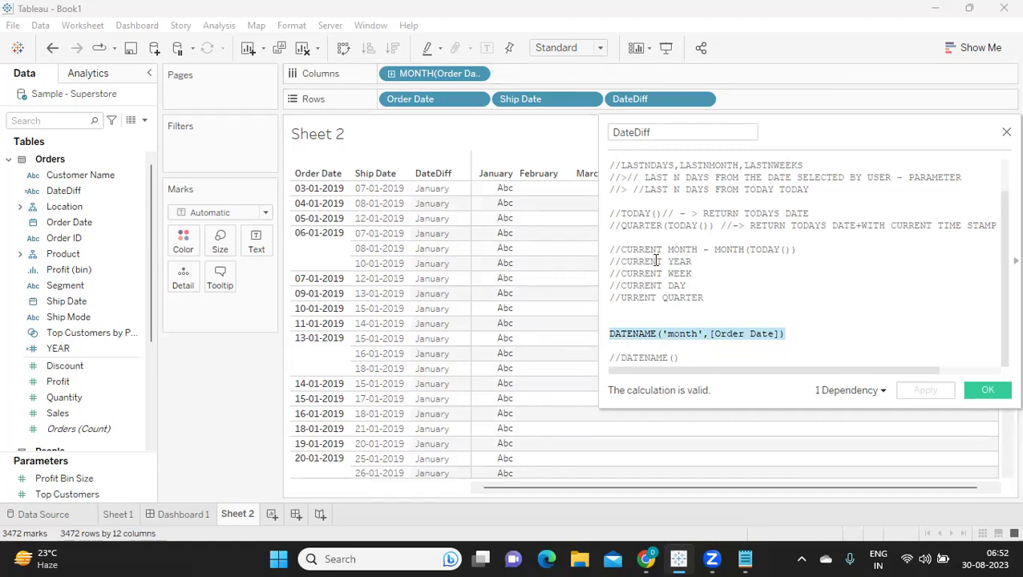
{"action": "left_click", "coordinate": [677, 347]}
Tidy the blank lines around the DATENAME formula
{"action": "left_click_drag", "start_coordinate": [718, 337], "coordinate": [616, 335]}
{"action": "double_click", "coordinate": [629, 334]}
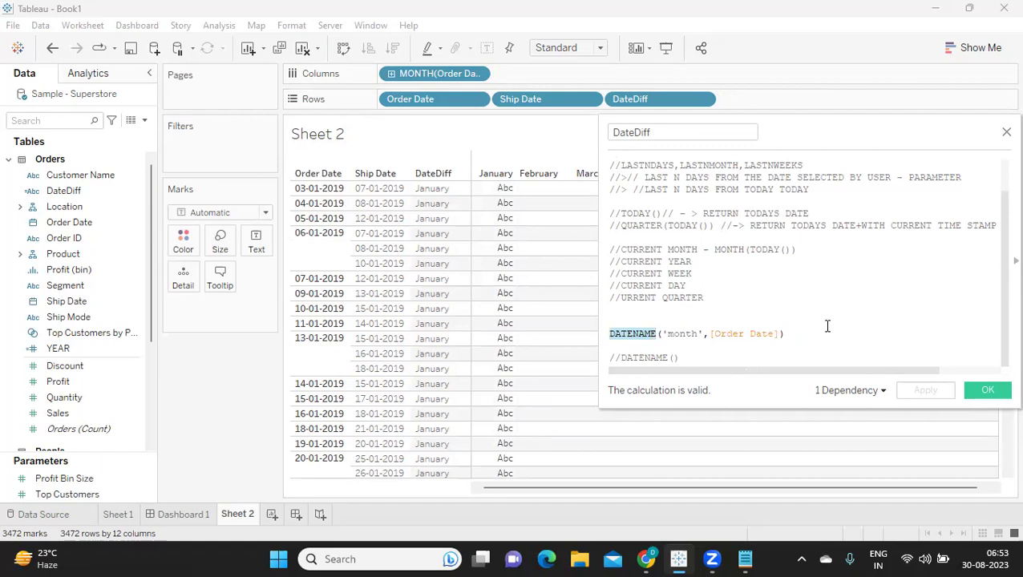
{"action": "left_click", "coordinate": [807, 333]}
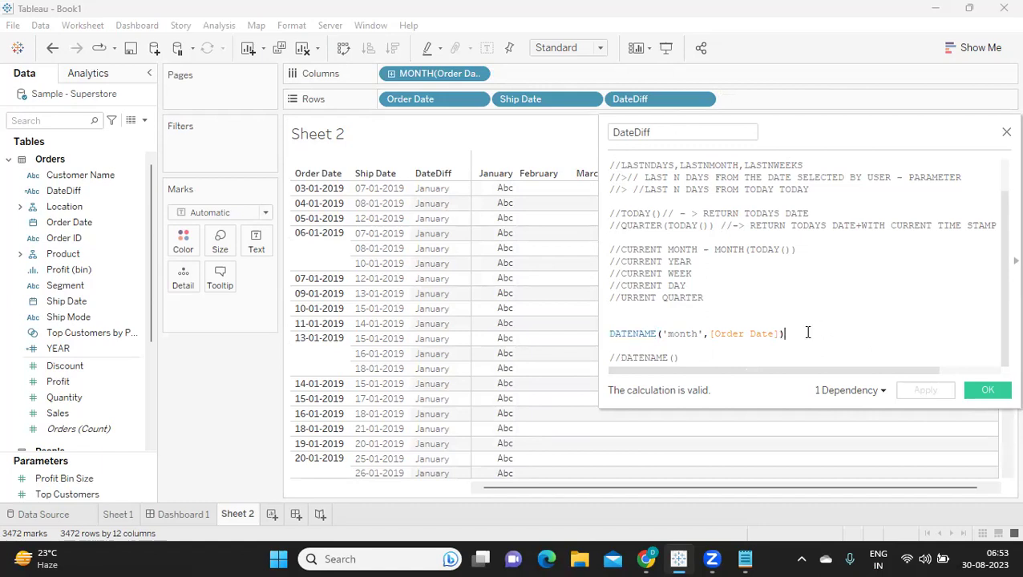
{"action": "key", "text": "Return"}
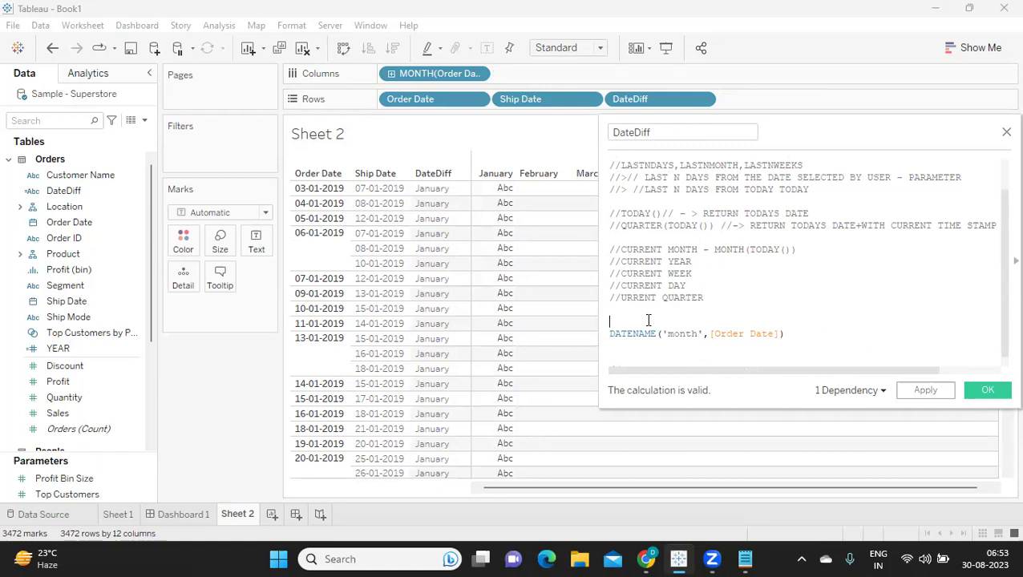
{"action": "key", "text": "BackSpace"}
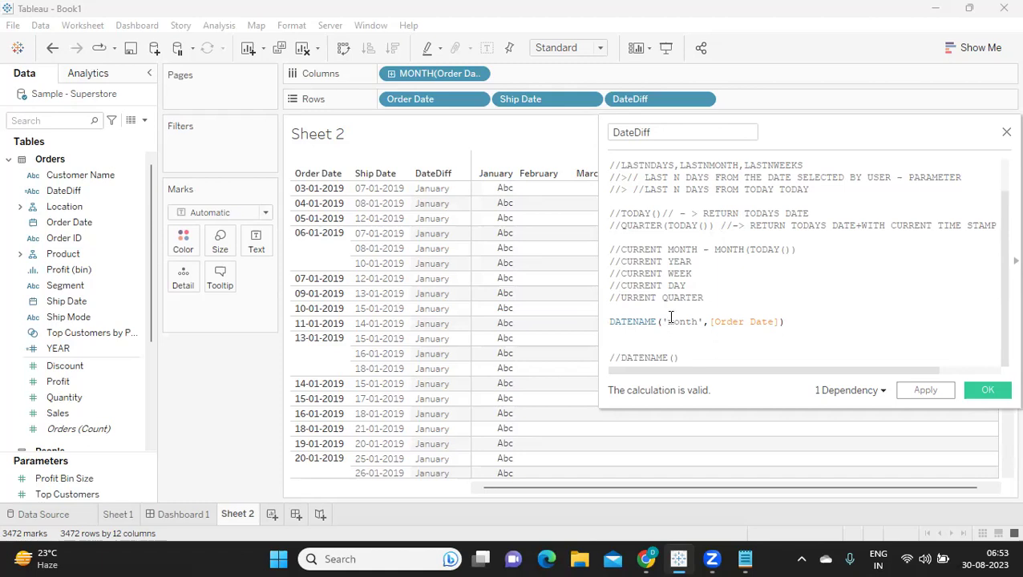
{"action": "left_click", "coordinate": [628, 311]}
Comment out the DATENAME line and remove Ship Date from Rows
{"action": "key", "text": "Delete"}
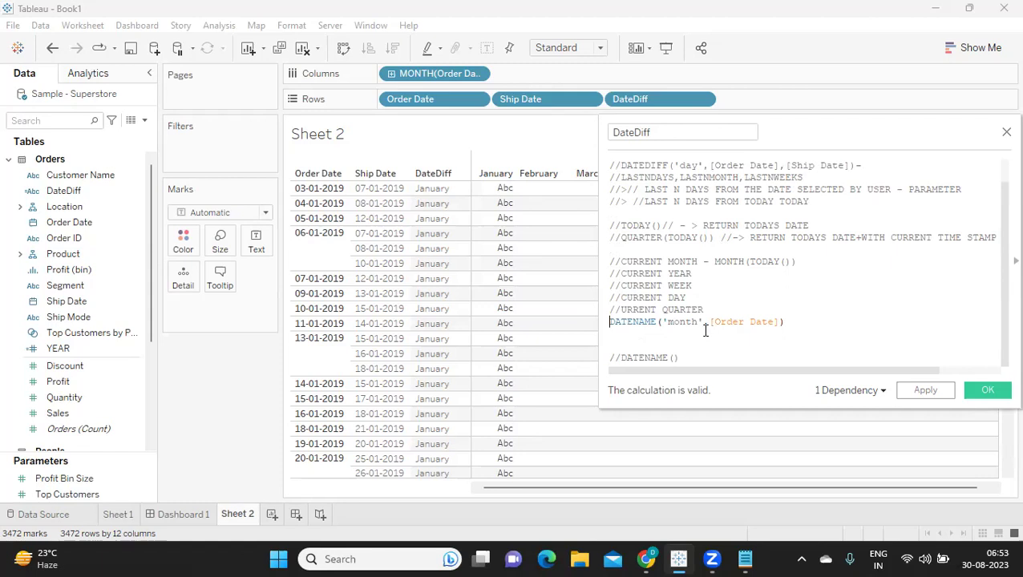
{"action": "type", "text": "//"}
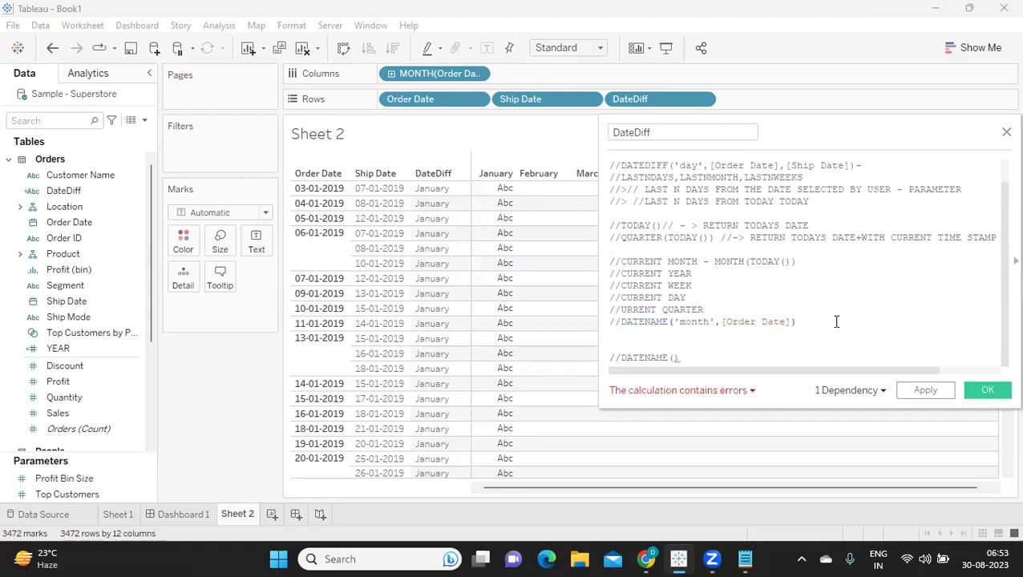
{"action": "left_click_drag", "start_coordinate": [561, 104], "coordinate": [225, 357]}
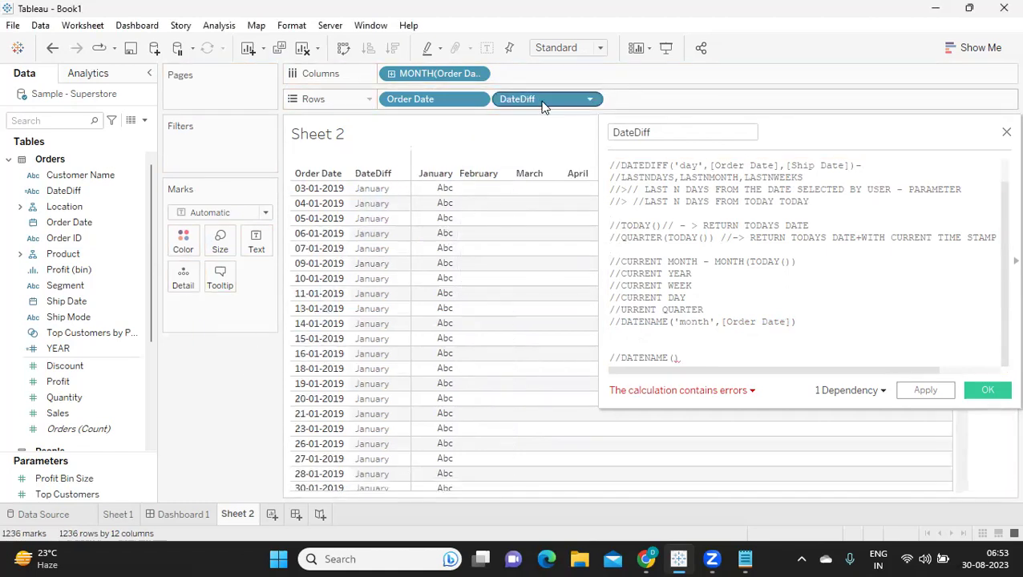
{"action": "left_click", "coordinate": [825, 319]}
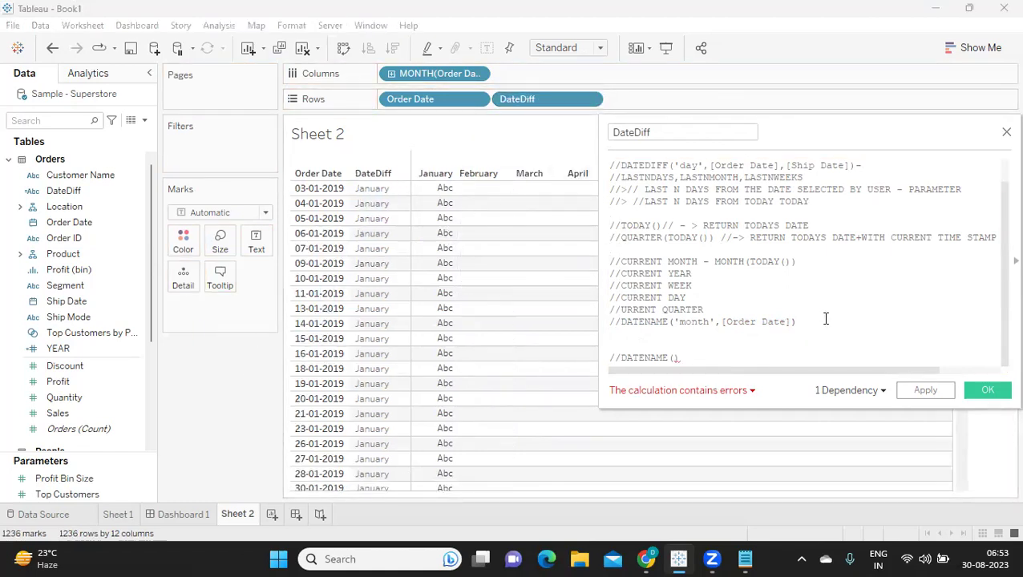
{"action": "key", "text": "ctrl+z"}
Rename the calculated field from DateDiff to CY
{"action": "type", "text": "date"}
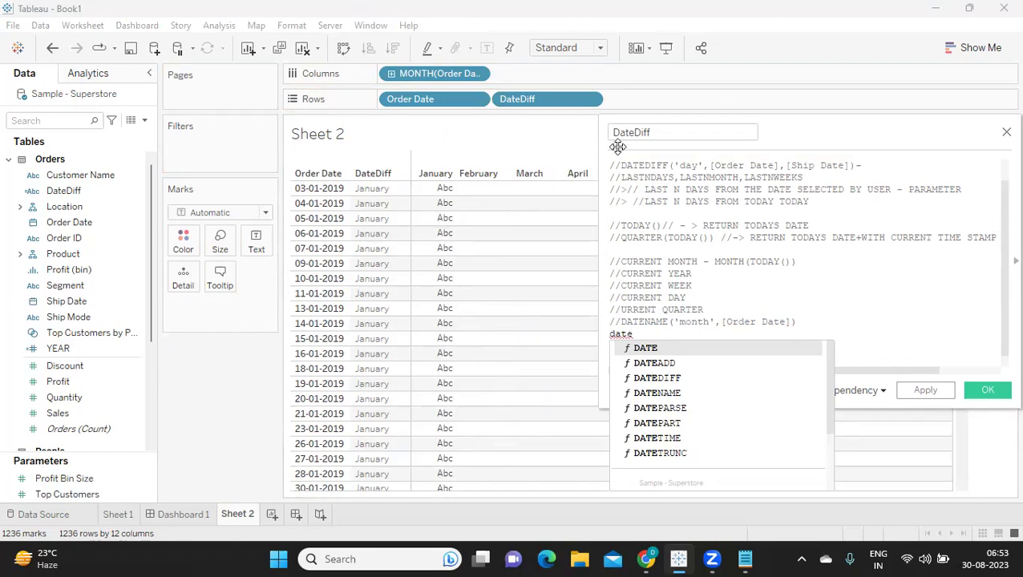
{"action": "left_click", "coordinate": [917, 332]}
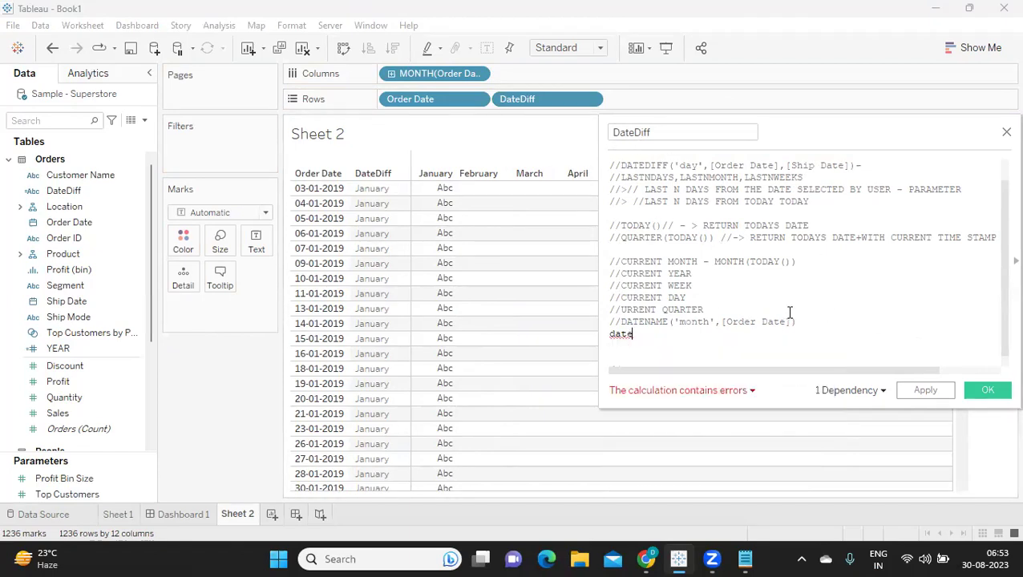
{"action": "left_click_drag", "start_coordinate": [700, 131], "coordinate": [543, 125]}
{"action": "type", "text": "CY"}
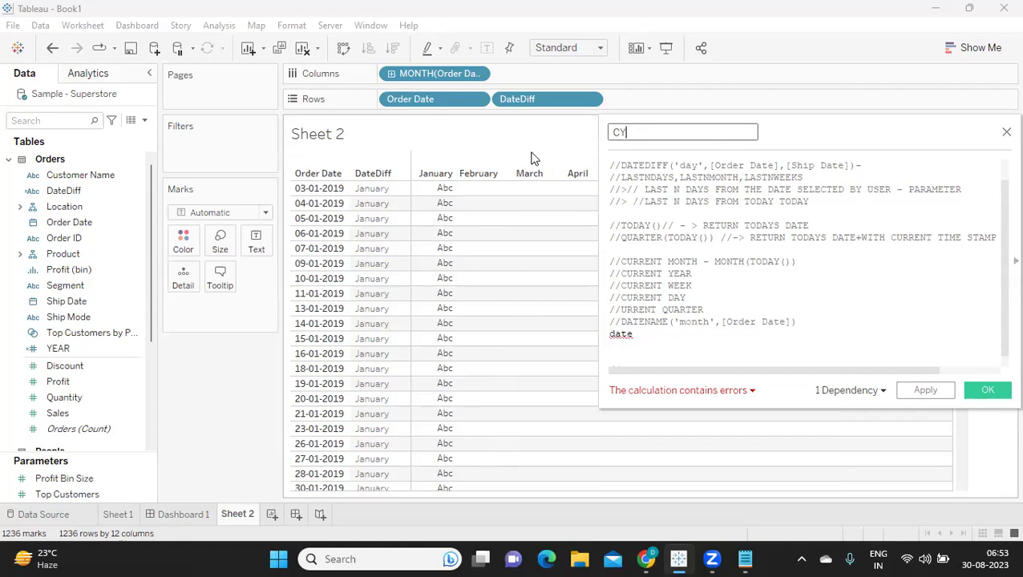
Enter DATEADD('year',1,[Order Date]) as the CY formula, apply it and close
{"action": "mouse_move", "coordinate": [611, 335]}
{"action": "left_mouse_down"}
{"action": "mouse_move", "coordinate": [561, 322]}
{"action": "mouse_move", "coordinate": [583, 346]}
{"action": "mouse_move", "coordinate": [598, 332]}
{"action": "left_mouse_up"}
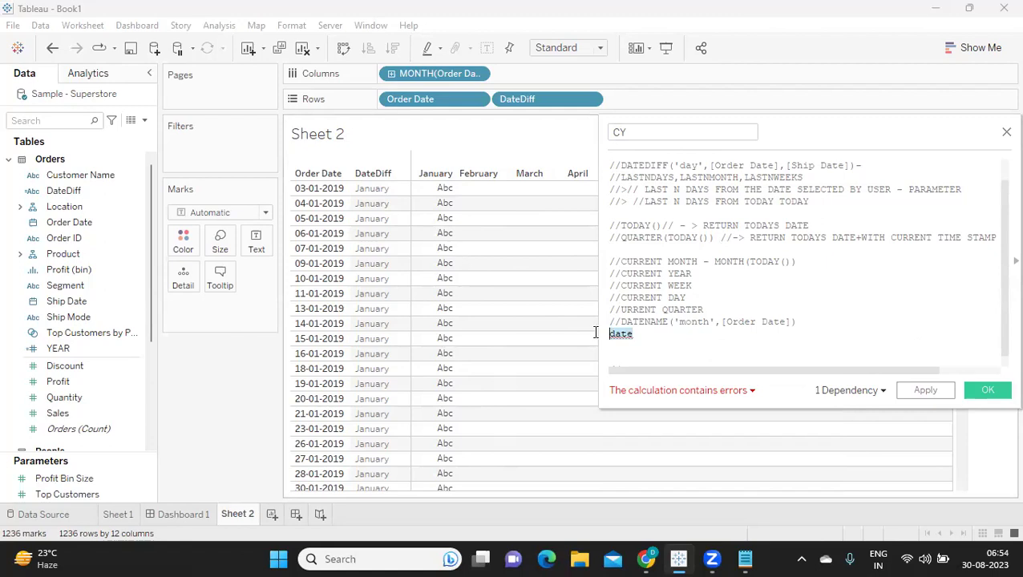
{"action": "type", "text": "DATE"}
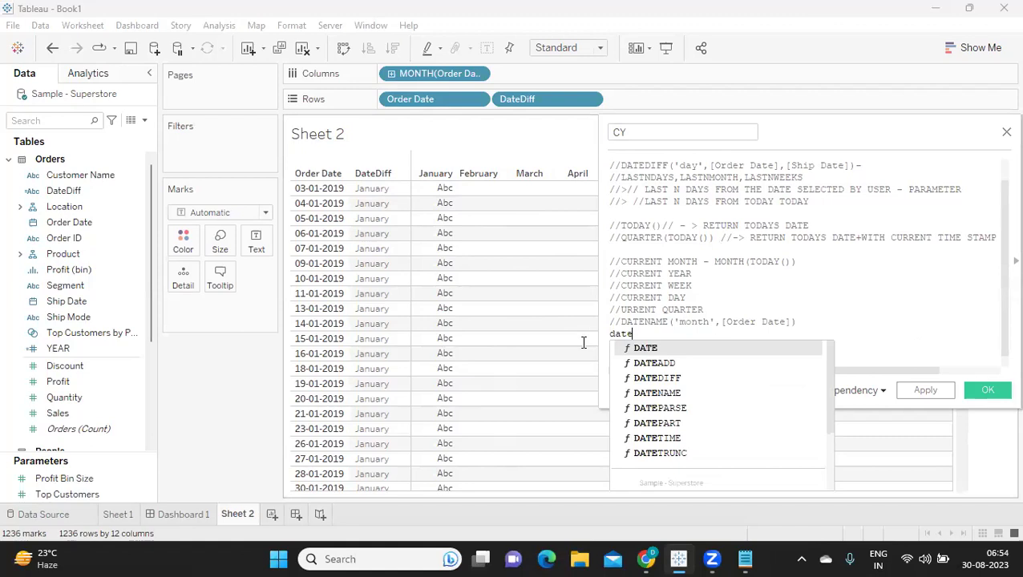
{"action": "key", "text": "Down"}
{"action": "key", "text": "Return"}
{"action": "type", "text": "'"}
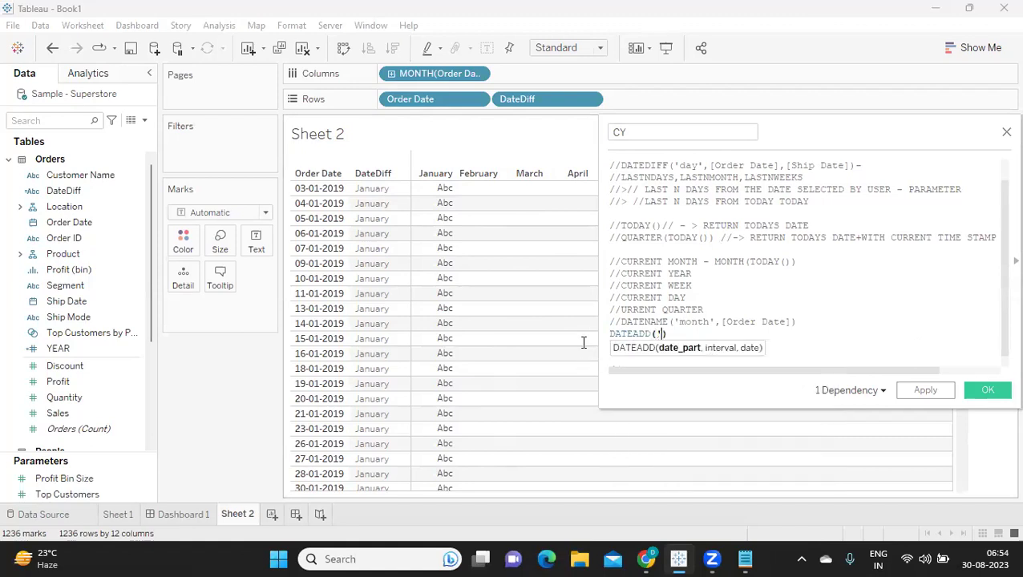
{"action": "type", "text": "year',"}
{"action": "type", "text": "1,"}
{"action": "type", "text": "[O"}
{"action": "key", "text": "Return"}
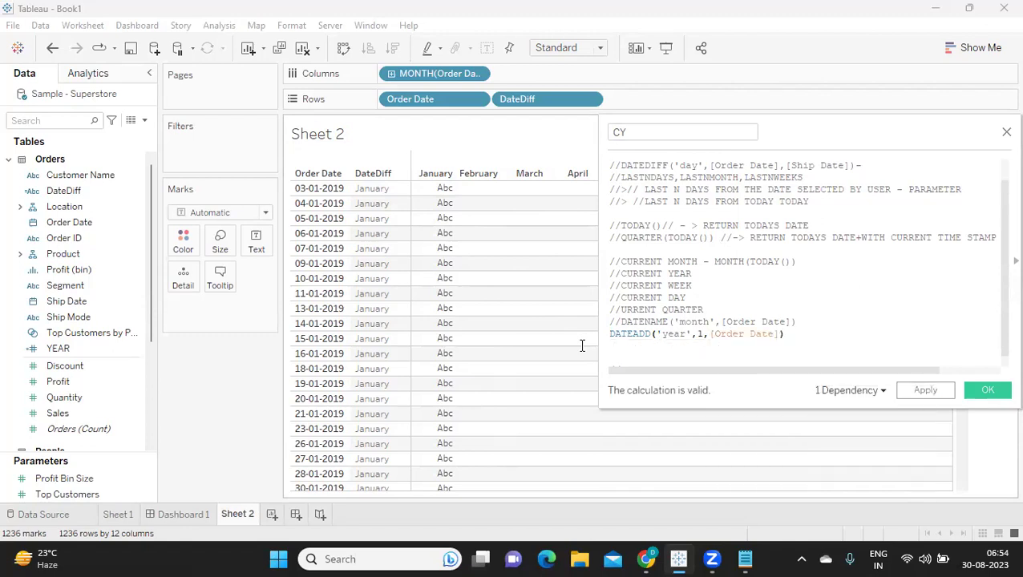
{"action": "left_click", "coordinate": [914, 391]}
{"action": "left_click", "coordinate": [986, 390]}
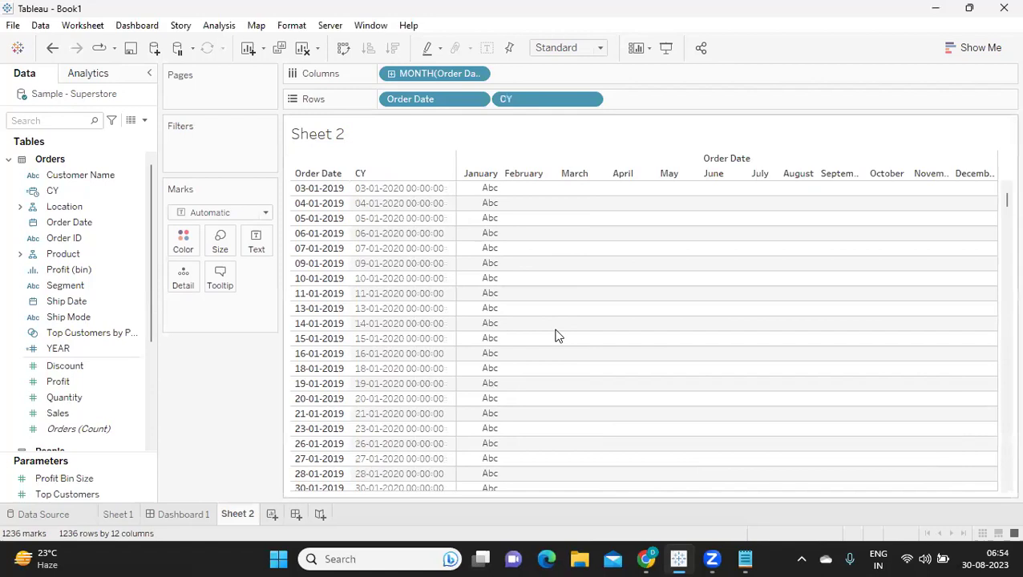
Remove Order Date and MONTH(Order Date) so only CY dates remain on Rows
{"action": "left_click_drag", "start_coordinate": [425, 99], "coordinate": [171, 383]}
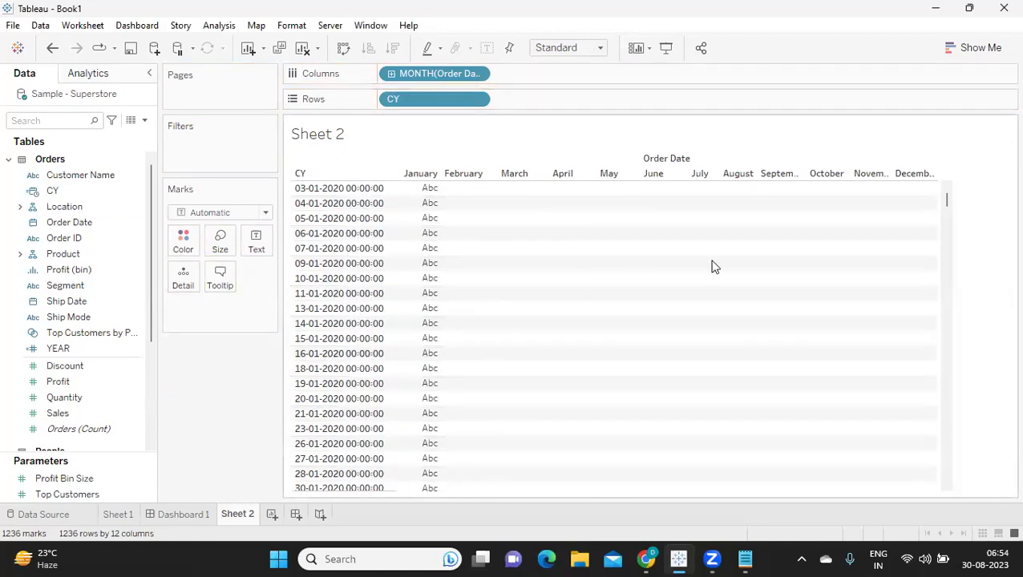
{"action": "left_click_drag", "start_coordinate": [393, 79], "coordinate": [171, 364]}
{"action": "left_click_drag", "start_coordinate": [450, 192], "coordinate": [403, 520]}
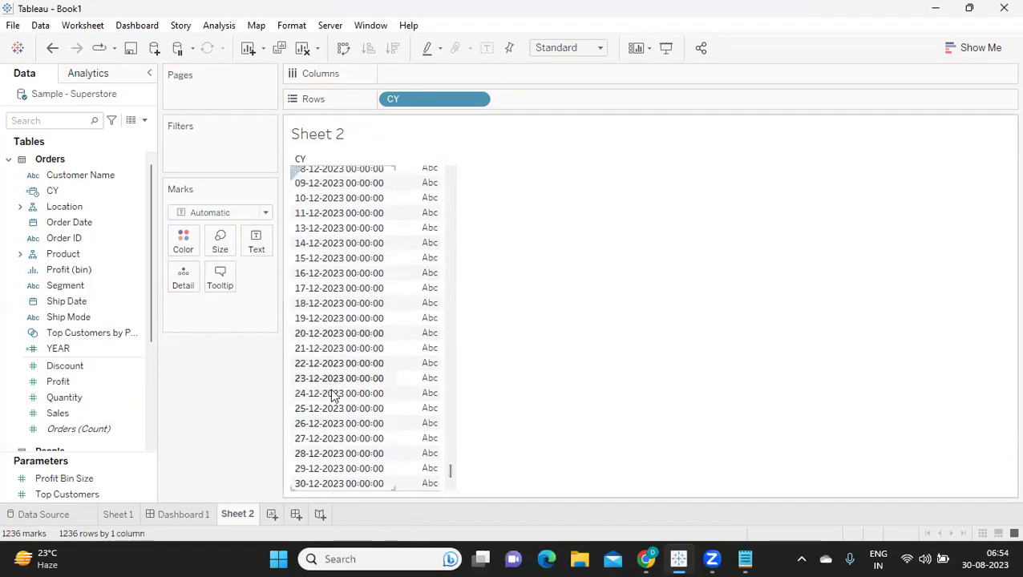
Create a new calculated field from the Data pane menu and name it DateTrunc
{"action": "left_click", "coordinate": [146, 127]}
{"action": "left_click", "coordinate": [87, 138]}
{"action": "type", "text": "dA"}
{"action": "key", "text": "BackSpace"}
{"action": "key", "text": "BackSpace"}
{"action": "type", "text": "dATE"}
{"action": "key", "text": "BackSpace"}
{"action": "key", "text": "BackSpace"}
{"action": "key", "text": "BackSpace"}
{"action": "key", "text": "BackSpace"}
{"action": "left_click", "coordinate": [624, 170]}
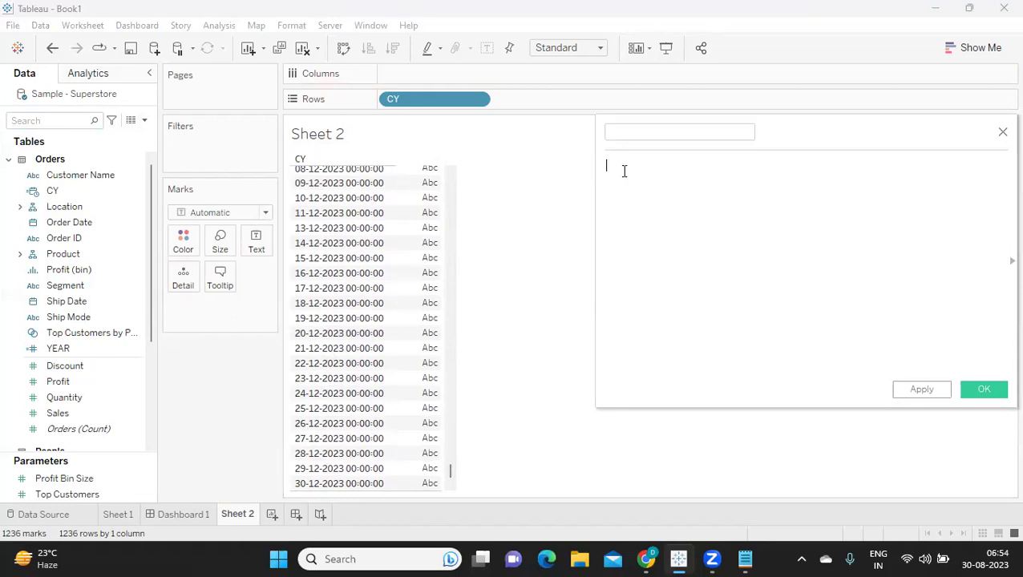
{"action": "type", "text": "Date "}
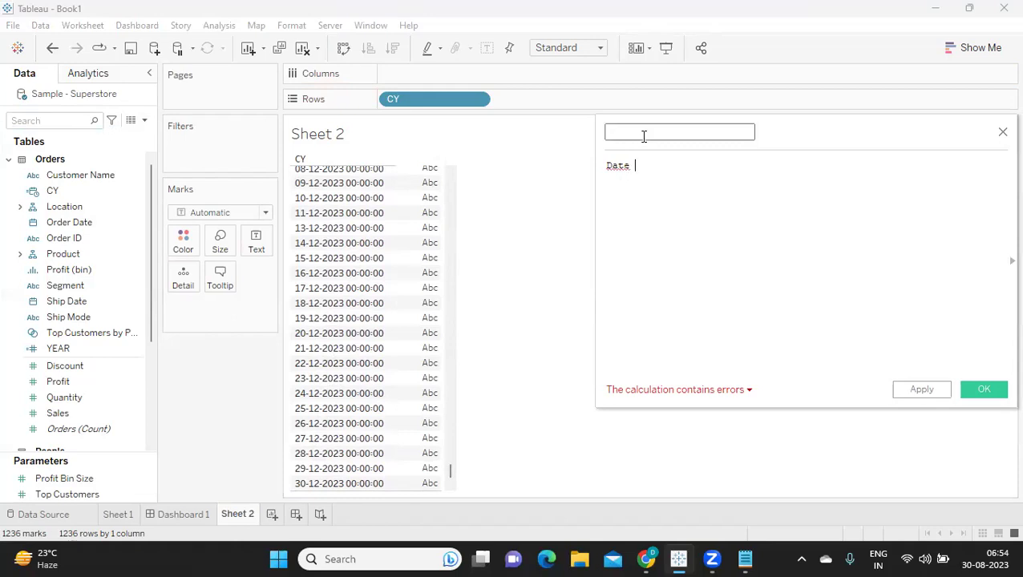
{"action": "type", "text": "DateTrunc"}
Enter DATETRUNC('week',[Order Date]), apply it, and add DateTrunc to Rows beside CY
{"action": "left_click", "coordinate": [651, 160]}
{"action": "key", "text": "BackSpace"}
{"action": "key", "text": "BackSpace"}
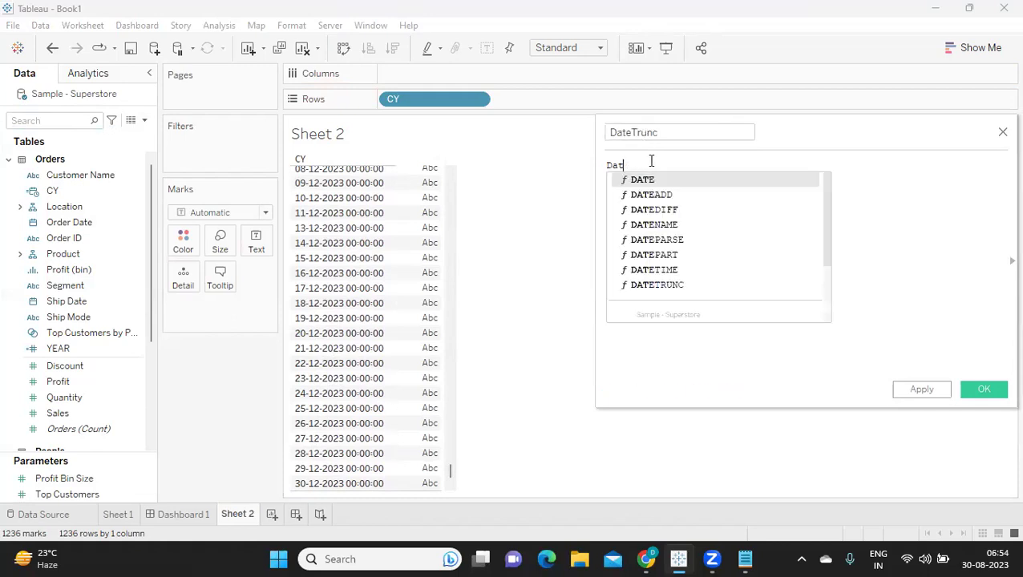
{"action": "key", "text": "Down"}
{"action": "key", "text": "Down"}
{"action": "key", "text": "Down"}
{"action": "key", "text": "Down"}
{"action": "key", "text": "Down"}
{"action": "key", "text": "Down"}
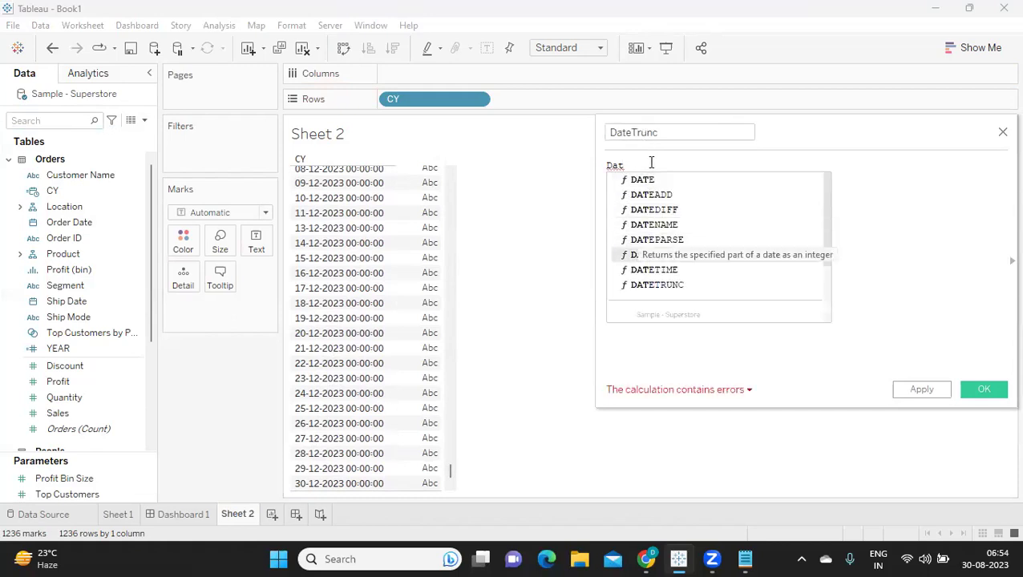
{"action": "key", "text": "Down"}
{"action": "key", "text": "Return"}
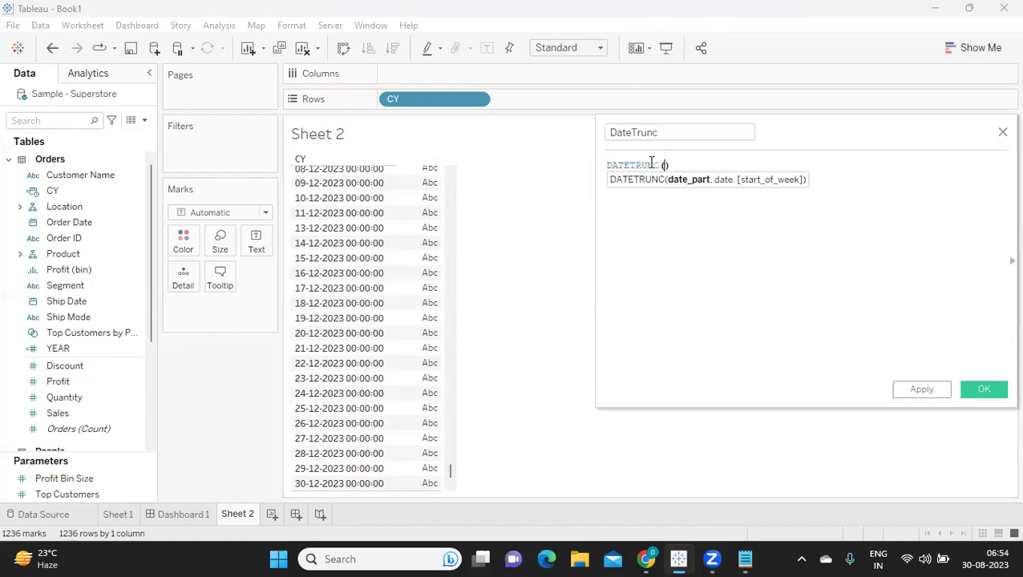
{"action": "type", "text": "'"}
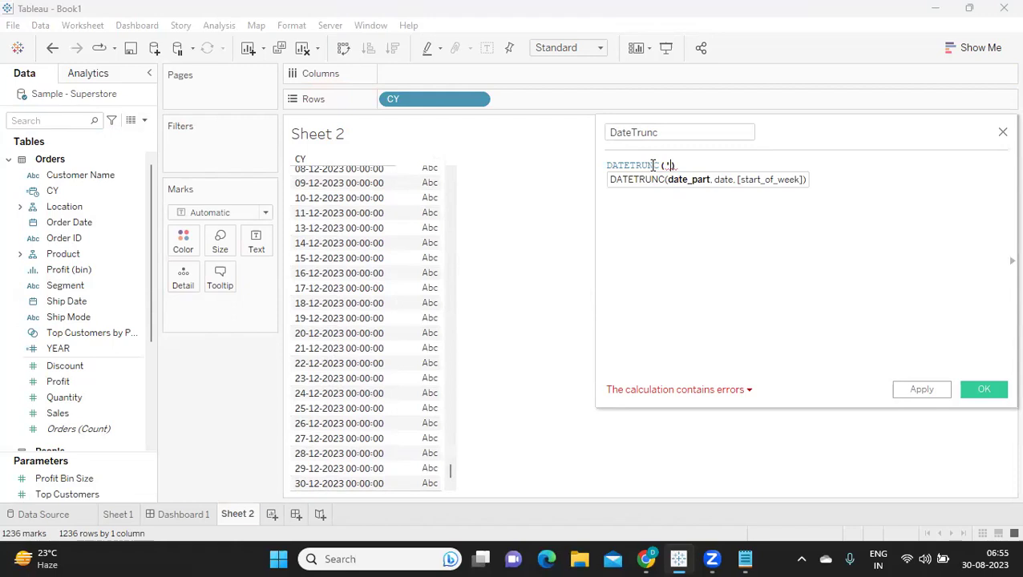
{"action": "type", "text": "'"}
{"action": "key", "text": "BackSpace"}
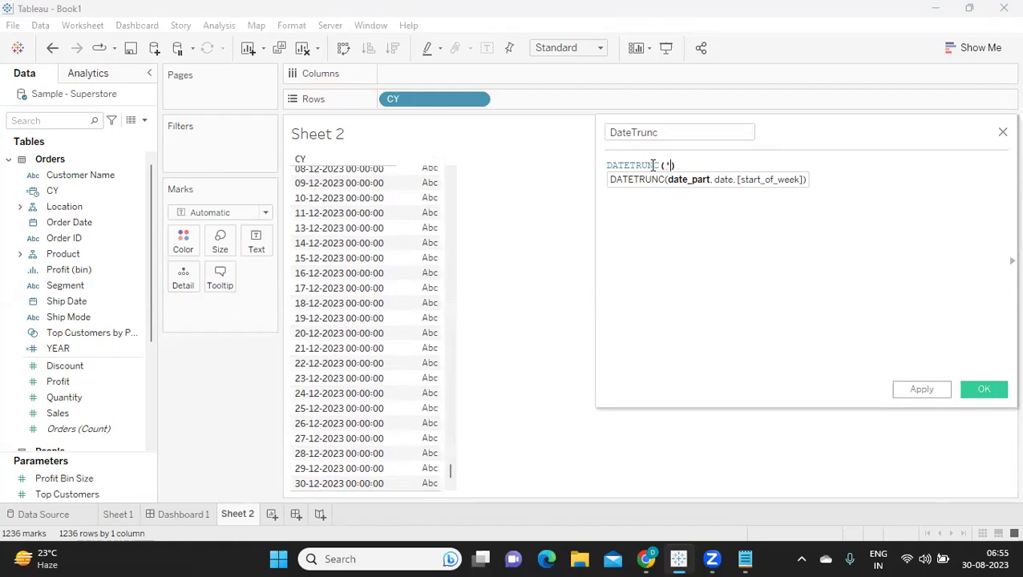
{"action": "type", "text": "week',[Order Date]"}
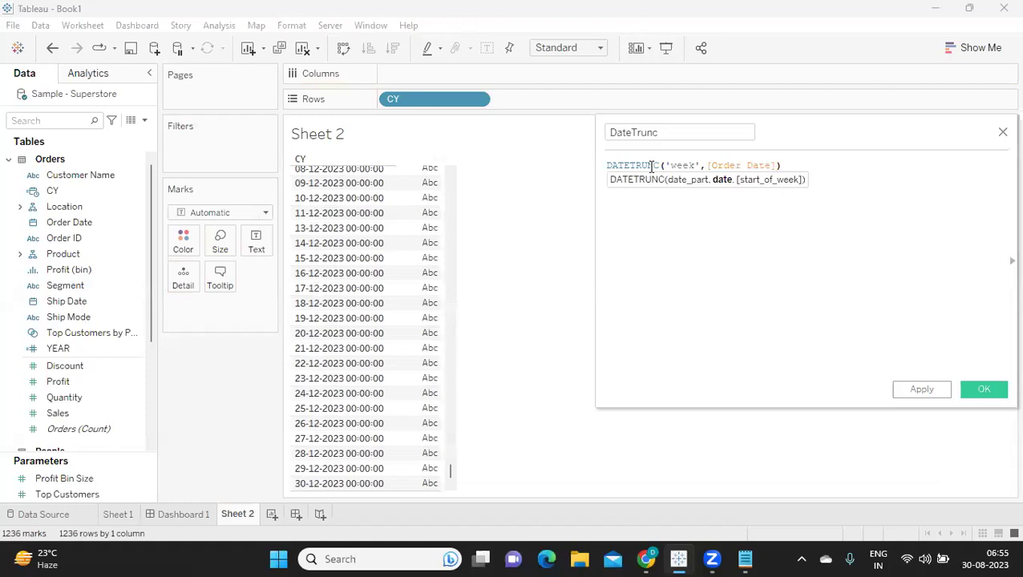
{"action": "left_click", "coordinate": [929, 392]}
{"action": "left_click_drag", "start_coordinate": [61, 207], "coordinate": [509, 99]}
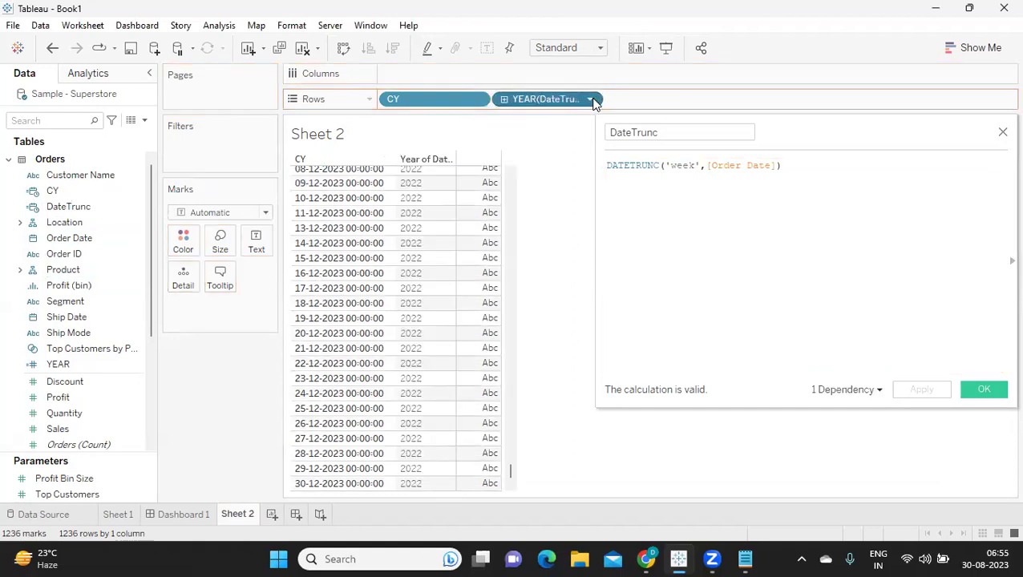
Show DateTrunc as exact dates, change it to DATETRUNC('week',[CY]), and make it discrete
{"action": "left_click", "coordinate": [591, 99]}
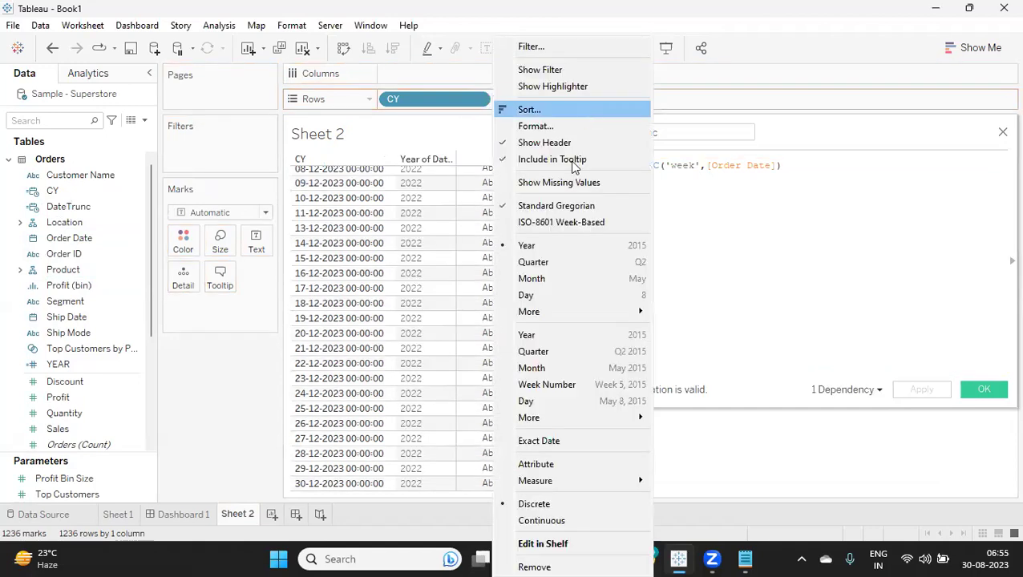
{"action": "left_click", "coordinate": [551, 443]}
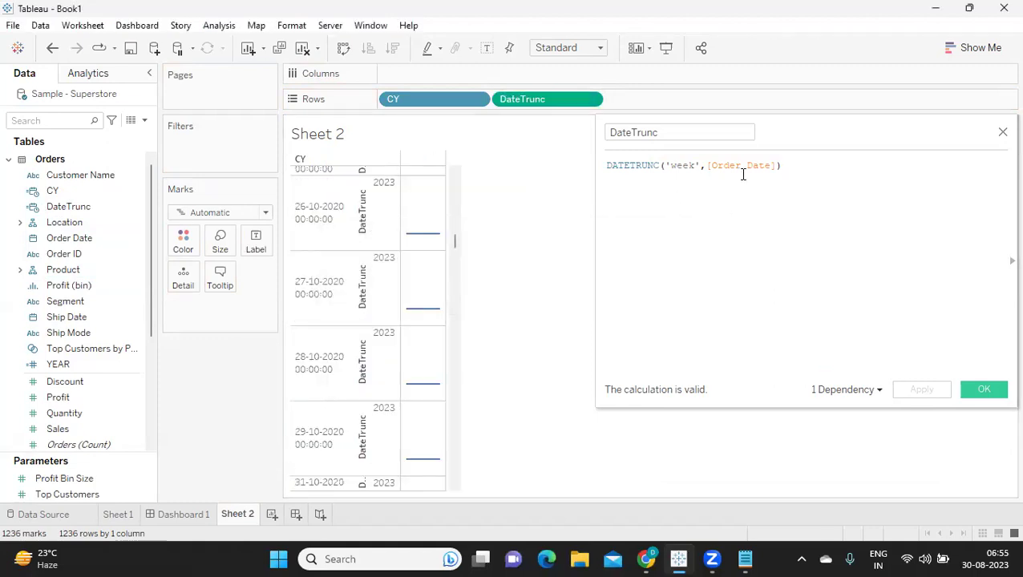
{"action": "left_click", "coordinate": [745, 165]}
{"action": "type", "text": "cy"}
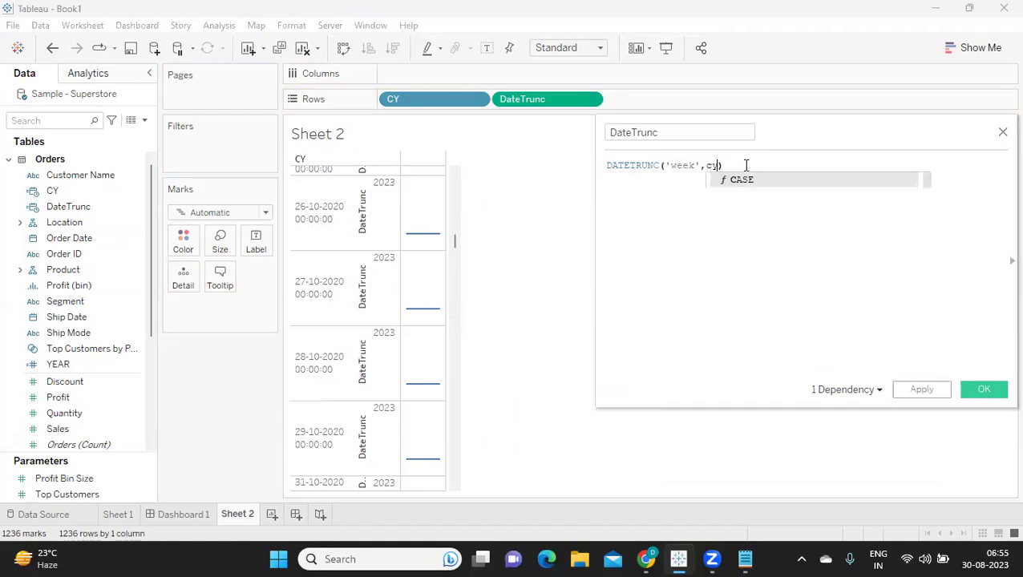
{"action": "left_click", "coordinate": [753, 181]}
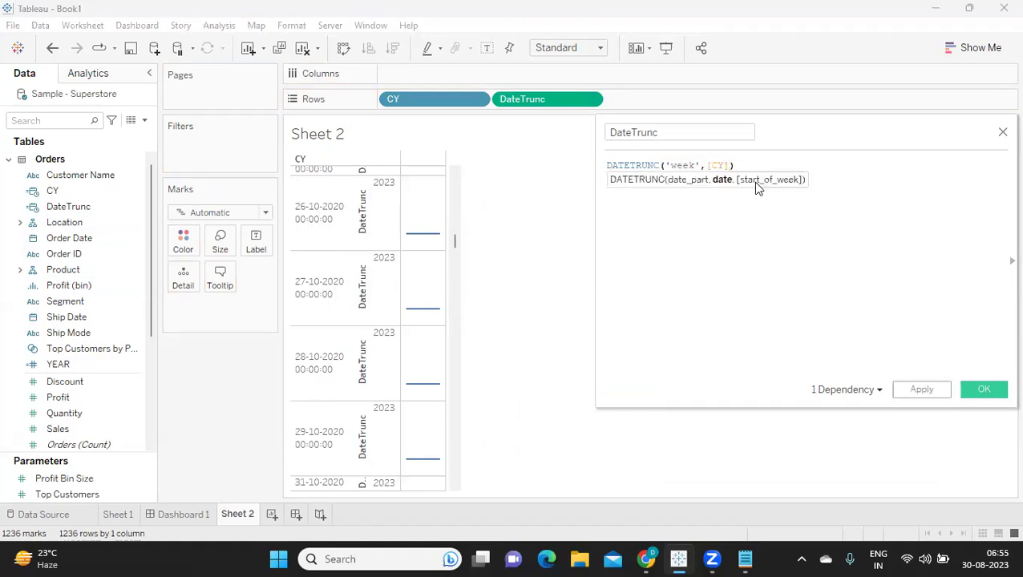
{"action": "left_click", "coordinate": [923, 400]}
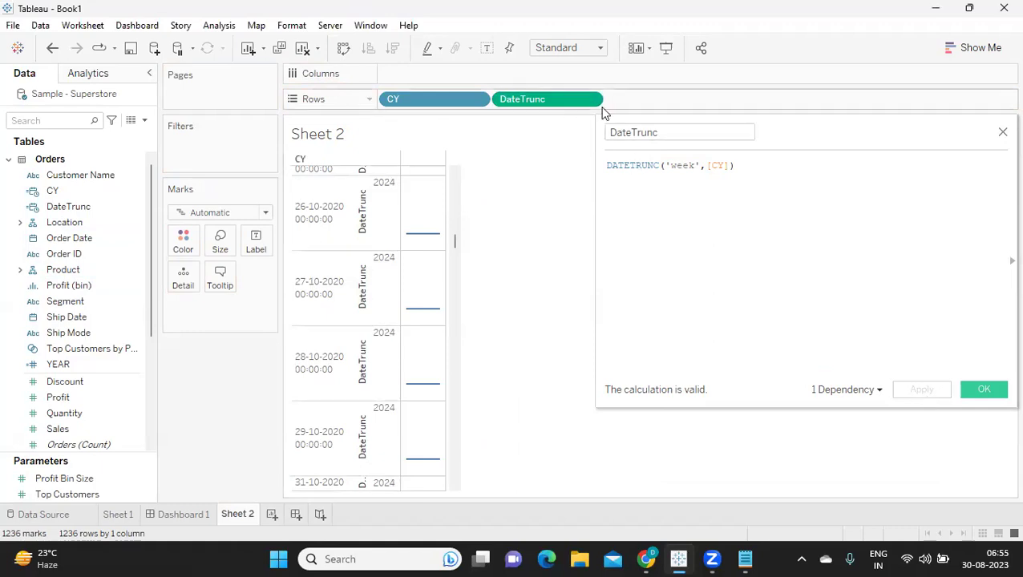
{"action": "left_click", "coordinate": [594, 99]}
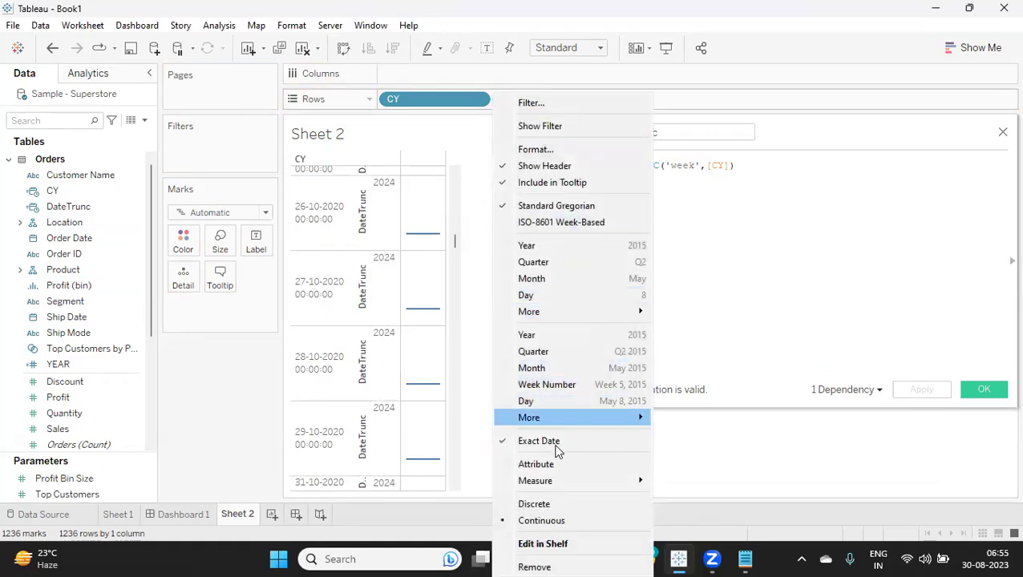
{"action": "left_click", "coordinate": [545, 503]}
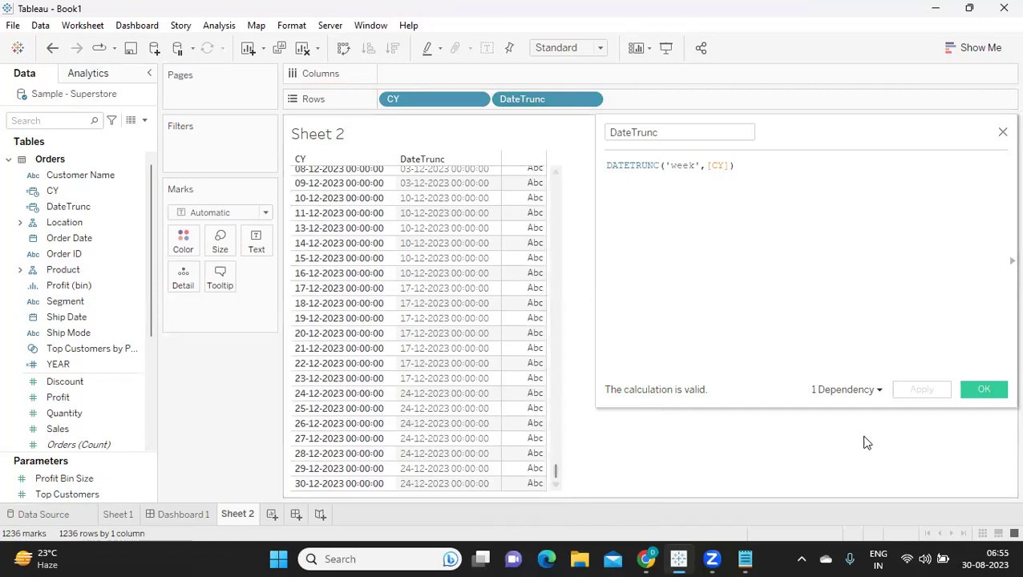
{"action": "left_click", "coordinate": [987, 559]}
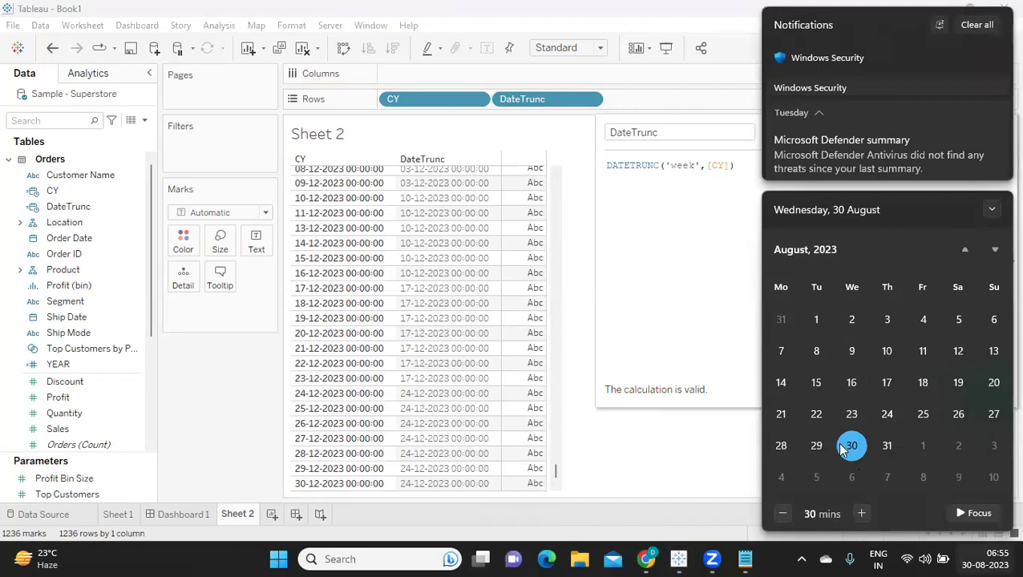
{"action": "left_click_drag", "start_coordinate": [557, 477], "coordinate": [557, 447]}
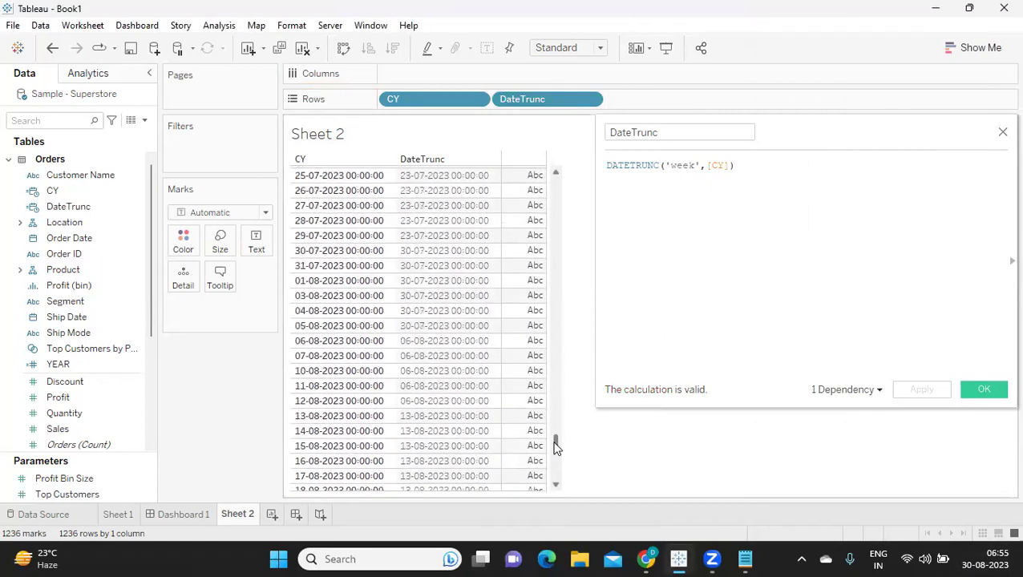
{"action": "scroll", "coordinate": [436, 404], "scroll_direction": "down", "scroll_amount": 2}
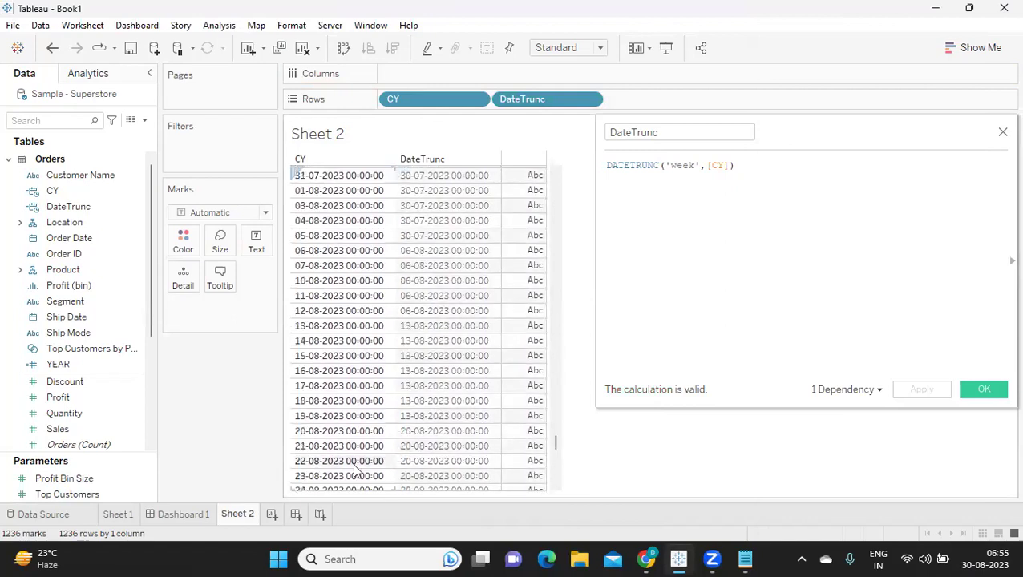
{"action": "scroll", "coordinate": [382, 463], "scroll_direction": "down", "scroll_amount": 1}
{"action": "scroll", "coordinate": [377, 457], "scroll_direction": "down", "scroll_amount": 3}
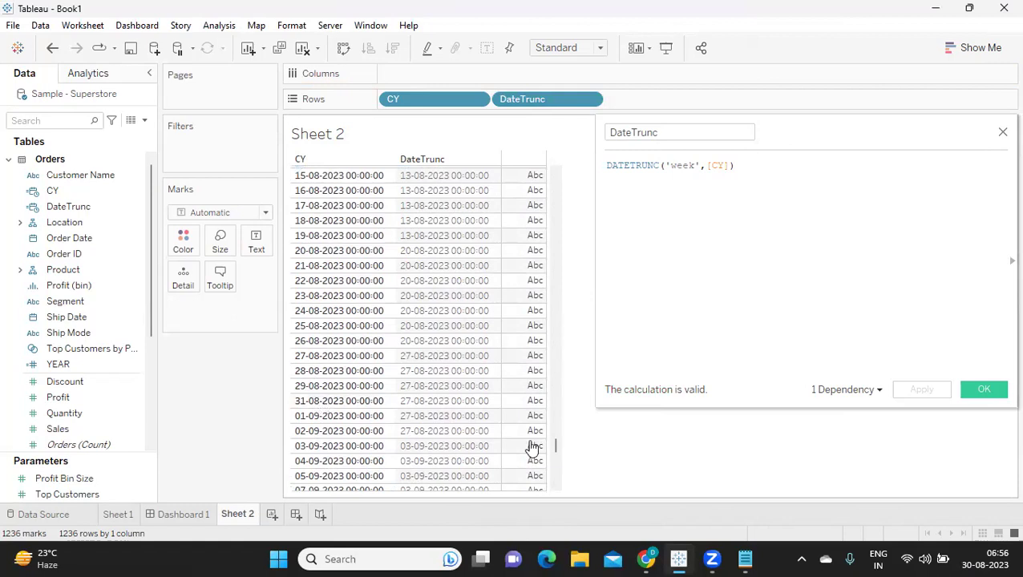
{"action": "left_click", "coordinate": [990, 559]}
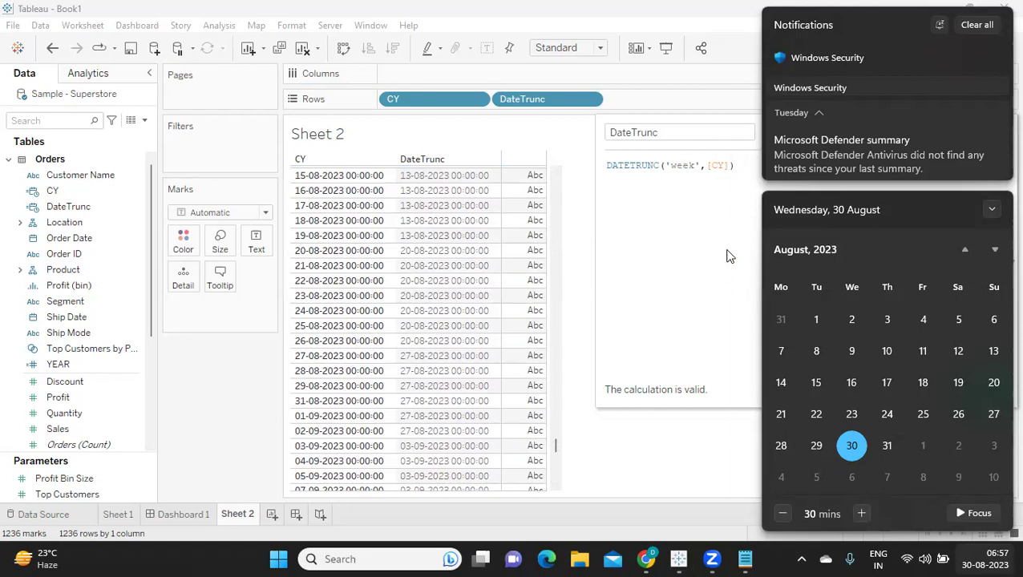
Add 'monday' as the DATETRUNC week-start argument, apply, and check the dates against the calendar
{"action": "left_click", "coordinate": [689, 201]}
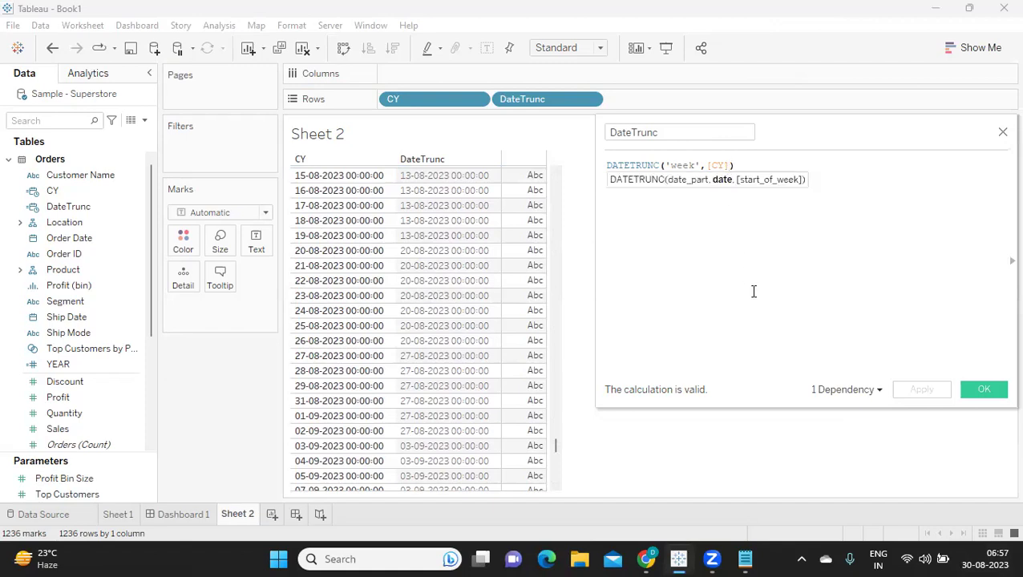
{"action": "type", "text": ",'mo"}
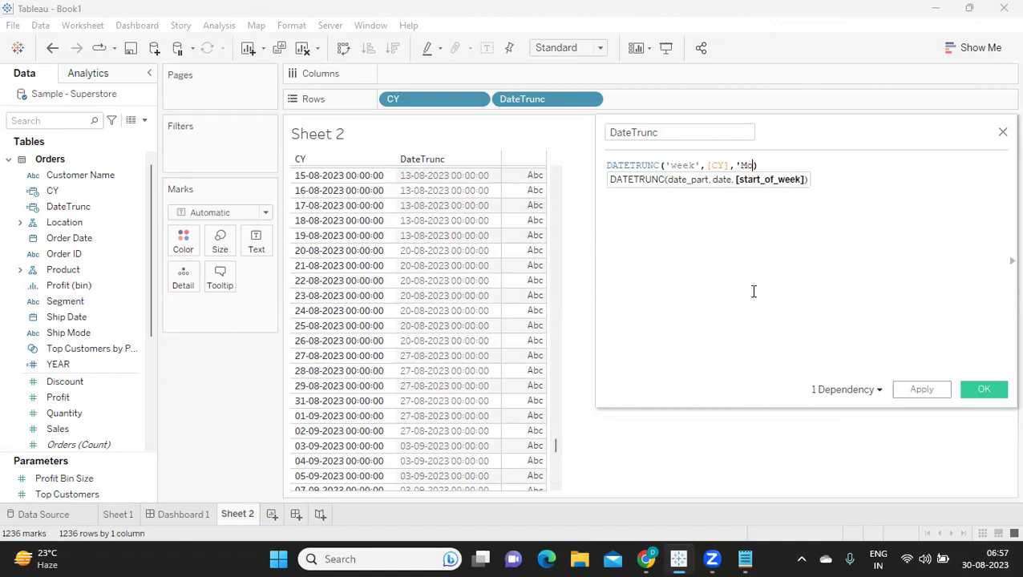
{"action": "type", "text": "nday'"}
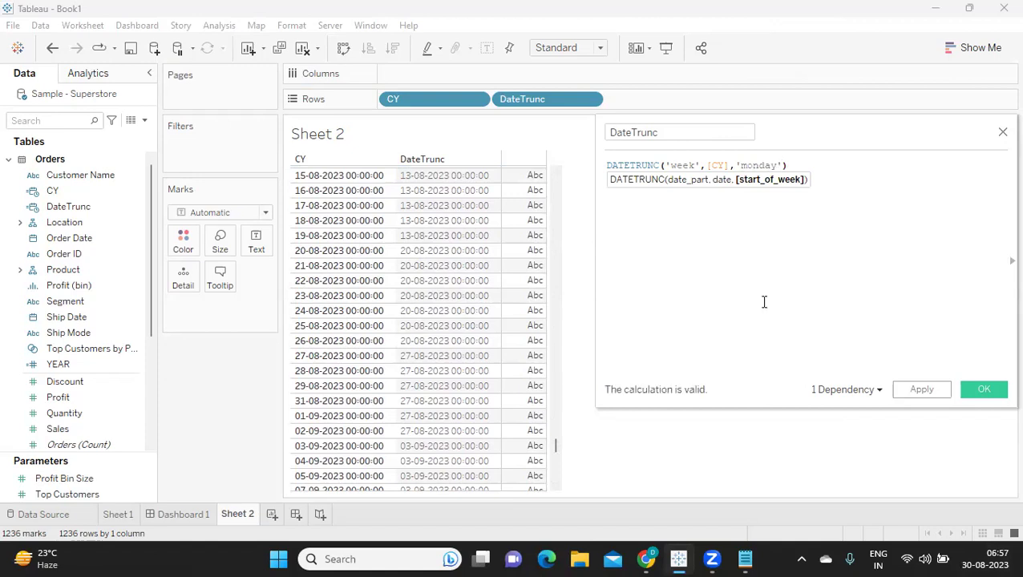
{"action": "left_click", "coordinate": [907, 390]}
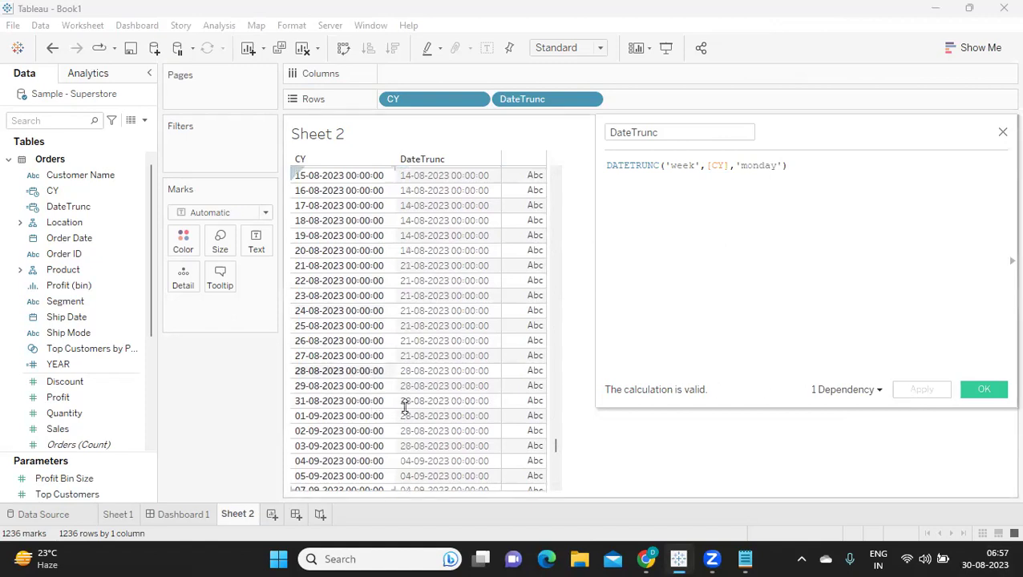
{"action": "left_click", "coordinate": [977, 559]}
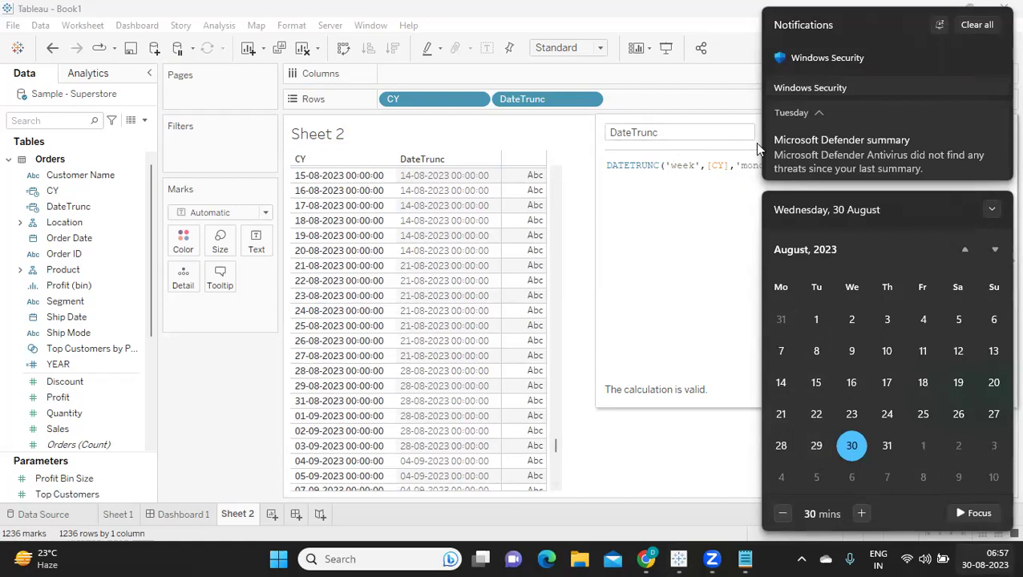
{"action": "left_click", "coordinate": [632, 244]}
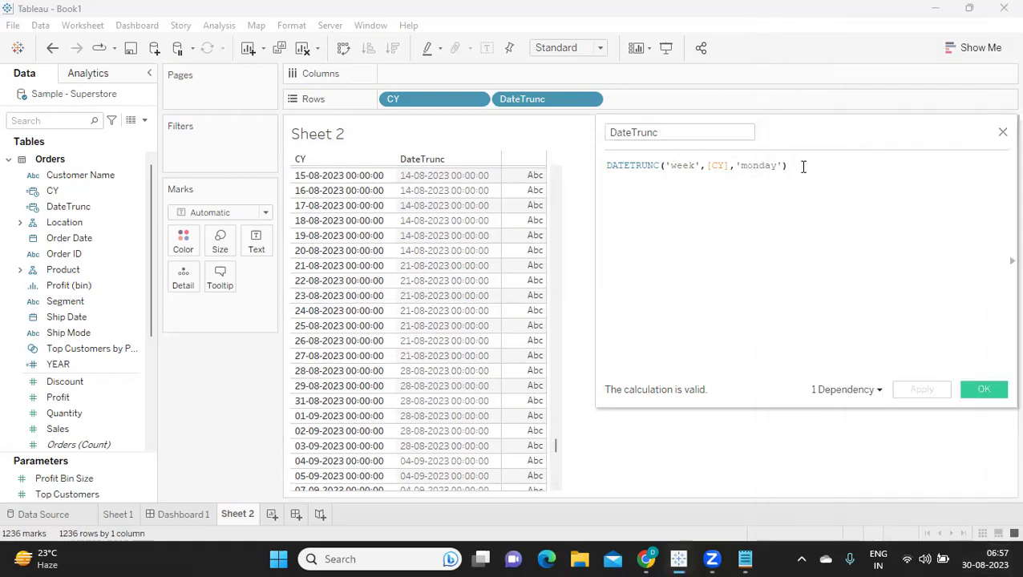
{"action": "key", "text": "ctrl+a"}
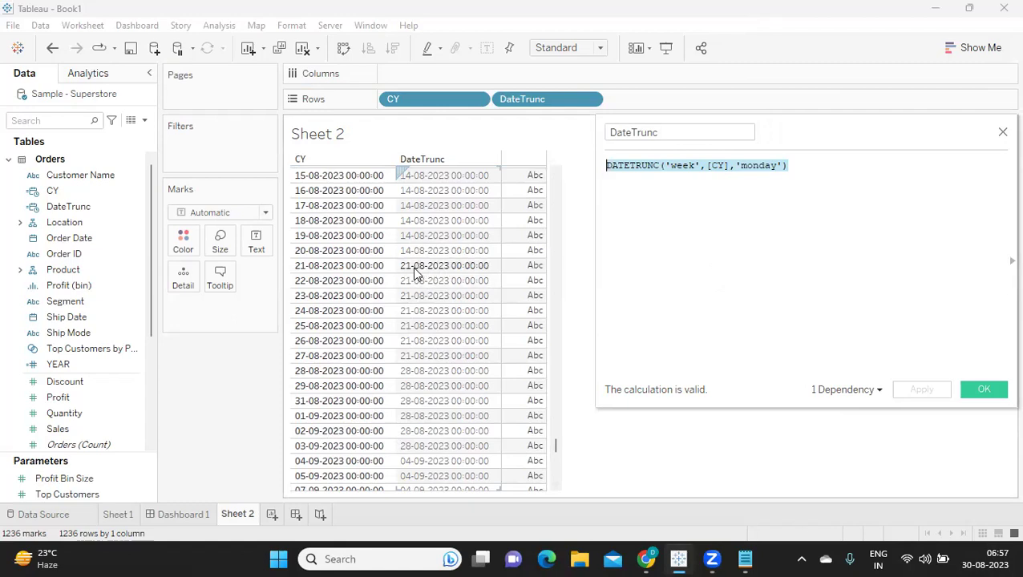
{"action": "left_click", "coordinate": [641, 192]}
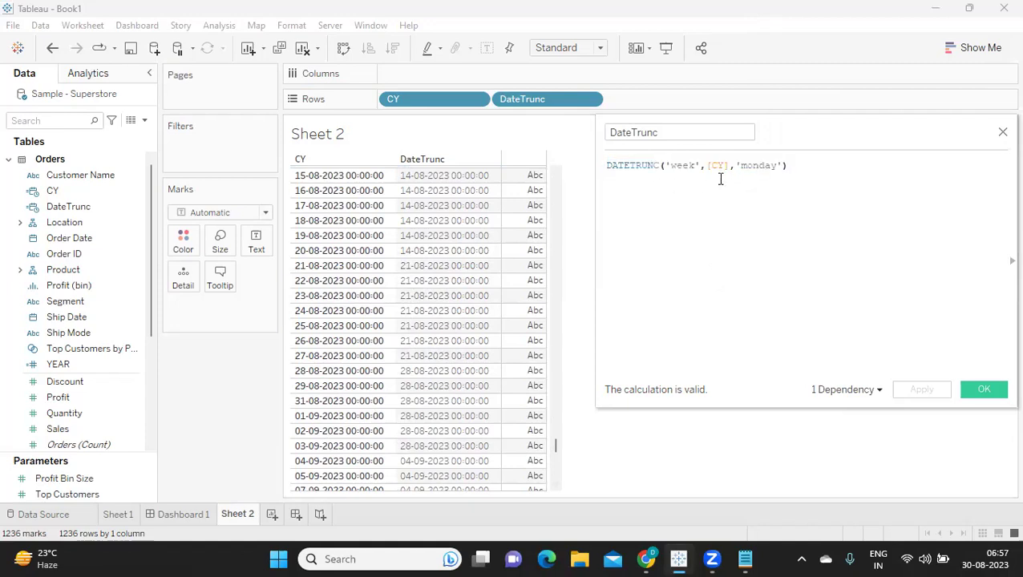
{"action": "left_click_drag", "start_coordinate": [738, 166], "coordinate": [784, 163]}
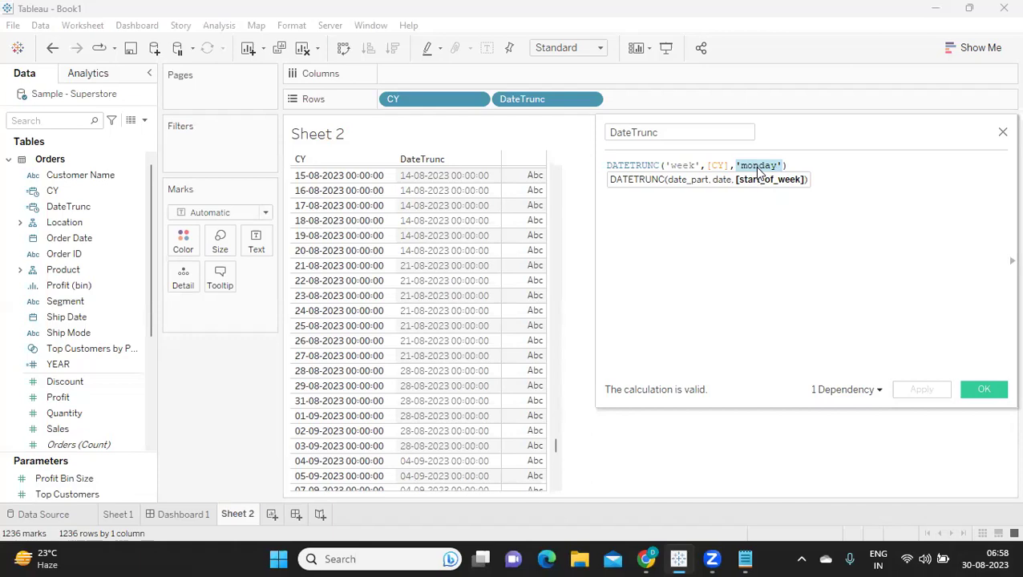
{"action": "left_click", "coordinate": [799, 167]}
{"action": "left_click_drag", "start_coordinate": [786, 165], "coordinate": [597, 157]}
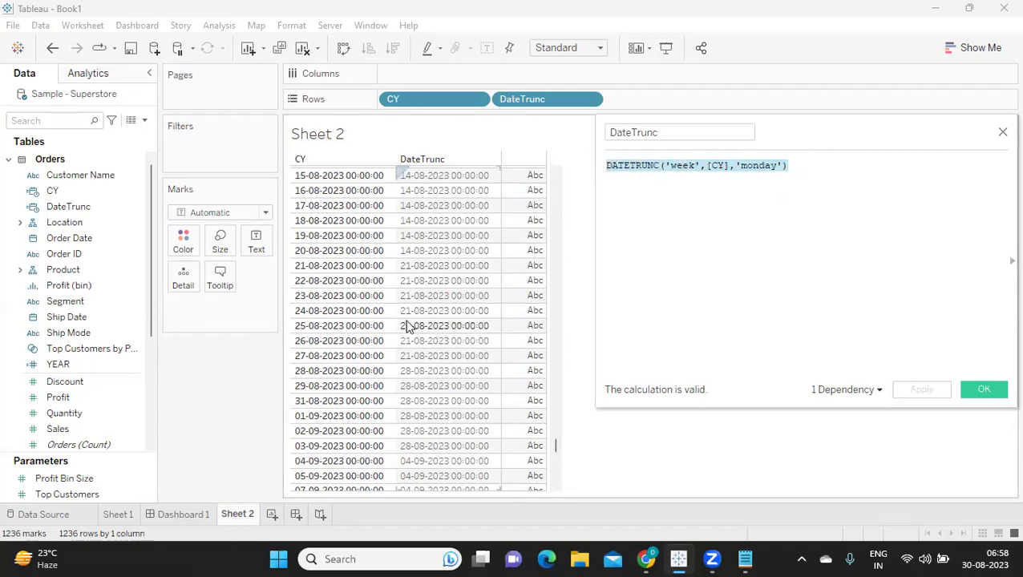
{"action": "left_click", "coordinate": [901, 171]}
{"action": "left_click_drag", "start_coordinate": [813, 165], "coordinate": [597, 169]}
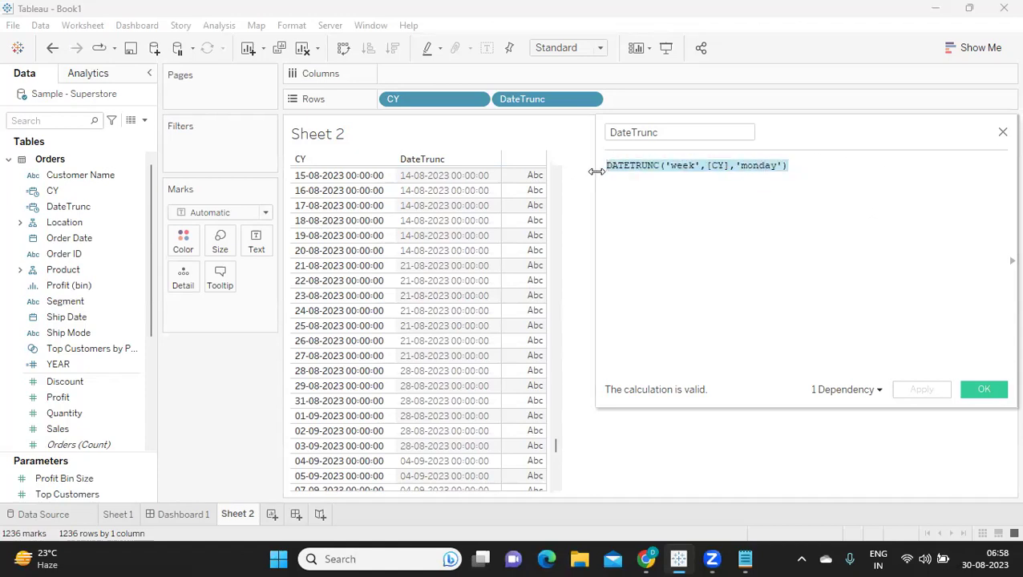
Change the formula to DATETRUNC('month',[CY]), dropping the 'monday' argument, and apply
{"action": "double_click", "coordinate": [680, 166]}
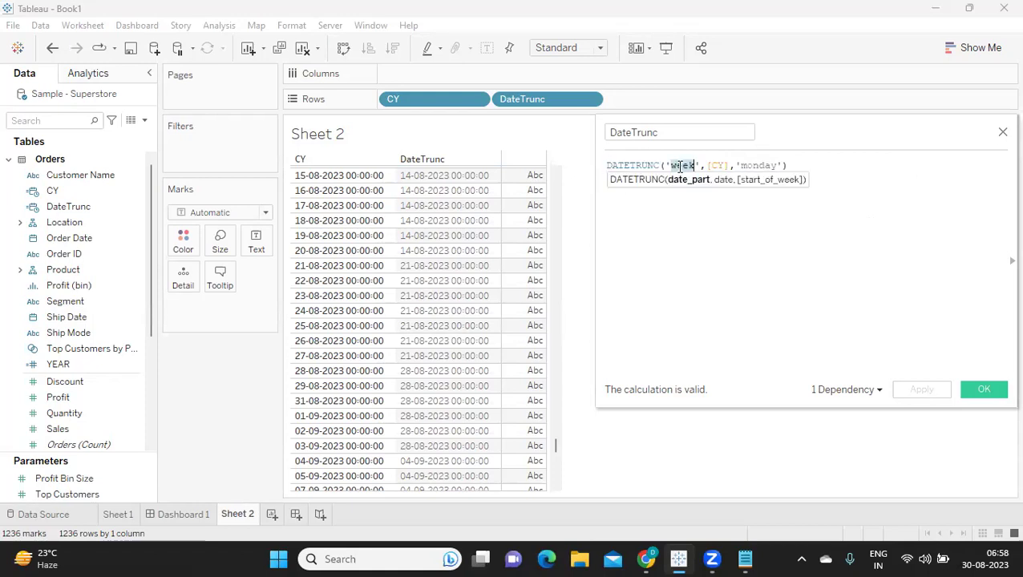
{"action": "type", "text": "month"}
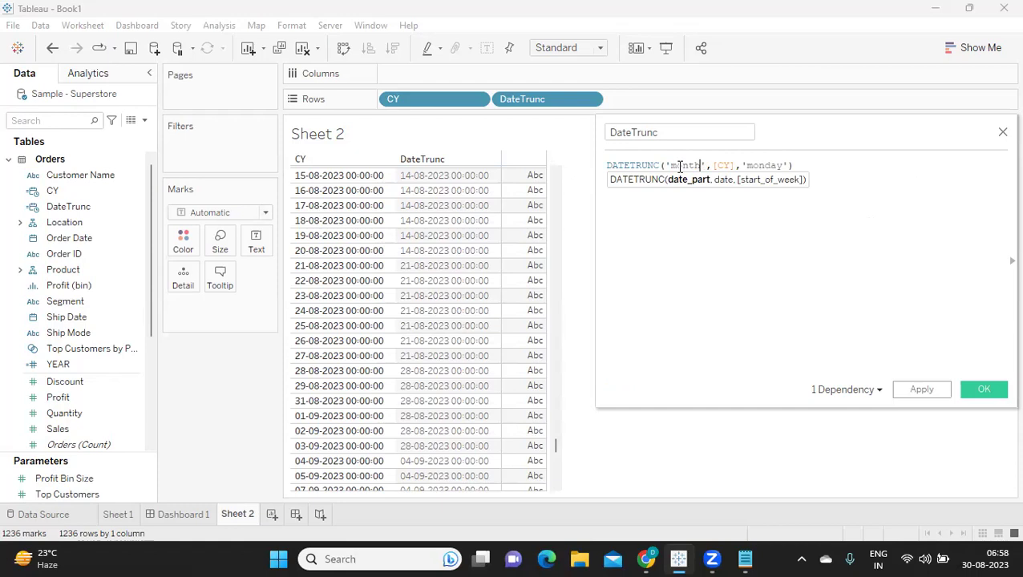
{"action": "double_click", "coordinate": [772, 167]}
{"action": "key", "text": "BackSpace"}
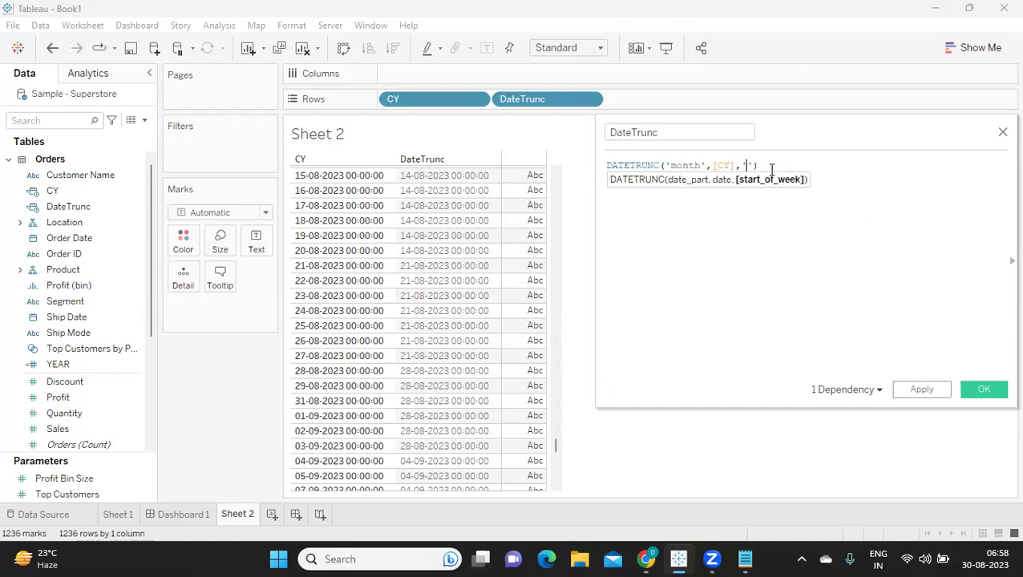
{"action": "key", "text": "BackSpace"}
{"action": "key", "text": "Delete"}
{"action": "key", "text": "BackSpace"}
{"action": "left_click", "coordinate": [919, 390]}
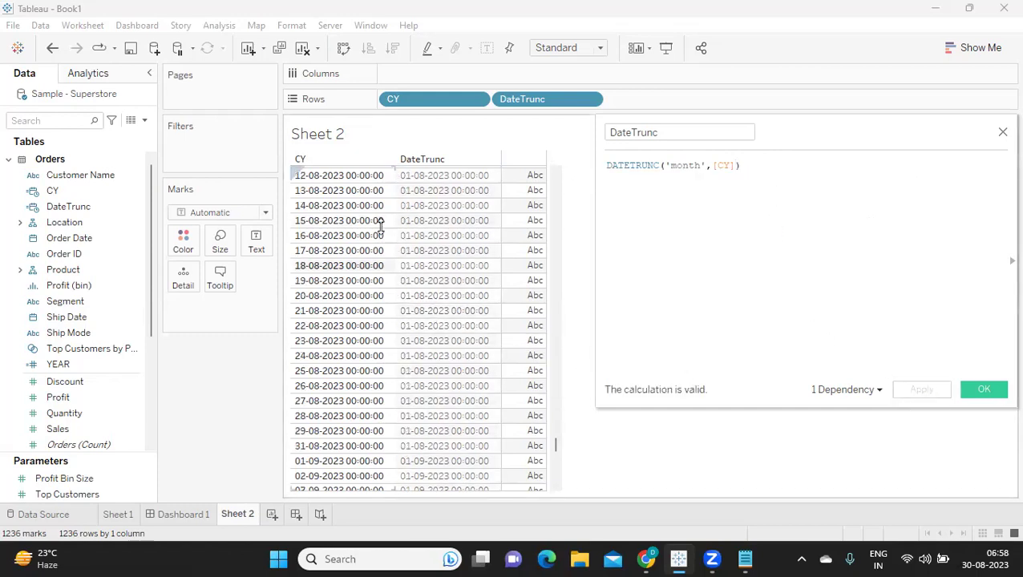
Scroll the Sheet 2 table to review each CY date's month-start value
{"action": "scroll", "coordinate": [381, 227], "scroll_direction": "up", "scroll_amount": 2}
{"action": "scroll", "coordinate": [308, 210], "scroll_direction": "up", "scroll_amount": 1}
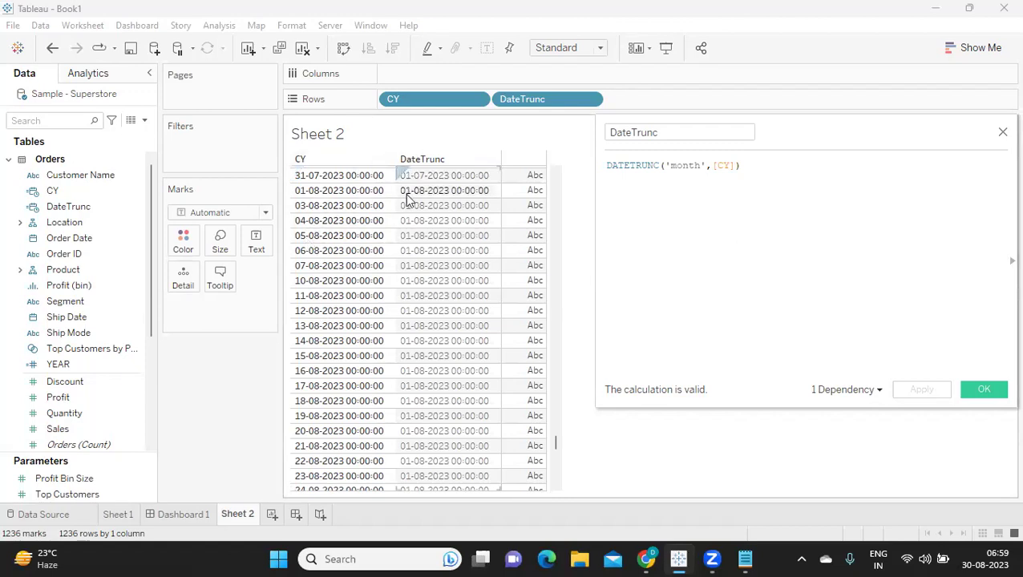
{"action": "scroll", "coordinate": [406, 208], "scroll_direction": "up", "scroll_amount": 7}
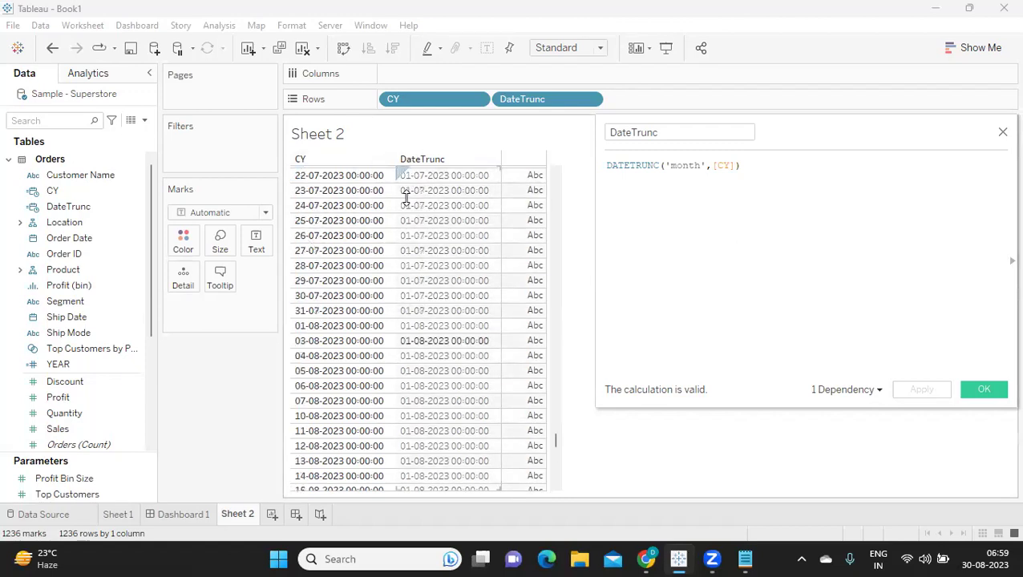
{"action": "scroll", "coordinate": [407, 230], "scroll_direction": "up", "scroll_amount": 12}
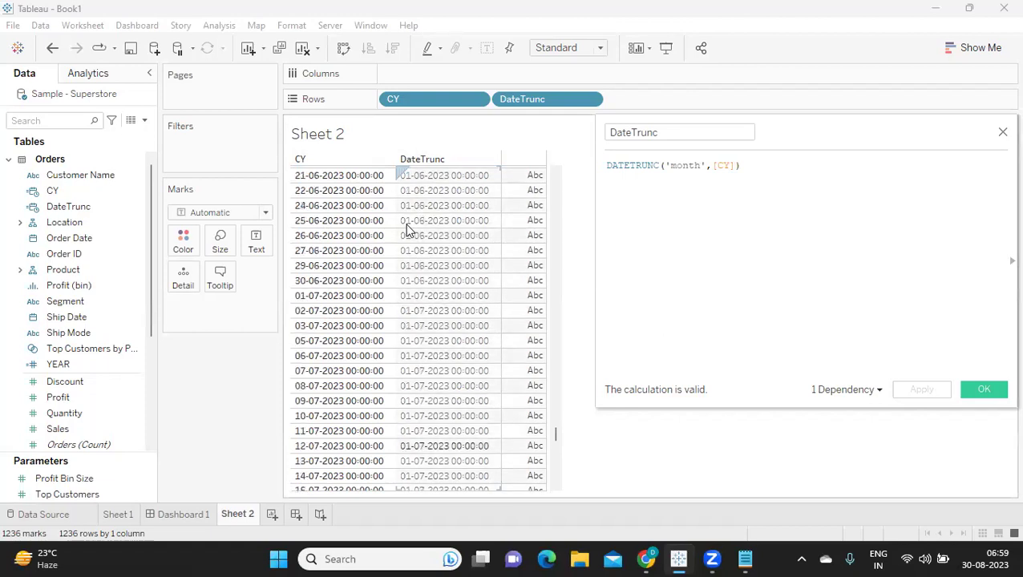
{"action": "scroll", "coordinate": [407, 233], "scroll_direction": "up", "scroll_amount": 15}
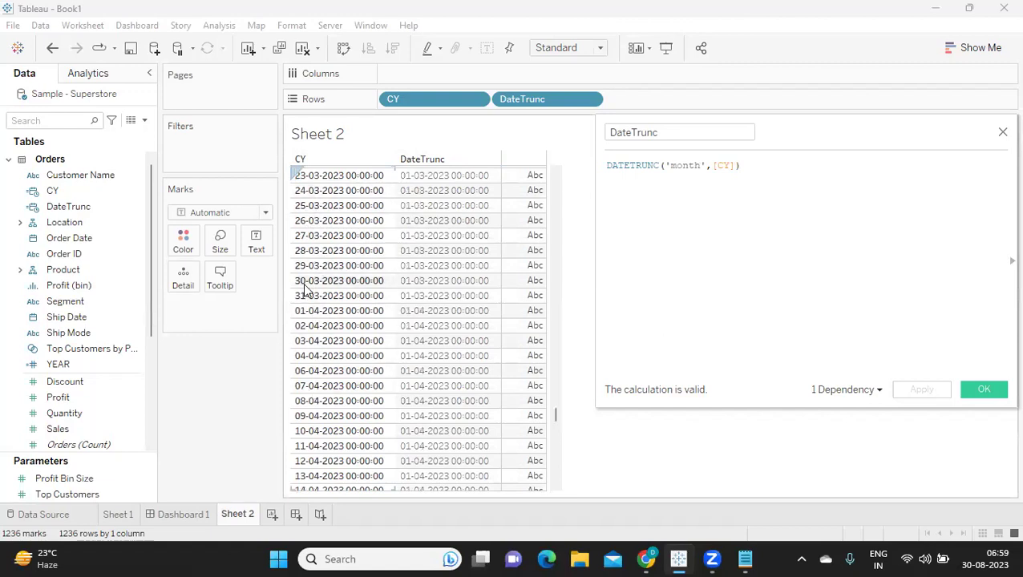
{"action": "scroll", "coordinate": [313, 422], "scroll_direction": "down", "scroll_amount": 1}
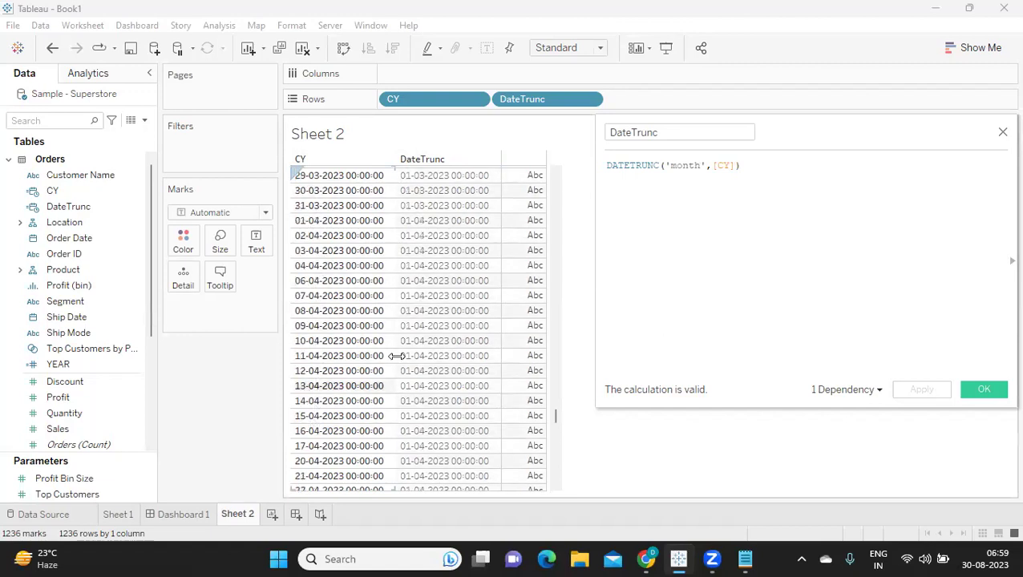
{"action": "scroll", "coordinate": [449, 336], "scroll_direction": "up", "scroll_amount": 13}
{"action": "scroll", "coordinate": [416, 211], "scroll_direction": "up", "scroll_amount": 20}
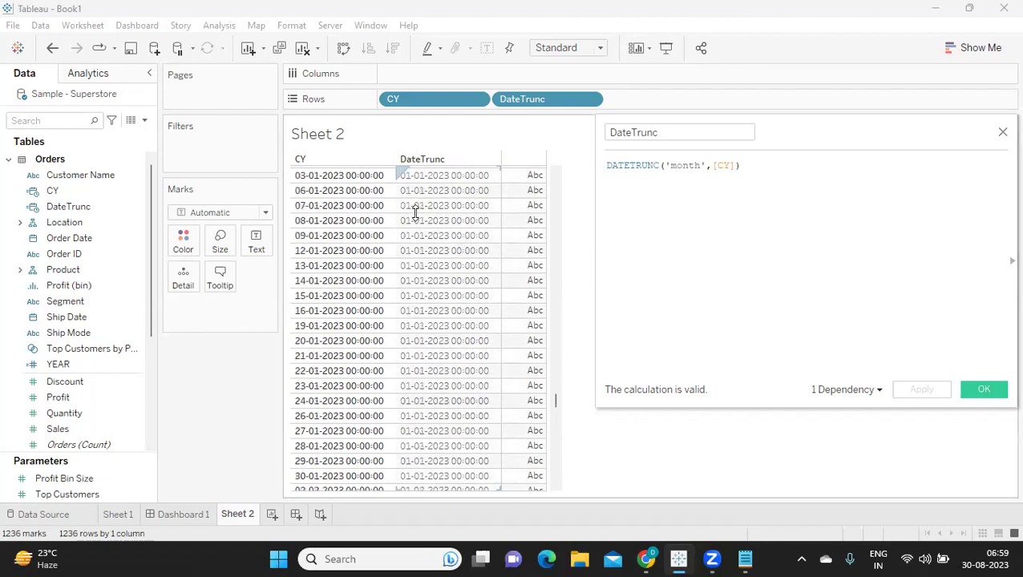
{"action": "scroll", "coordinate": [415, 211], "scroll_direction": "up", "scroll_amount": 16}
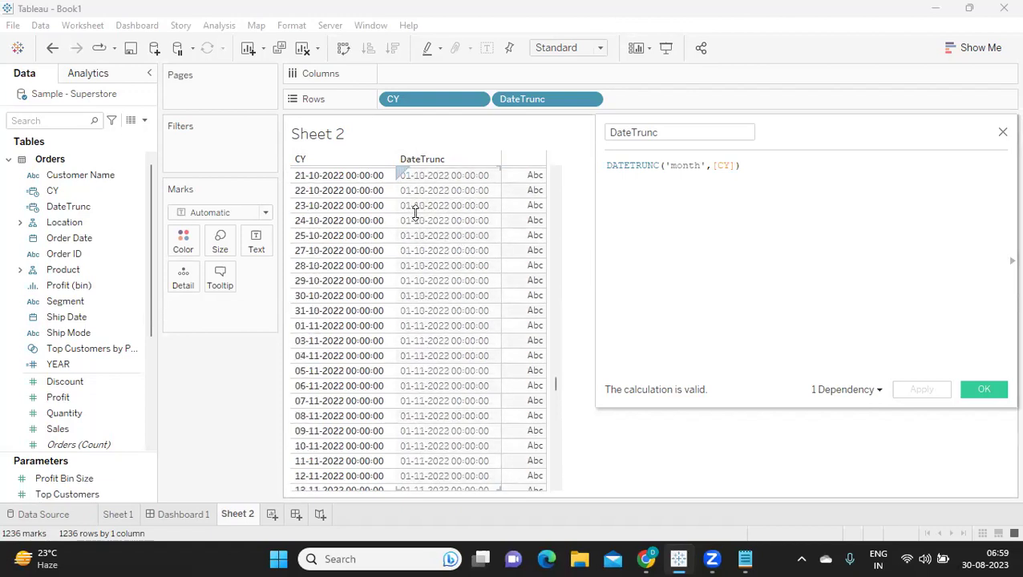
Change the formula to DATETRUNC('year',[CY]) and apply it
{"action": "double_click", "coordinate": [682, 164]}
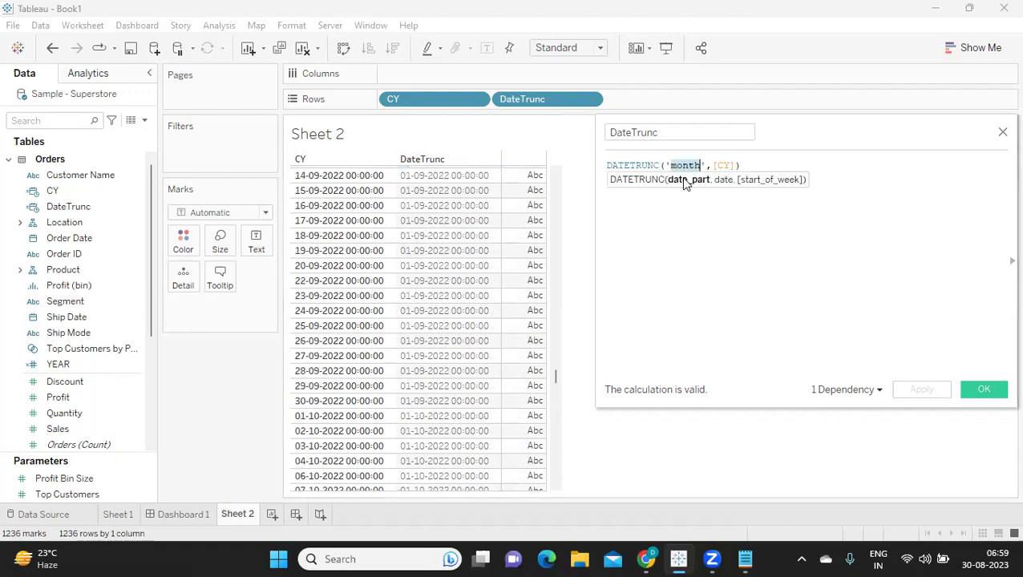
{"action": "type", "text": "year"}
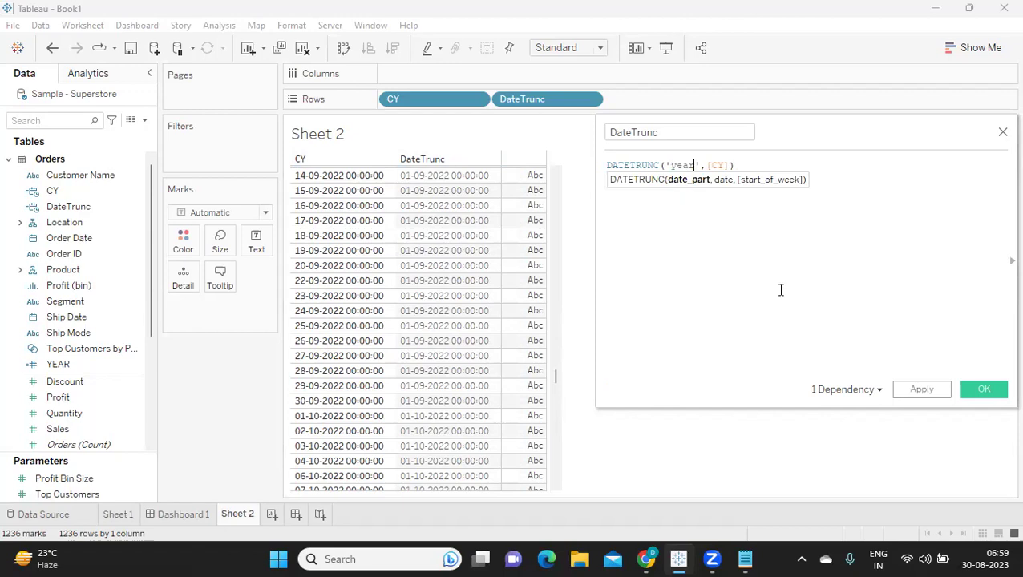
{"action": "left_click", "coordinate": [920, 390]}
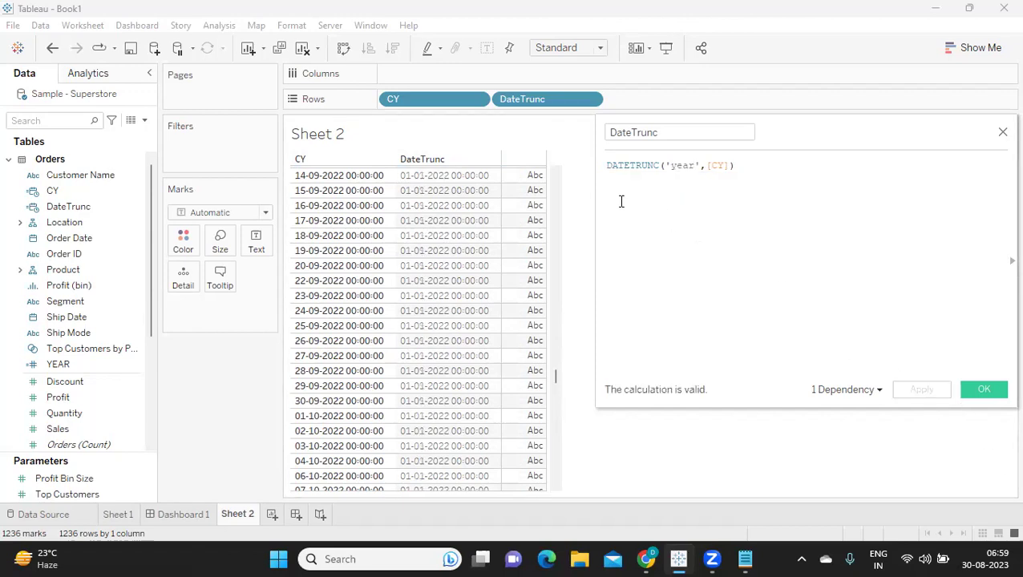
{"action": "scroll", "coordinate": [468, 241], "scroll_direction": "up", "scroll_amount": 10}
{"action": "scroll", "coordinate": [468, 241], "scroll_direction": "up", "scroll_amount": 5}
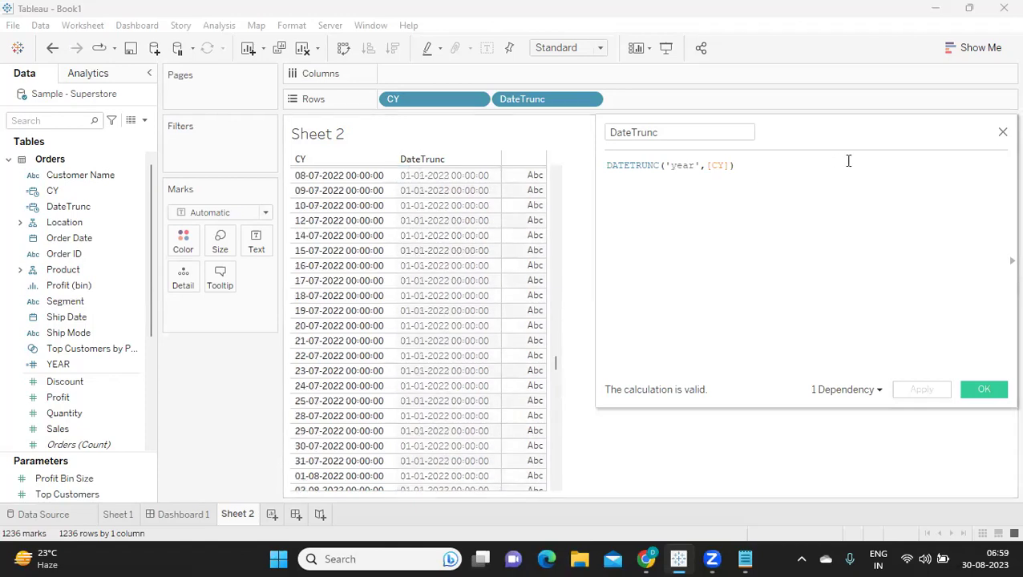
Scroll down the table to check that CY dates map to 01-01 of their year
{"action": "double_click", "coordinate": [681, 168]}
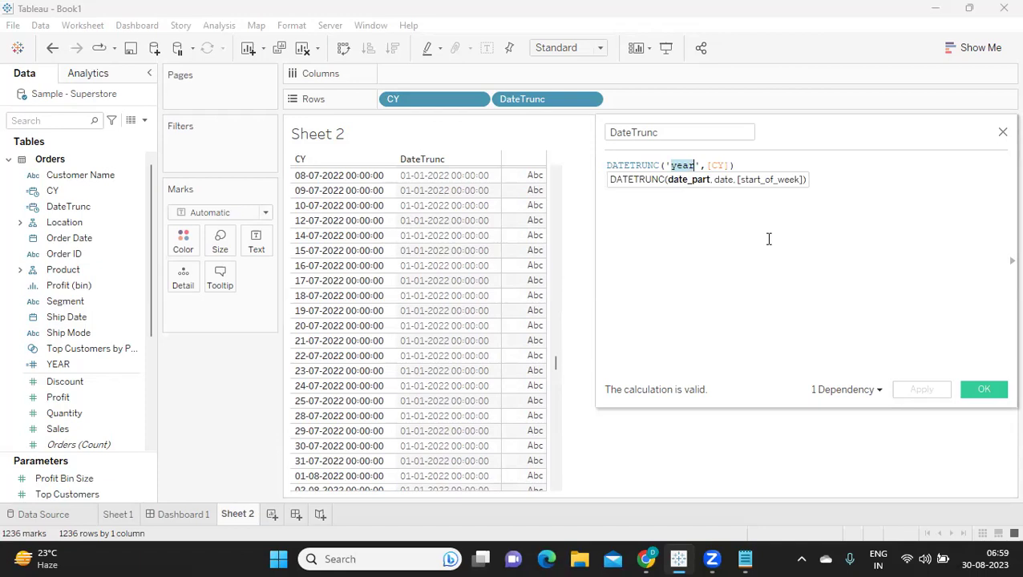
{"action": "left_click_drag", "start_coordinate": [559, 373], "coordinate": [536, 185]}
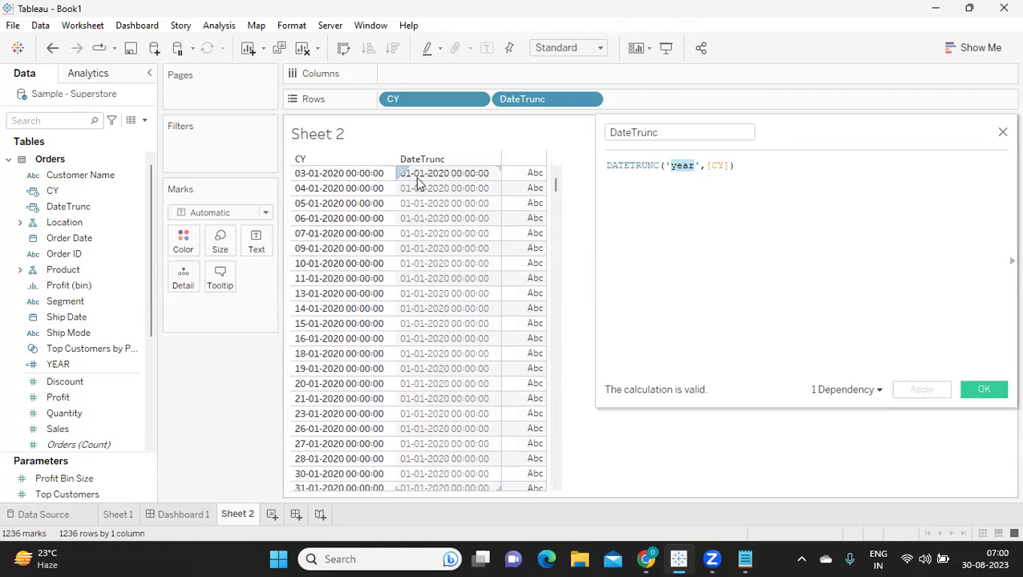
{"action": "scroll", "coordinate": [337, 331], "scroll_direction": "down", "scroll_amount": 5}
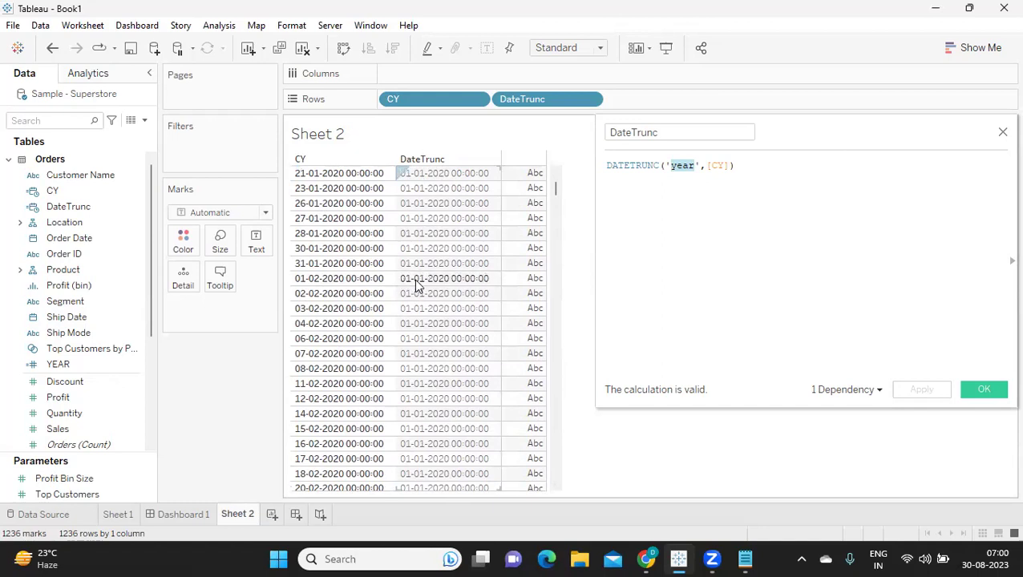
{"action": "scroll", "coordinate": [415, 285], "scroll_direction": "down", "scroll_amount": 15}
{"action": "scroll", "coordinate": [337, 313], "scroll_direction": "down", "scroll_amount": 12}
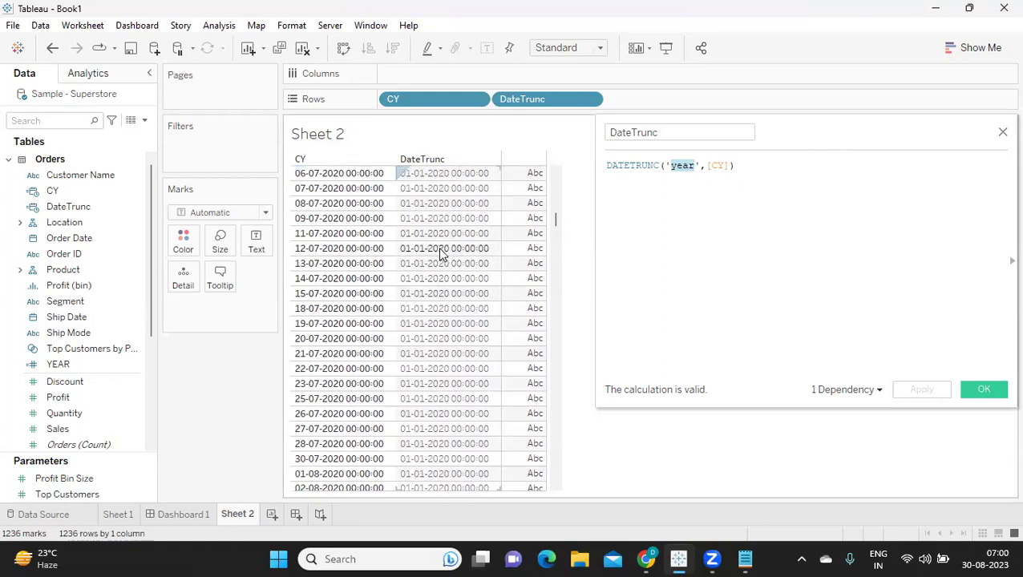
Select parts of the formula in turn: the year argument, the whole formula, and DATETRUNC
{"action": "double_click", "coordinate": [675, 166]}
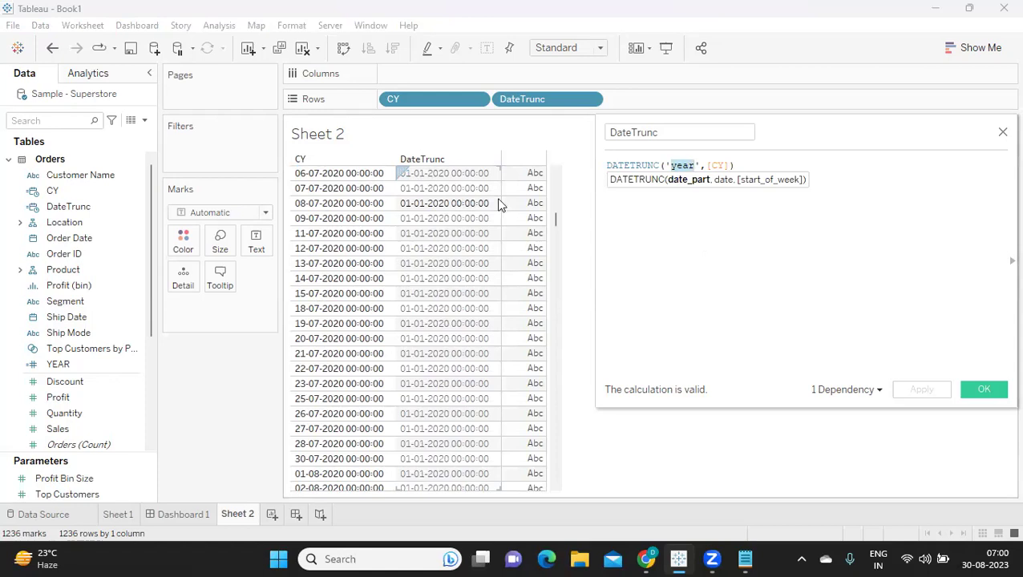
{"action": "left_click", "coordinate": [637, 187]}
{"action": "key", "text": "ctrl+a"}
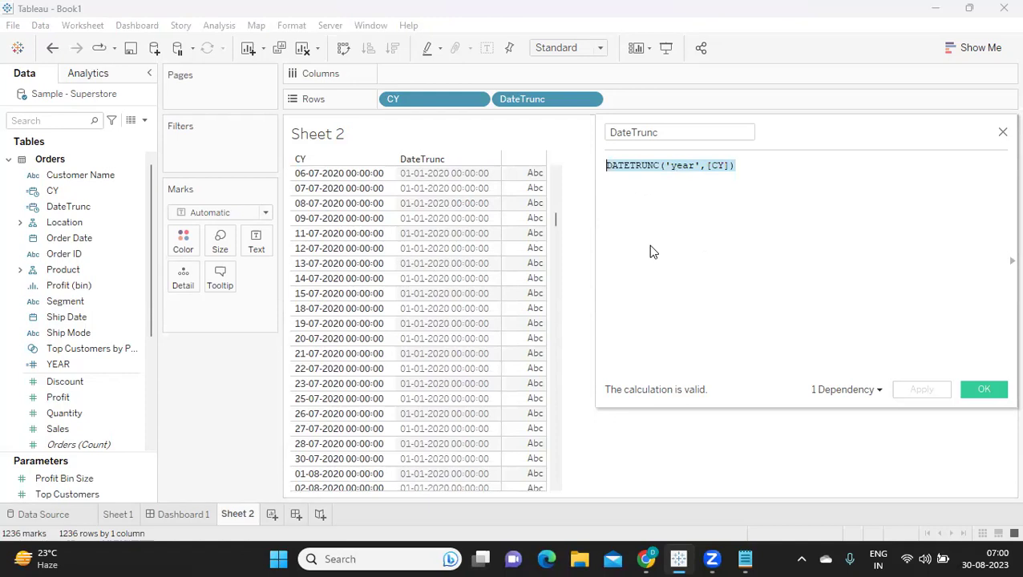
{"action": "double_click", "coordinate": [628, 168]}
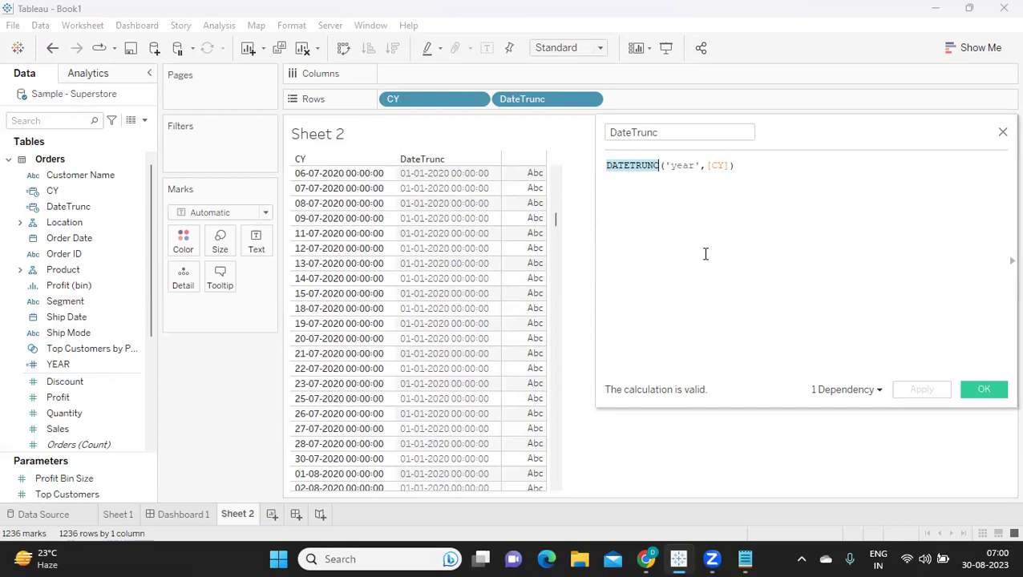
{"action": "double_click", "coordinate": [681, 165]}
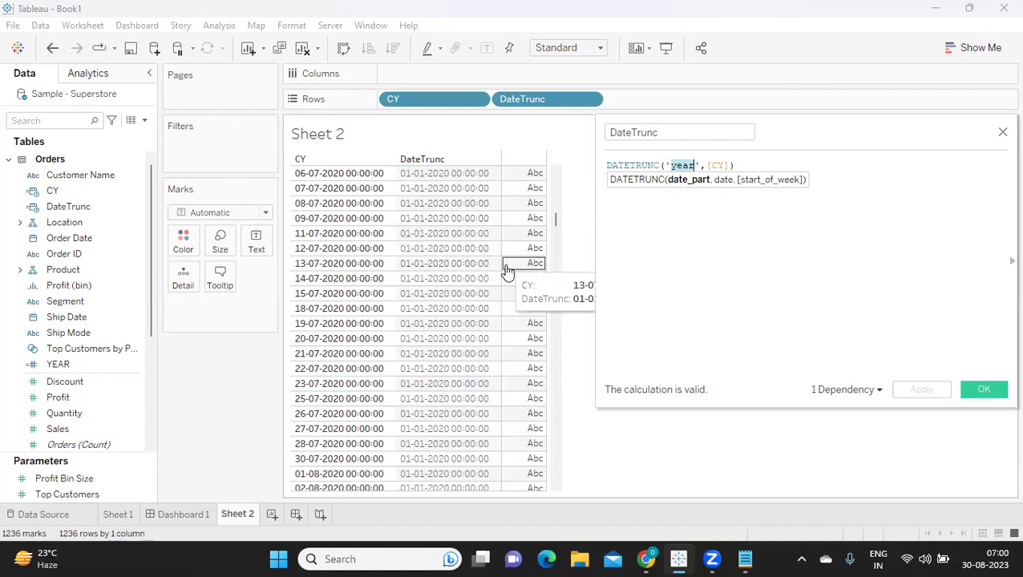
Open the function reference beside the editor and filter it to Date functions
{"action": "left_click_drag", "start_coordinate": [858, 130], "coordinate": [745, 127]}
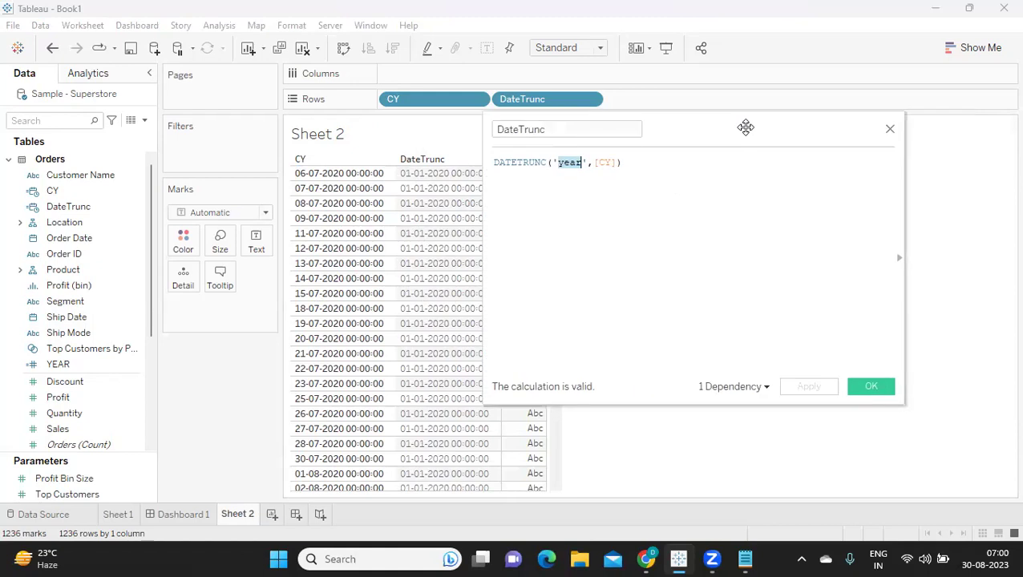
{"action": "left_click", "coordinate": [665, 160]}
{"action": "left_click", "coordinate": [900, 264]}
{"action": "left_click", "coordinate": [937, 131]}
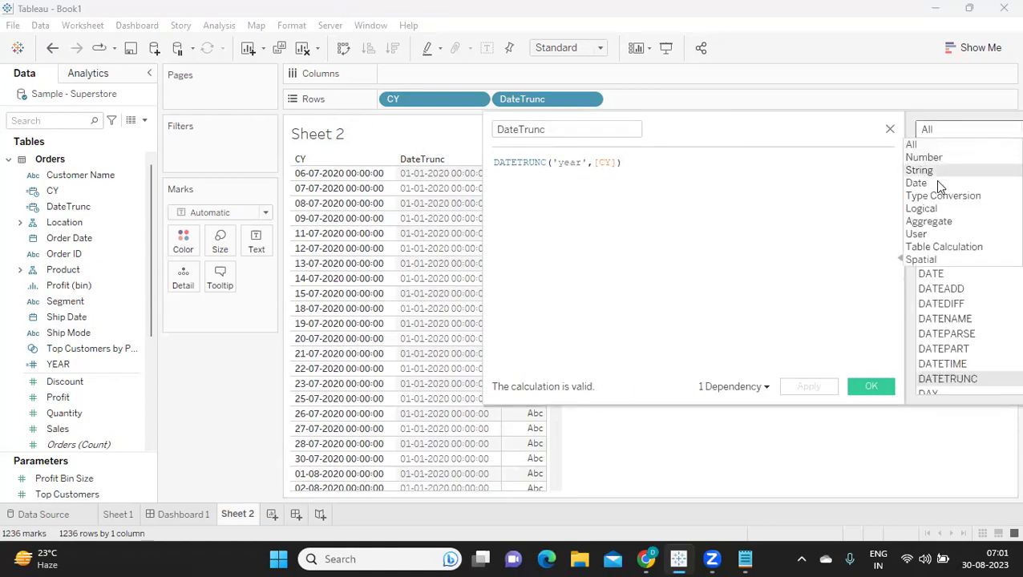
{"action": "left_click", "coordinate": [937, 183]}
Add a new line below the formula and read the ISDATE description in the reference
{"action": "left_click_drag", "start_coordinate": [821, 129], "coordinate": [736, 134]}
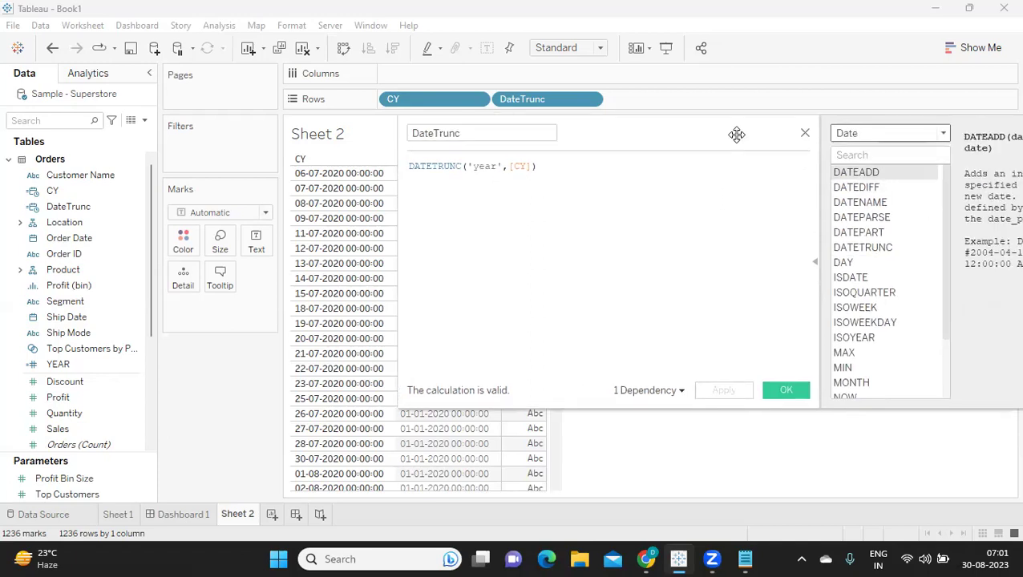
{"action": "left_click", "coordinate": [570, 162]}
{"action": "key", "text": "Return"}
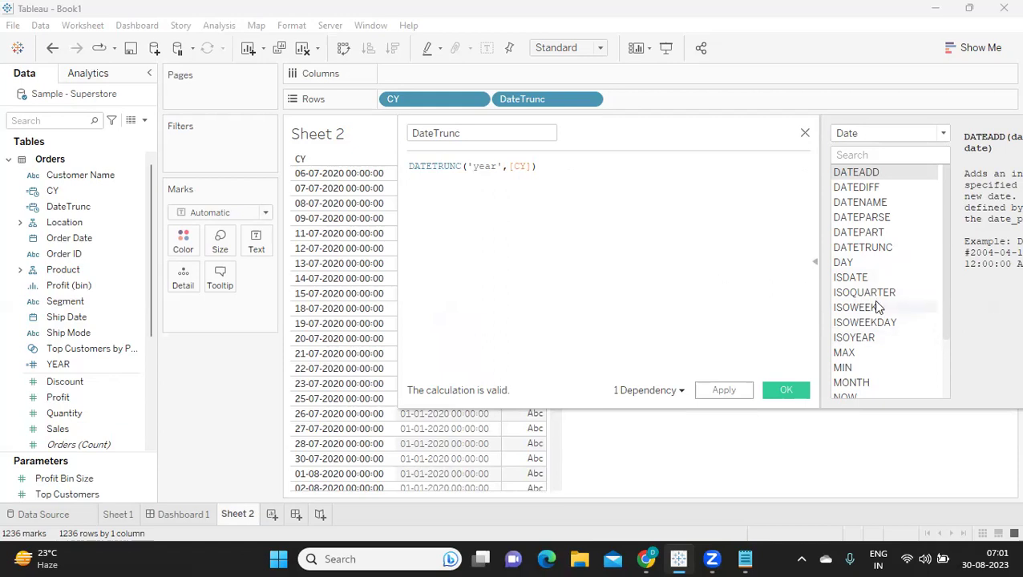
{"action": "left_click", "coordinate": [851, 278]}
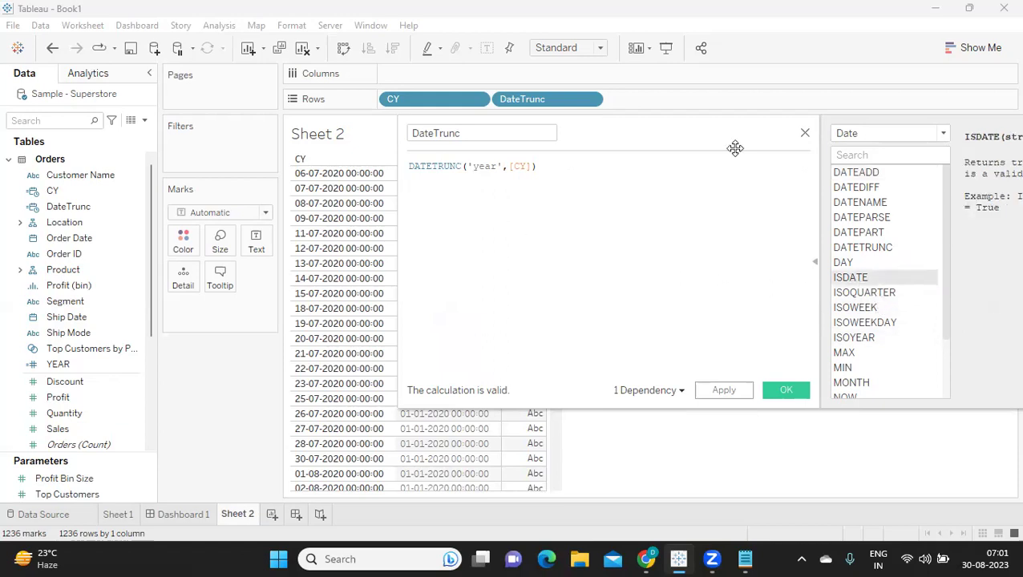
{"action": "left_click_drag", "start_coordinate": [728, 122], "coordinate": [532, 138]}
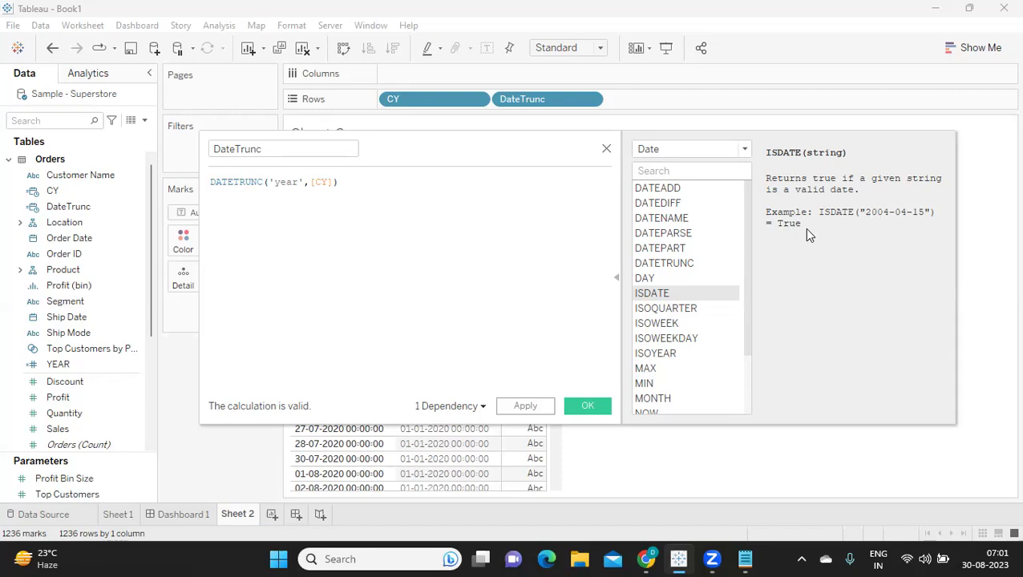
{"action": "scroll", "coordinate": [670, 318], "scroll_direction": "down", "scroll_amount": 3}
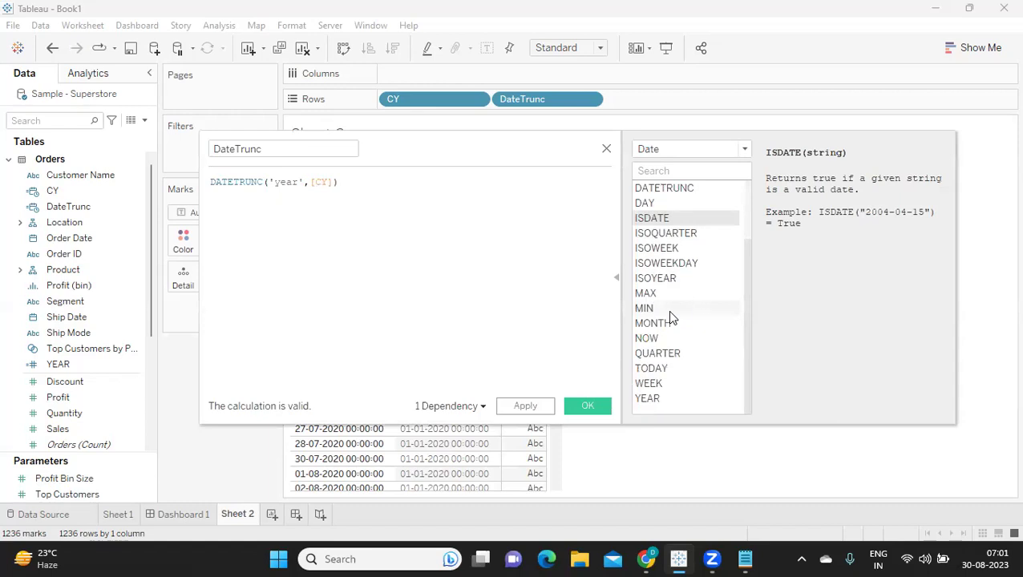
{"action": "scroll", "coordinate": [681, 318], "scroll_direction": "up", "scroll_amount": 3}
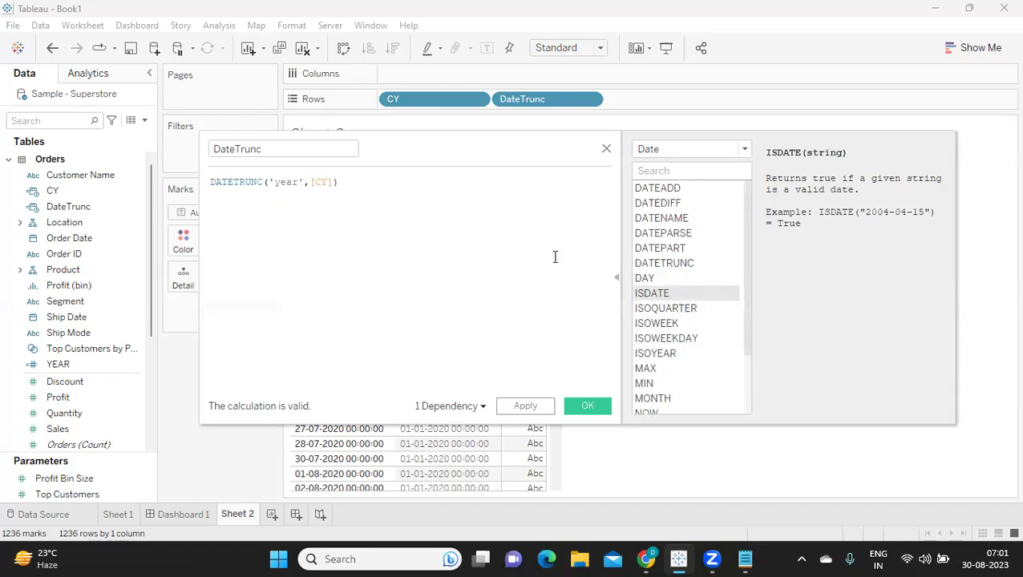
Insert DATEPARSE() from autocomplete on line two and select that line
{"action": "left_click", "coordinate": [298, 225]}
{"action": "type", "text": "dat"}
{"action": "key", "text": "Escape"}
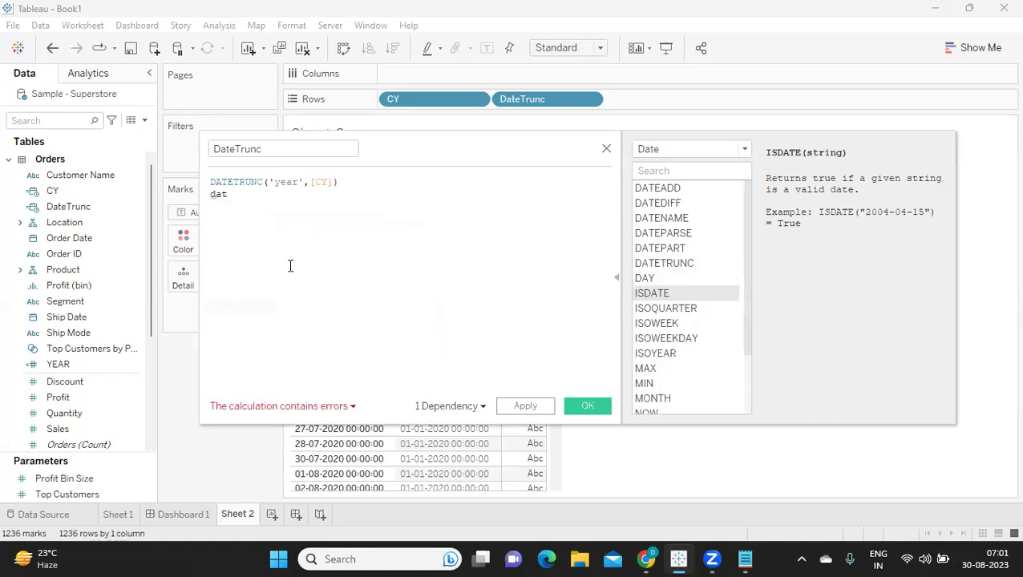
{"action": "left_click", "coordinate": [290, 266]}
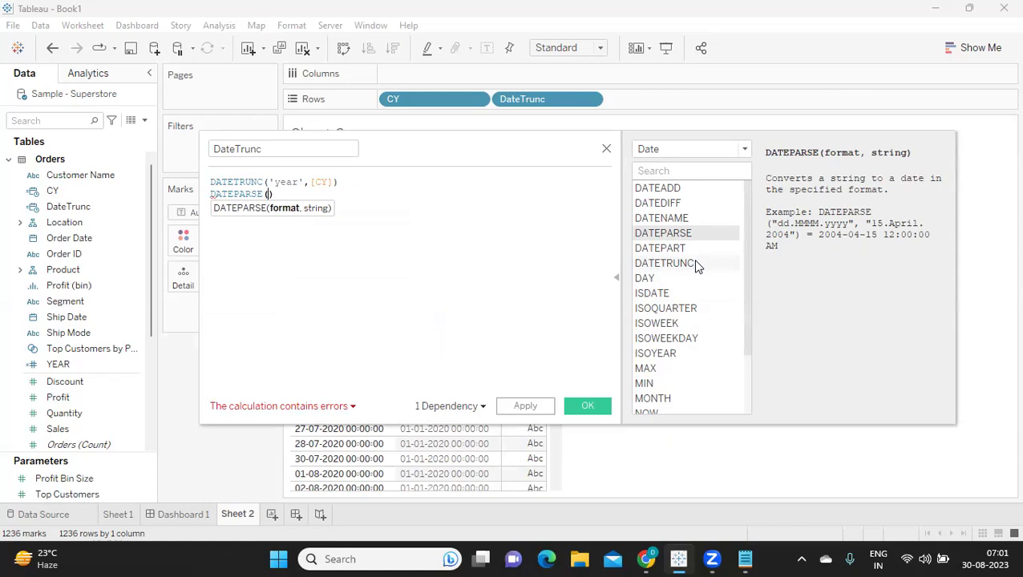
{"action": "double_click", "coordinate": [249, 195]}
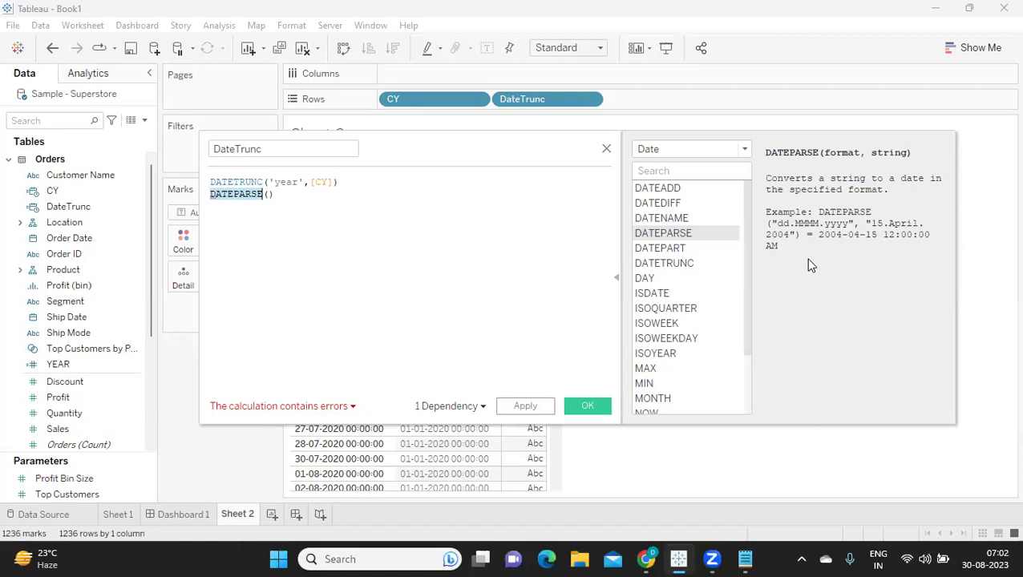
{"action": "left_click_drag", "start_coordinate": [286, 194], "coordinate": [206, 182]}
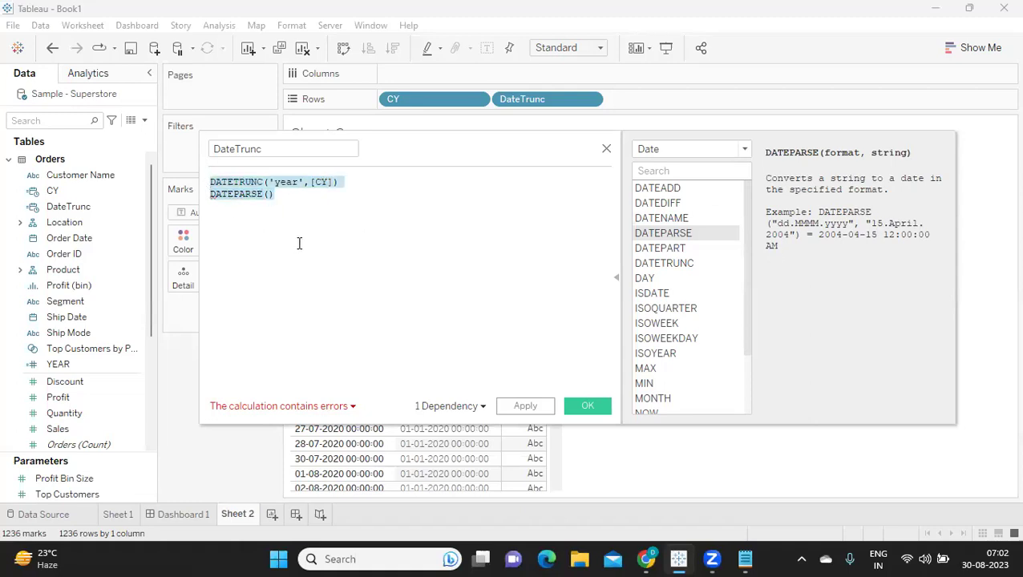